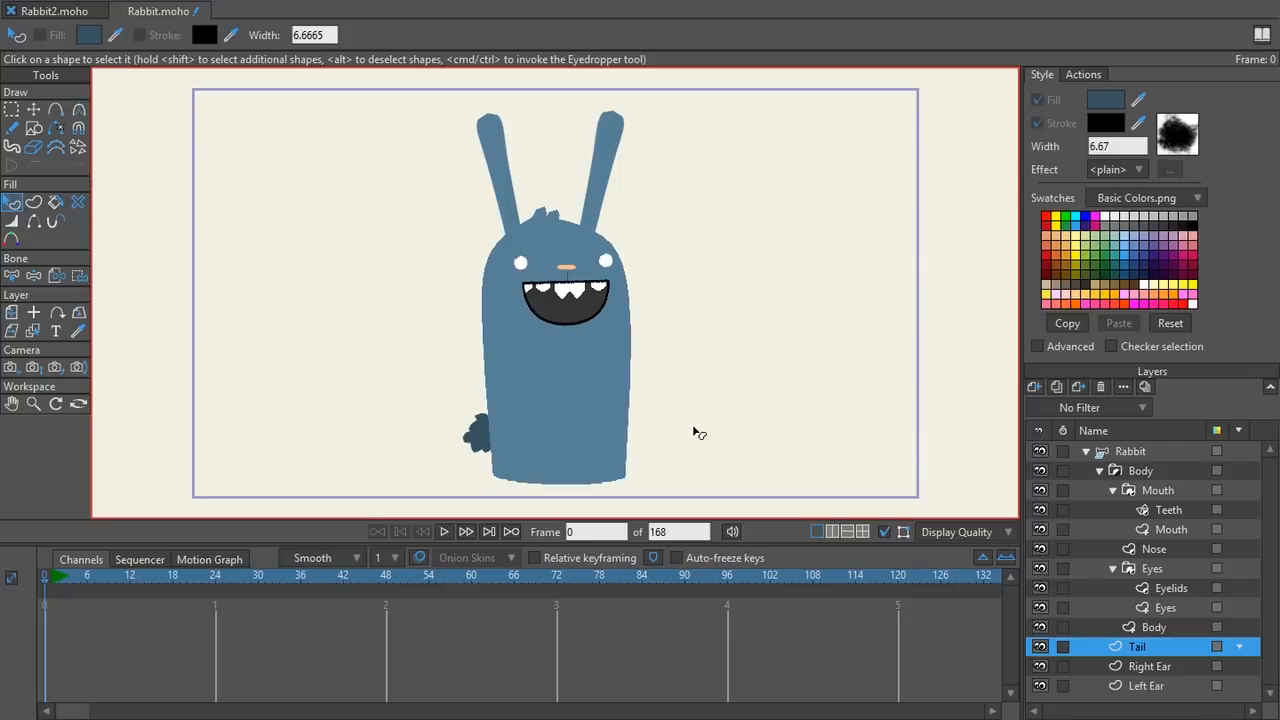
# - Collapse the Rabbit layer's contents and add a new vector layer
pyautogui.scroll(4, 675, 437)
pyautogui.moveTo(620, 213); pyautogui.dragTo(642, 240)
pyautogui.scroll(-5, 722, 287)
pyautogui.moveTo(722, 285); pyautogui.dragTo(674, 293)
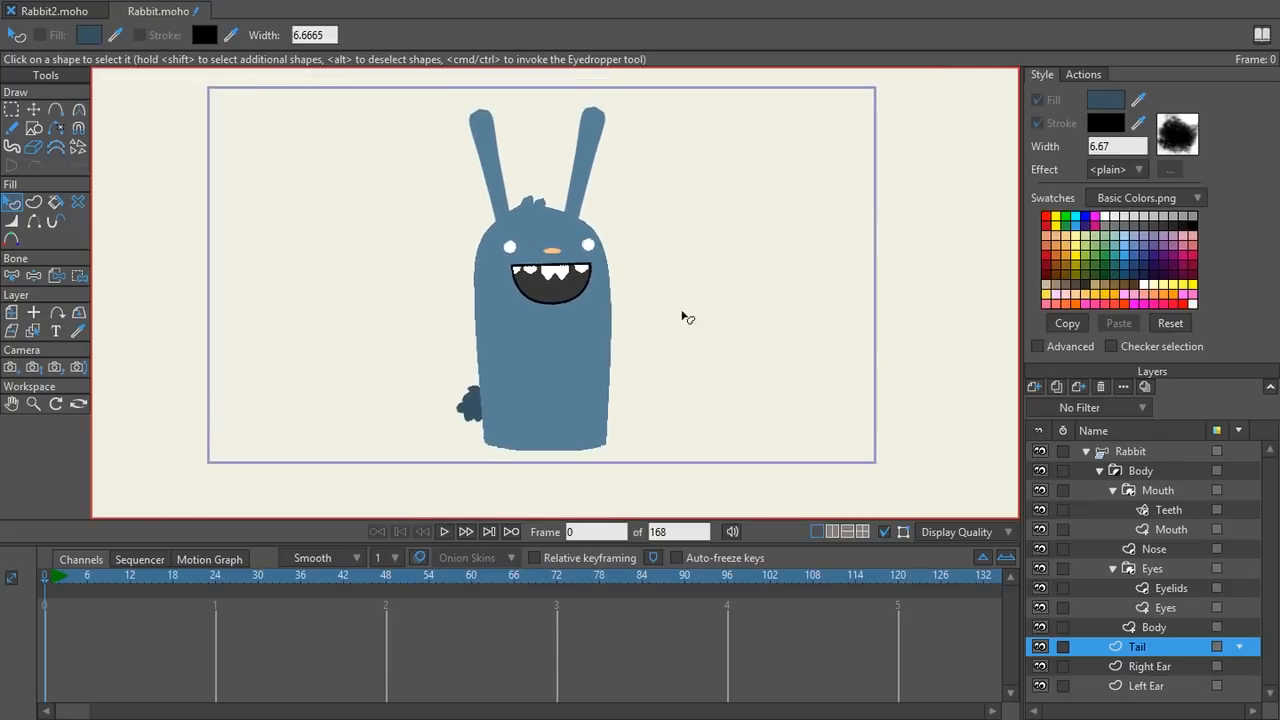
pyautogui.click(1085, 451)
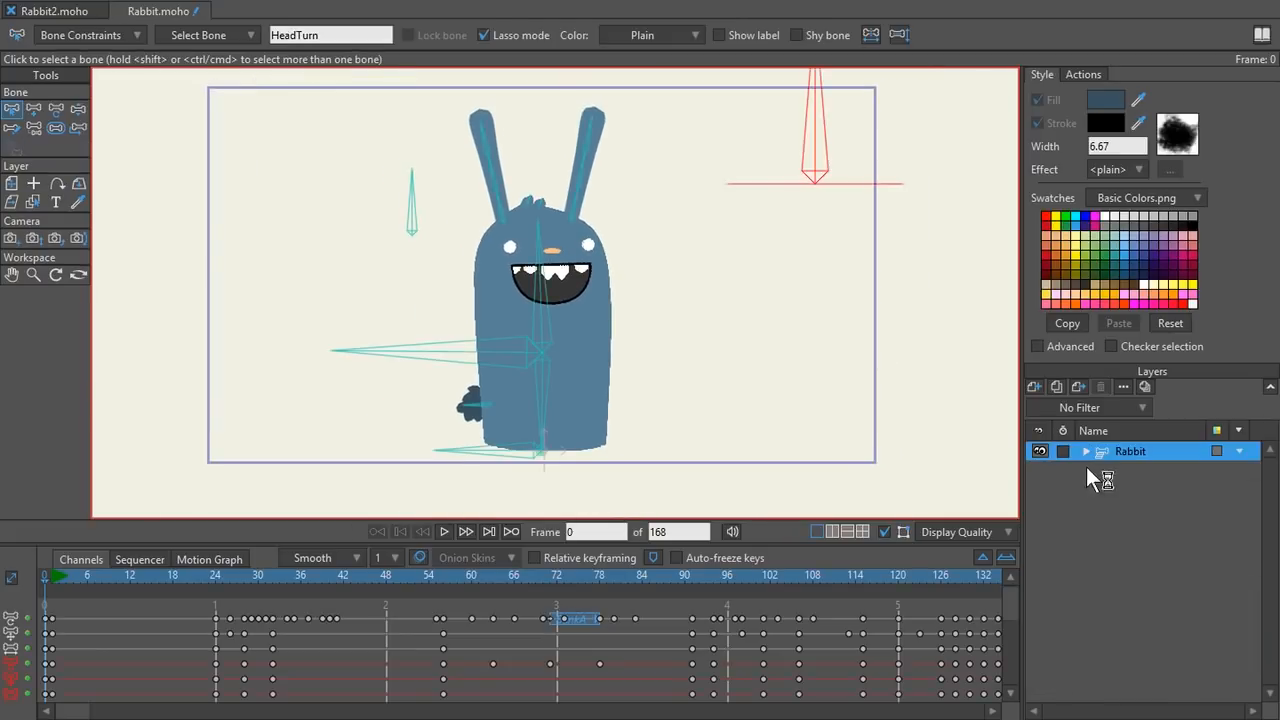
pyautogui.click(1036, 390)
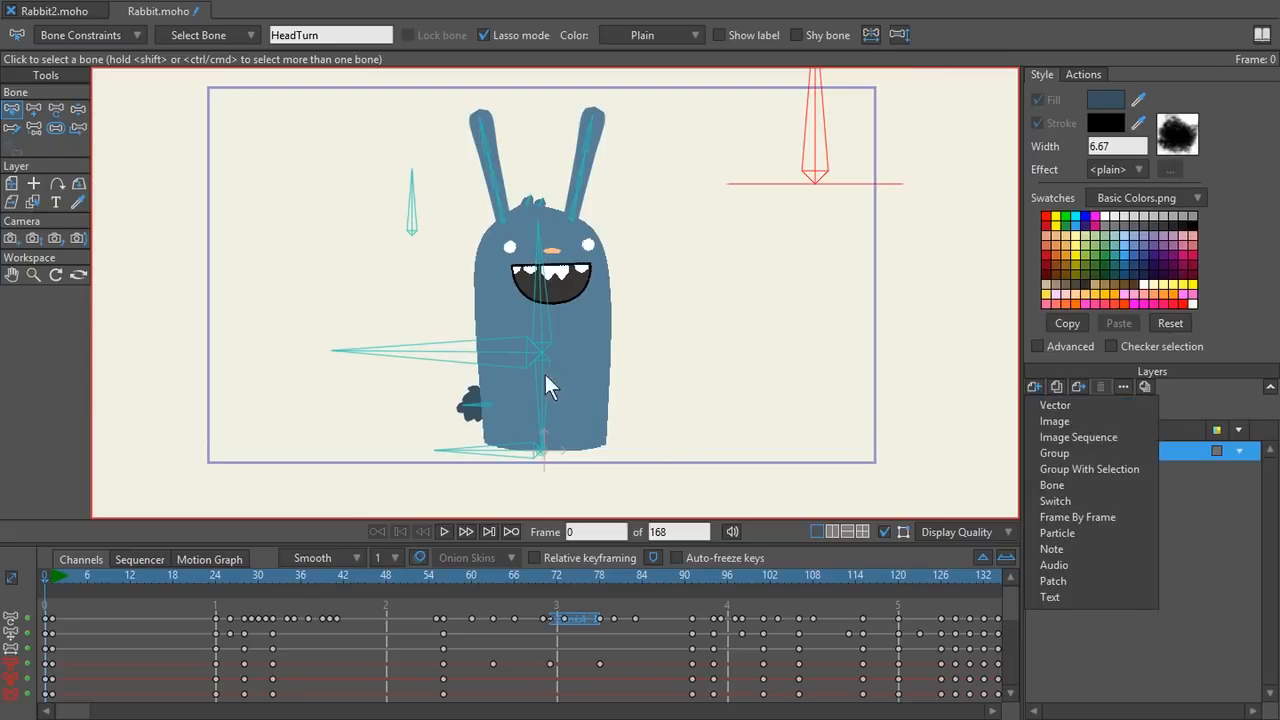
pyautogui.click(1098, 404)
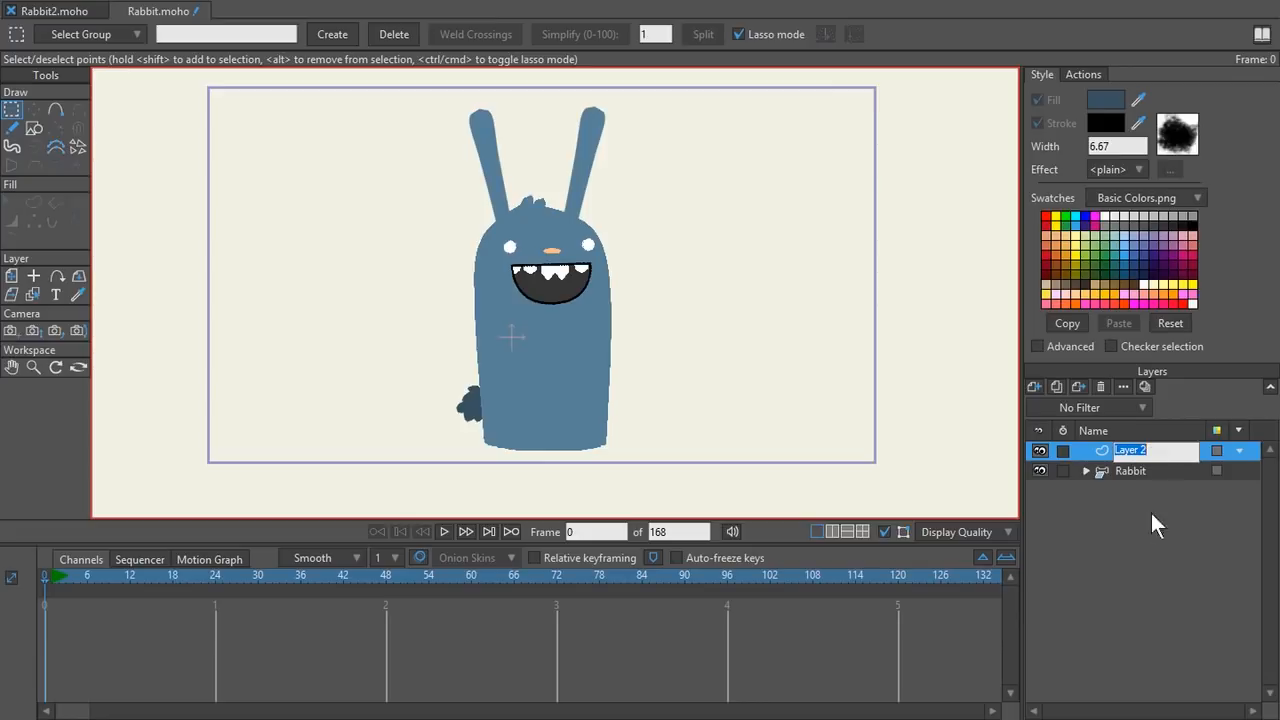
# - Move the new vector layer beneath the Rabbit layer and rename it BG
pyautogui.moveTo(1147, 454); pyautogui.dragTo(1134, 510)
pyautogui.doubleClick(1137, 471)
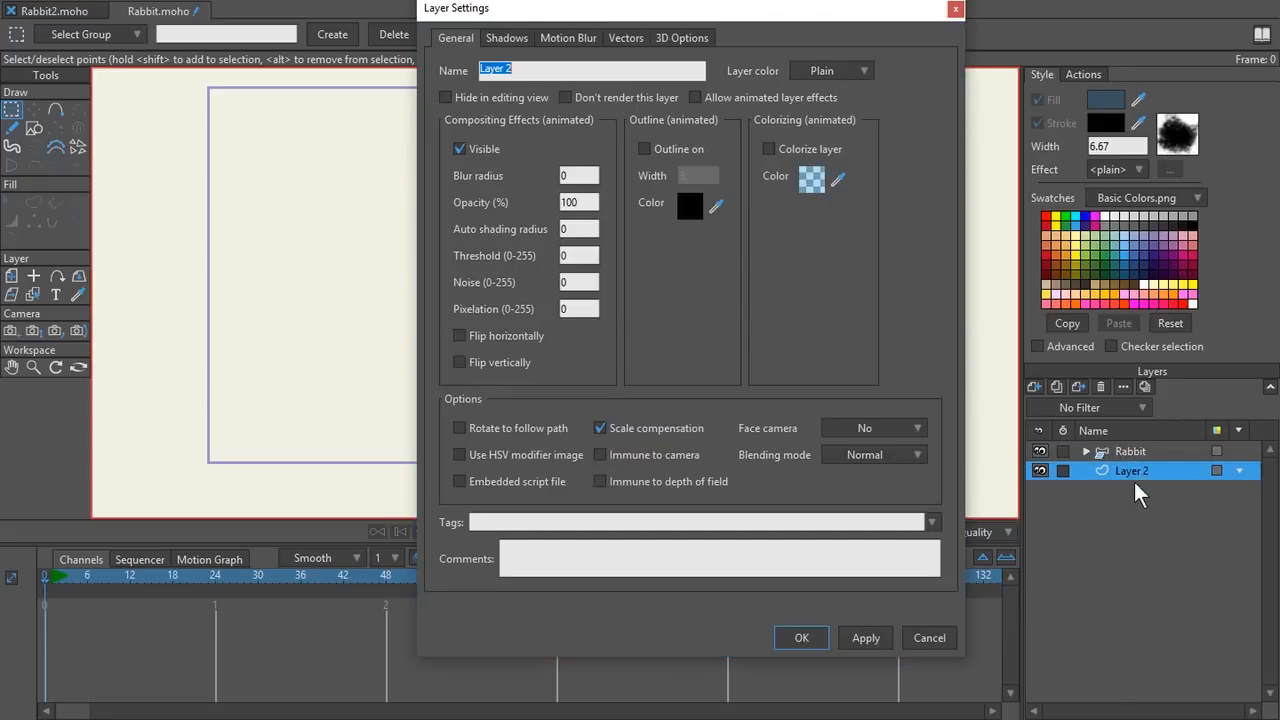
pyautogui.write('GB')
pyautogui.press('Return')
# - Draw an orange filled rectangle on the BG layer, slightly larger than the camera frame
pyautogui.click(34, 128)
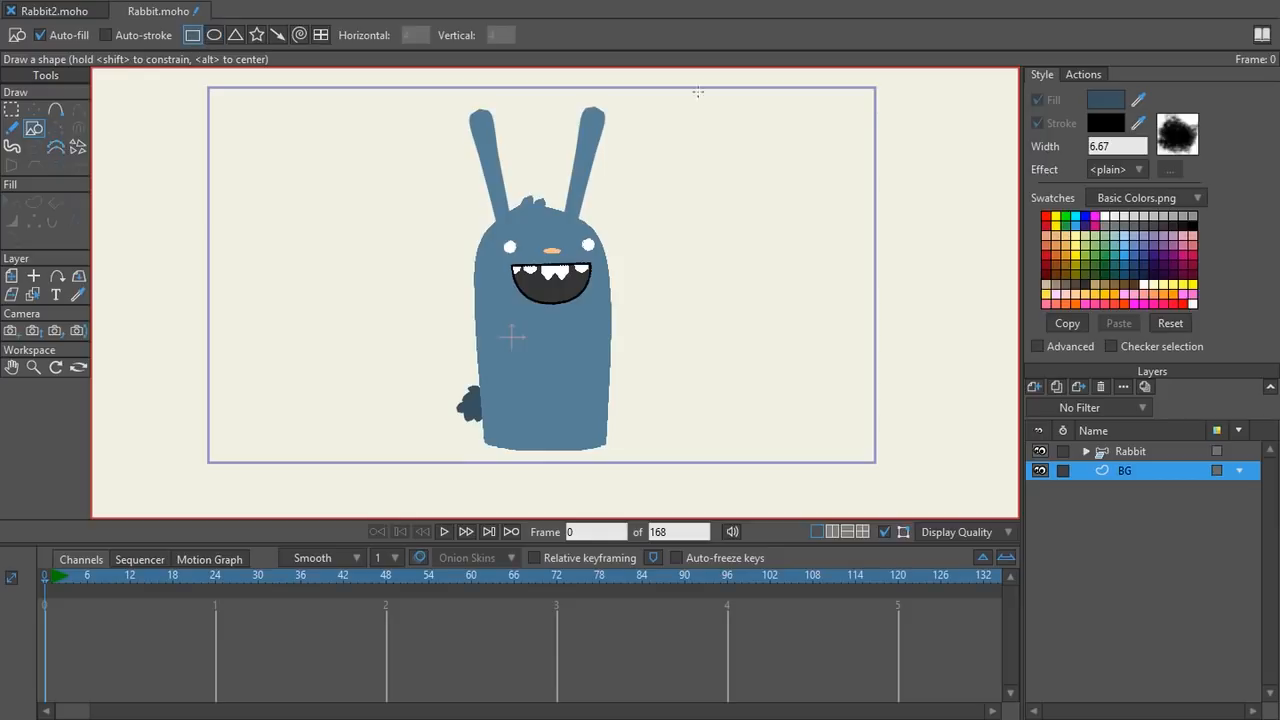
pyautogui.click(1060, 258)
pyautogui.moveTo(190, 80)
pyautogui.mouseDown()
pyautogui.moveTo(318, 80)
pyautogui.moveTo(920, 463)
pyautogui.moveTo(909, 476)
pyautogui.mouseUp()
# - Scale the right, bottom and left sides of the orange rectangle inward to match the camera frame
pyautogui.press('q')
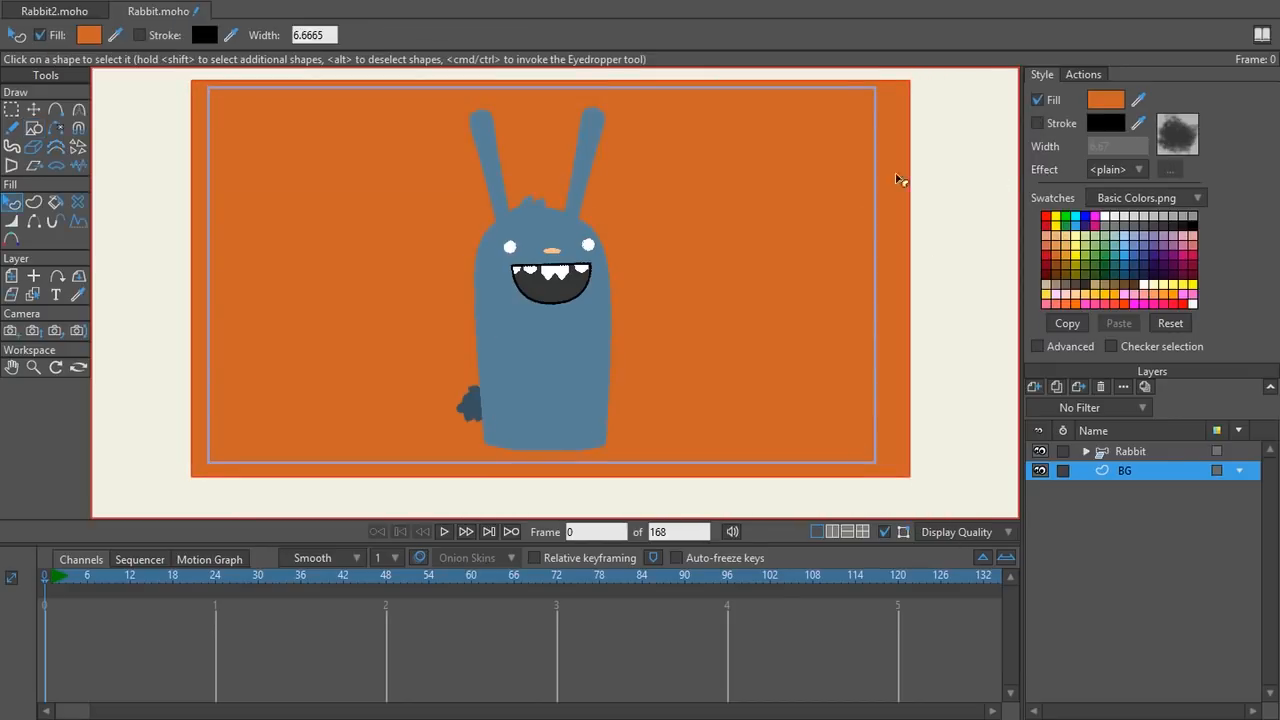
pyautogui.scroll(-1, 925, 179)
pyautogui.moveTo(911, 183); pyautogui.dragTo(871, 216)
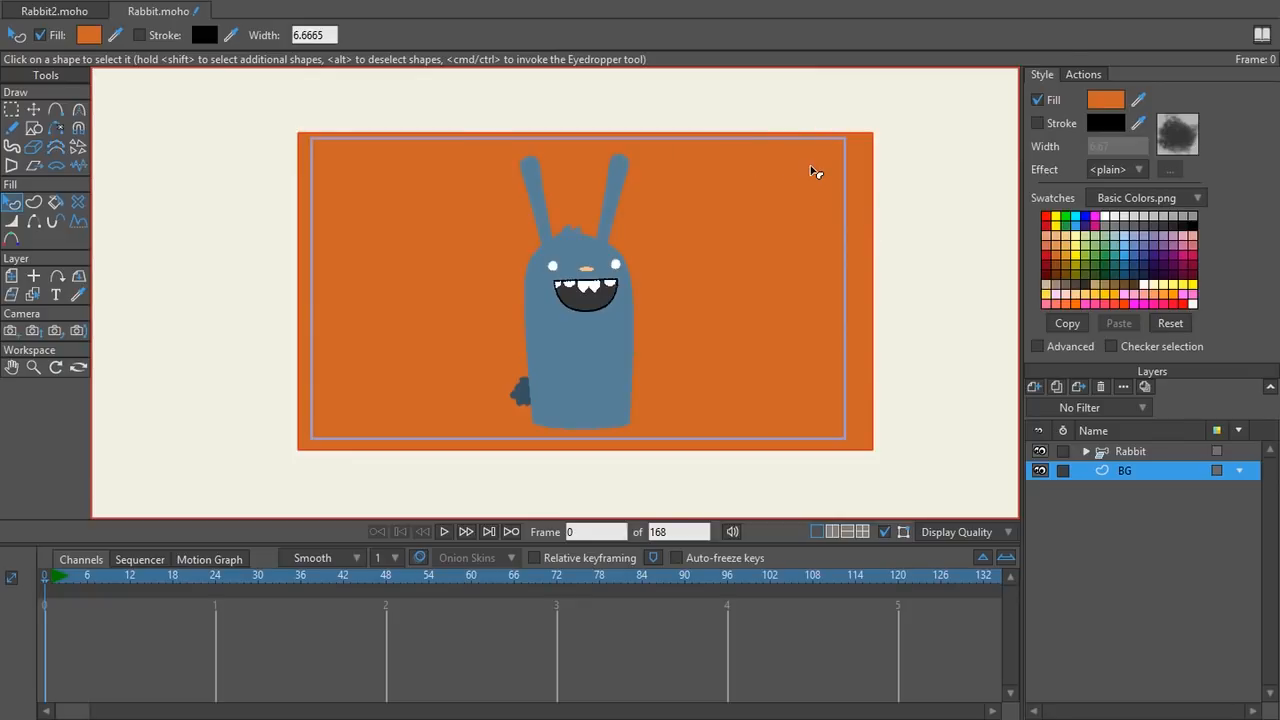
pyautogui.scroll(2, 814, 171)
pyautogui.scroll(-1, 806, 183)
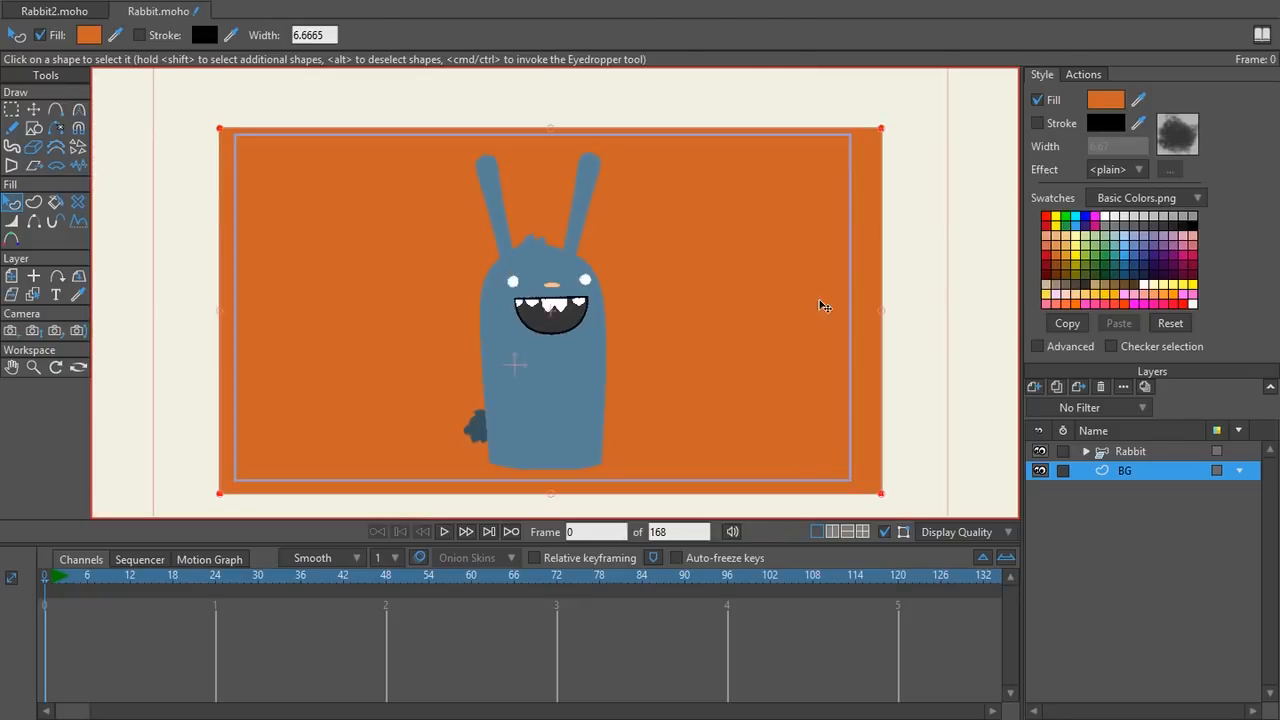
pyautogui.press('t')
pyautogui.moveTo(883, 314); pyautogui.dragTo(857, 317)
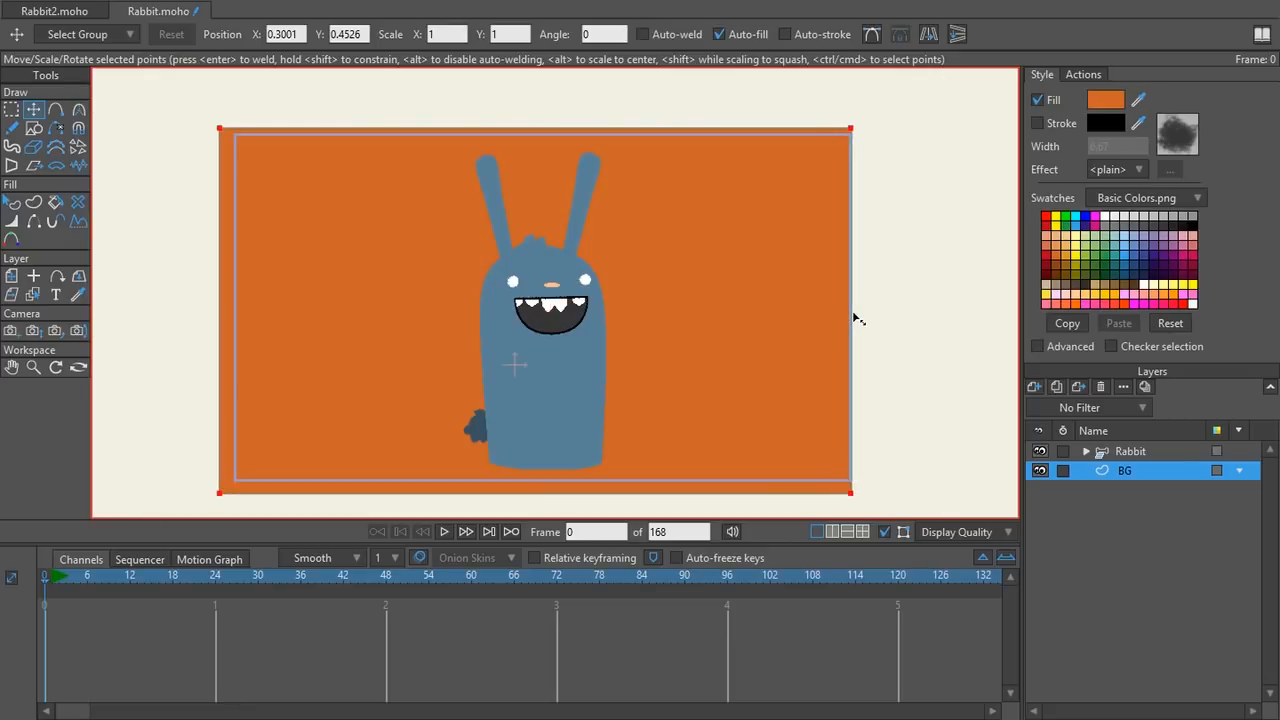
pyautogui.moveTo(538, 500); pyautogui.dragTo(535, 482)
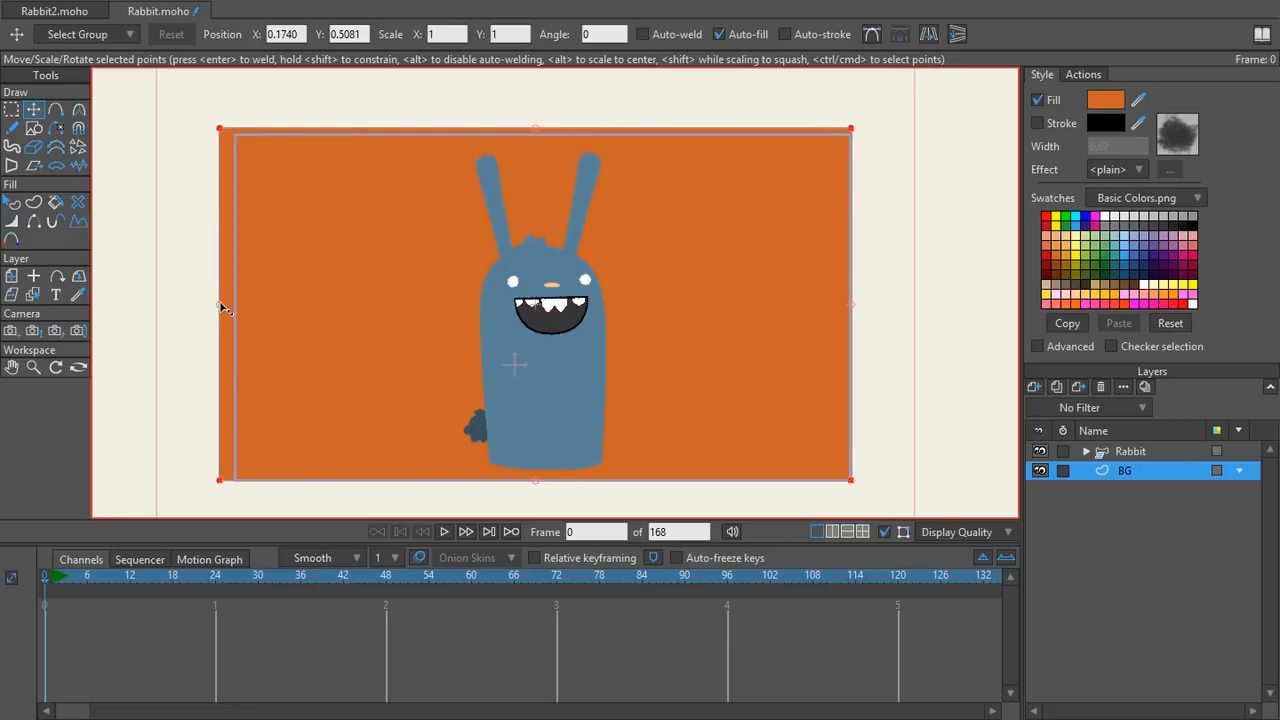
pyautogui.moveTo(222, 308); pyautogui.dragTo(238, 308)
pyautogui.click(872, 197)
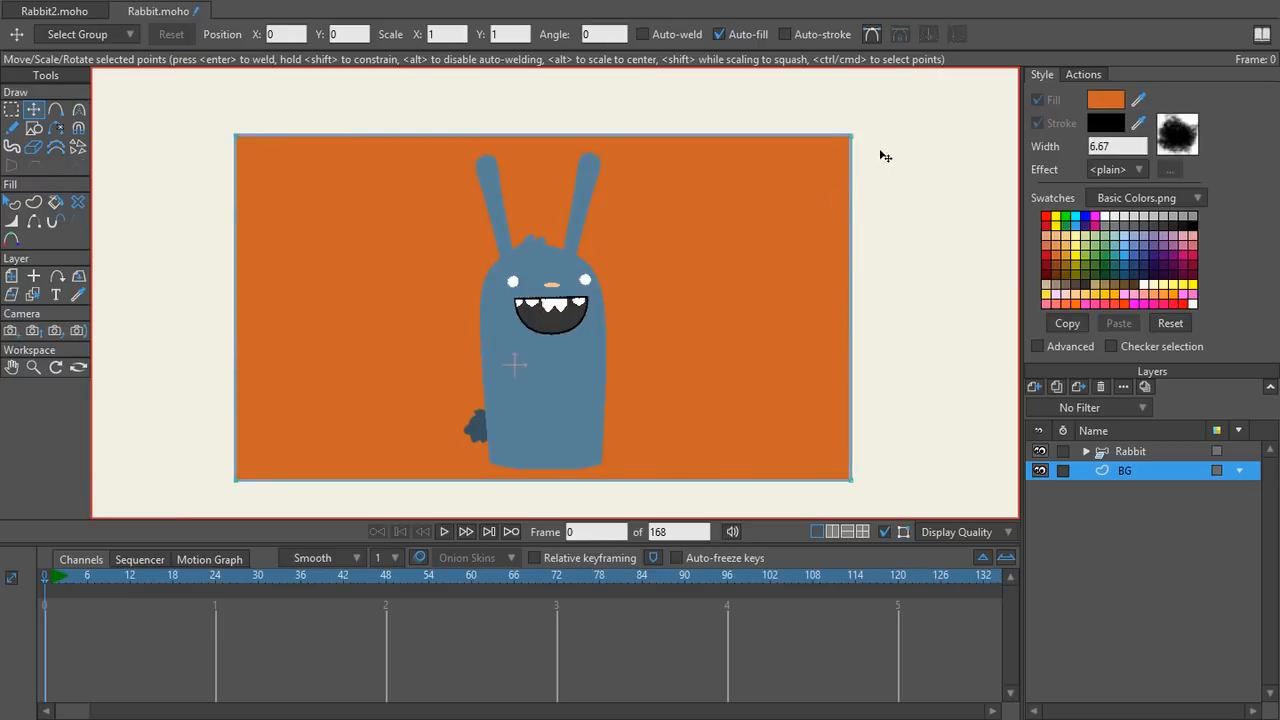
# - Select the rectangle's upper-right corner point and apply a white point color at a strength of 1.0019
pyautogui.press('g')
pyautogui.moveTo(868, 130)
pyautogui.mouseDown()
pyautogui.moveTo(826, 169)
pyautogui.moveTo(838, 172)
pyautogui.mouseUp()
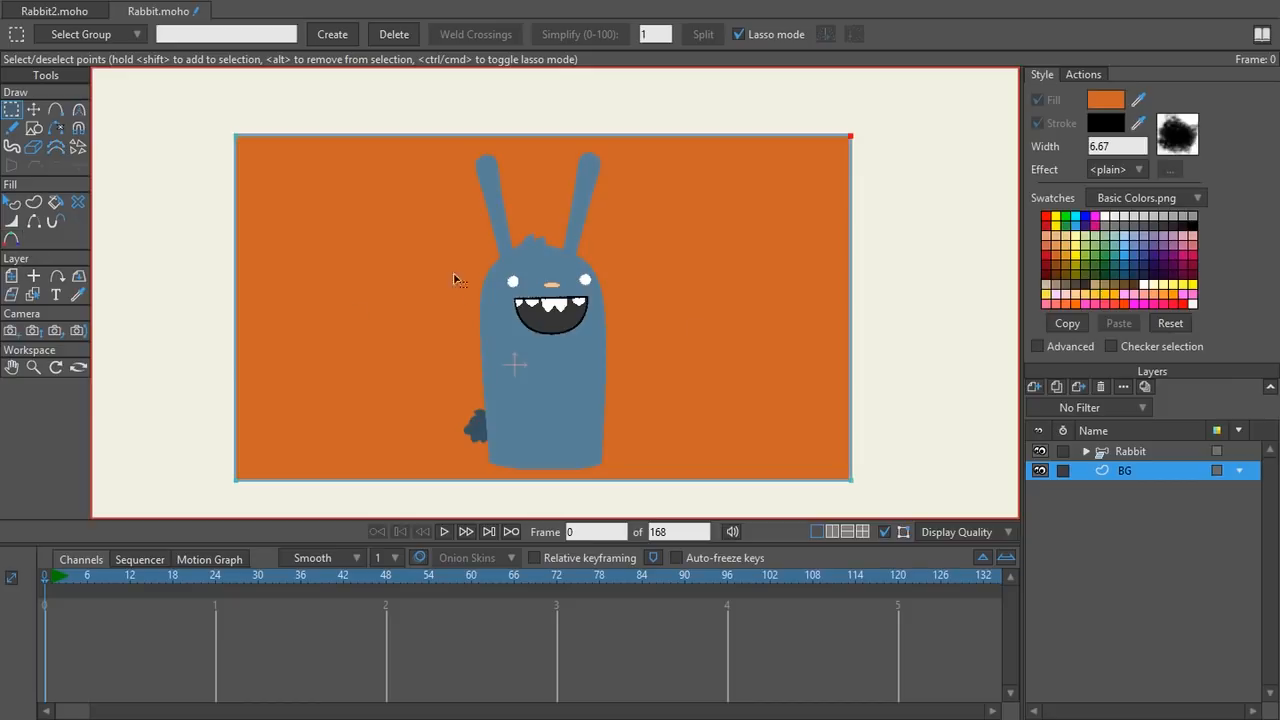
pyautogui.click(13, 241)
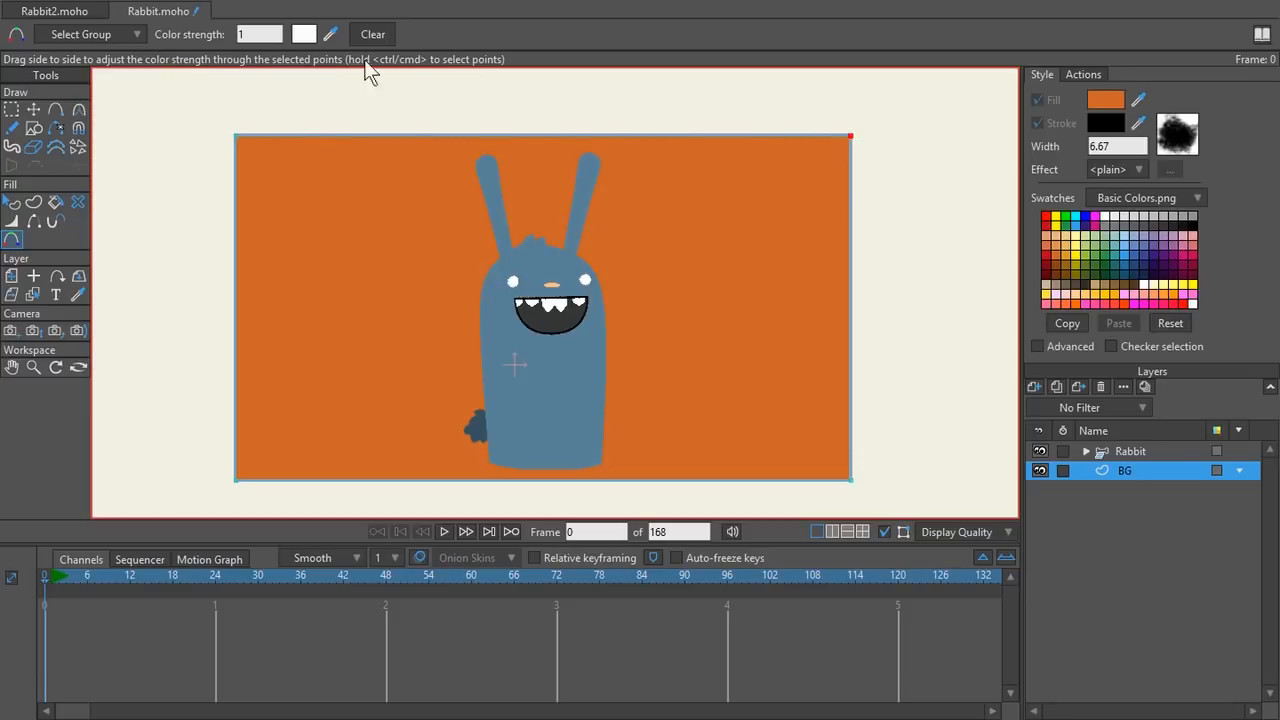
pyautogui.moveTo(903, 115)
pyautogui.mouseDown()
pyautogui.moveTo(783, 110)
pyautogui.moveTo(750, 400)
pyautogui.moveTo(845, 533)
pyautogui.moveTo(942, 265)
pyautogui.moveTo(888, 66)
pyautogui.mouseUp()
pyautogui.moveTo(870, 119); pyautogui.dragTo(878, 121)
pyautogui.press('g')
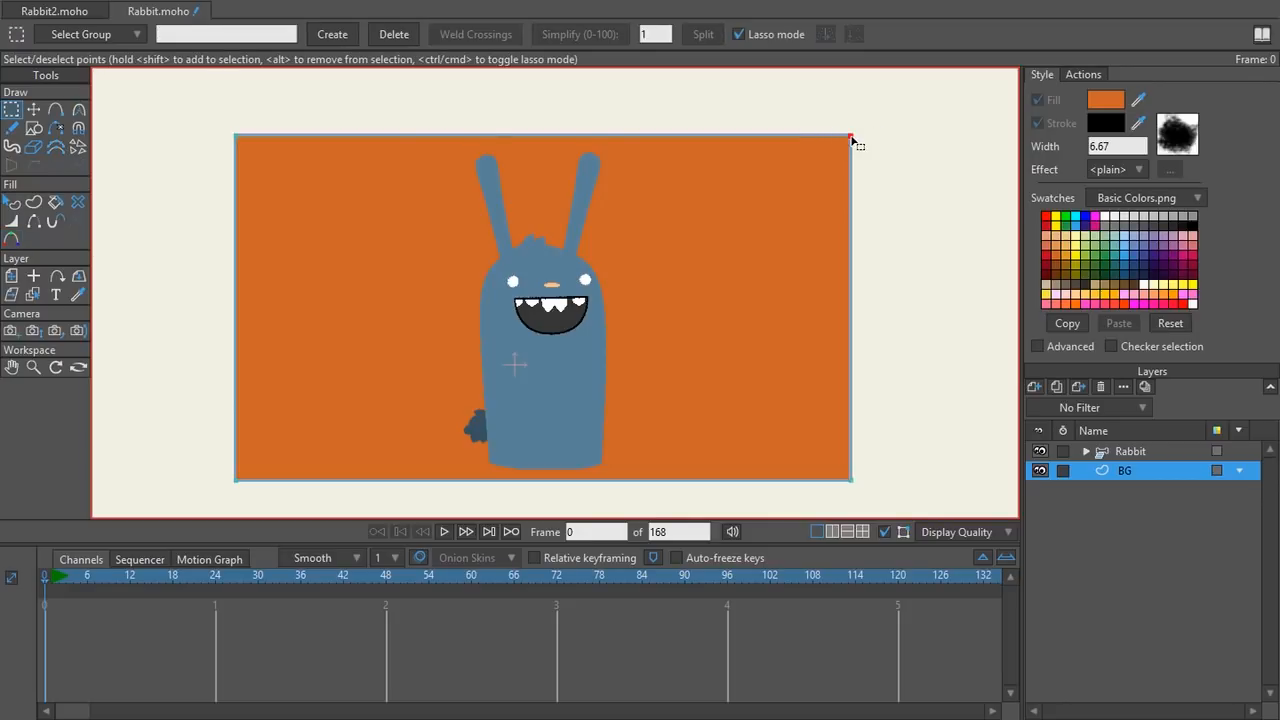
pyautogui.press('g')
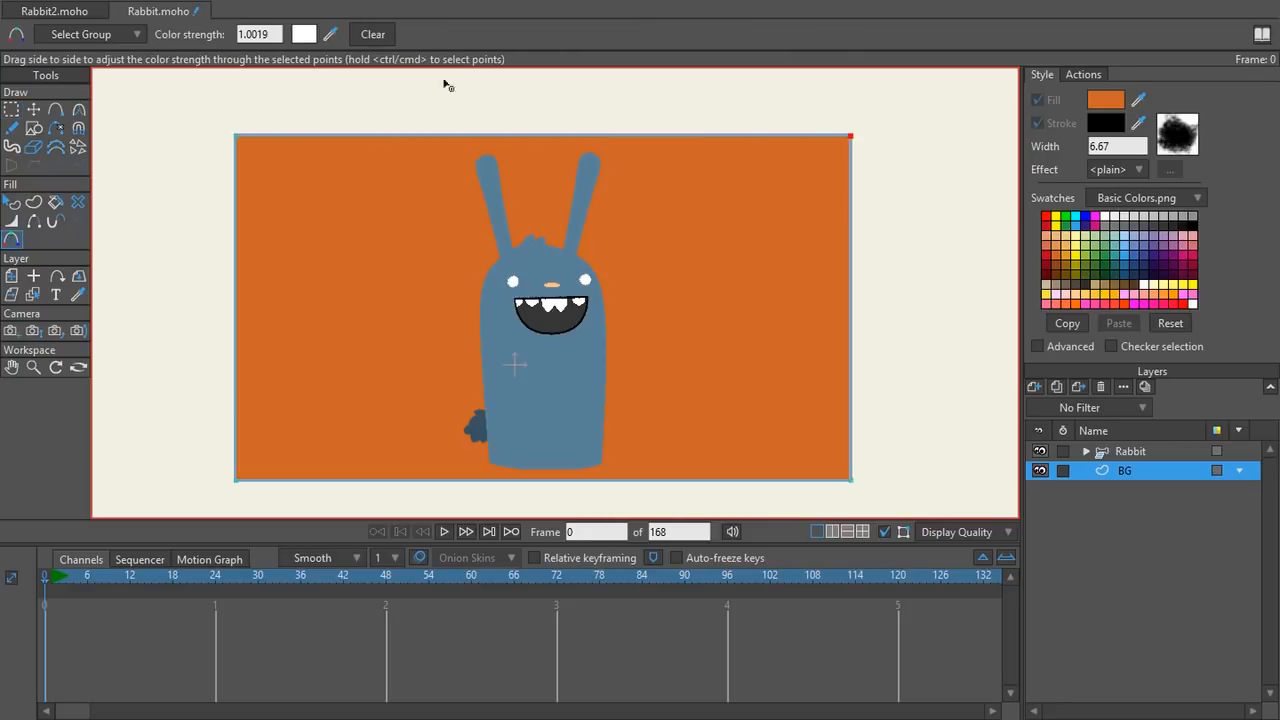
# - Try the rectangle's orange as the corner point's color, and return it to white FFFFFF
pyautogui.click(303, 36)
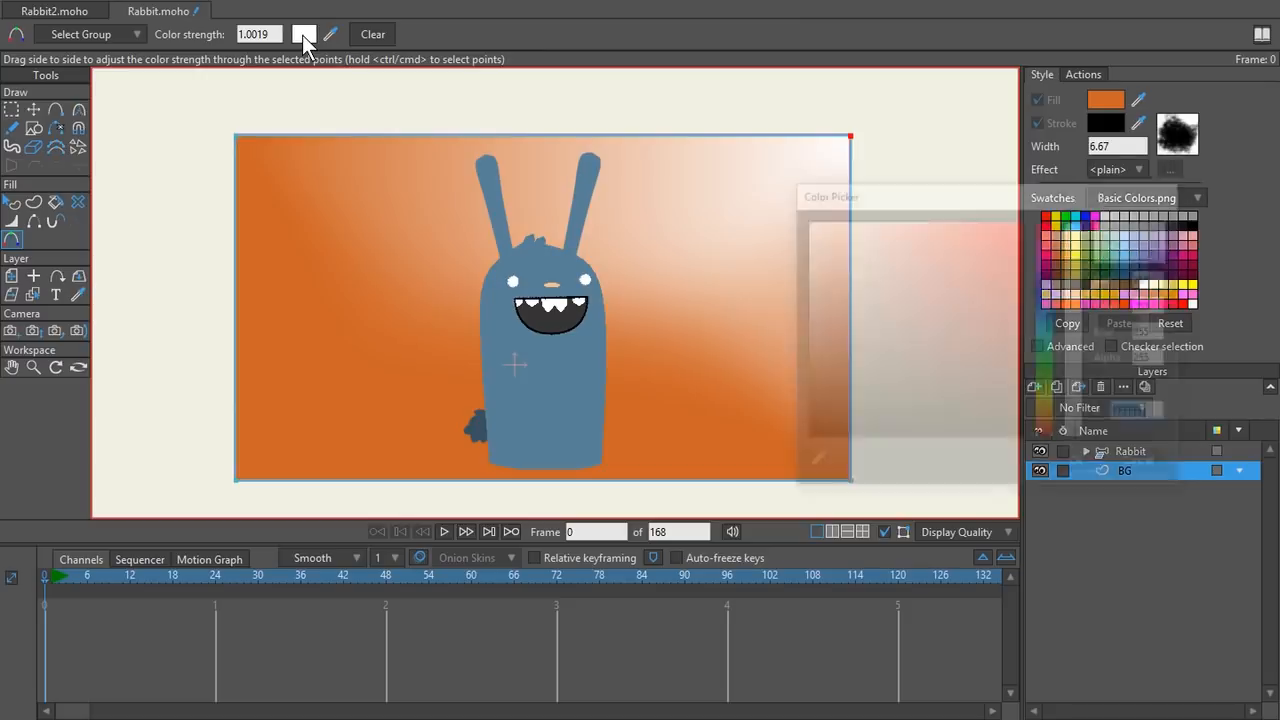
pyautogui.moveTo(869, 195); pyautogui.dragTo(466, 223)
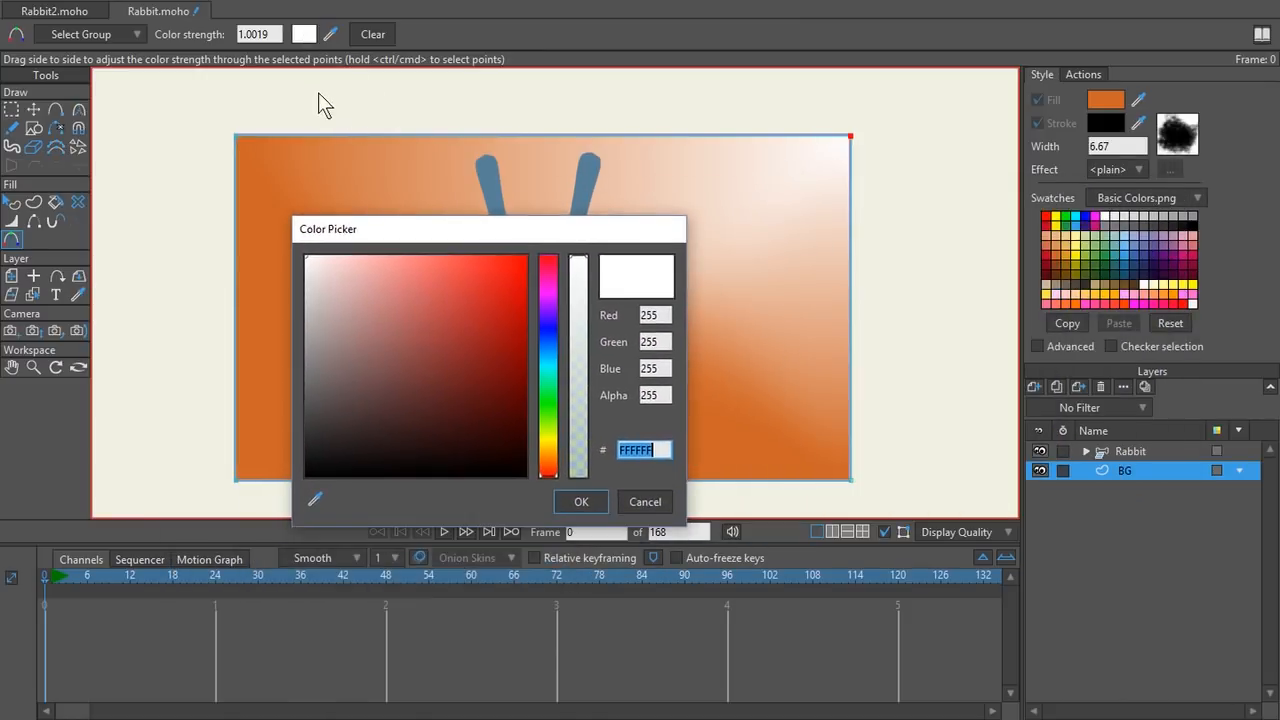
pyautogui.moveTo(314, 500); pyautogui.dragTo(264, 377)
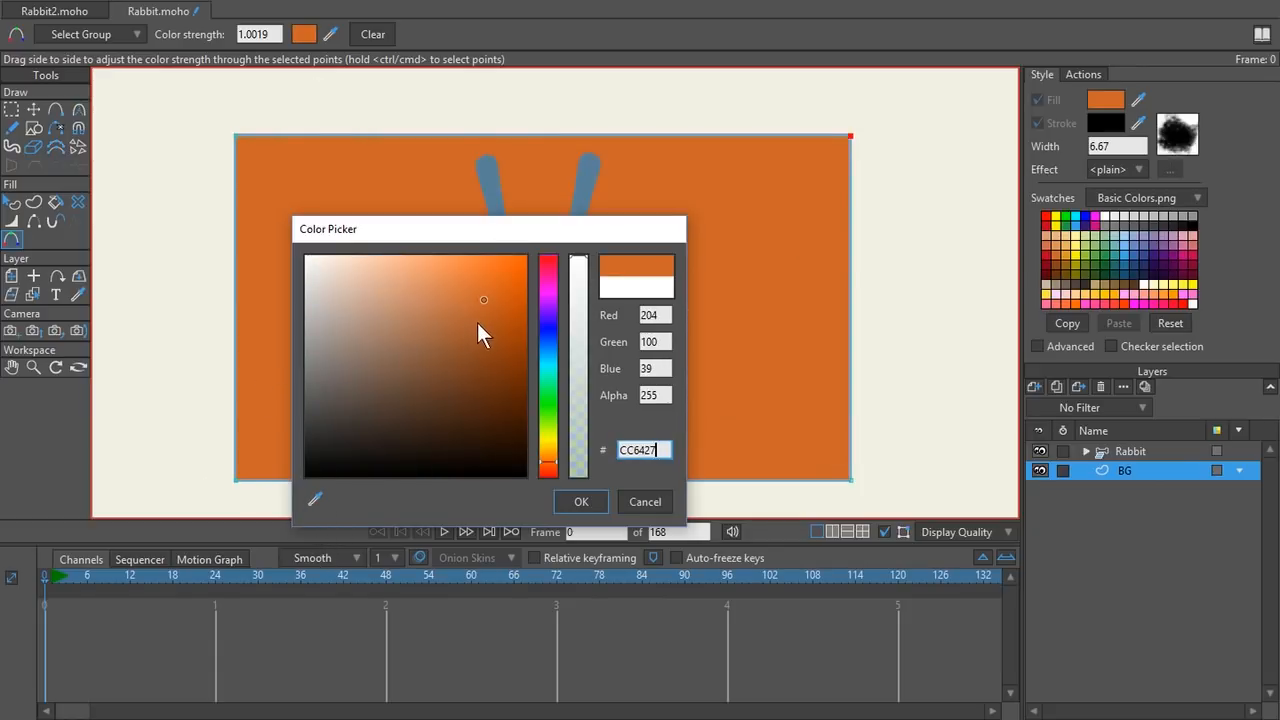
pyautogui.moveTo(481, 301); pyautogui.dragTo(251, 223)
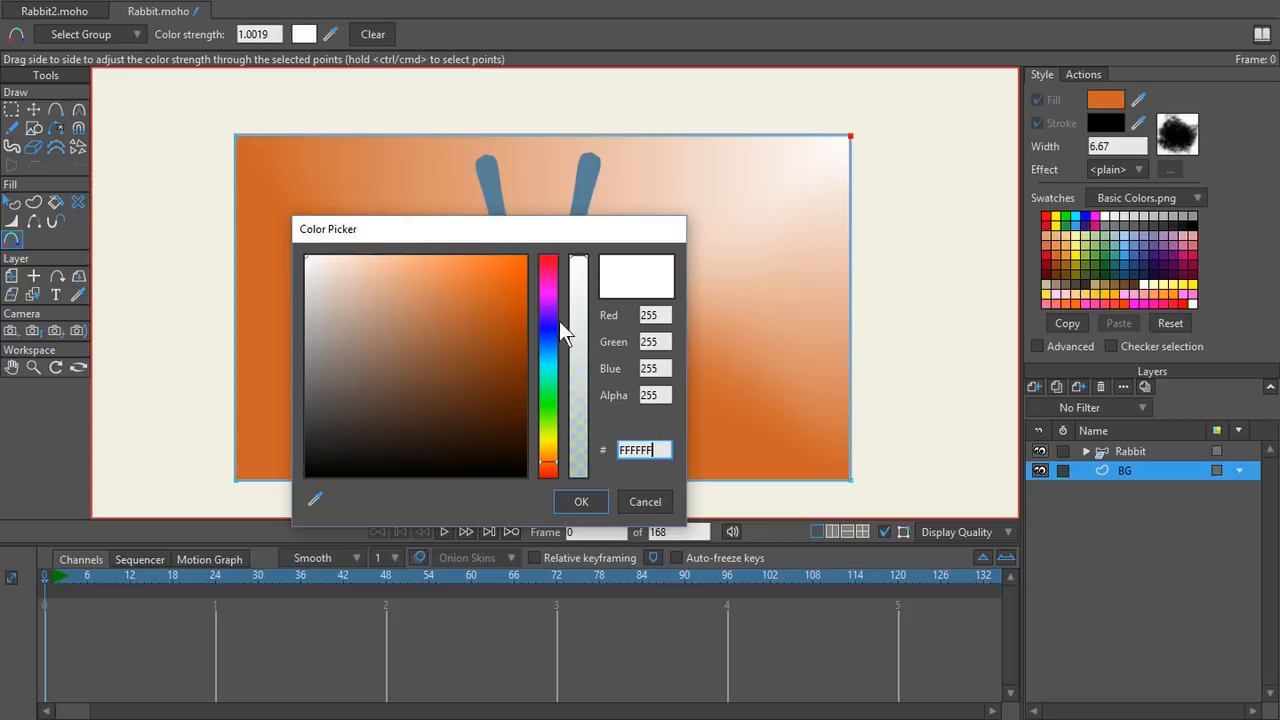
pyautogui.click(581, 501)
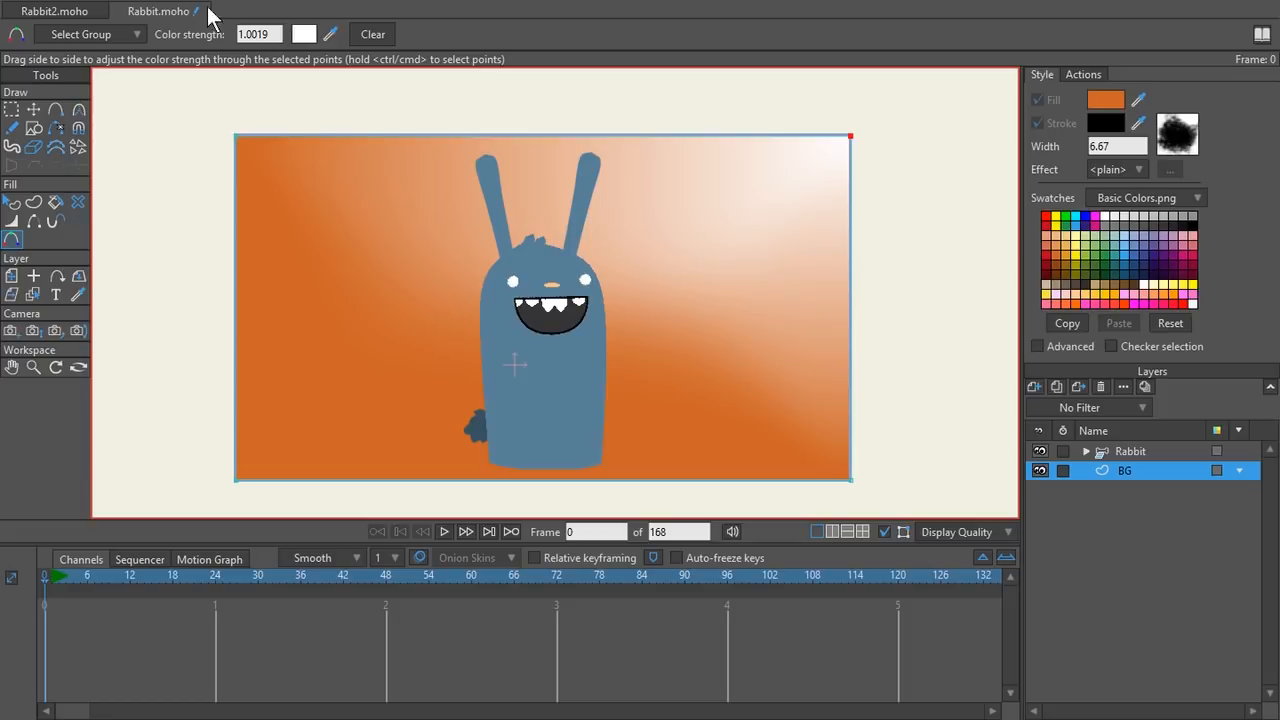
# - Set the corner point's color strength to 0, and readjust it to 0.76
pyautogui.click(273, 34)
pyautogui.write('0')
pyautogui.press('Return')
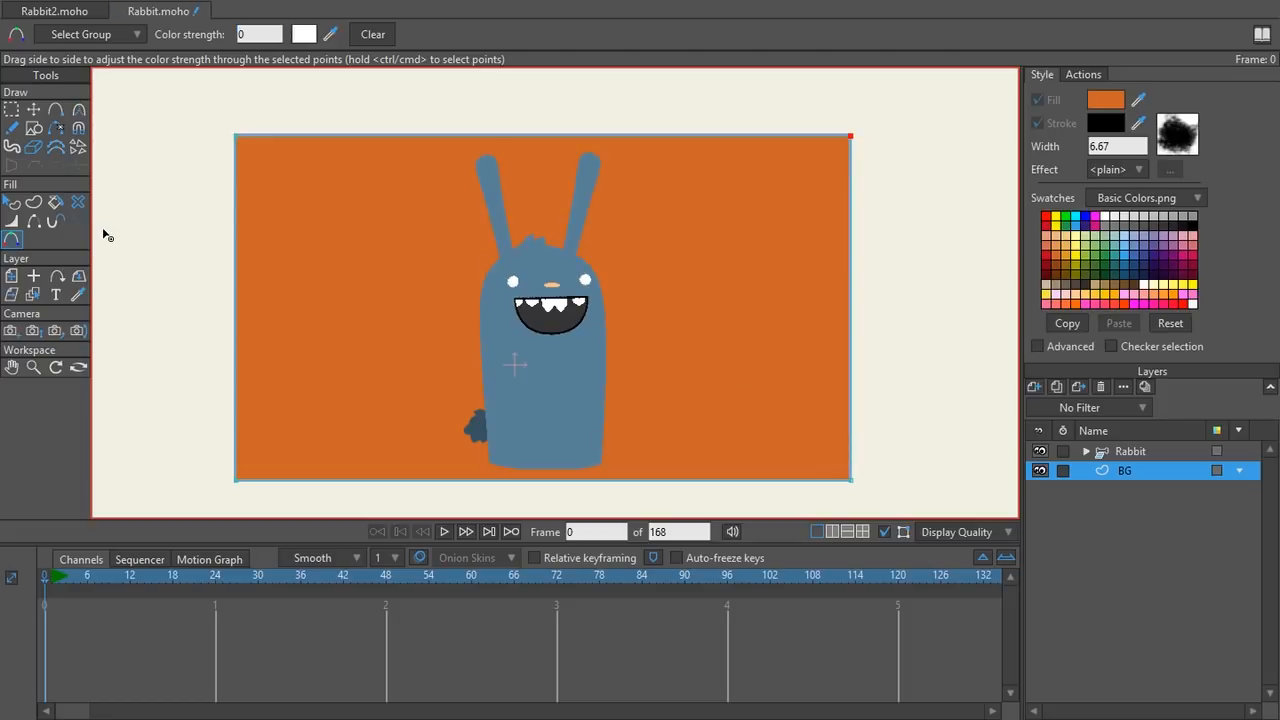
pyautogui.click(271, 34)
pyautogui.write('0.25')
pyautogui.press('Return')
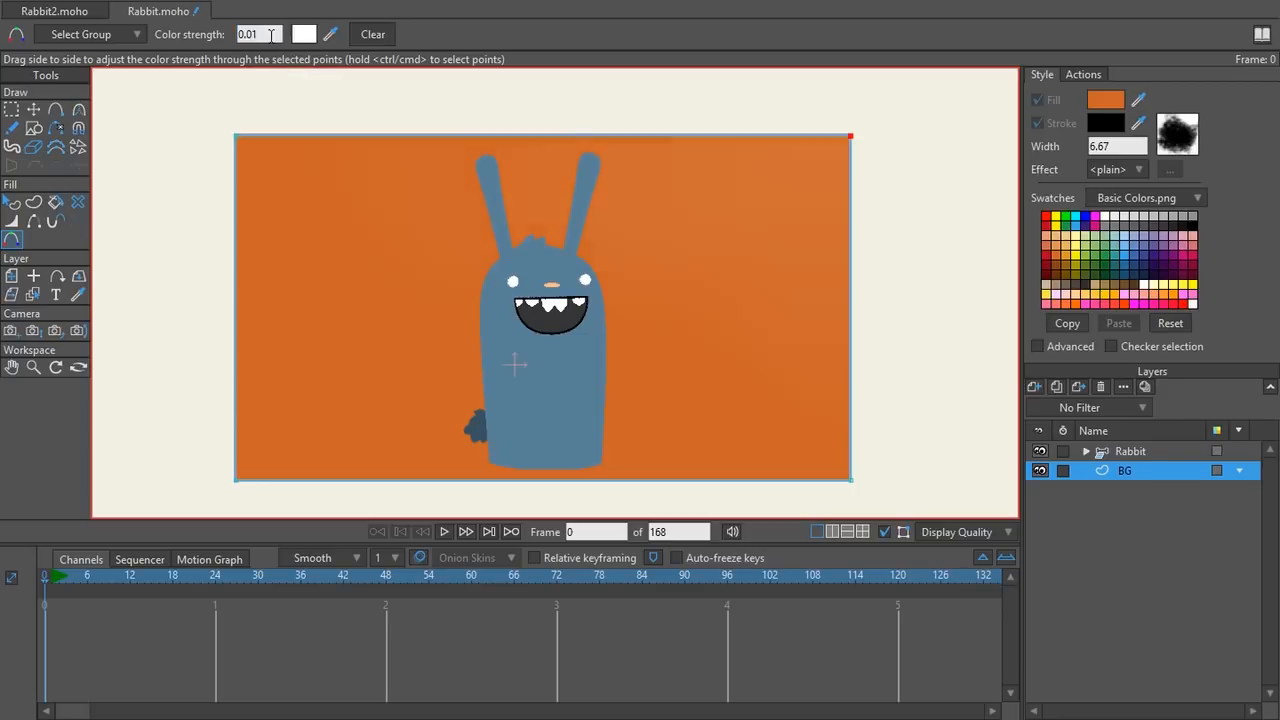
pyautogui.scroll(20, 271, 36)
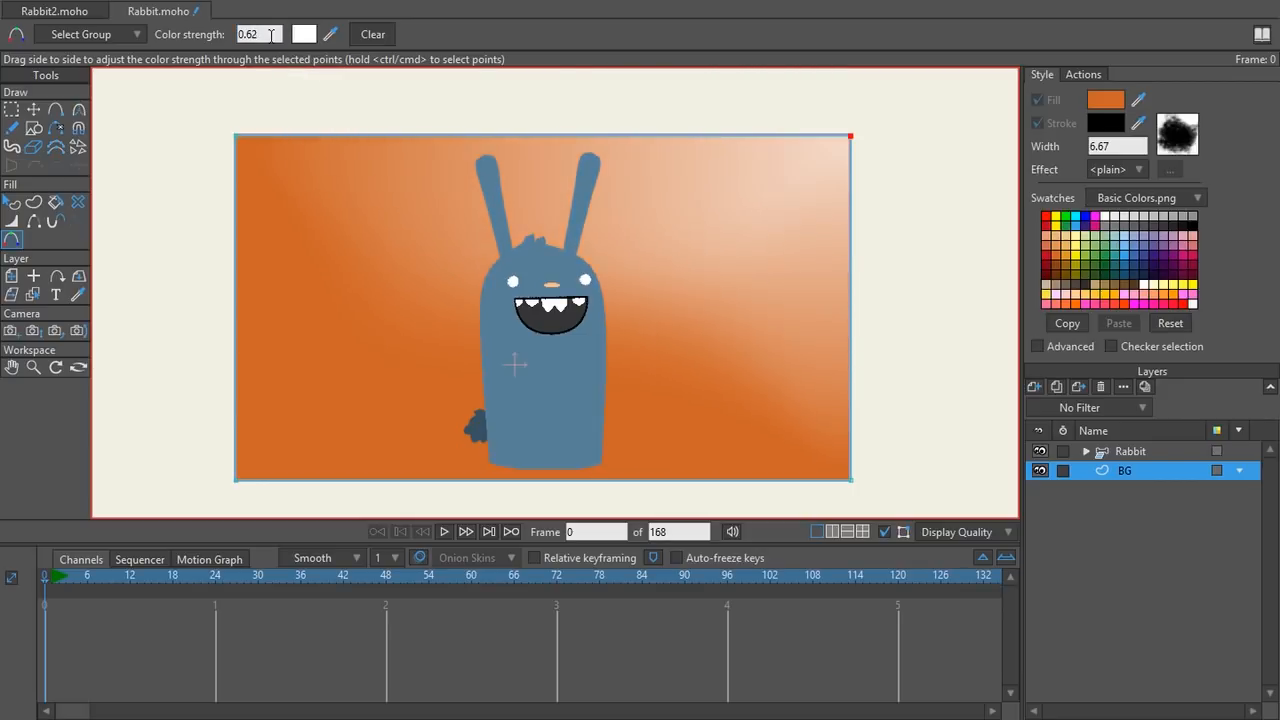
pyautogui.scroll(3, 271, 35)
pyautogui.scroll(6, 266, 34)
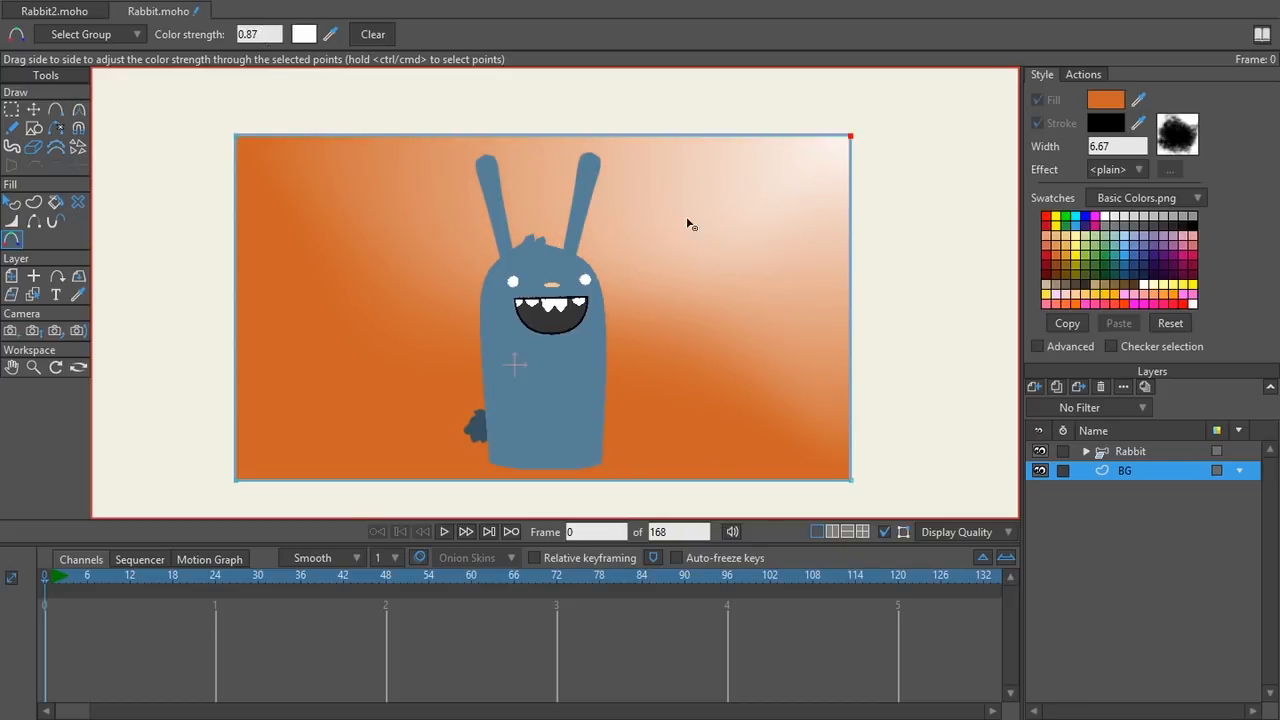
pyautogui.scroll(-9, 261, 35)
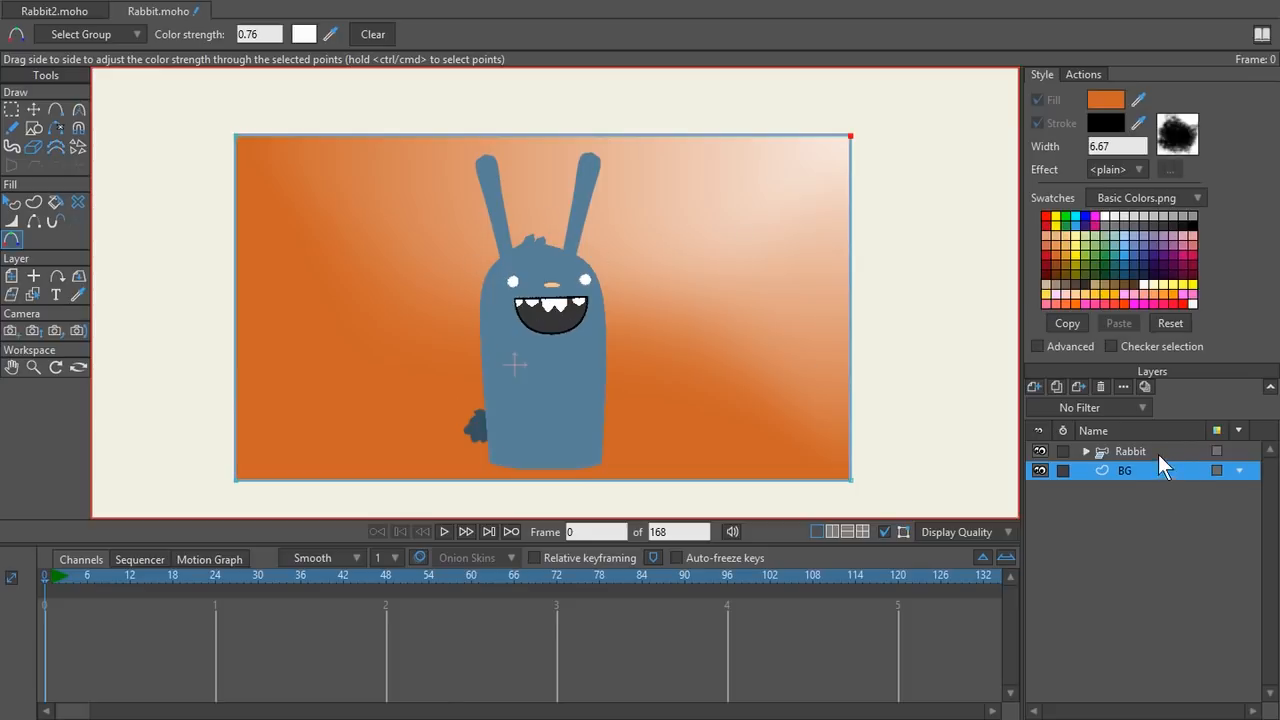
# - Switch to the rabbit's Body layer and select the points along the body's right edge, from the hair to the base
pyautogui.click(1159, 451)
pyautogui.keyDown('alt'); pyautogui.rightClick(580, 397); pyautogui.keyUp('alt')
pyautogui.scroll(3, 592, 391)
pyautogui.moveTo(634, 404); pyautogui.dragTo(655, 349)
pyautogui.scroll(-1, 621, 348)
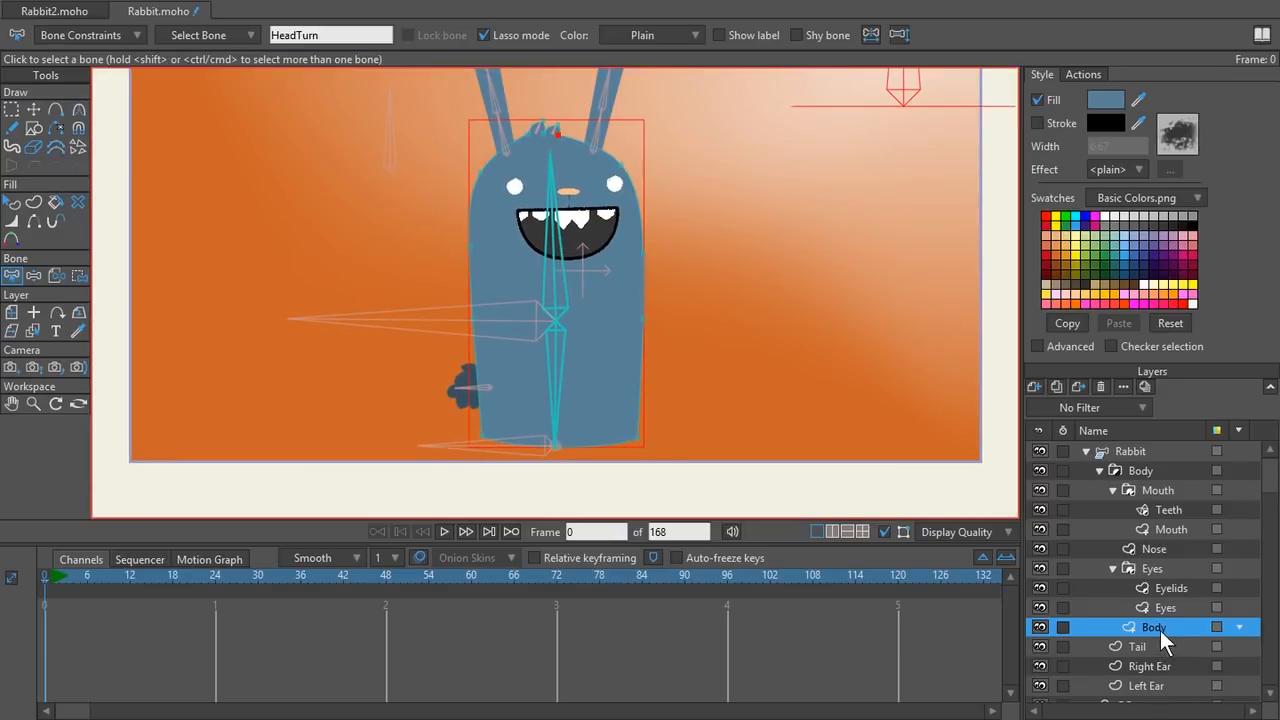
pyautogui.moveTo(637, 293); pyautogui.dragTo(626, 325)
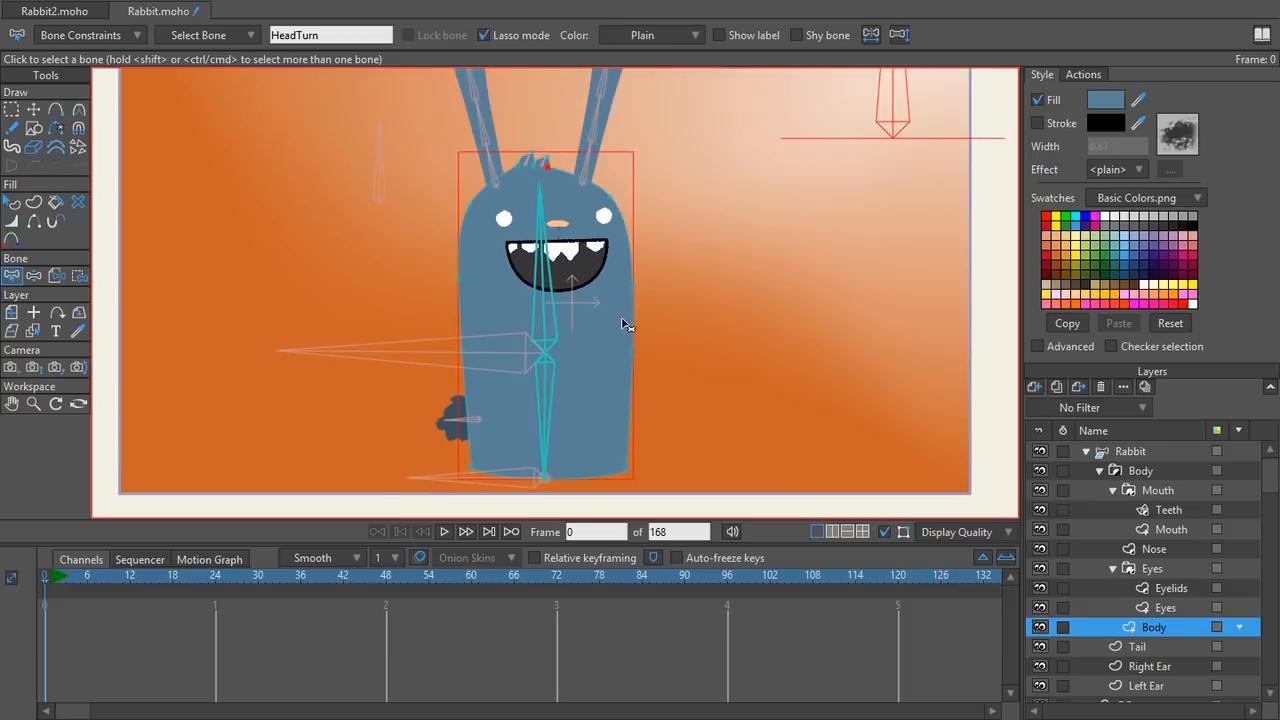
pyautogui.scroll(1, 624, 324)
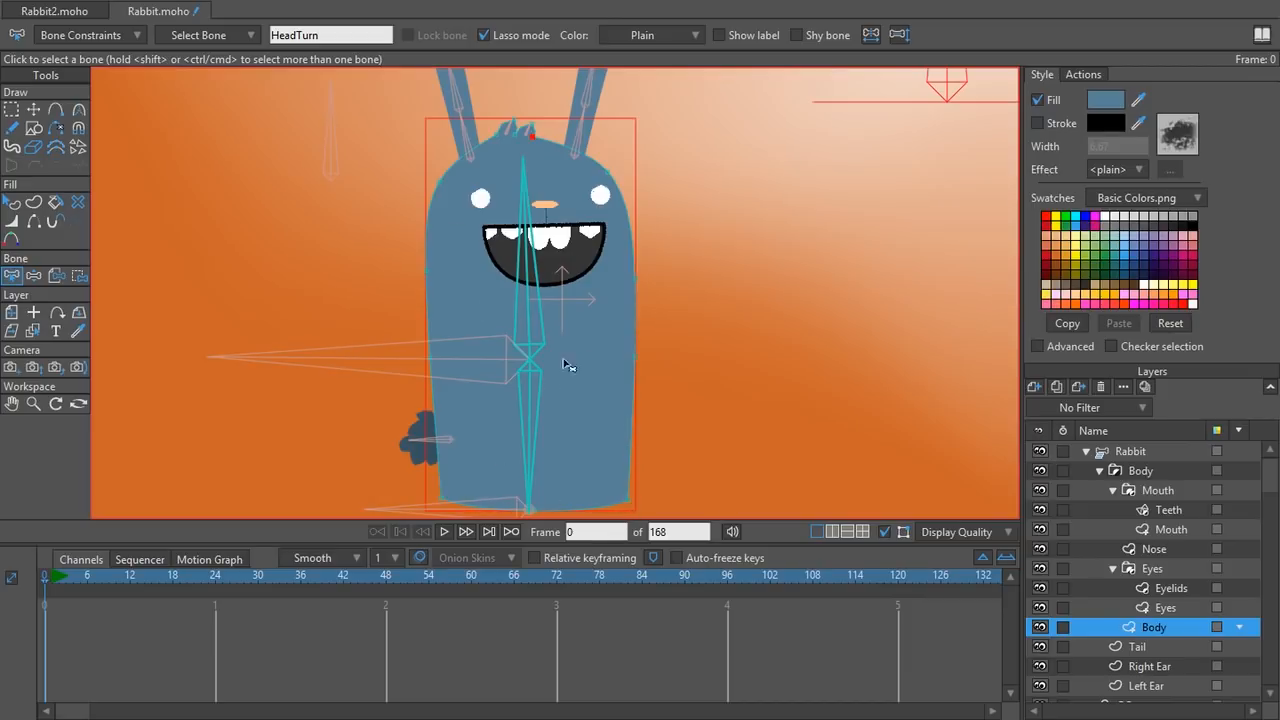
pyautogui.scroll(-1, 592, 320)
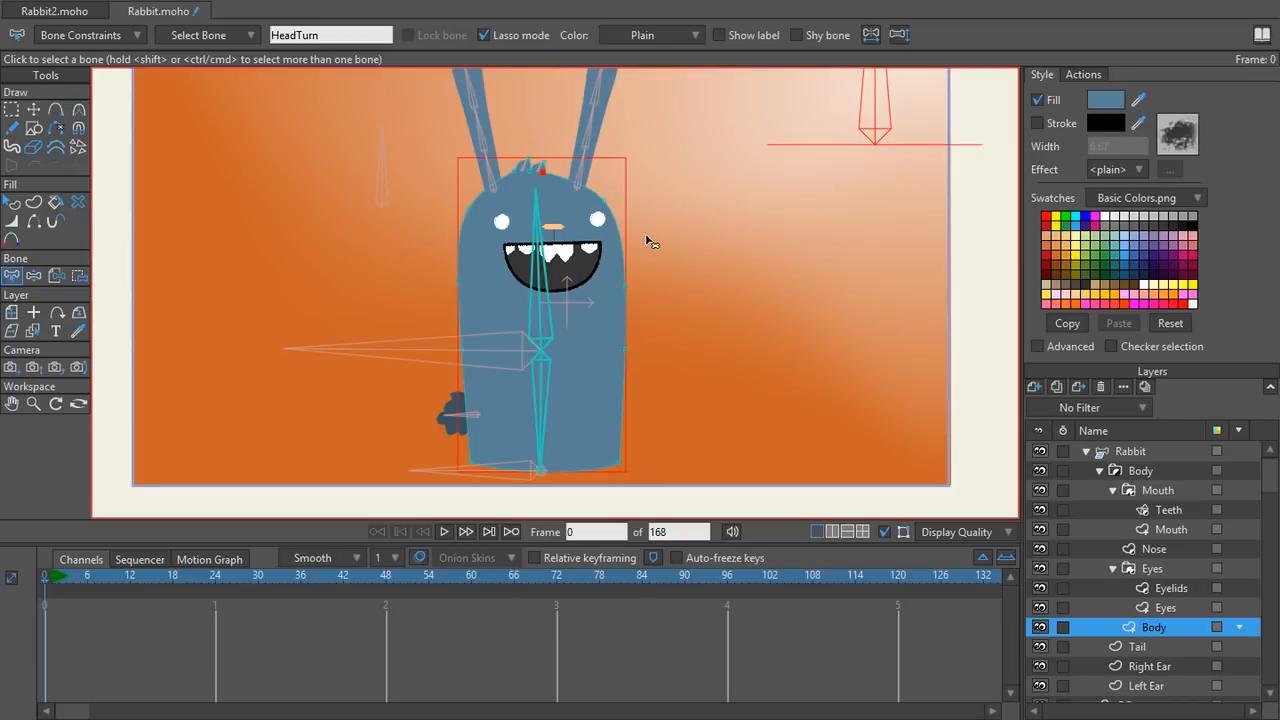
pyautogui.press('g')
pyautogui.moveTo(657, 212)
pyautogui.mouseDown()
pyautogui.moveTo(587, 150)
pyautogui.moveTo(540, 164)
pyautogui.moveTo(594, 244)
pyautogui.moveTo(616, 438)
pyautogui.moveTo(663, 360)
pyautogui.moveTo(640, 257)
pyautogui.moveTo(626, 254)
pyautogui.mouseUp()
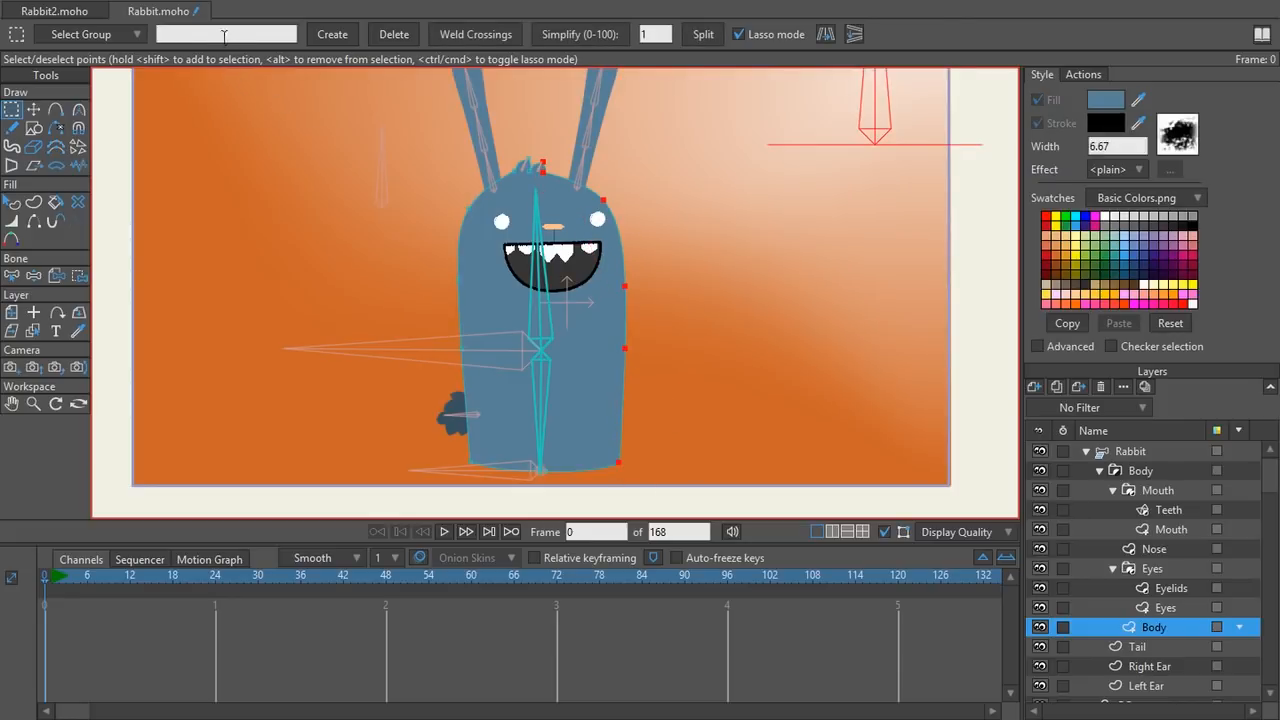
# - Save the selected body edge points as a point group named Body Highlight
pyautogui.click(245, 33)
pyautogui.write('Body Highlight')
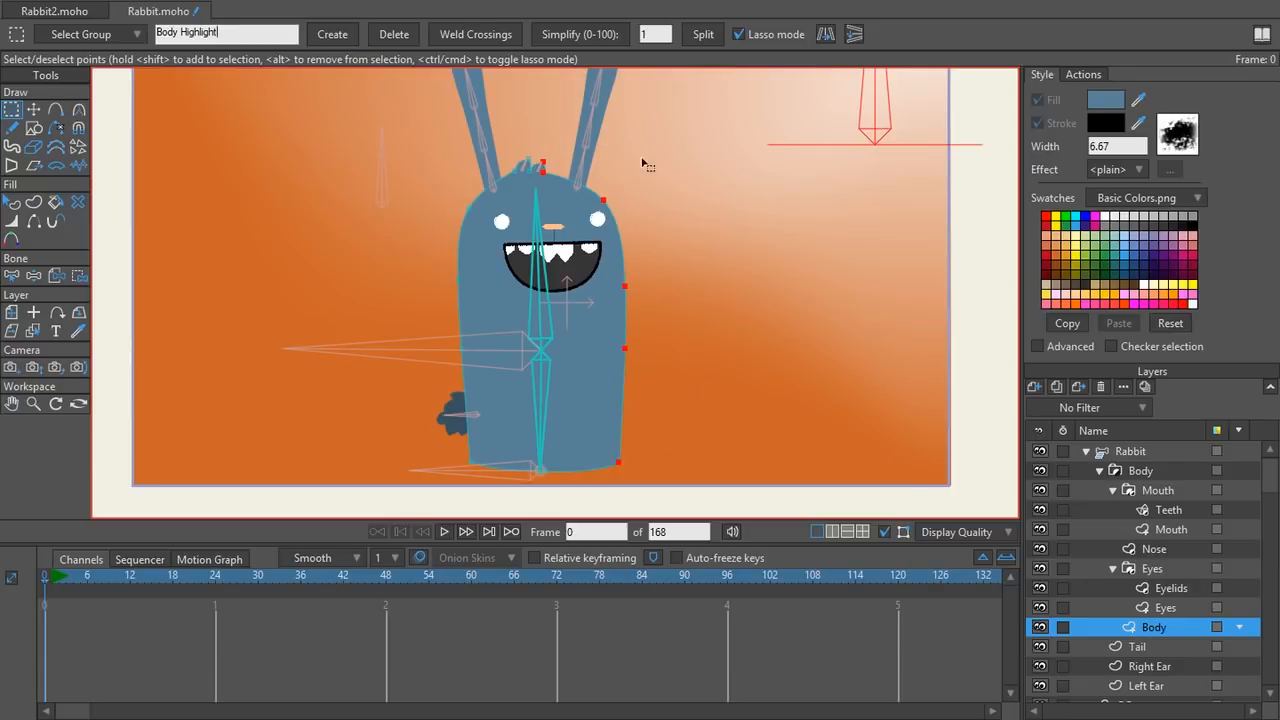
pyautogui.click(330, 35)
# - Switch to the rabbit's Left Ear layer and select the points along the ear's right edge, from tip to base
pyautogui.moveTo(559, 154); pyautogui.dragTo(511, 226)
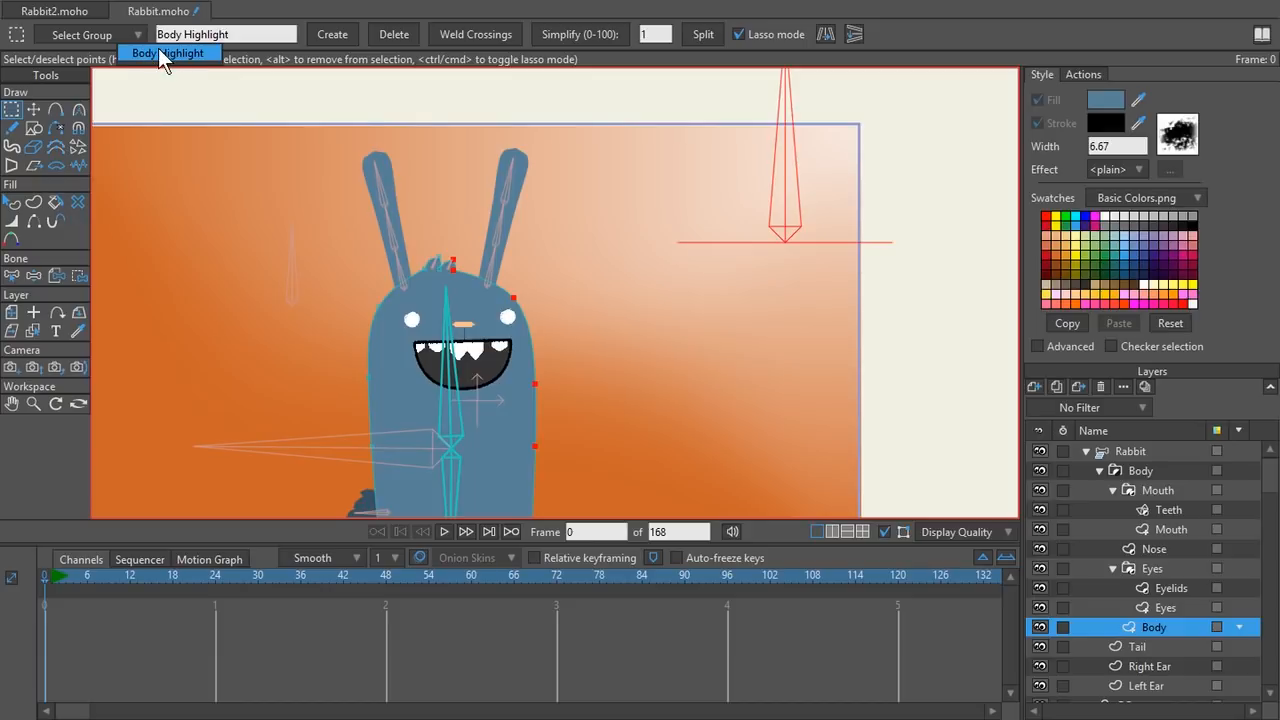
pyautogui.moveTo(551, 288); pyautogui.dragTo(564, 221)
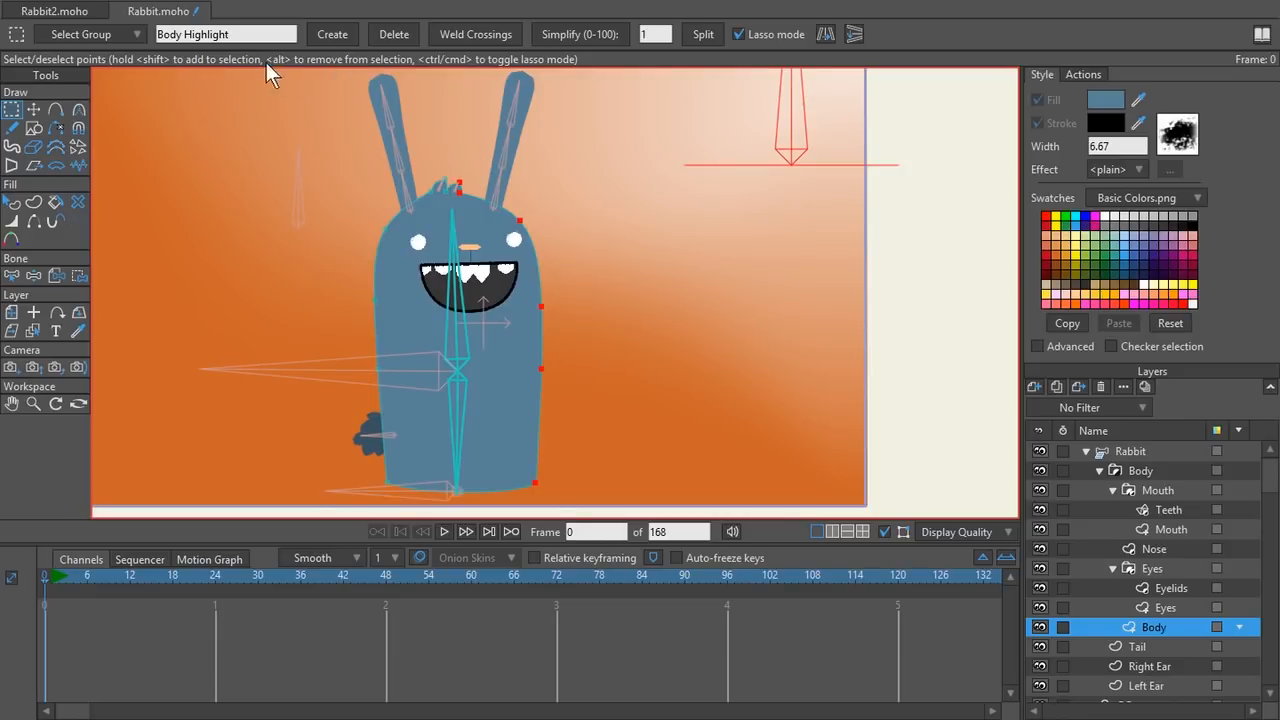
pyautogui.keyDown('ctrl'); pyautogui.keyDown('alt'); pyautogui.click(507, 172); pyautogui.keyUp('alt'); pyautogui.keyUp('ctrl')
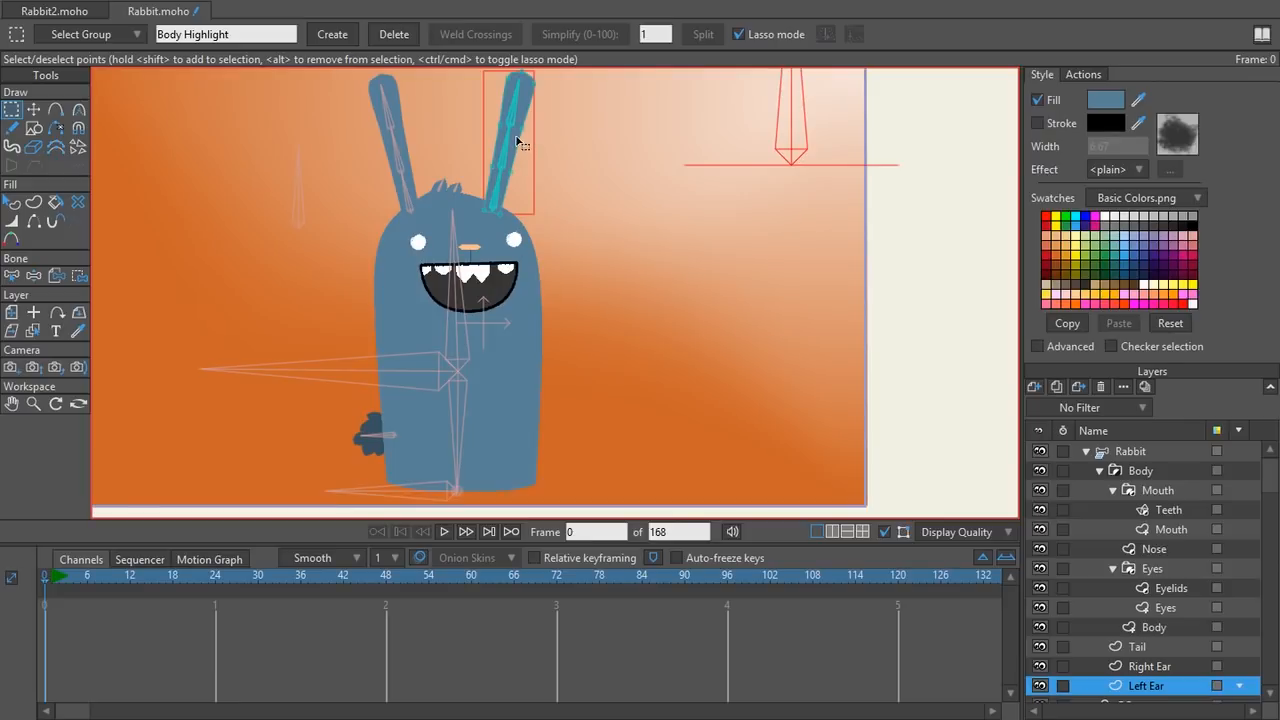
pyautogui.keyDown('ctrl'); pyautogui.keyDown('alt'); pyautogui.click(502, 292); pyautogui.keyUp('alt'); pyautogui.keyUp('ctrl')
pyautogui.keyDown('ctrl'); pyautogui.keyDown('alt'); pyautogui.click(474, 397); pyautogui.keyUp('alt'); pyautogui.keyUp('ctrl')
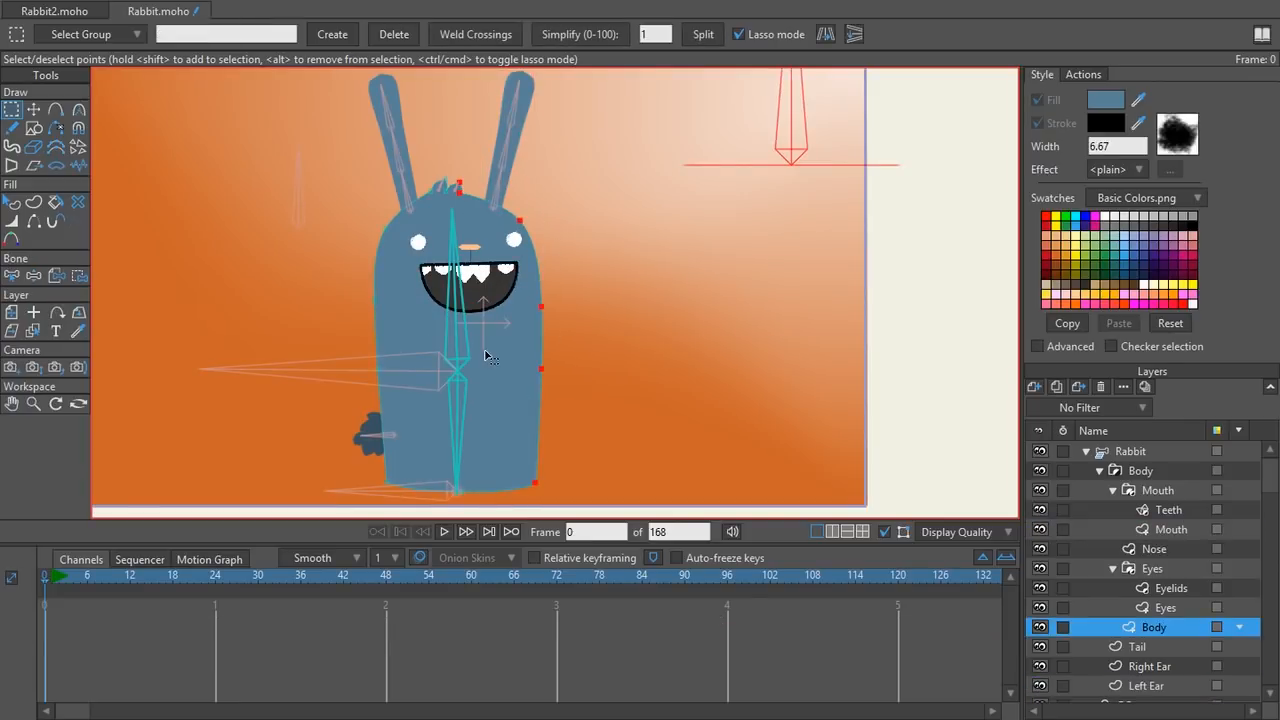
pyautogui.keyDown('ctrl'); pyautogui.keyDown('alt'); pyautogui.click(497, 190); pyautogui.keyUp('alt'); pyautogui.keyUp('ctrl')
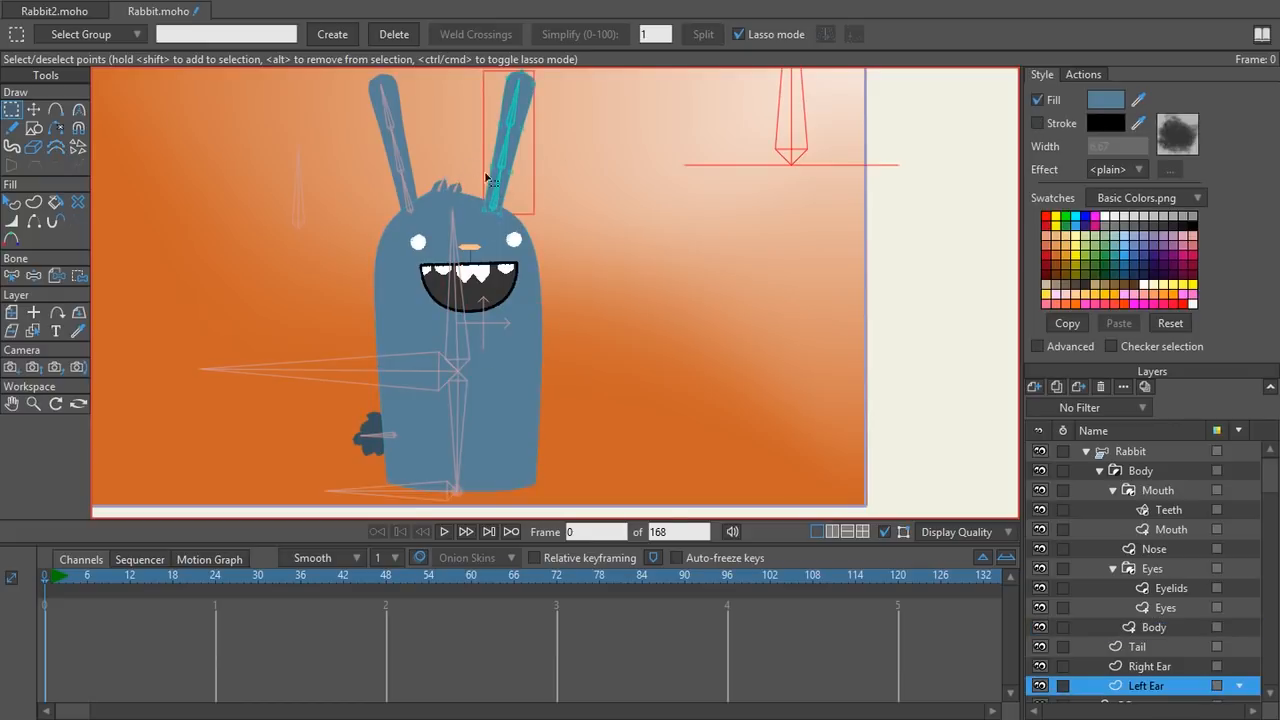
pyautogui.moveTo(301, 177); pyautogui.dragTo(275, 203)
pyautogui.moveTo(522, 110)
pyautogui.mouseDown()
pyautogui.moveTo(493, 91)
pyautogui.moveTo(466, 240)
pyautogui.moveTo(477, 256)
pyautogui.moveTo(521, 106)
pyautogui.mouseUp()
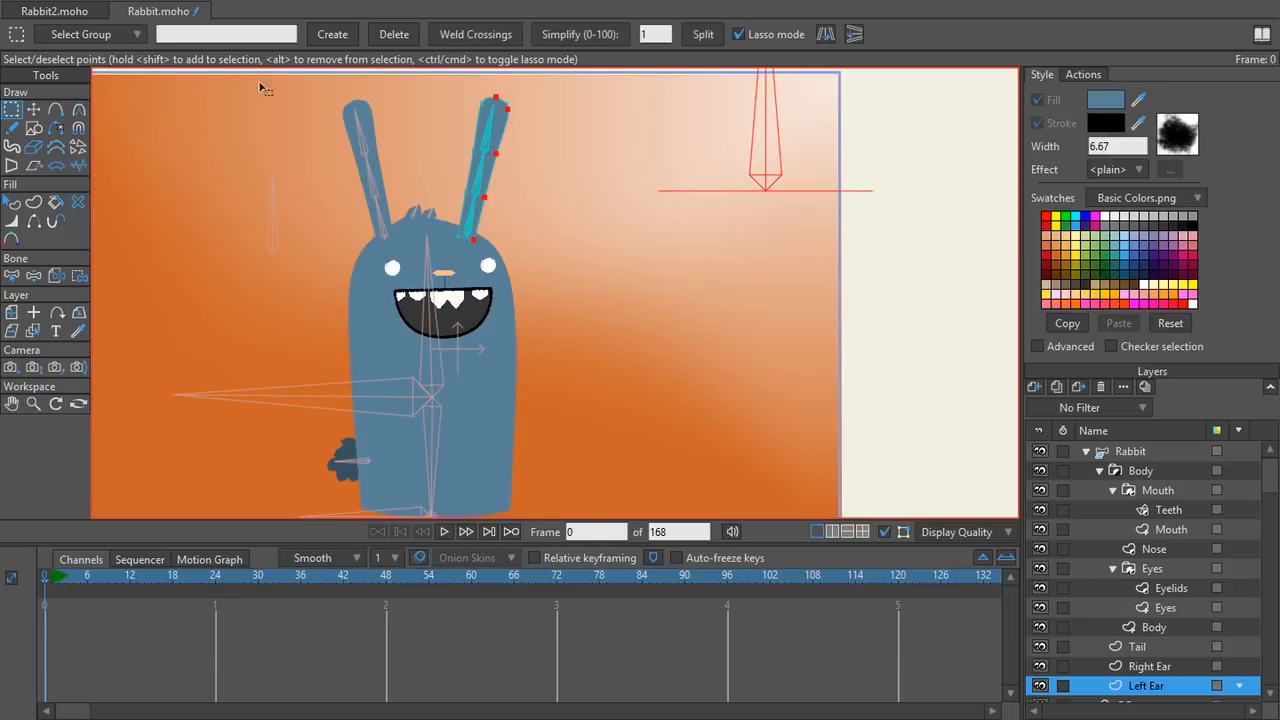
# - Save the selected Left Ear edge points as a point group named FrontEar HL
pyautogui.click(214, 34)
pyautogui.write('FrontEar H')
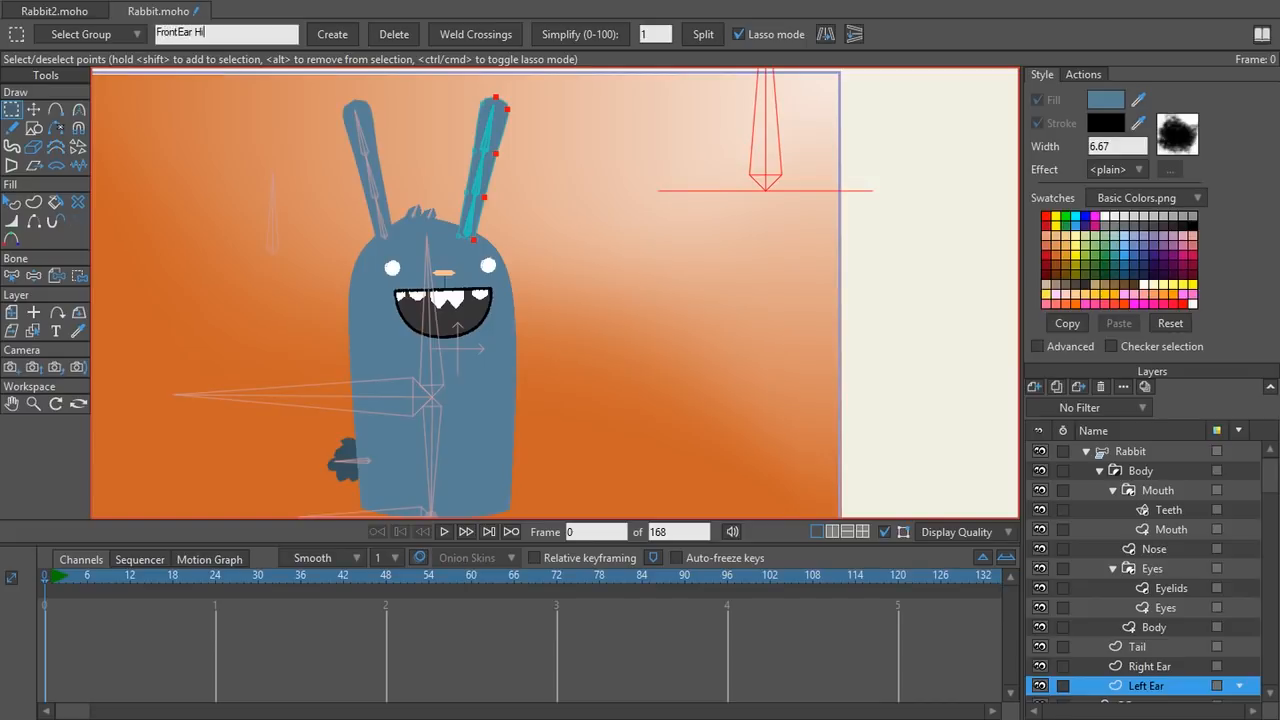
pyautogui.write('L')
pyautogui.press('Return')
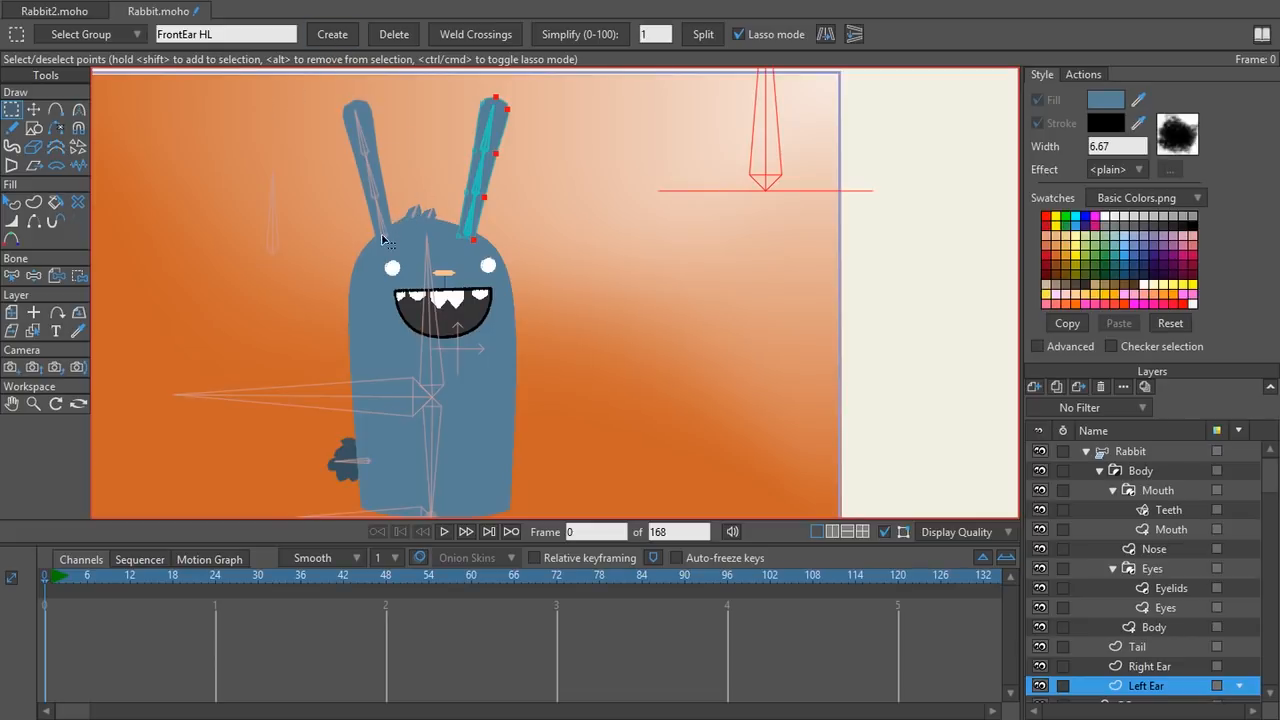
# - Select the points along the right edge of the Right Ear layer and save them as a point group named BackEar HL
pyautogui.keyDown('alt'); pyautogui.rightClick(379, 195); pyautogui.keyUp('alt')
pyautogui.moveTo(381, 238)
pyautogui.mouseDown()
pyautogui.moveTo(407, 255)
pyautogui.moveTo(403, 131)
pyautogui.moveTo(387, 90)
pyautogui.moveTo(357, 84)
pyautogui.moveTo(341, 92)
pyautogui.moveTo(383, 247)
pyautogui.mouseUp()
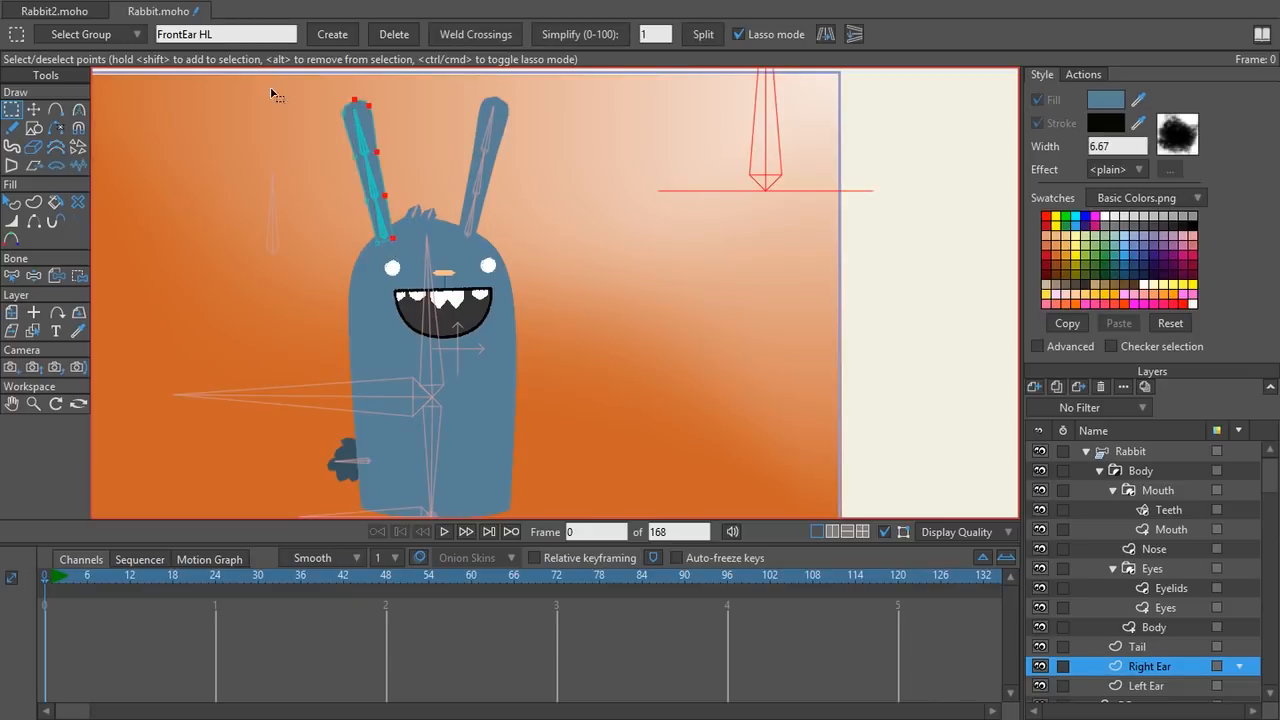
pyautogui.click(256, 34)
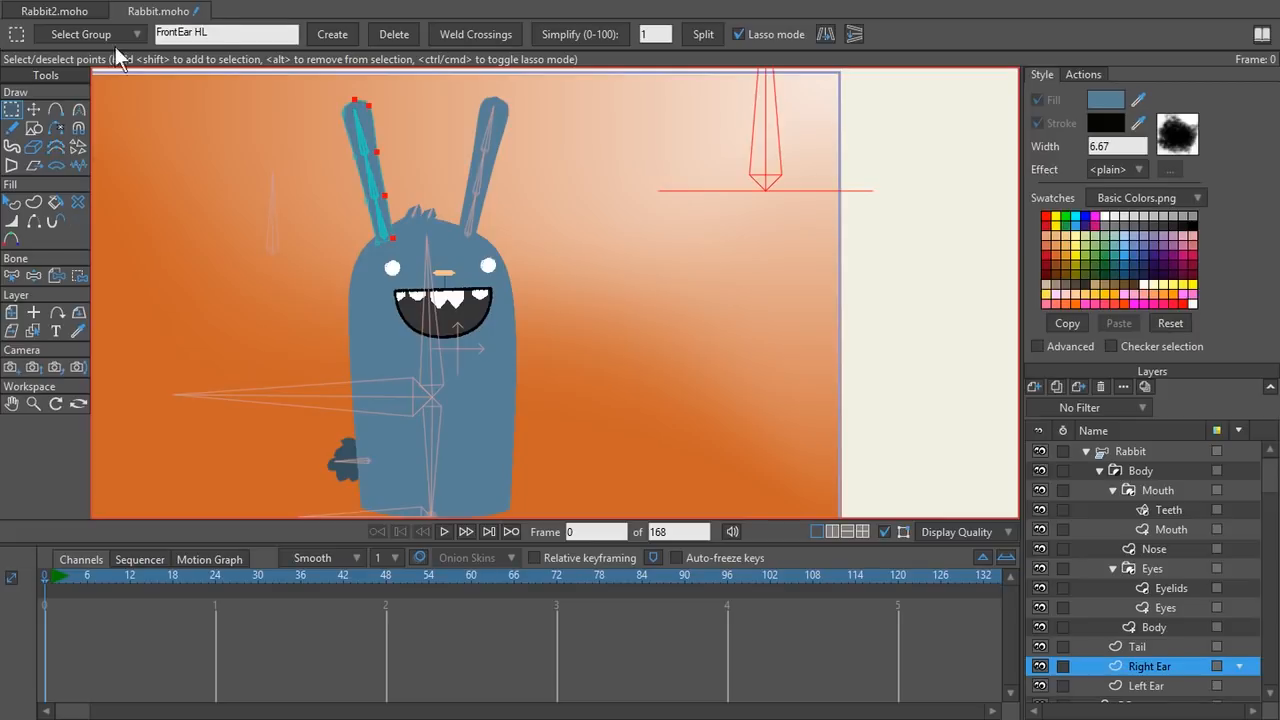
pyautogui.moveTo(228, 33); pyautogui.dragTo(25, 50)
pyautogui.write('Back')
pyautogui.click(318, 37)
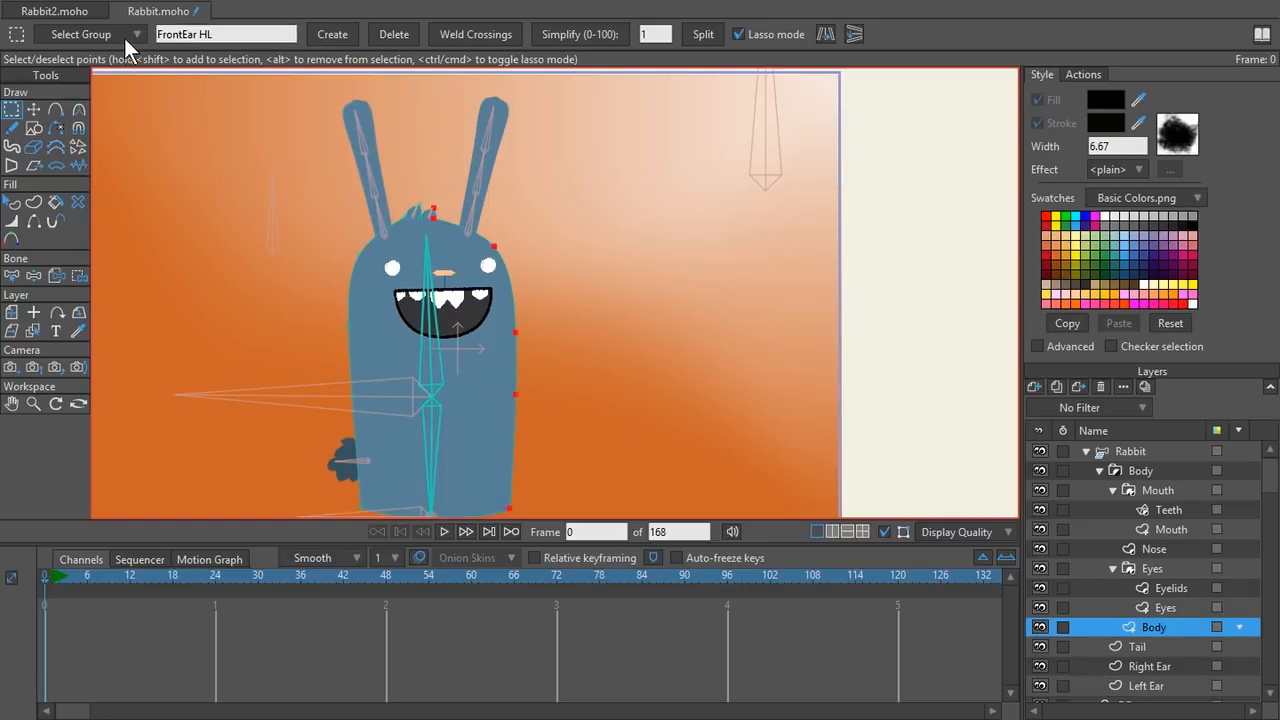
# - Check the saved point groups by recalling Body Highlight on the Body layer and BackEar HL on the Right Ear layer
pyautogui.click(124, 38)
pyautogui.click(148, 58)
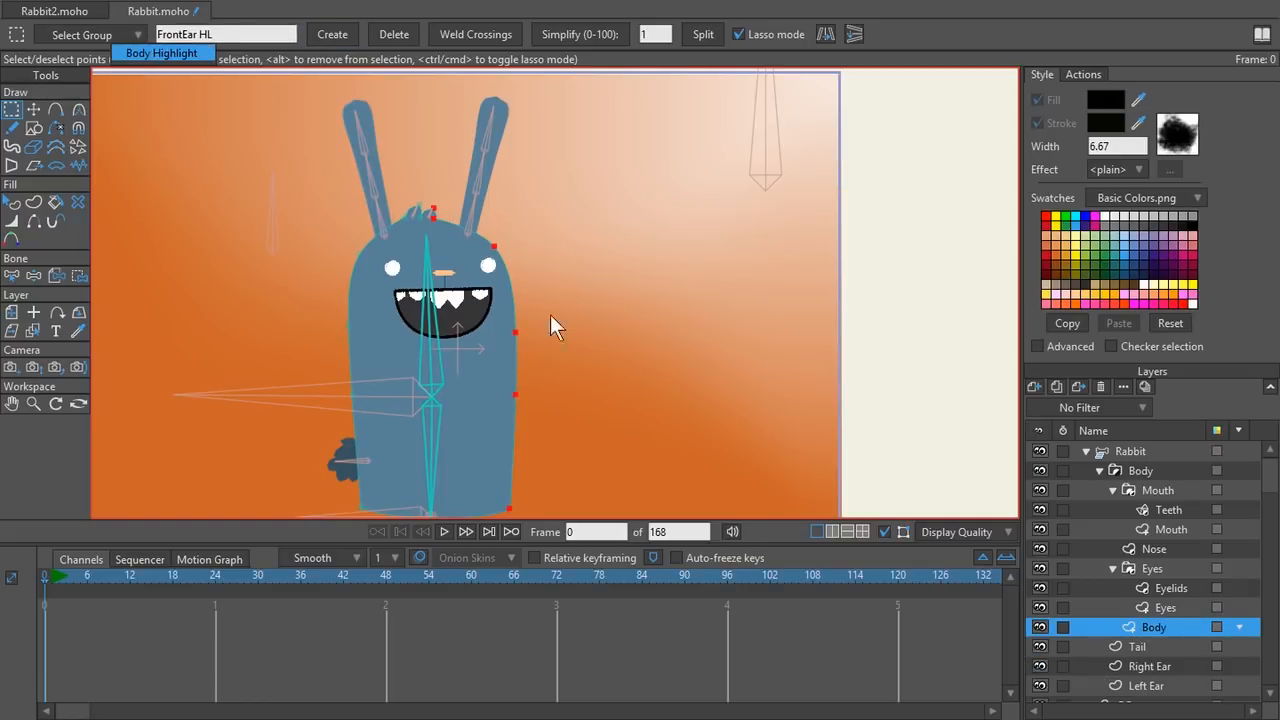
pyautogui.keyDown('ctrl'); pyautogui.keyDown('alt'); pyautogui.click(367, 180); pyautogui.keyUp('alt'); pyautogui.keyUp('ctrl')
pyautogui.click(100, 29)
pyautogui.click(102, 55)
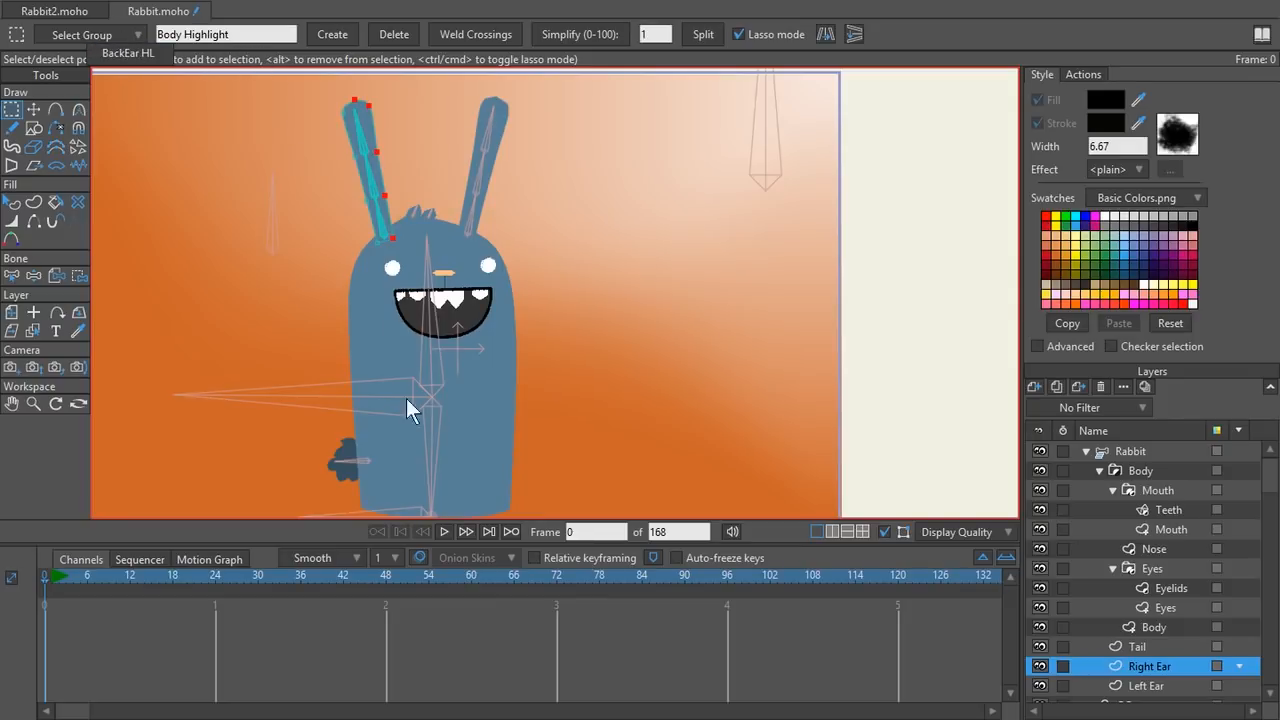
pyautogui.keyDown('ctrl'); pyautogui.keyDown('alt'); pyautogui.click(456, 406); pyautogui.keyUp('alt'); pyautogui.keyUp('ctrl')
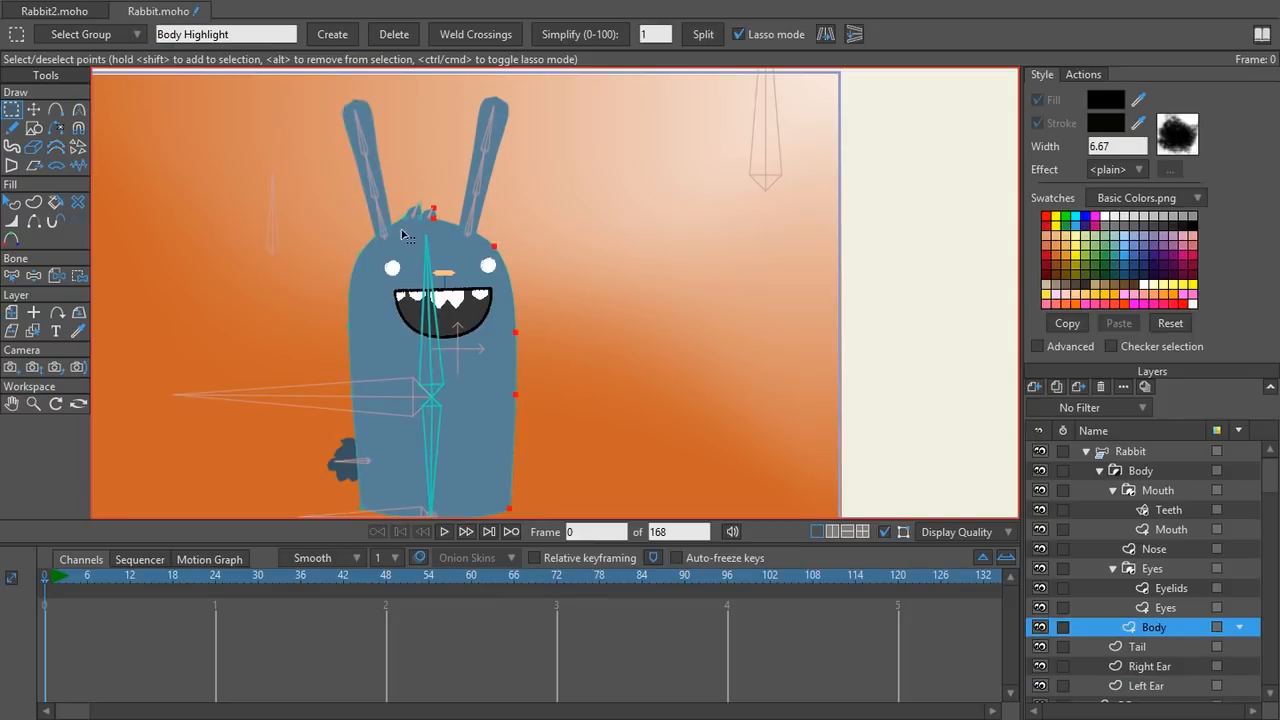
# - Select the points along the body's left edge and save them as a point group named Body Rimlight
pyautogui.moveTo(350, 421); pyautogui.dragTo(329, 367)
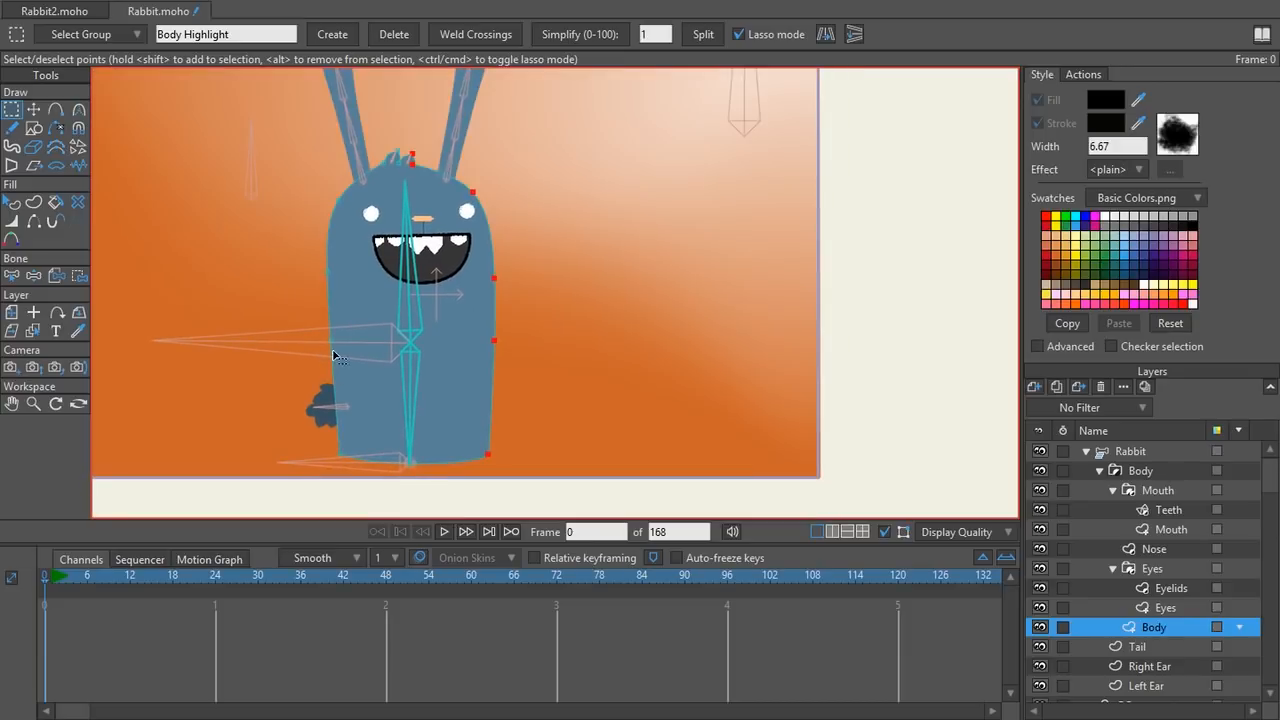
pyautogui.moveTo(300, 418); pyautogui.dragTo(318, 449)
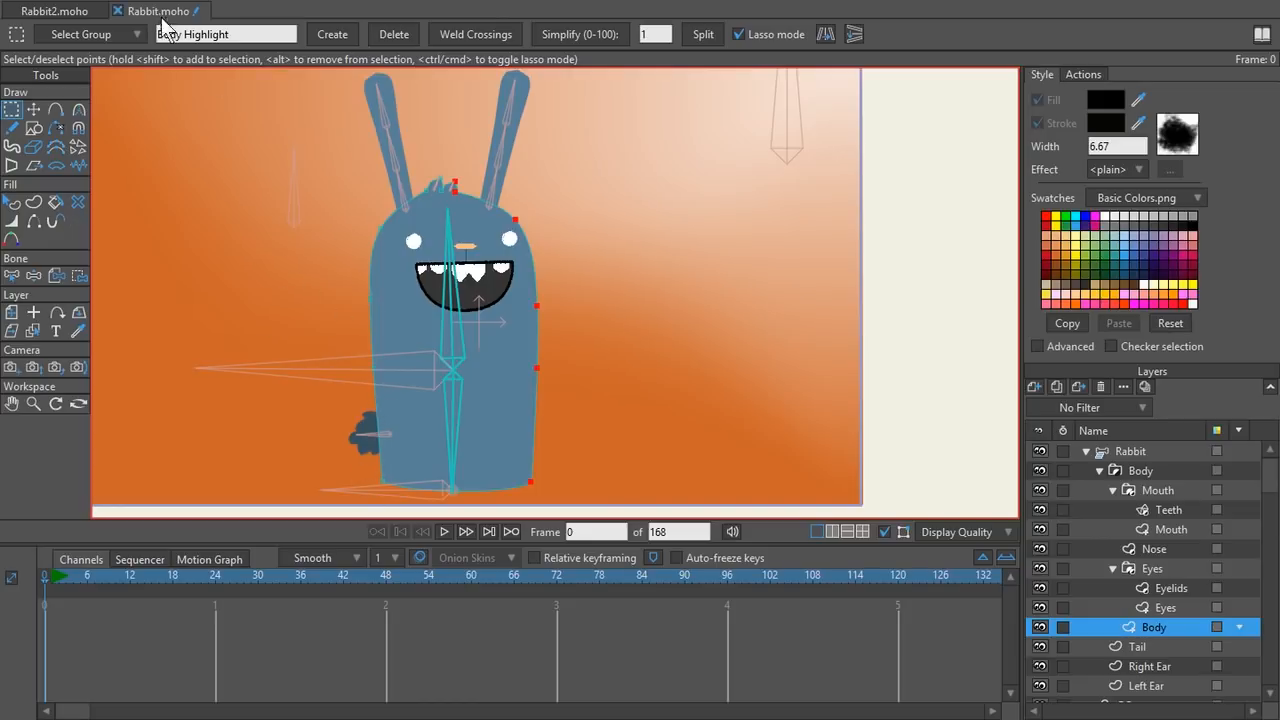
pyautogui.moveTo(345, 450)
pyautogui.mouseDown()
pyautogui.moveTo(374, 485)
pyautogui.moveTo(406, 468)
pyautogui.moveTo(384, 215)
pyautogui.moveTo(357, 238)
pyautogui.moveTo(362, 472)
pyautogui.mouseUp()
pyautogui.click(248, 33)
pyautogui.moveTo(257, 34); pyautogui.dragTo(181, 40)
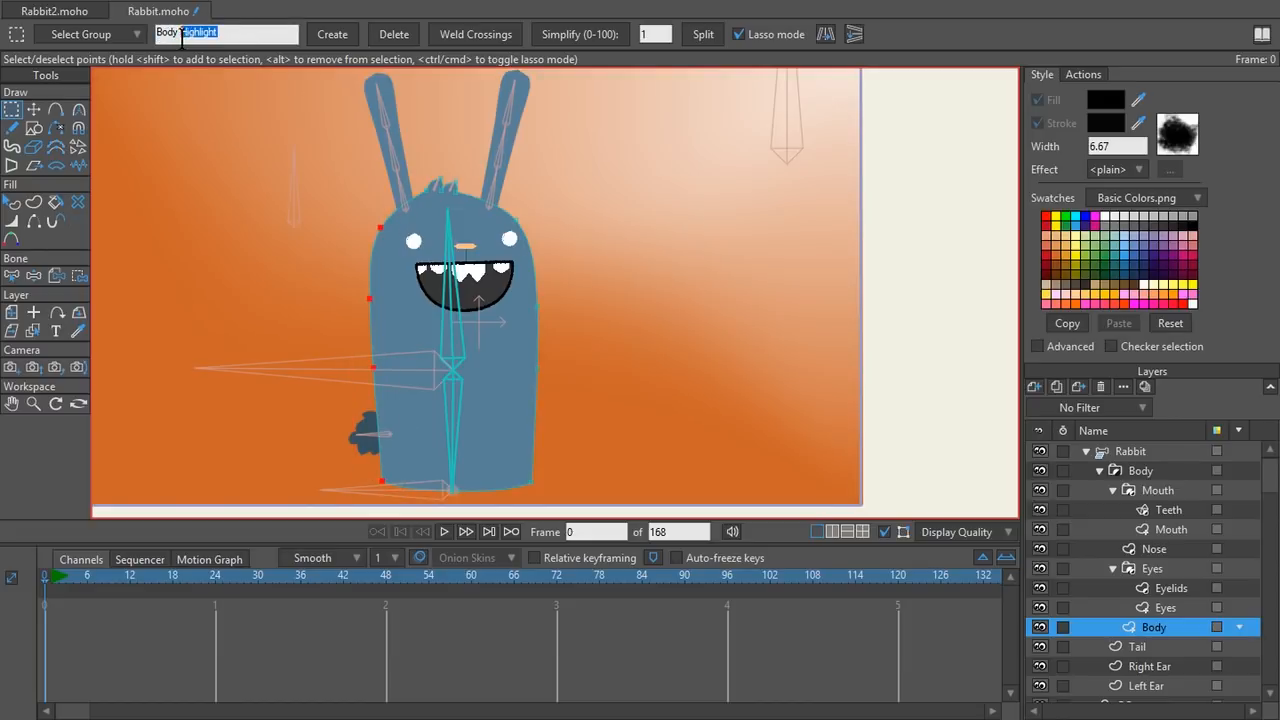
pyautogui.write('Rimlight')
pyautogui.press('Return')
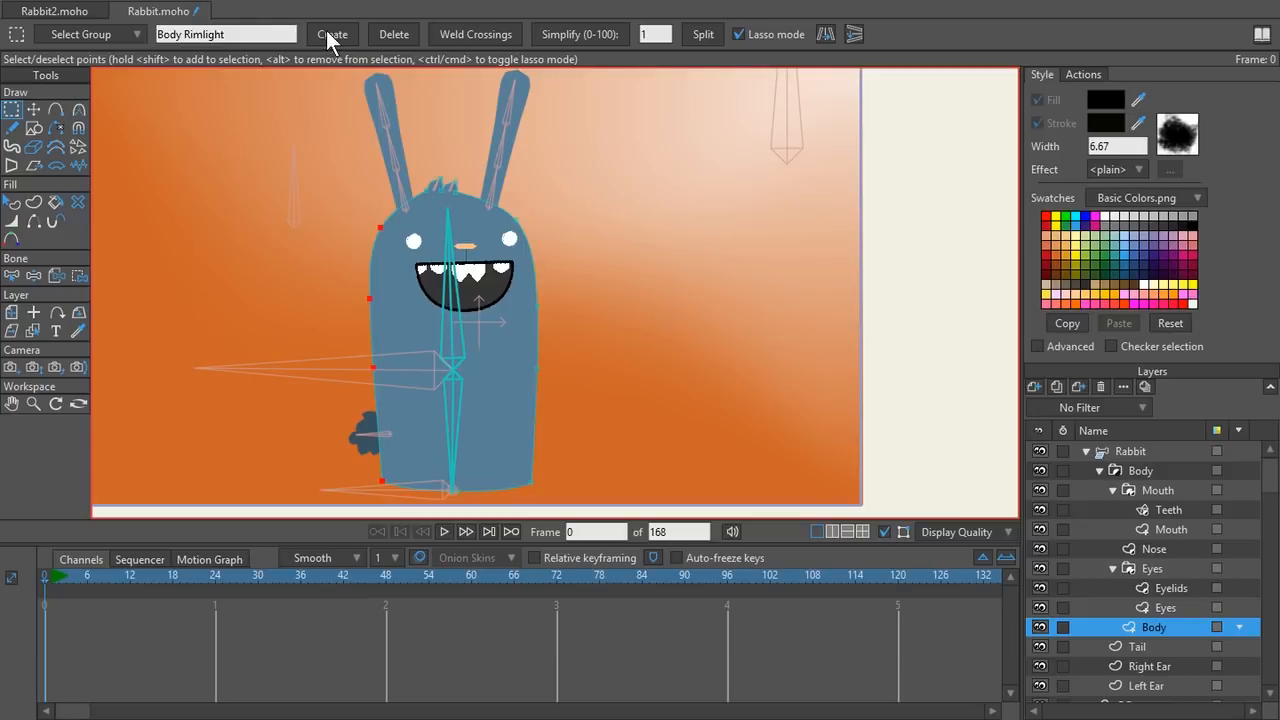
# - Recall the Body Rimlight point group to check it, and select the Body Highlight group
pyautogui.click(111, 38)
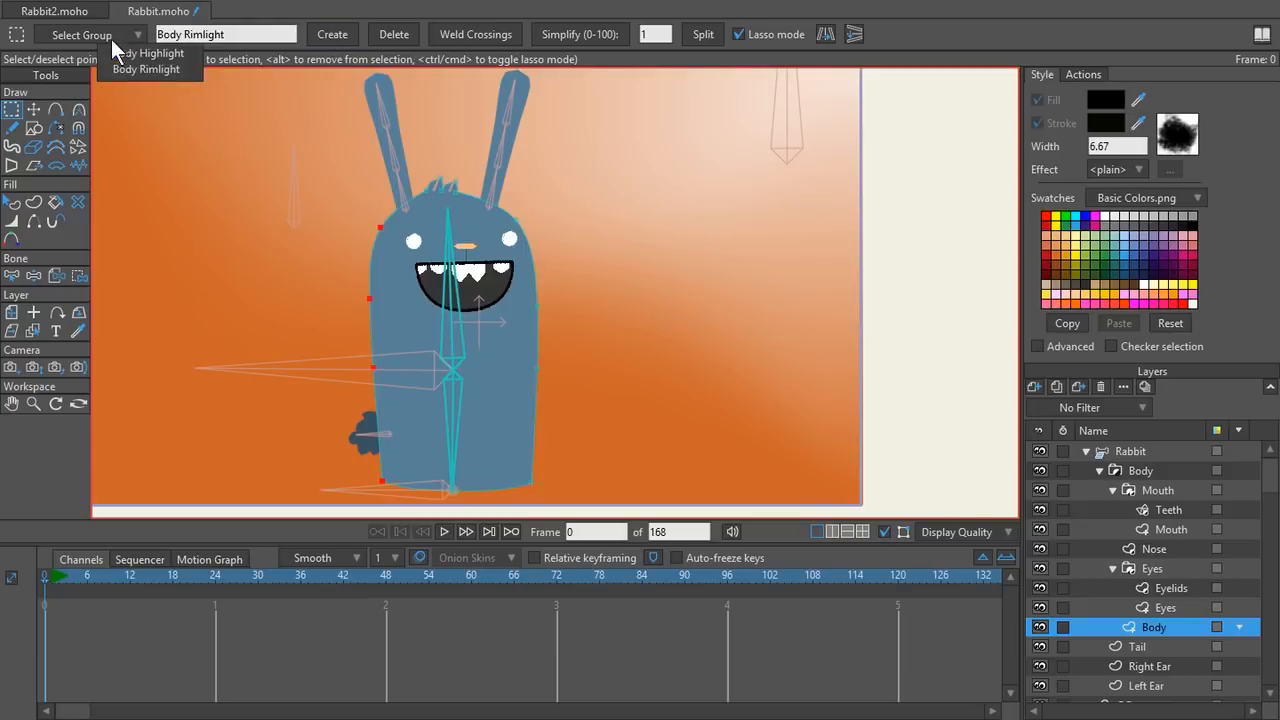
pyautogui.click(167, 71)
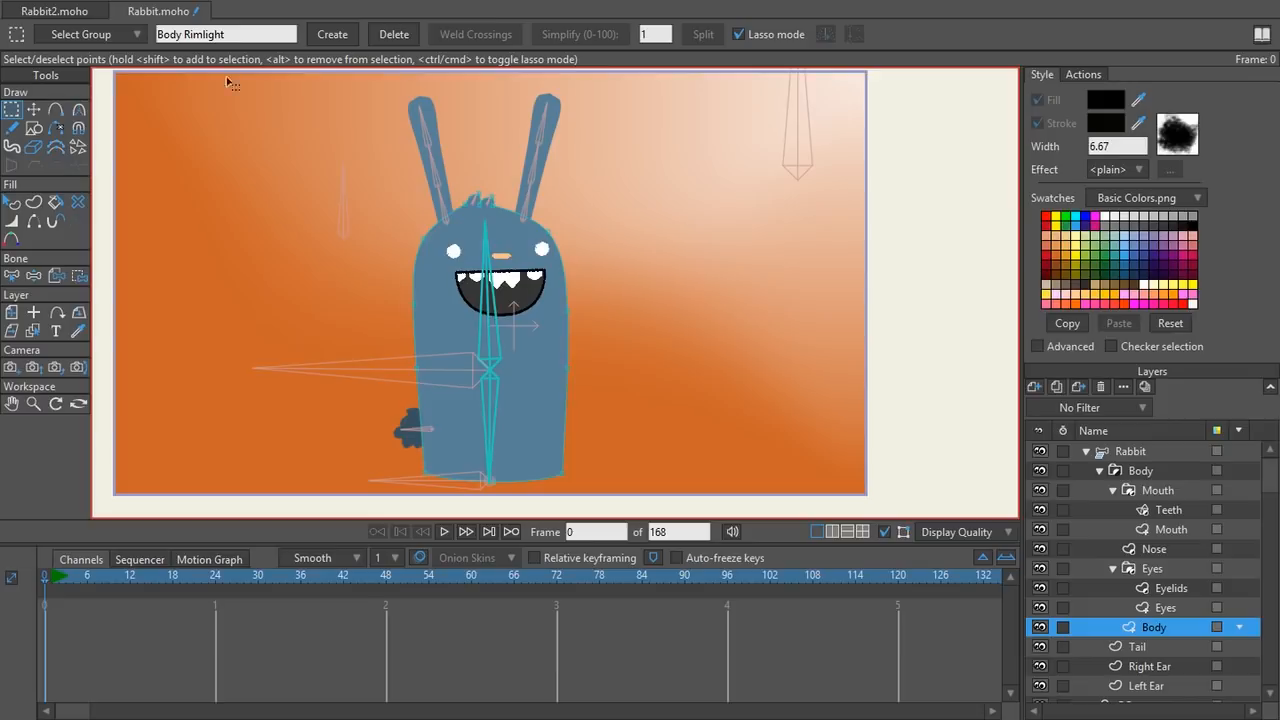
pyautogui.click(124, 42)
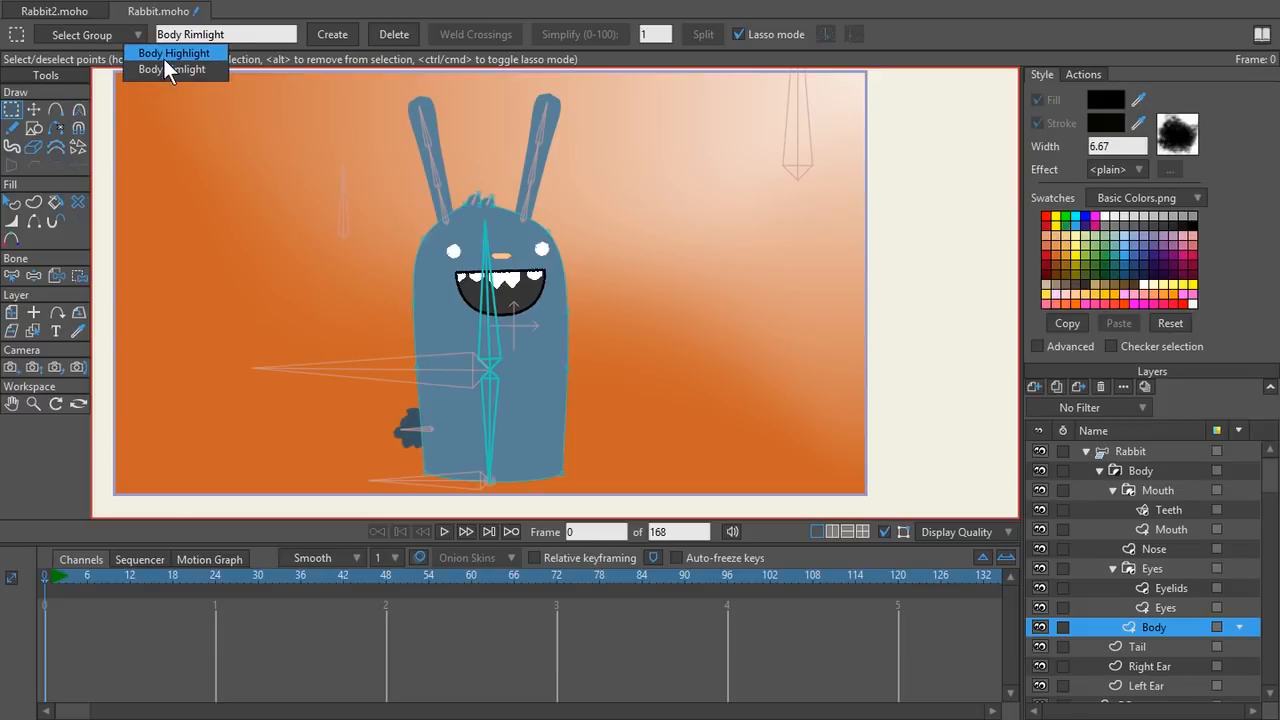
pyautogui.click(163, 56)
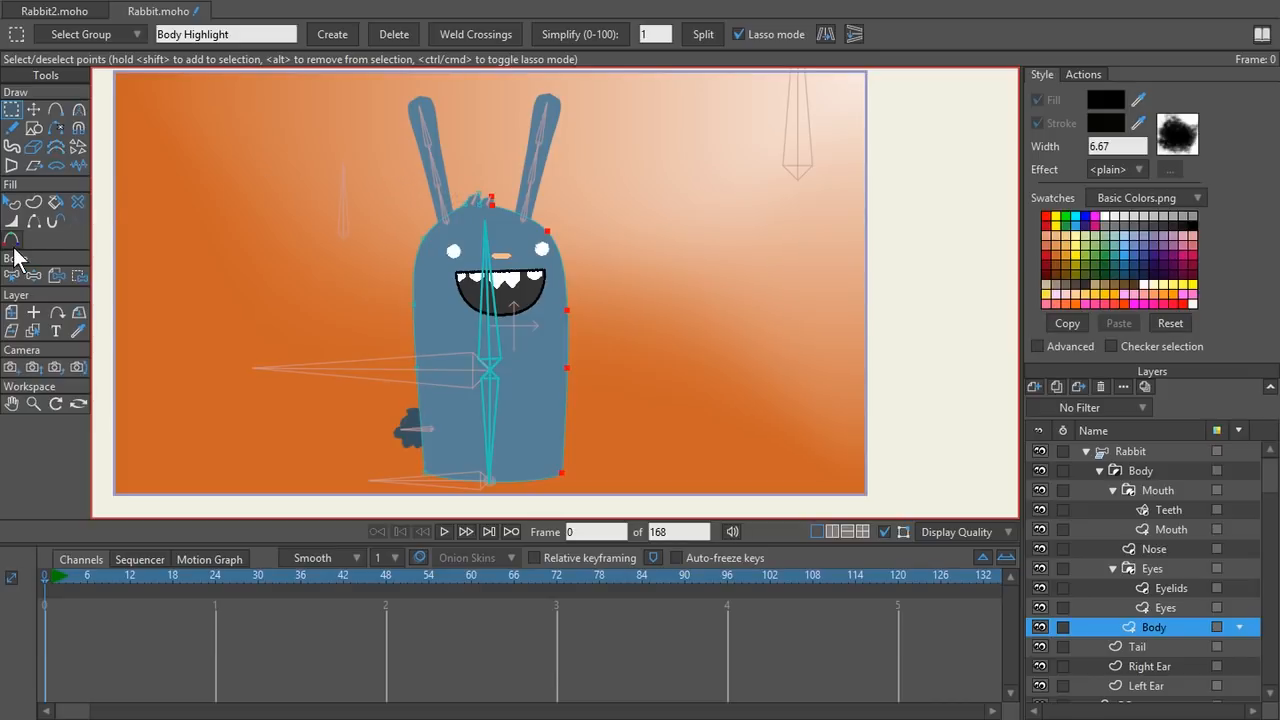
# - Apply a point color to the Body Highlight points, sampled from the body's blue and lightened to 91BCD4
pyautogui.press('k')
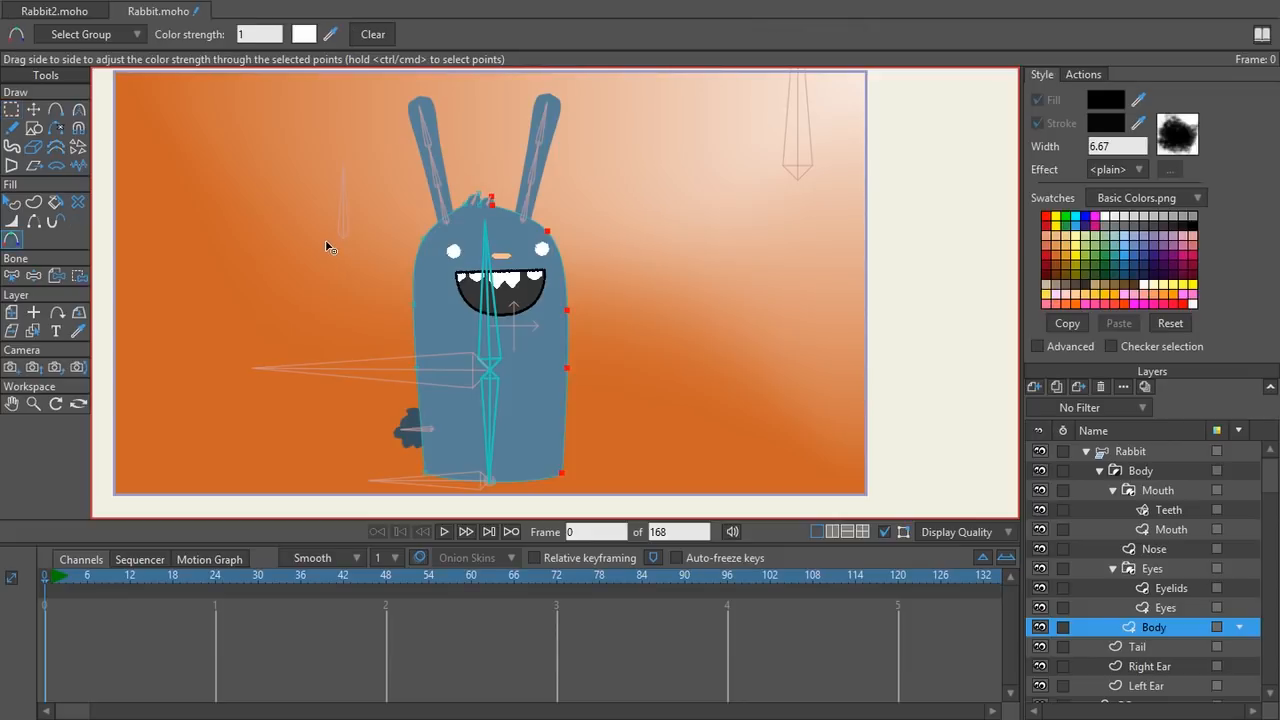
pyautogui.click(303, 34)
pyautogui.moveTo(571, 234); pyautogui.dragTo(930, 136)
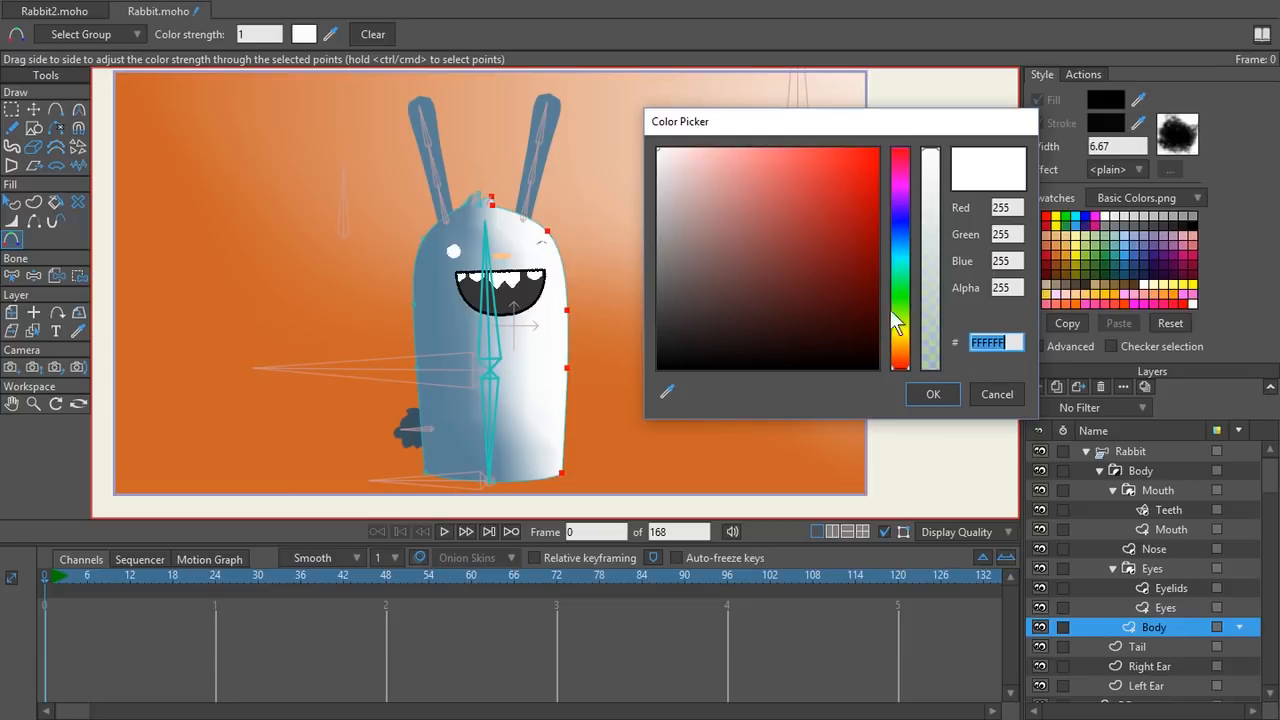
pyautogui.click(667, 391)
pyautogui.click(441, 433)
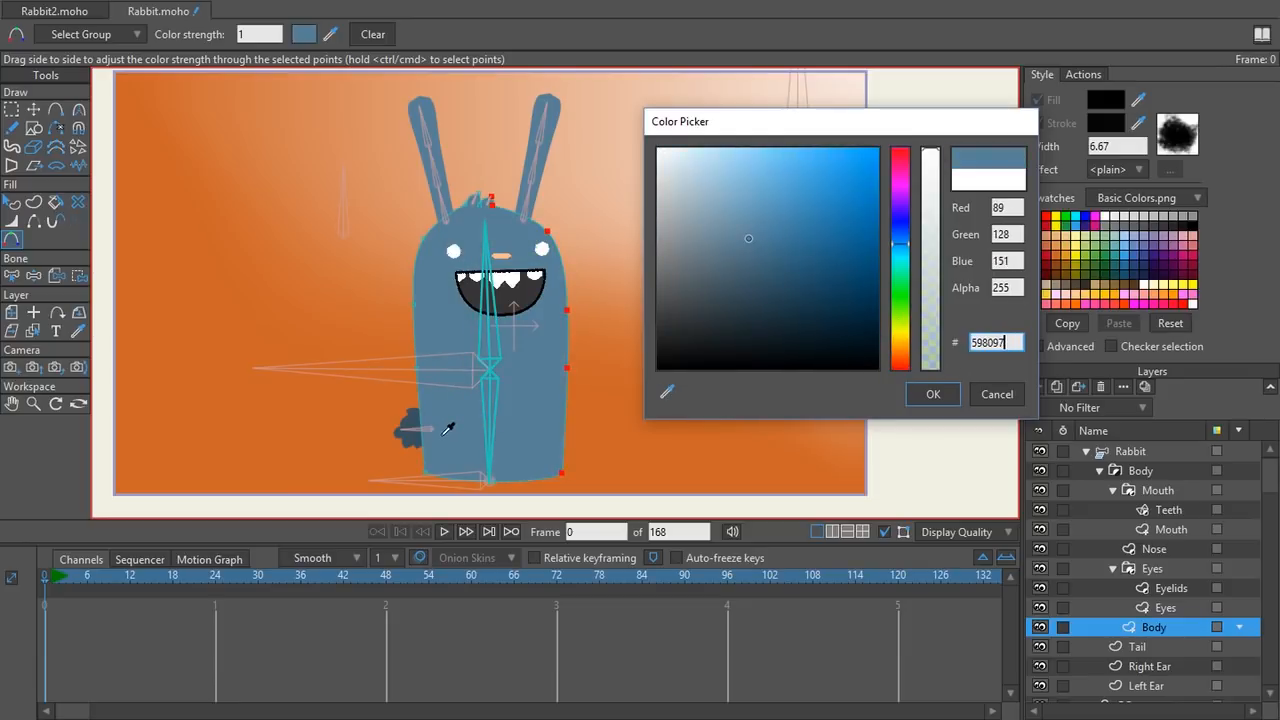
pyautogui.moveTo(747, 240)
pyautogui.mouseDown()
pyautogui.moveTo(715, 176)
pyautogui.moveTo(736, 200)
pyautogui.moveTo(726, 185)
pyautogui.mouseUp()
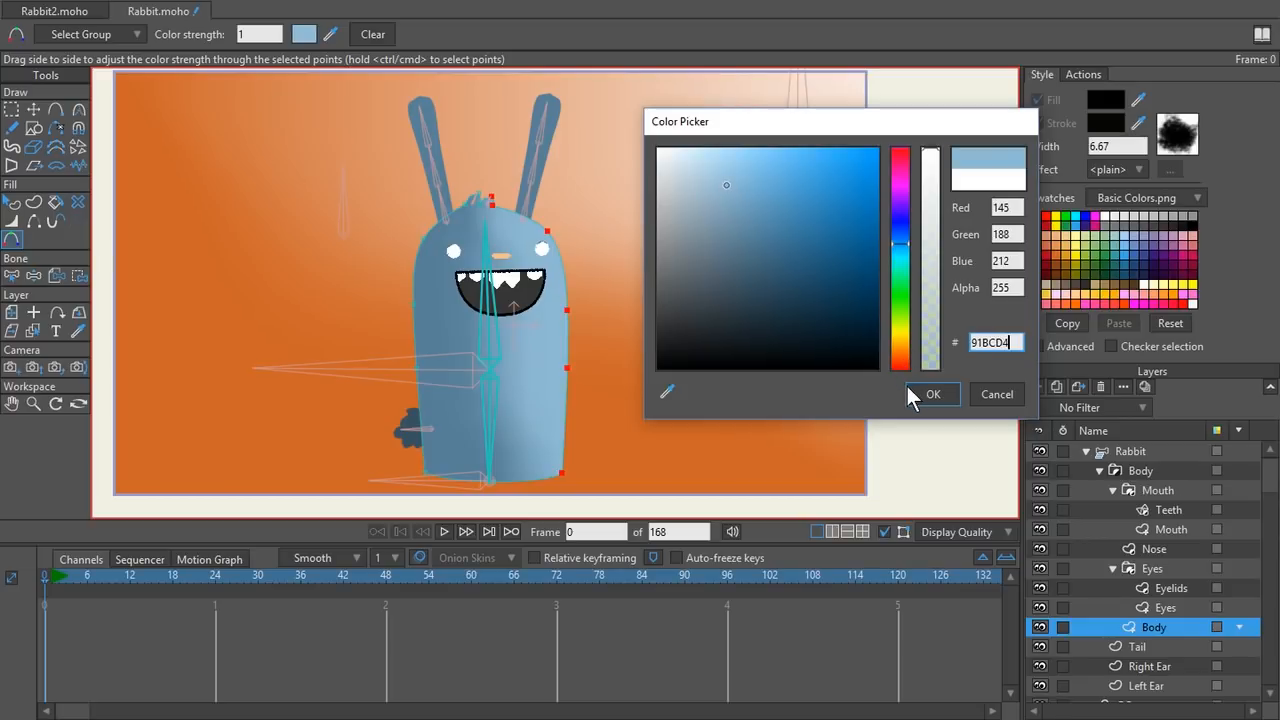
pyautogui.click(947, 390)
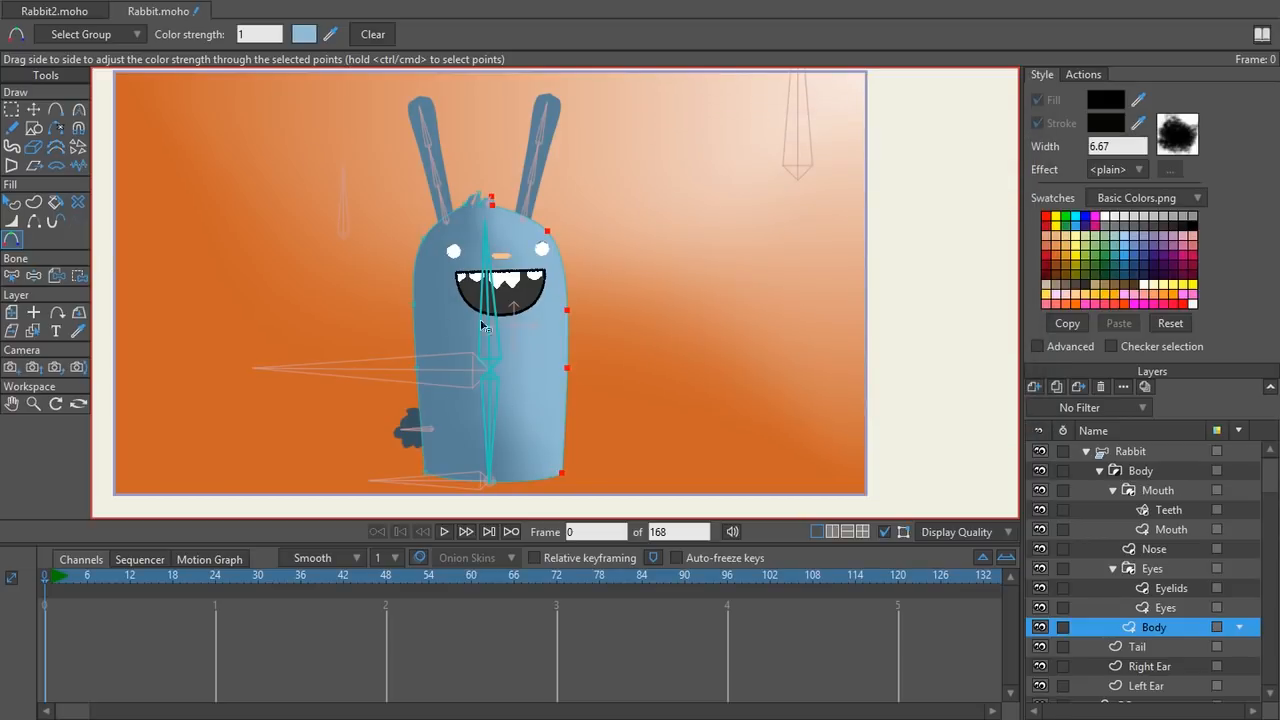
# - Set the Body Highlight points' color strength to 0, and readjust it to 0.01
pyautogui.doubleClick(255, 38)
pyautogui.write('0')
pyautogui.press('Return')
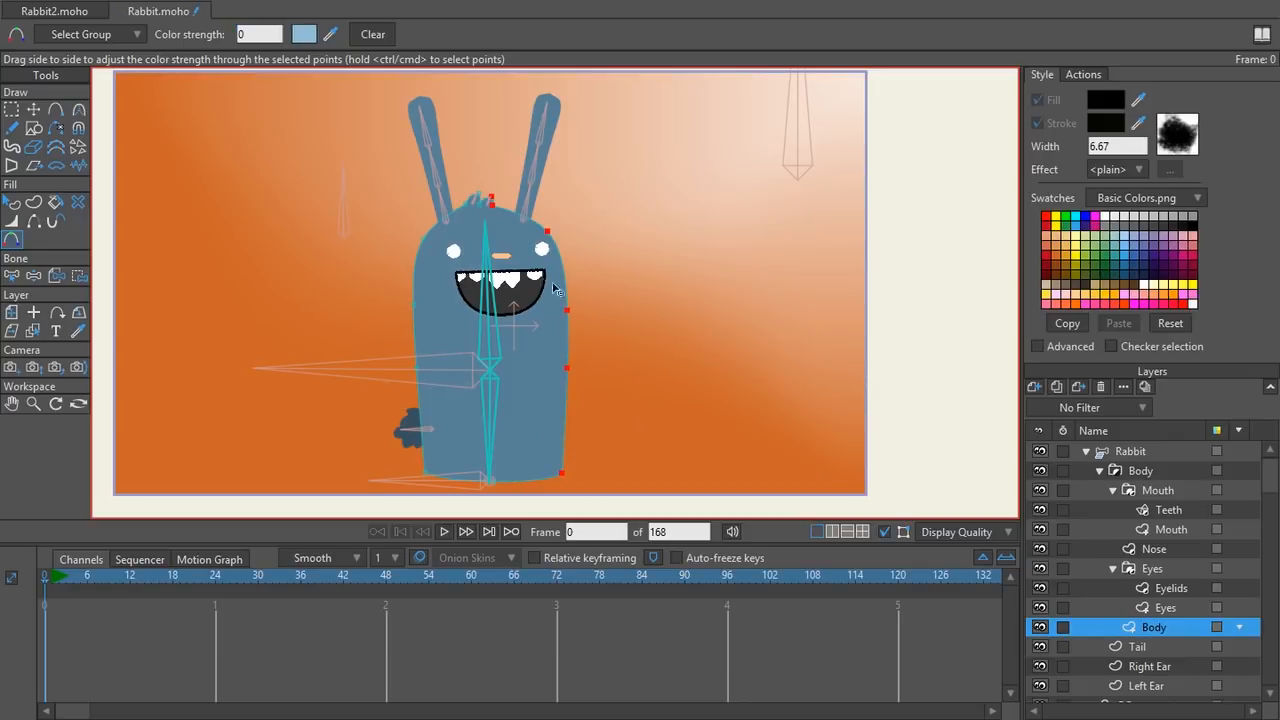
pyautogui.click(261, 37)
pyautogui.write('0.01')
pyautogui.press('Return')
pyautogui.scroll(1, 261, 38)
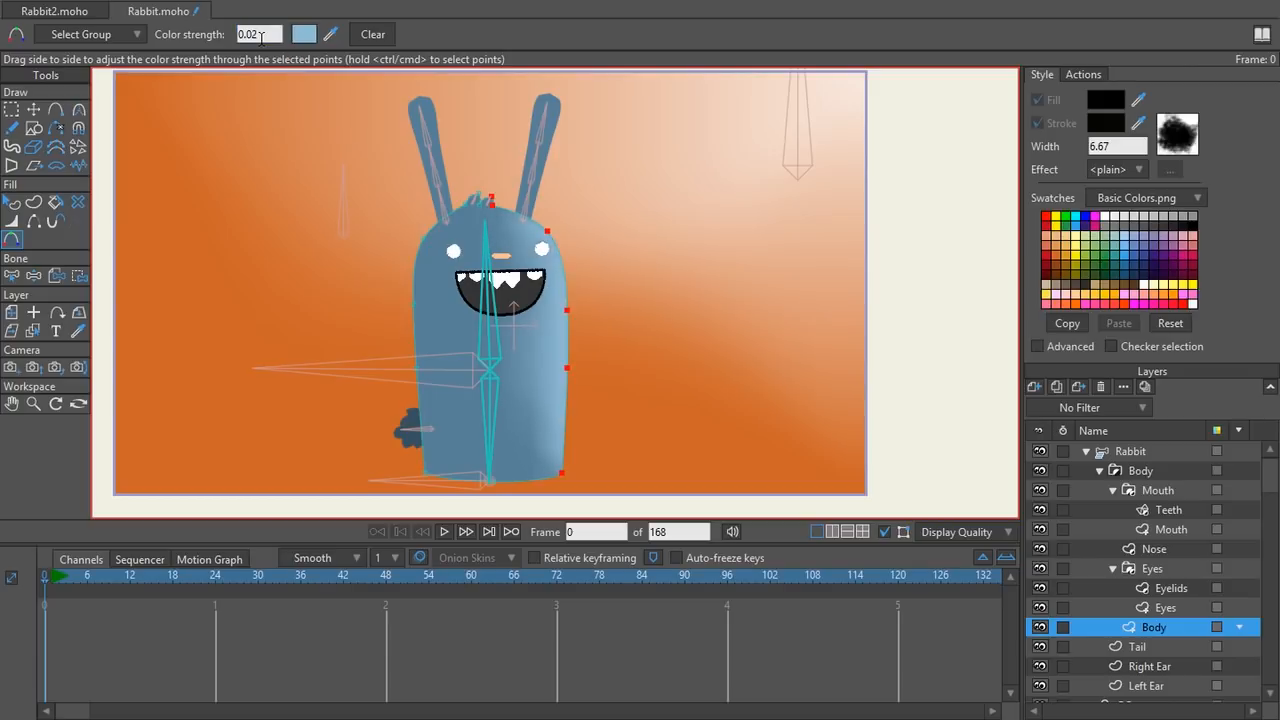
pyautogui.scroll(-1, 261, 37)
# - Fine-tune the light blue shade of the Body Highlight points
pyautogui.click(302, 36)
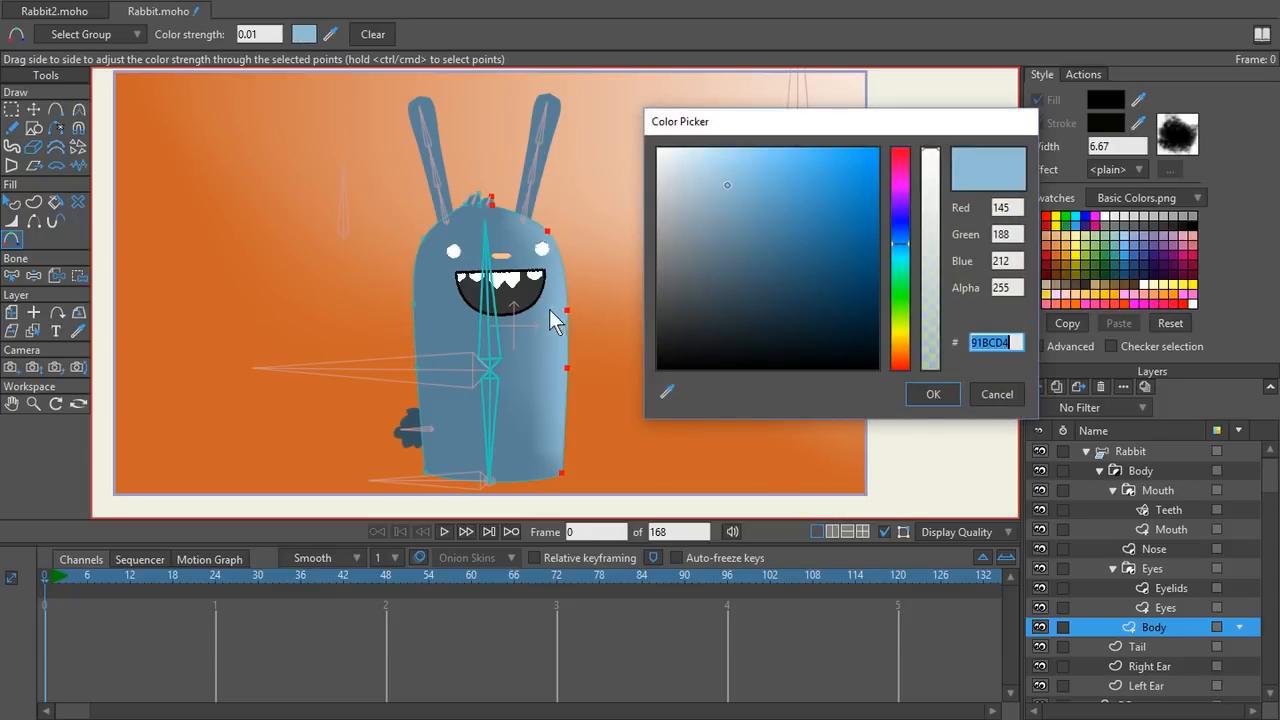
pyautogui.moveTo(726, 183)
pyautogui.mouseDown()
pyautogui.moveTo(723, 221)
pyautogui.moveTo(724, 189)
pyautogui.moveTo(721, 212)
pyautogui.moveTo(715, 172)
pyautogui.moveTo(706, 178)
pyautogui.moveTo(726, 183)
pyautogui.mouseUp()
pyautogui.click(933, 394)
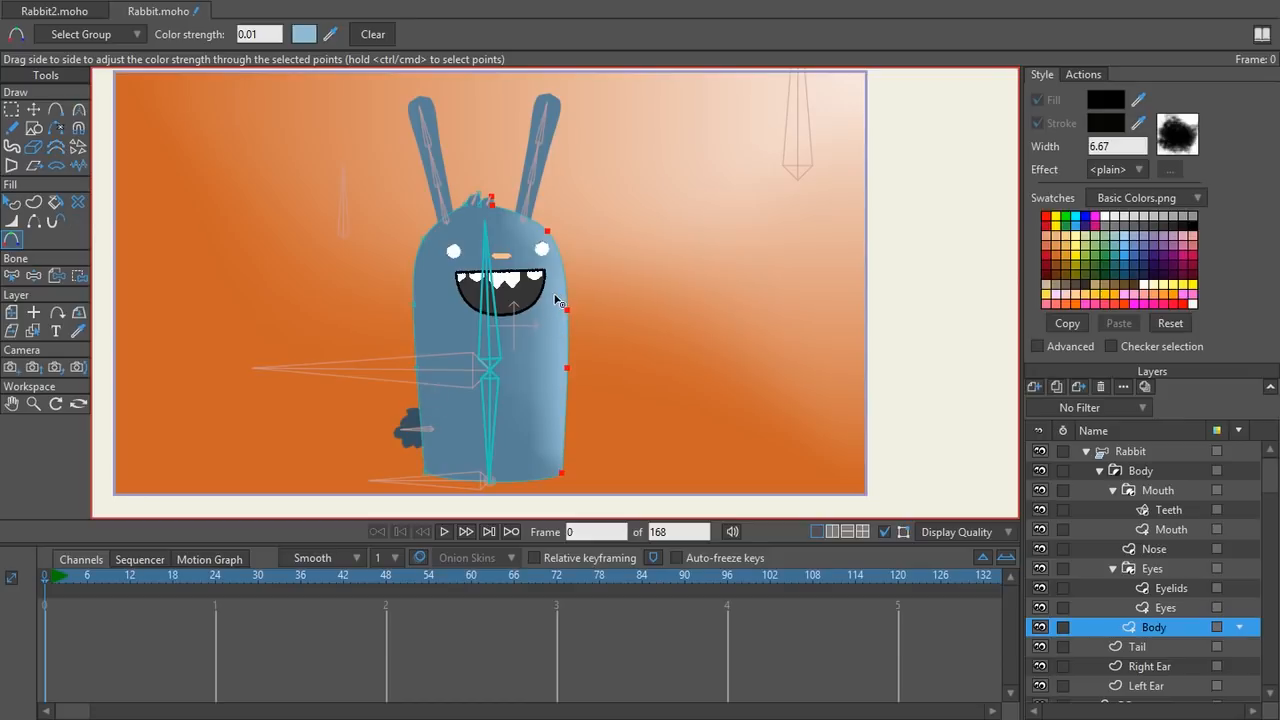
# - Color the Left Ear's selected edge points with the light blue sampled from the body's highlight
pyautogui.keyDown('ctrl'); pyautogui.keyDown('alt'); pyautogui.click(545, 172); pyautogui.keyUp('alt'); pyautogui.keyUp('ctrl')
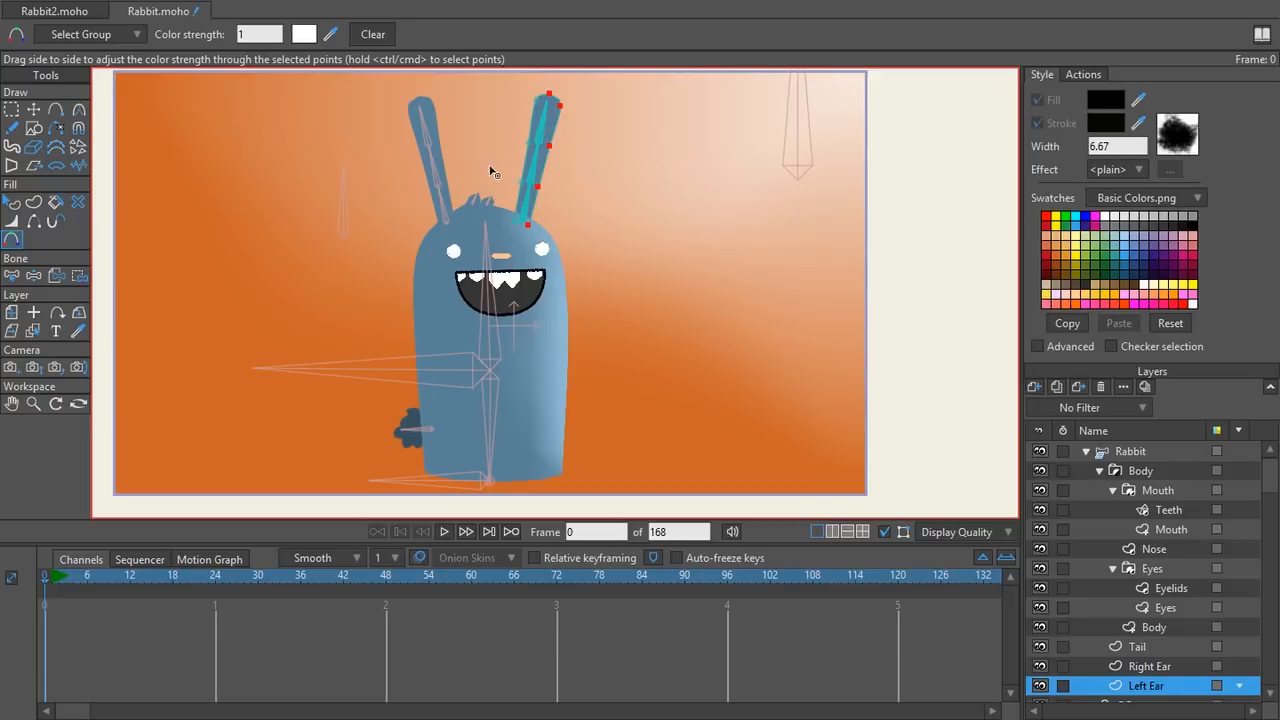
pyautogui.click(303, 35)
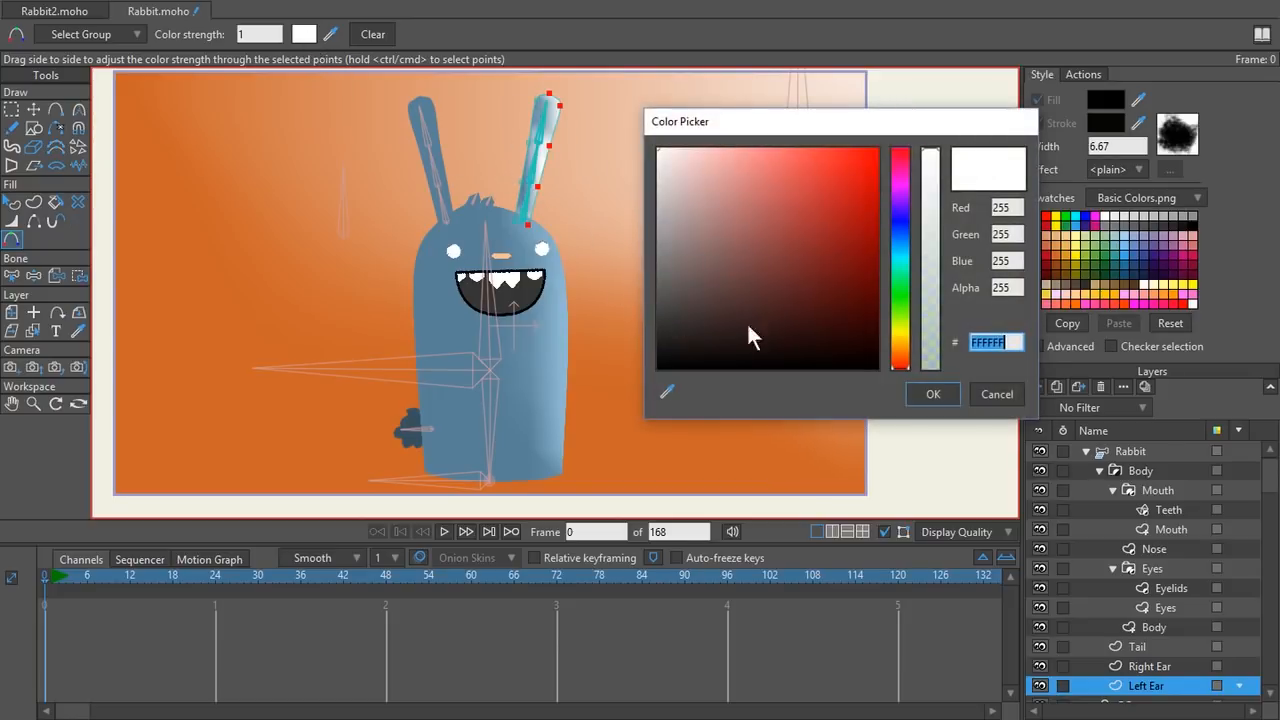
pyautogui.moveTo(667, 384); pyautogui.dragTo(562, 371)
pyautogui.click(930, 394)
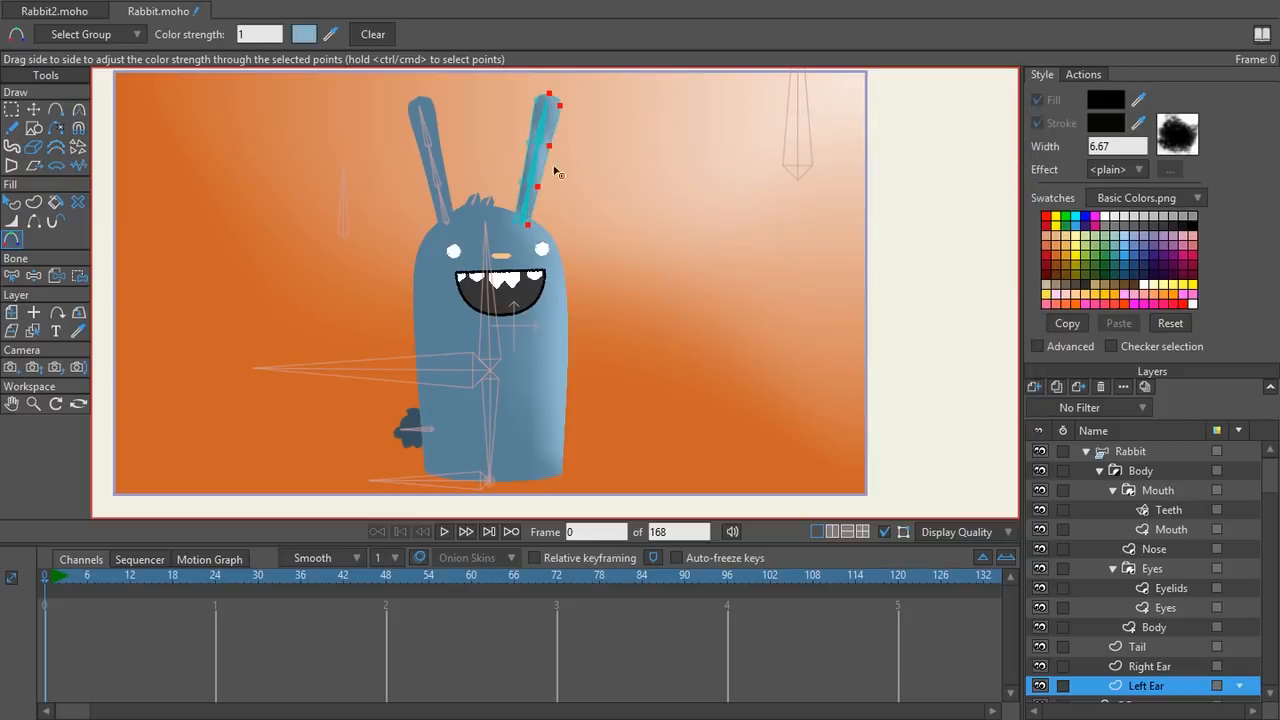
# - Color the Right Ear's selected edge points with the light blue 83ADC4 sampled from the body's highlight
pyautogui.click(441, 158)
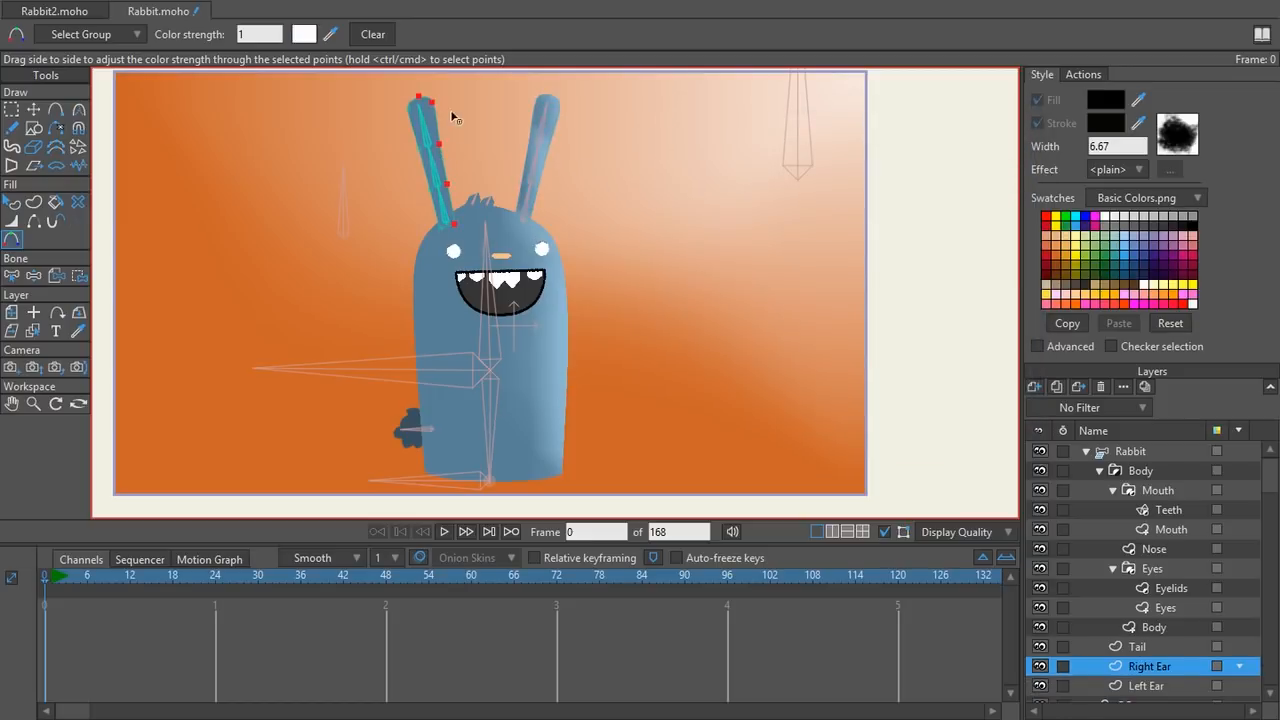
pyautogui.click(303, 35)
pyautogui.moveTo(669, 386); pyautogui.dragTo(553, 404)
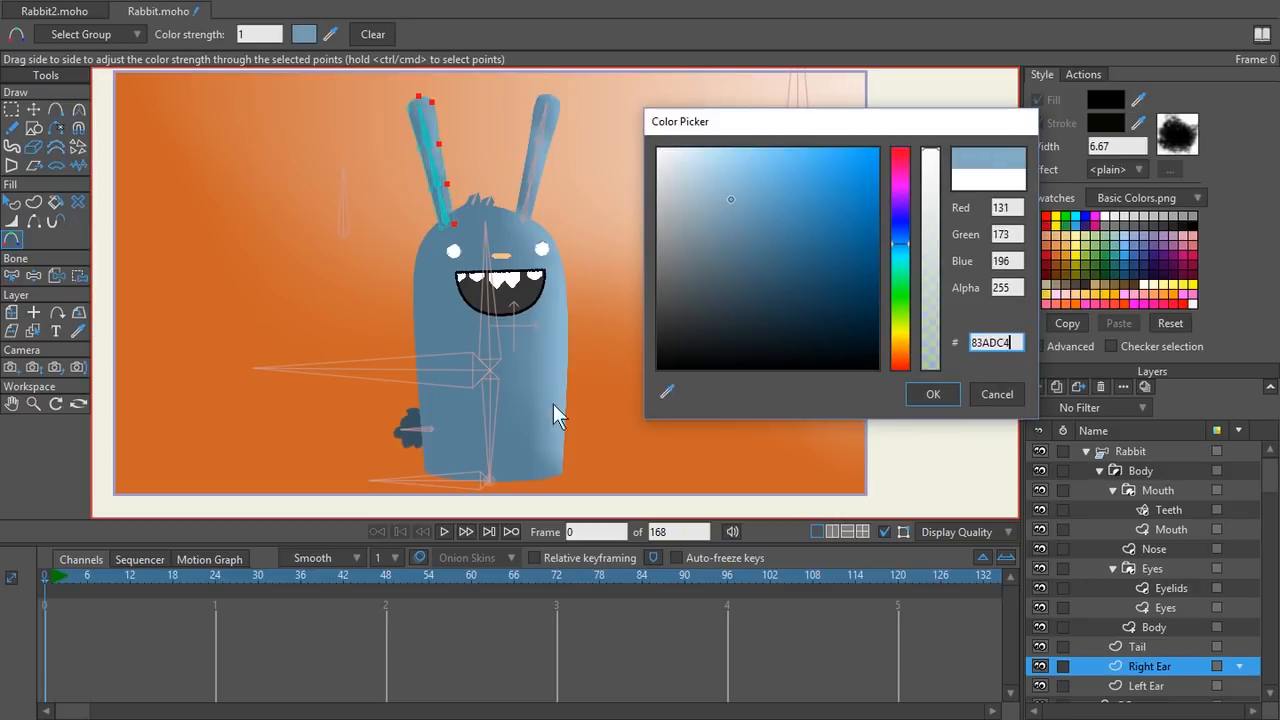
pyautogui.click(936, 399)
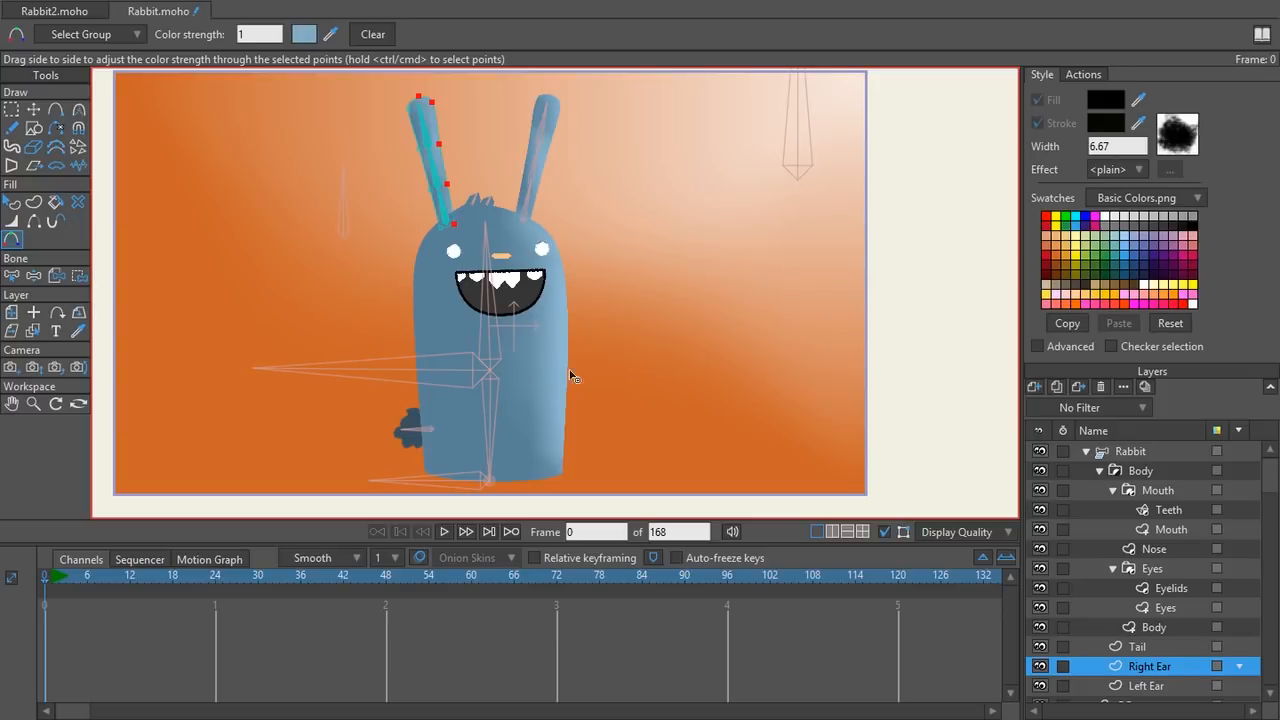
# - Select only the Body's lower right corner point and raise its color strength to about 0.29
pyautogui.press('t')
pyautogui.scroll(-1, 571, 300)
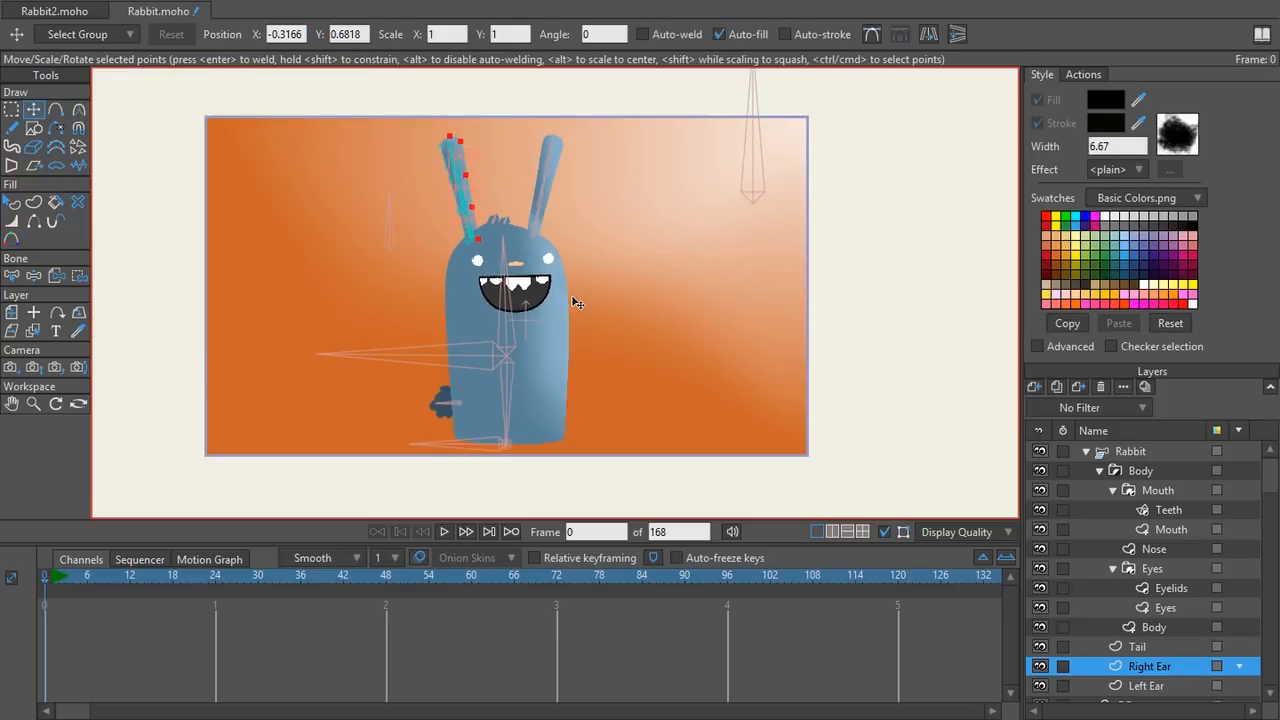
pyautogui.scroll(2, 565, 316)
pyautogui.scroll(-1, 514, 286)
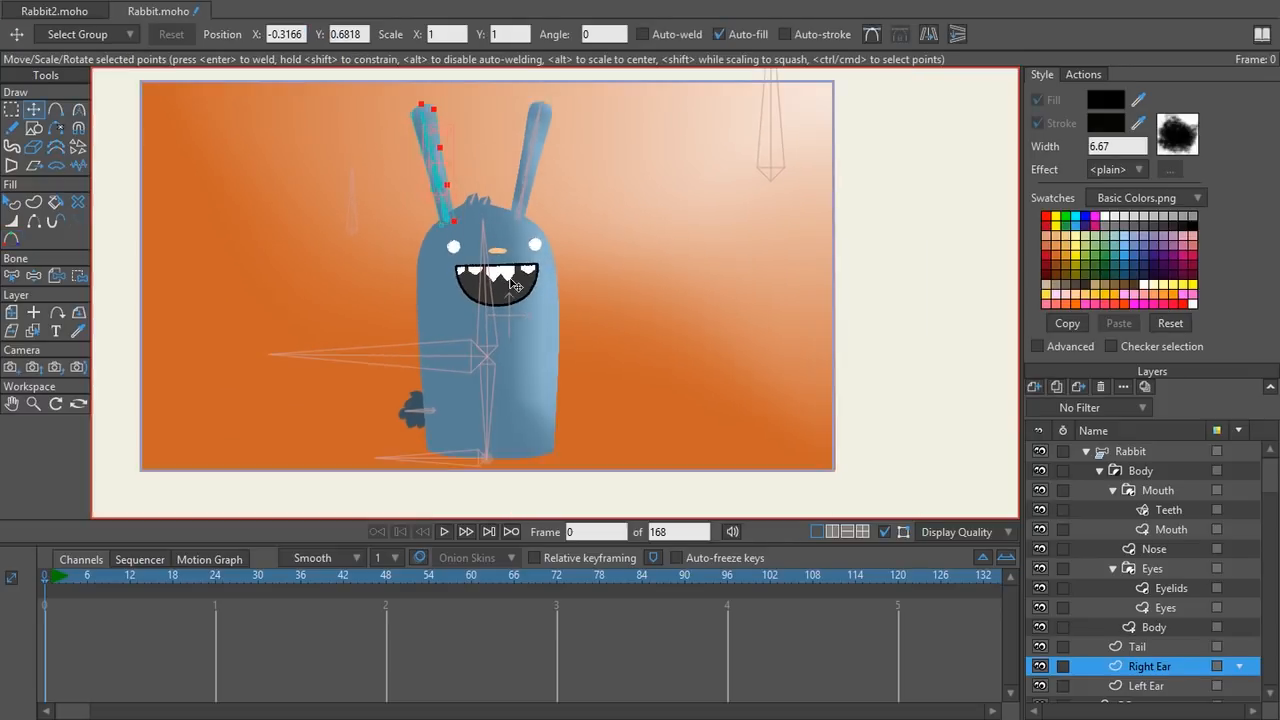
pyautogui.moveTo(519, 280); pyautogui.dragTo(520, 294)
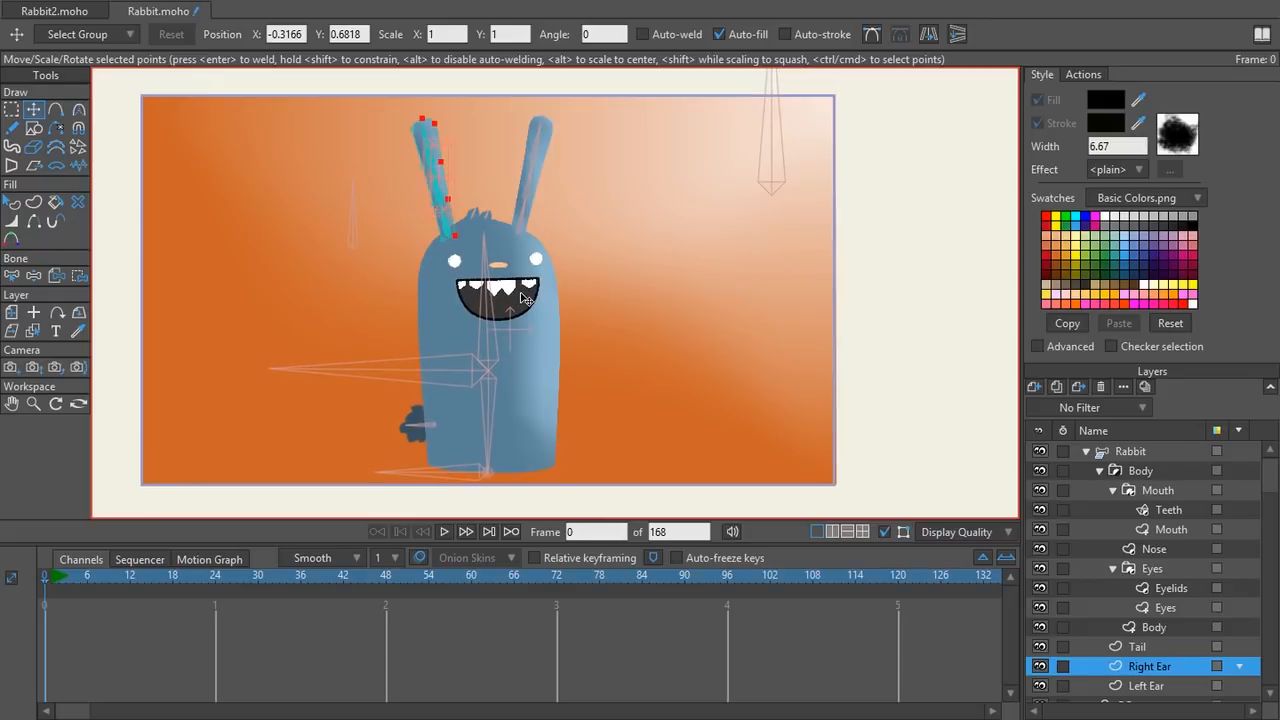
pyautogui.keyDown('ctrl'); pyautogui.keyDown('alt'); pyautogui.click(526, 468); pyautogui.keyUp('alt'); pyautogui.keyUp('ctrl')
pyautogui.scroll(4, 576, 470)
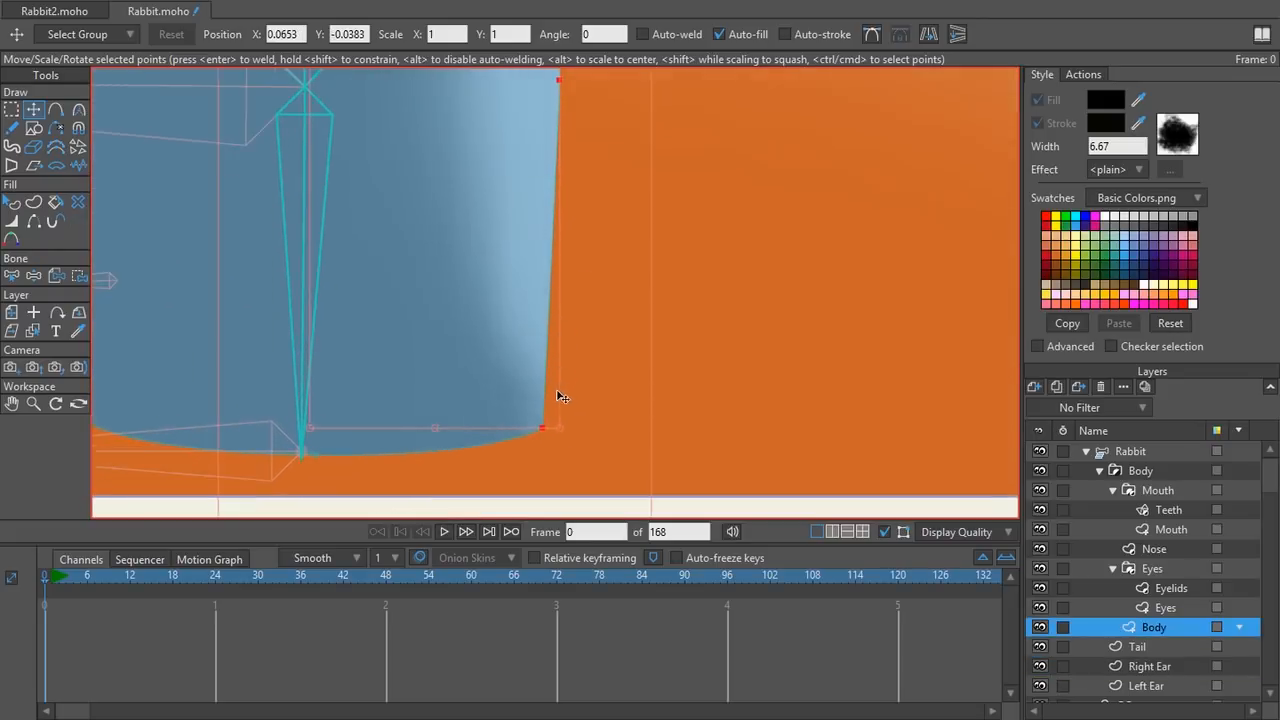
pyautogui.scroll(-1, 557, 400)
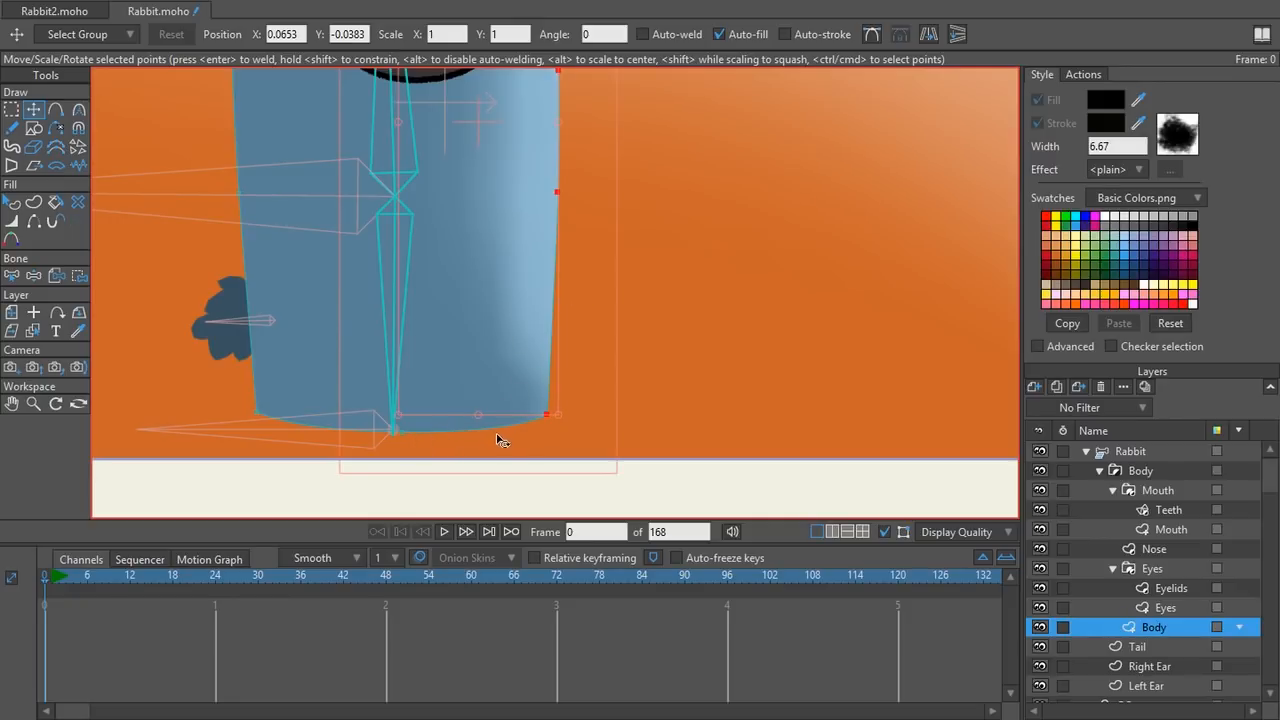
pyautogui.click(545, 415)
pyautogui.press('u')
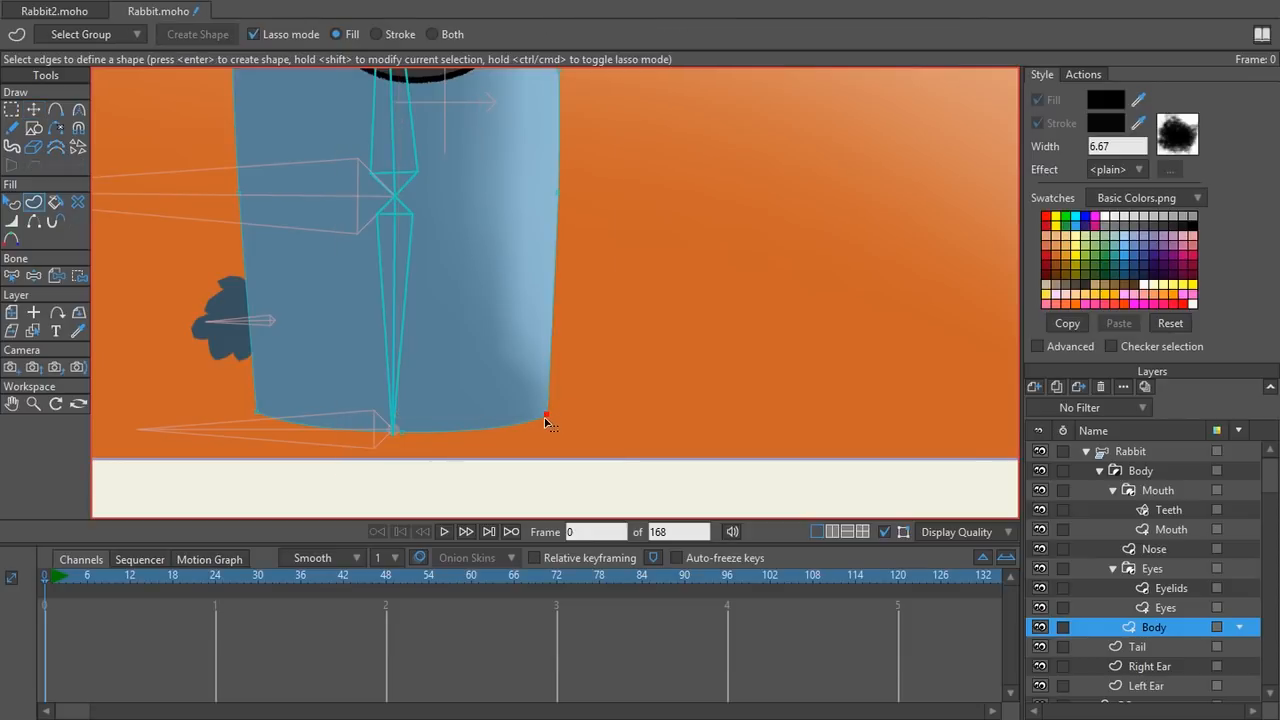
pyautogui.press('k')
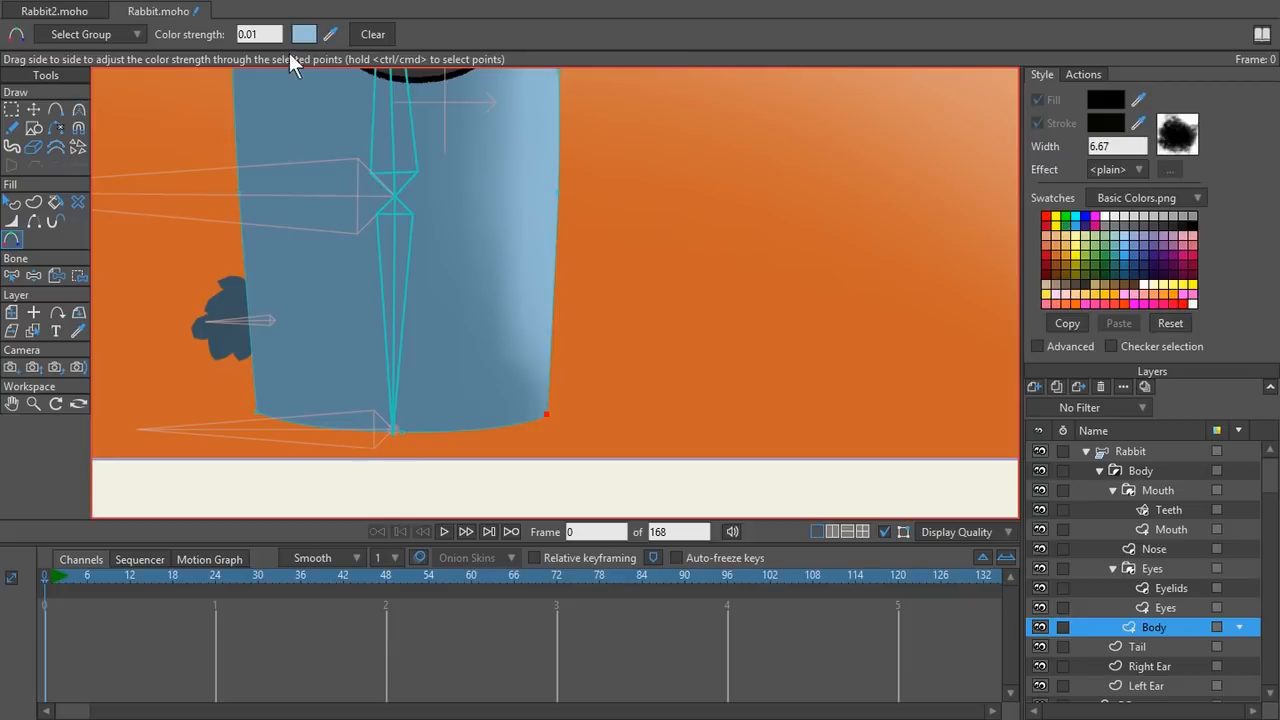
pyautogui.moveTo(543, 421)
pyautogui.mouseDown()
pyautogui.moveTo(803, 409)
pyautogui.moveTo(541, 437)
pyautogui.moveTo(672, 427)
pyautogui.mouseUp()
pyautogui.scroll(-2, 631, 232)
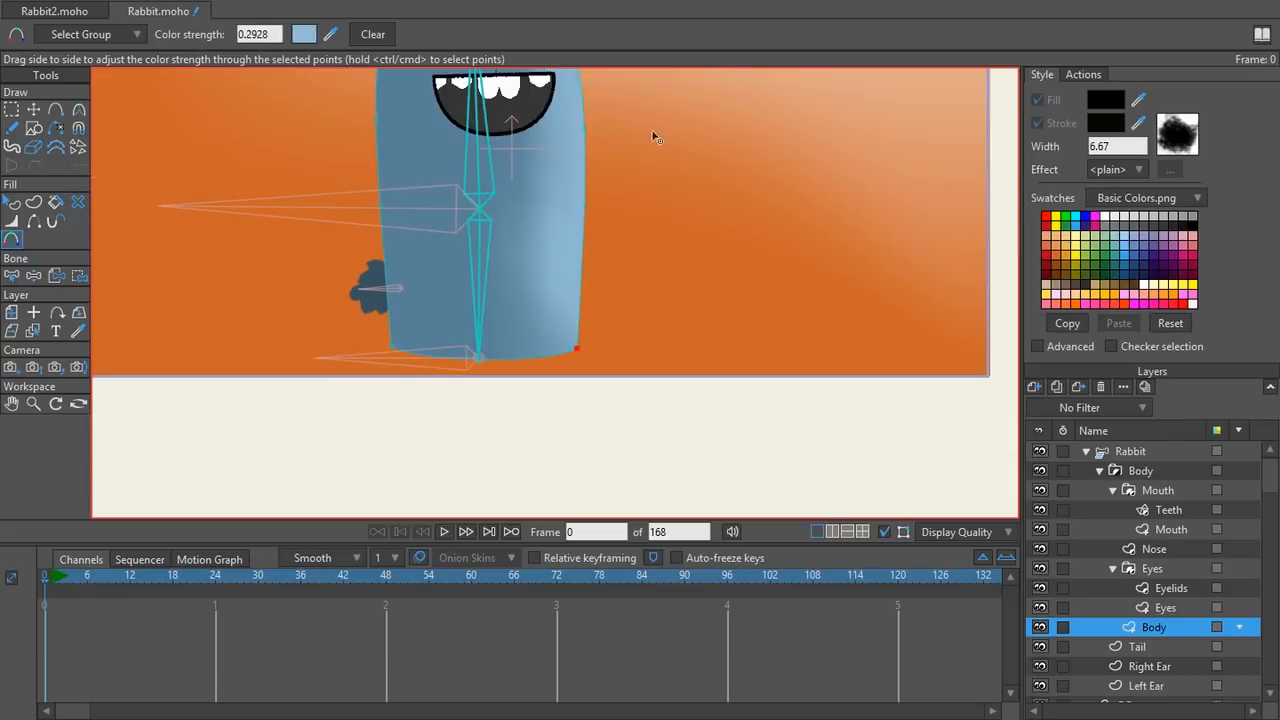
# - Set the Body corner point's color strength to 1 and preview the frame in a render
pyautogui.scroll(3, 629, 263)
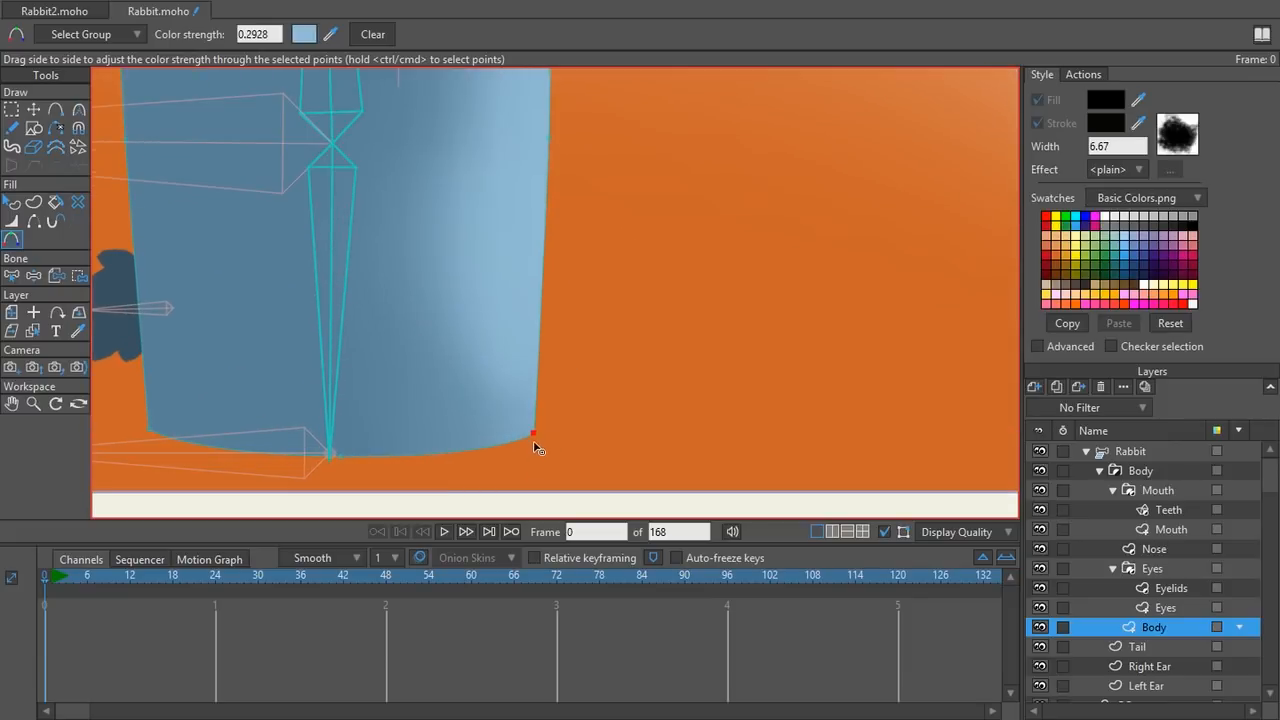
pyautogui.moveTo(905, 438); pyautogui.dragTo(630, 440)
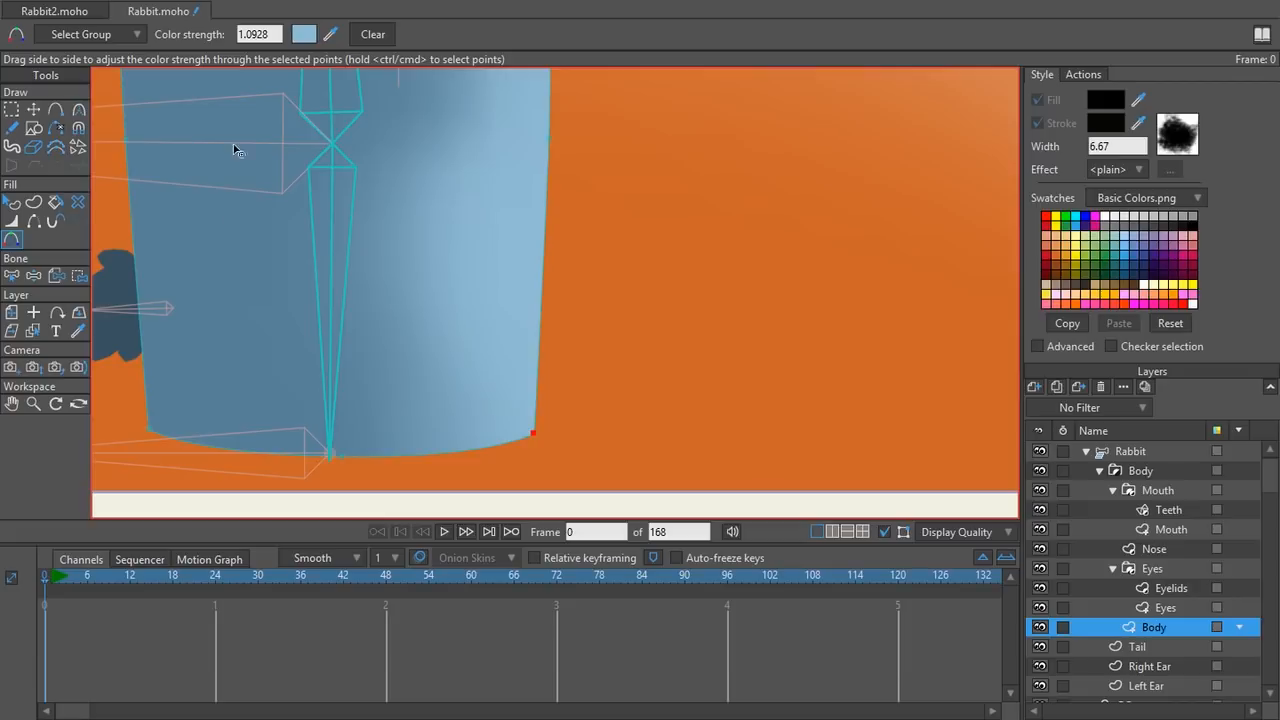
pyautogui.moveTo(273, 36); pyautogui.dragTo(53, 64)
pyautogui.write('1')
pyautogui.press('Return')
pyautogui.scroll(-3, 350, 198)
pyautogui.hotkey('ctrl', 'r')
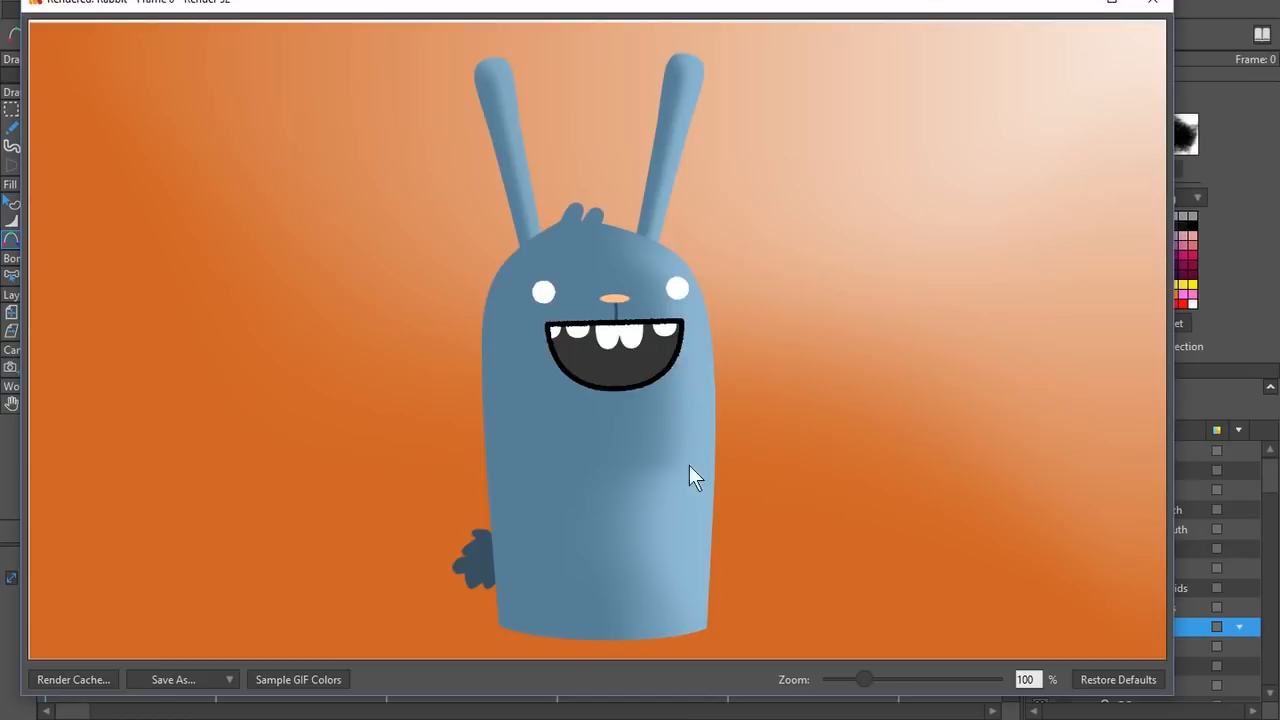
pyautogui.click(1152, 2)
# - Lower the Body corner point's color strength to 0.41 and check it in a rendered frame
pyautogui.scroll(3, 420, 297)
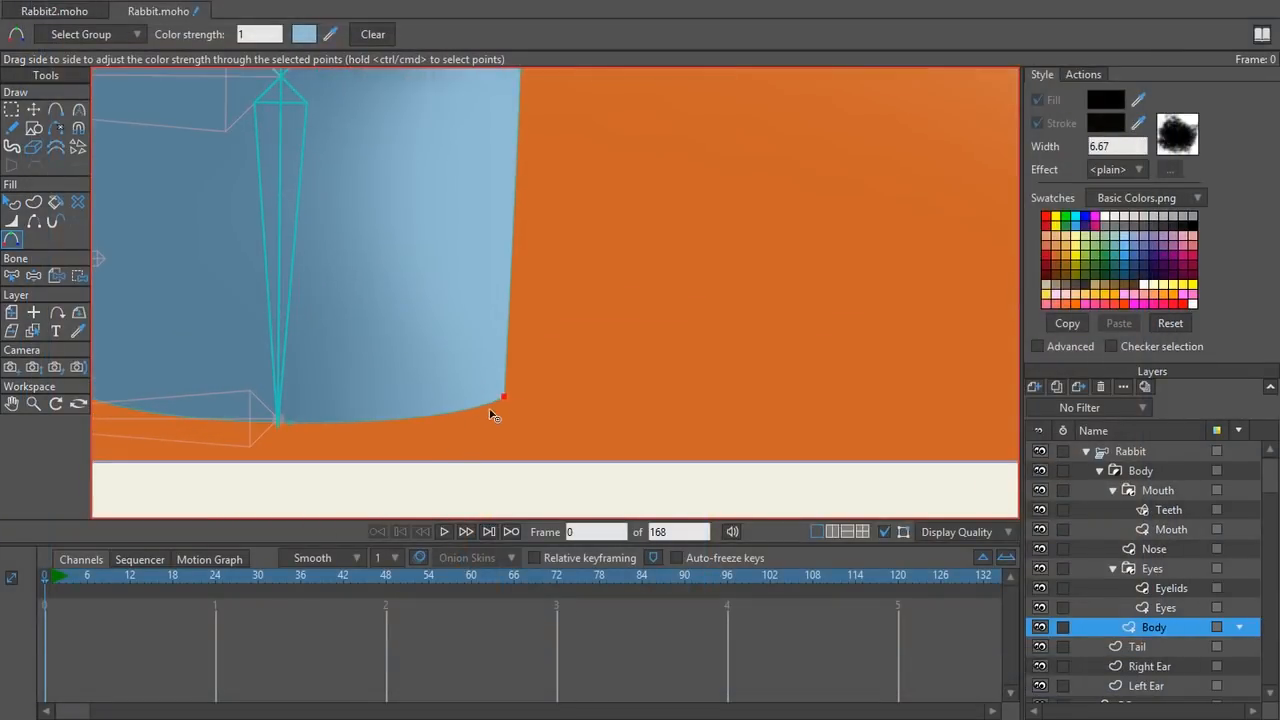
pyautogui.click(268, 31)
pyautogui.scroll(-1, 268, 28)
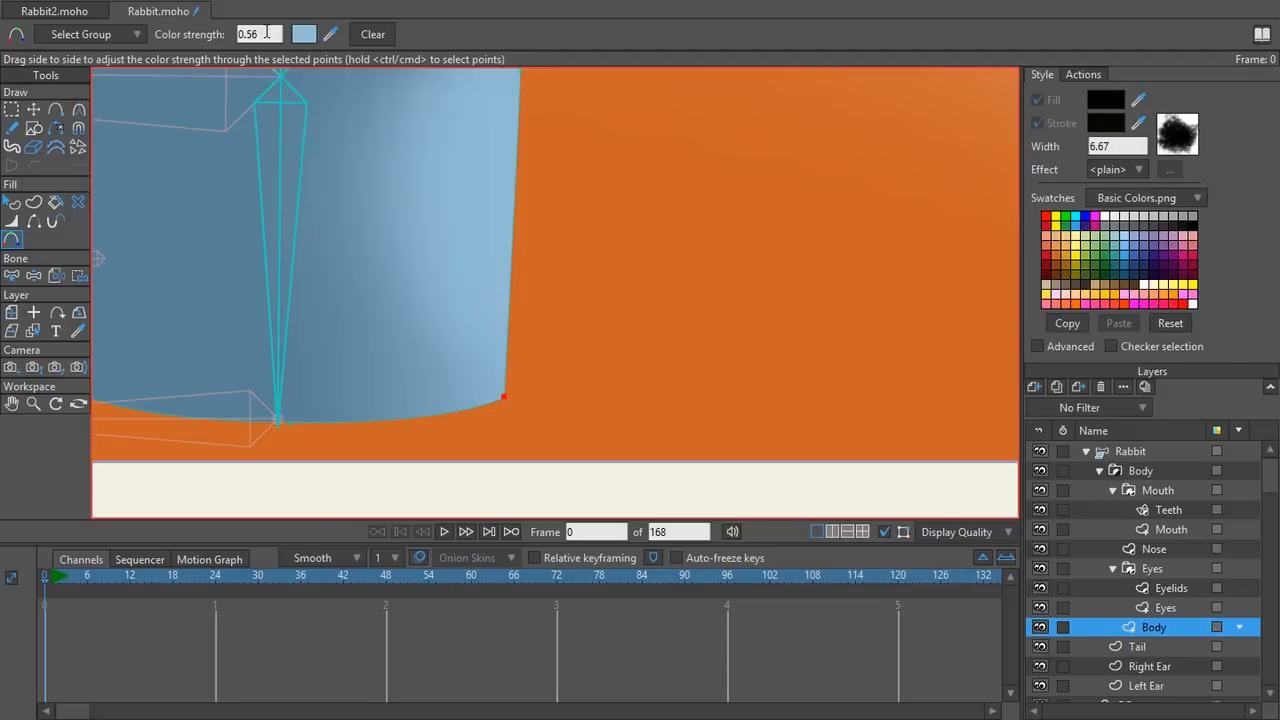
pyautogui.hotkey('ctrl', 'r')
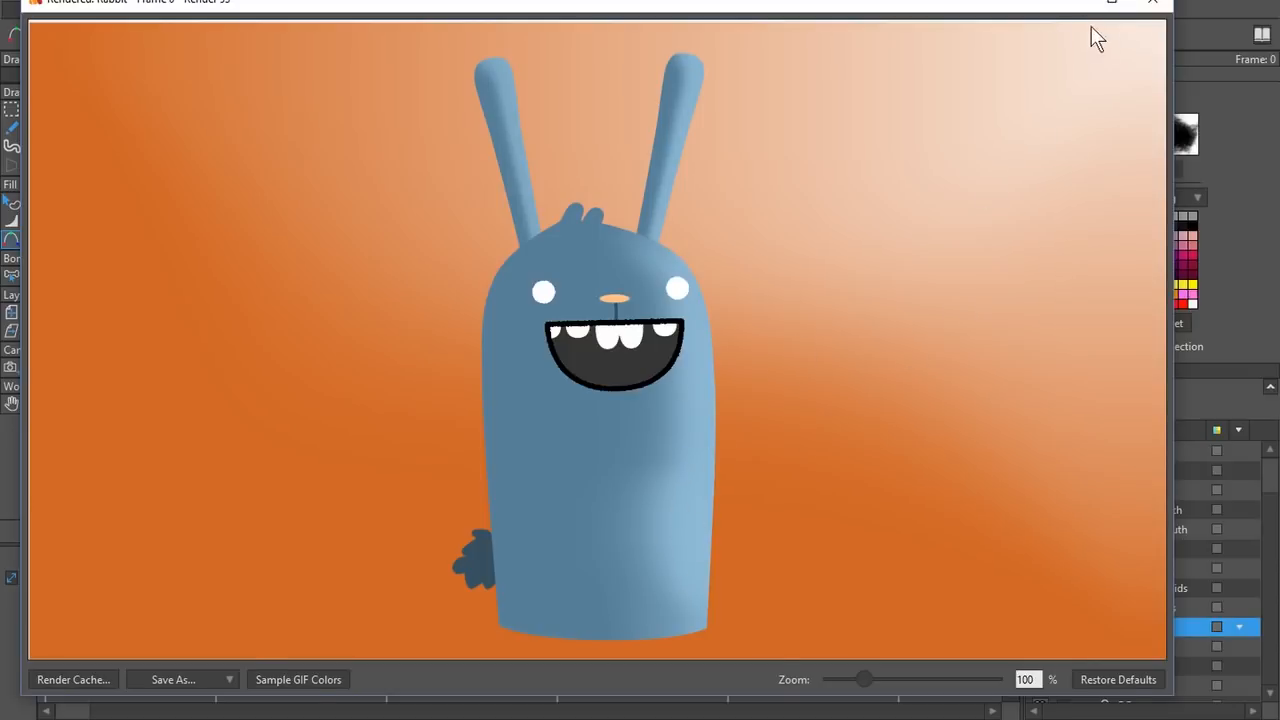
pyautogui.click(1150, 4)
pyautogui.scroll(2, 428, 429)
pyautogui.moveTo(428, 429); pyautogui.dragTo(501, 423)
pyautogui.scroll(-1, 274, 34)
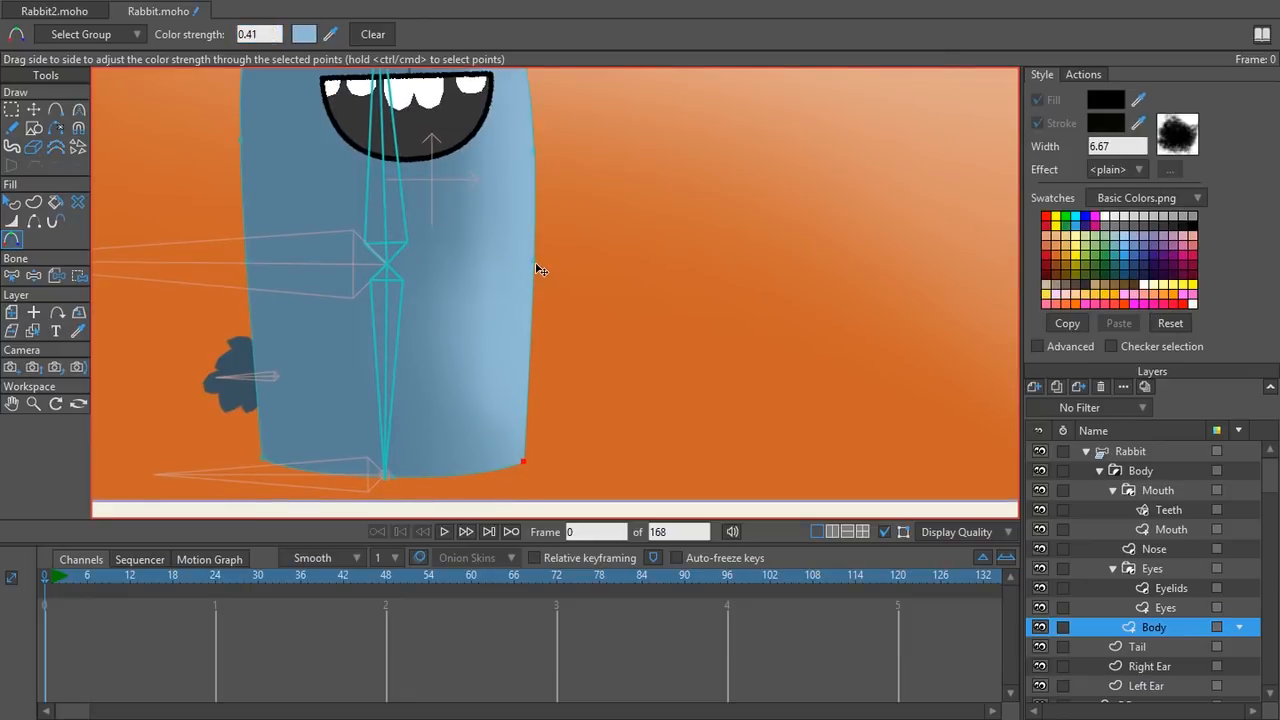
# - Select the point midway up the Body's right edge and set its color strength to 0.11
pyautogui.press('t')
pyautogui.click(533, 262)
pyautogui.press('k')
pyautogui.click(278, 35)
pyautogui.scroll(-1, 278, 35)
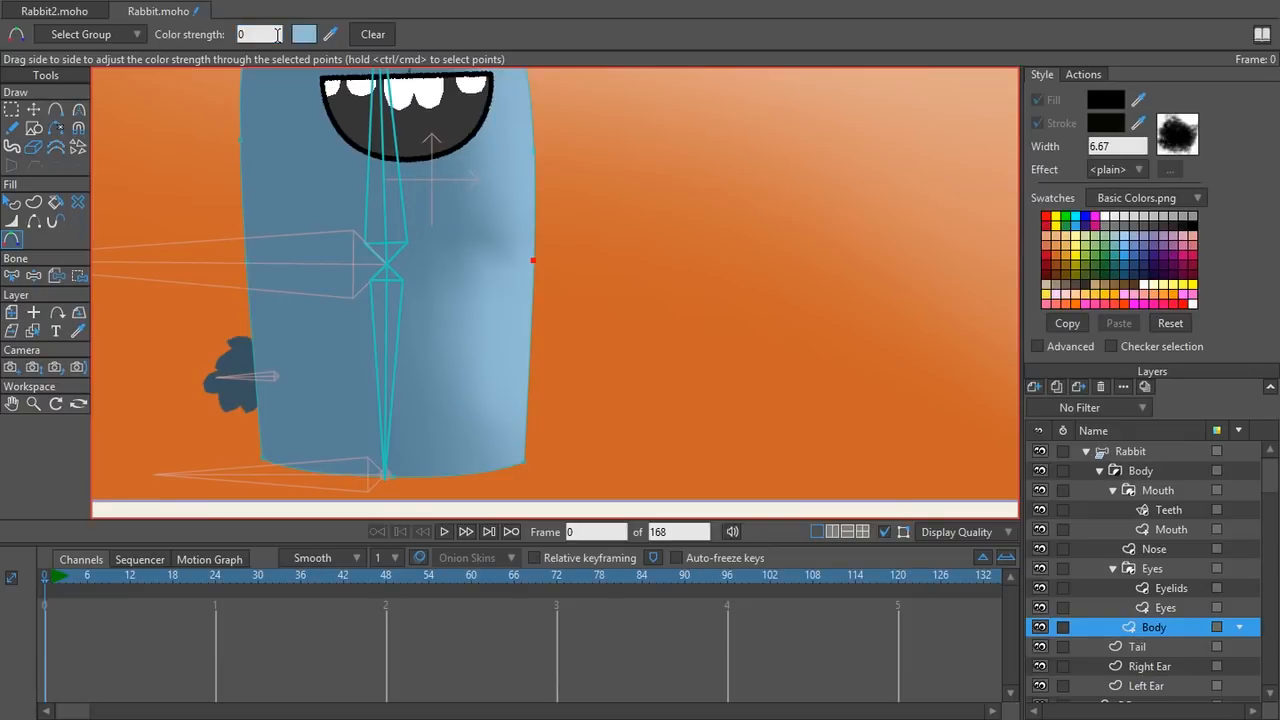
pyautogui.scroll(2, 278, 35)
pyautogui.scroll(-2, 278, 35)
pyautogui.scroll(10, 258, 34)
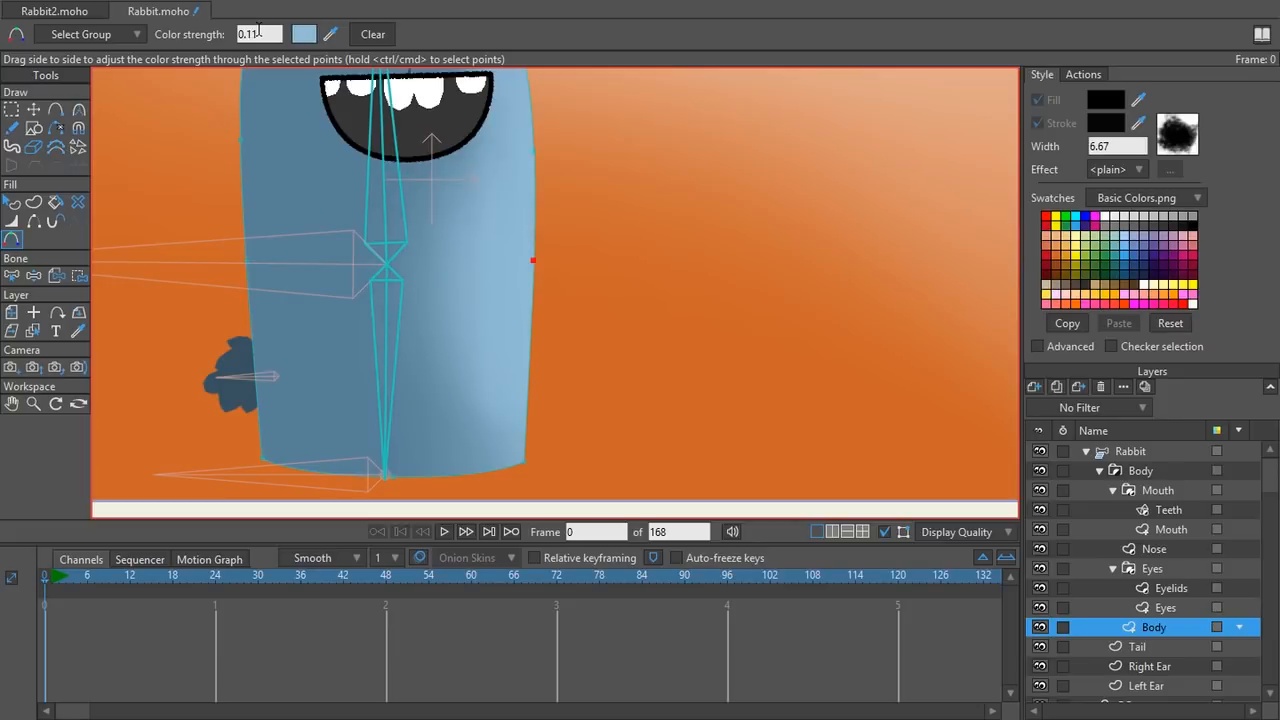
# - Select the Body's lower right corner point again and set its color strength to 0
pyautogui.press('g')
pyautogui.click(523, 462)
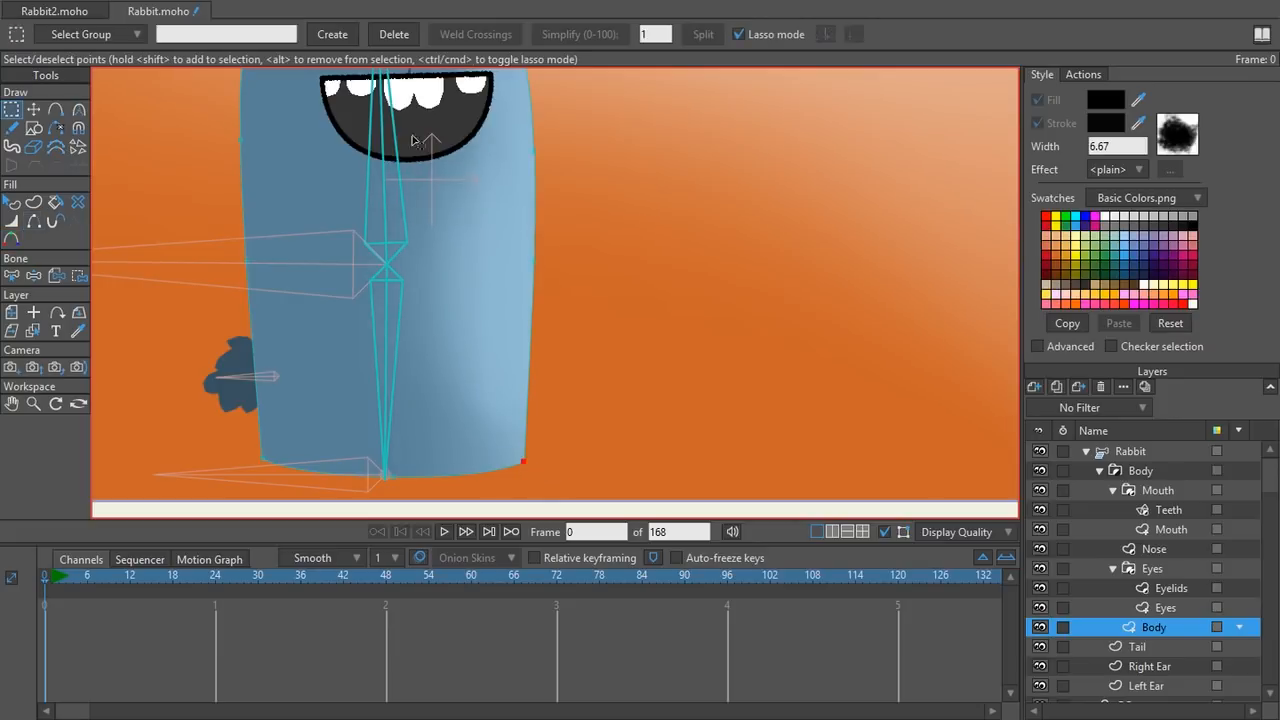
pyautogui.press('k')
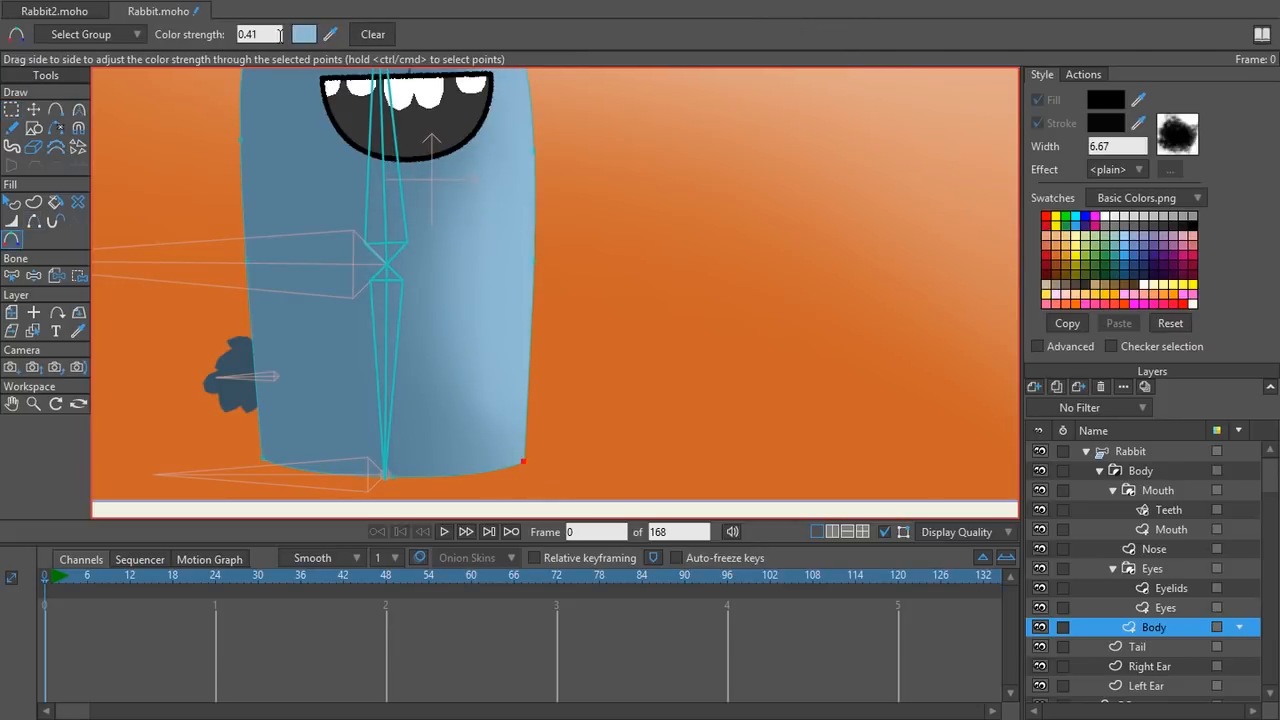
pyautogui.doubleClick(270, 36)
pyautogui.write('0')
pyautogui.press('Return')
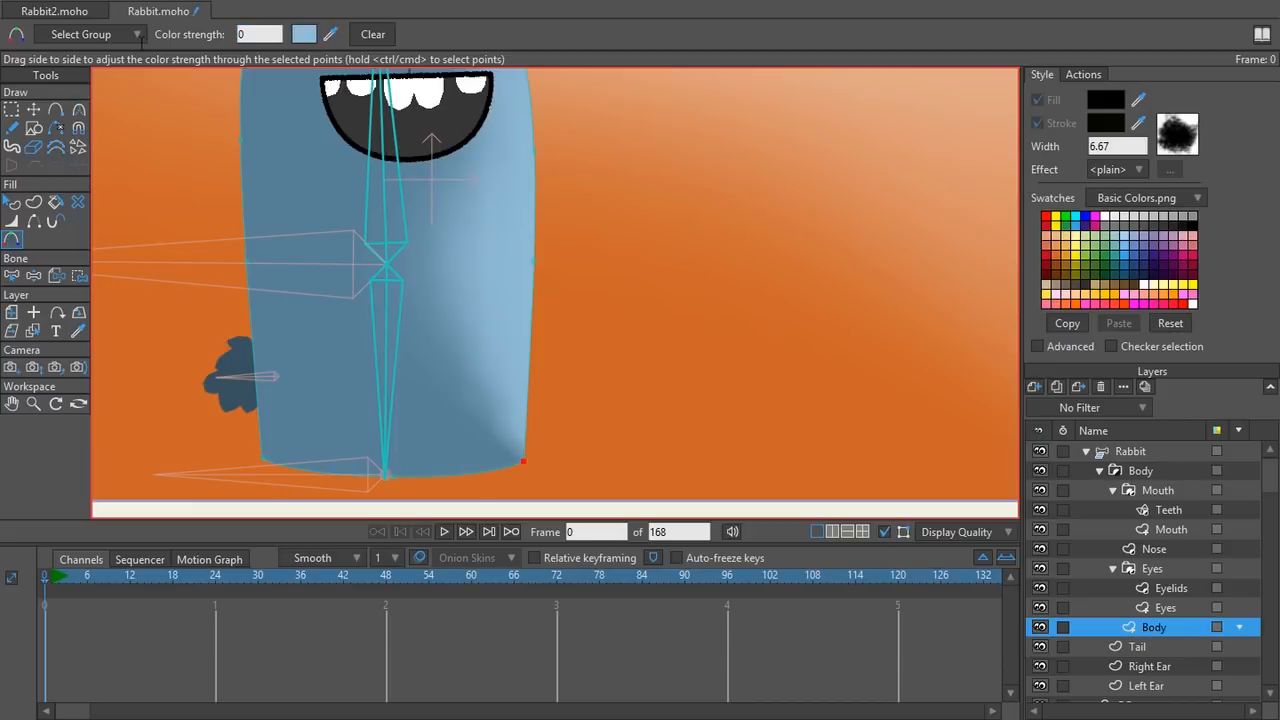
# - Raise the lower right corner point's color strength to 0.17 and render the frame to check the highlight
pyautogui.scroll(1, 257, 38)
pyautogui.scroll(2, 257, 36)
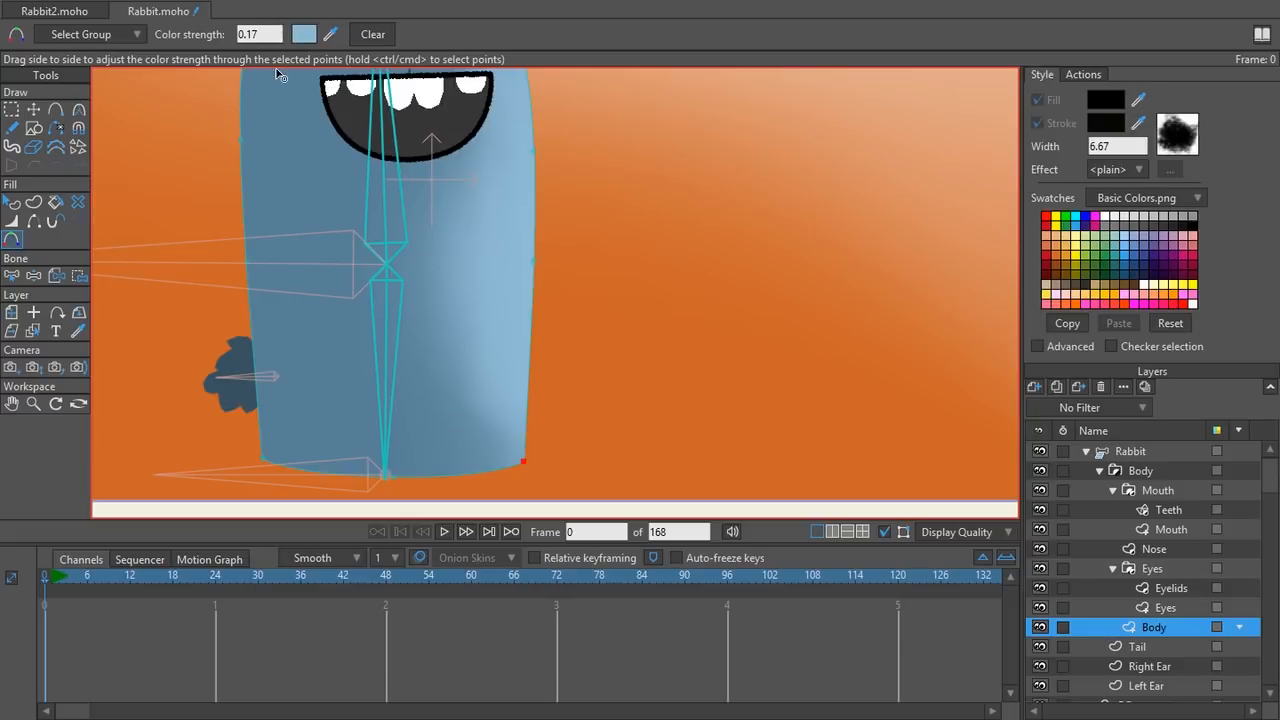
pyautogui.scroll(-5, 560, 334)
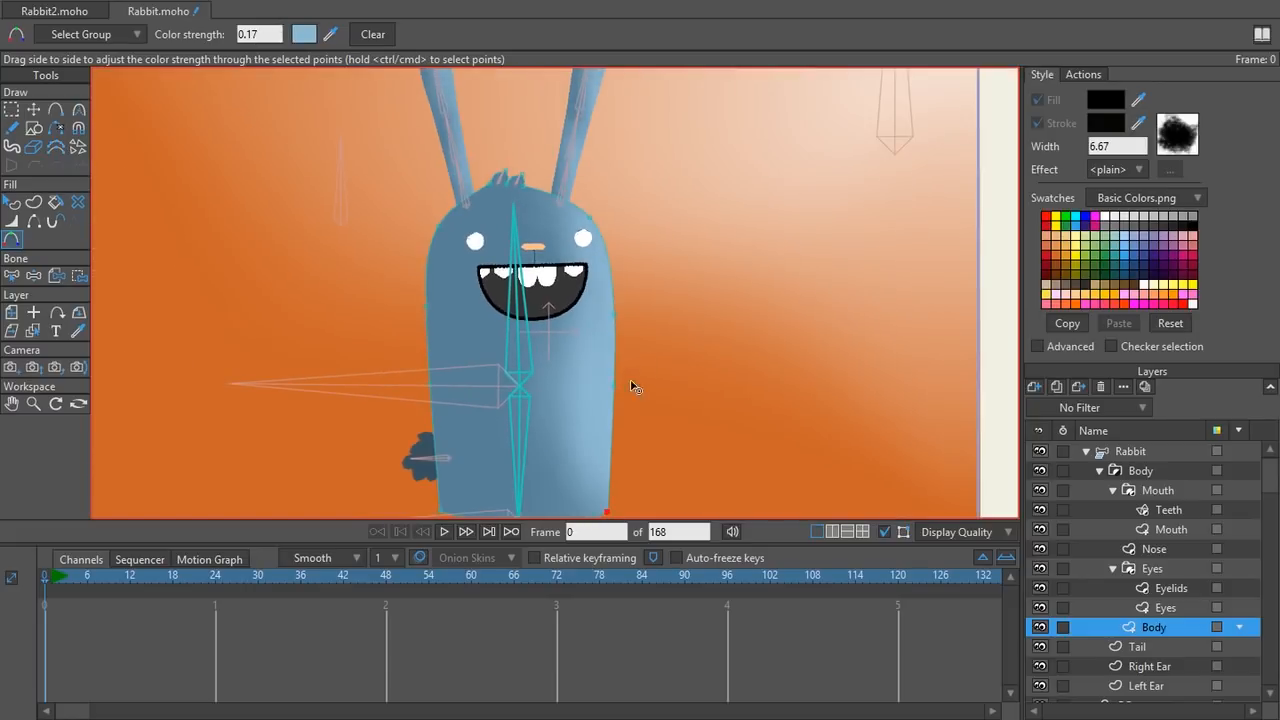
pyautogui.scroll(2, 594, 374)
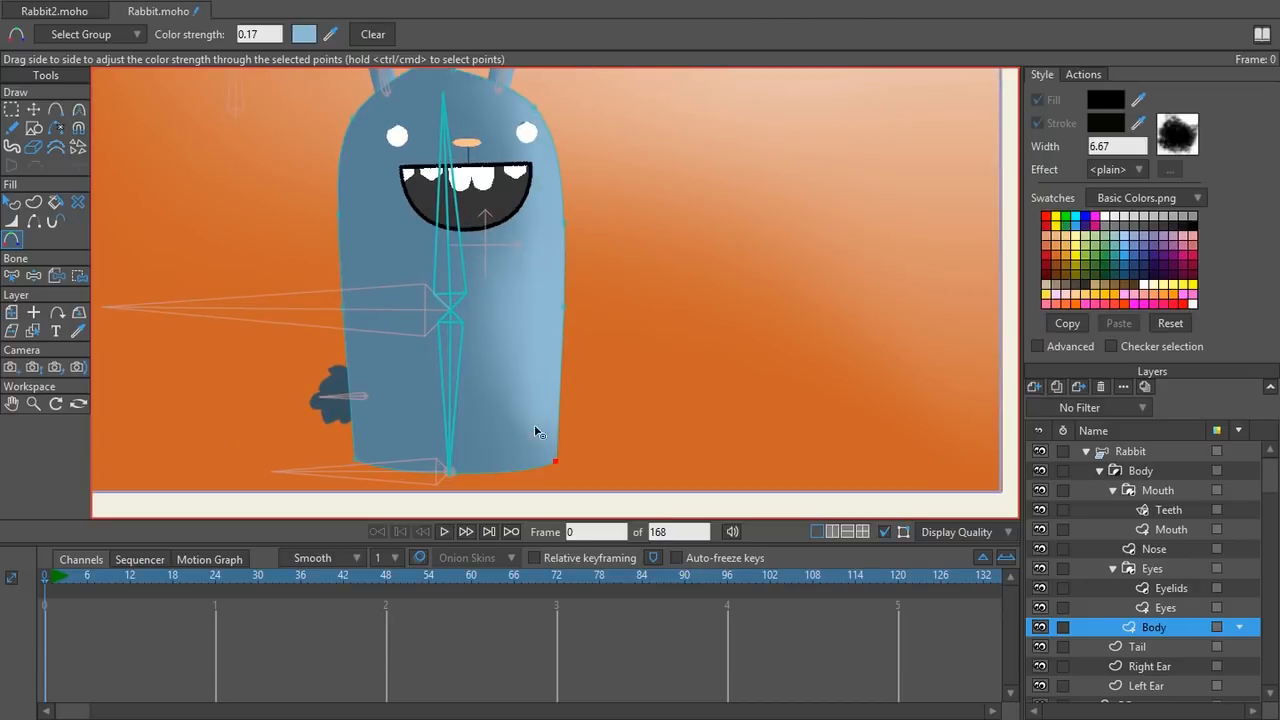
pyautogui.hotkey('ctrl', 'r')
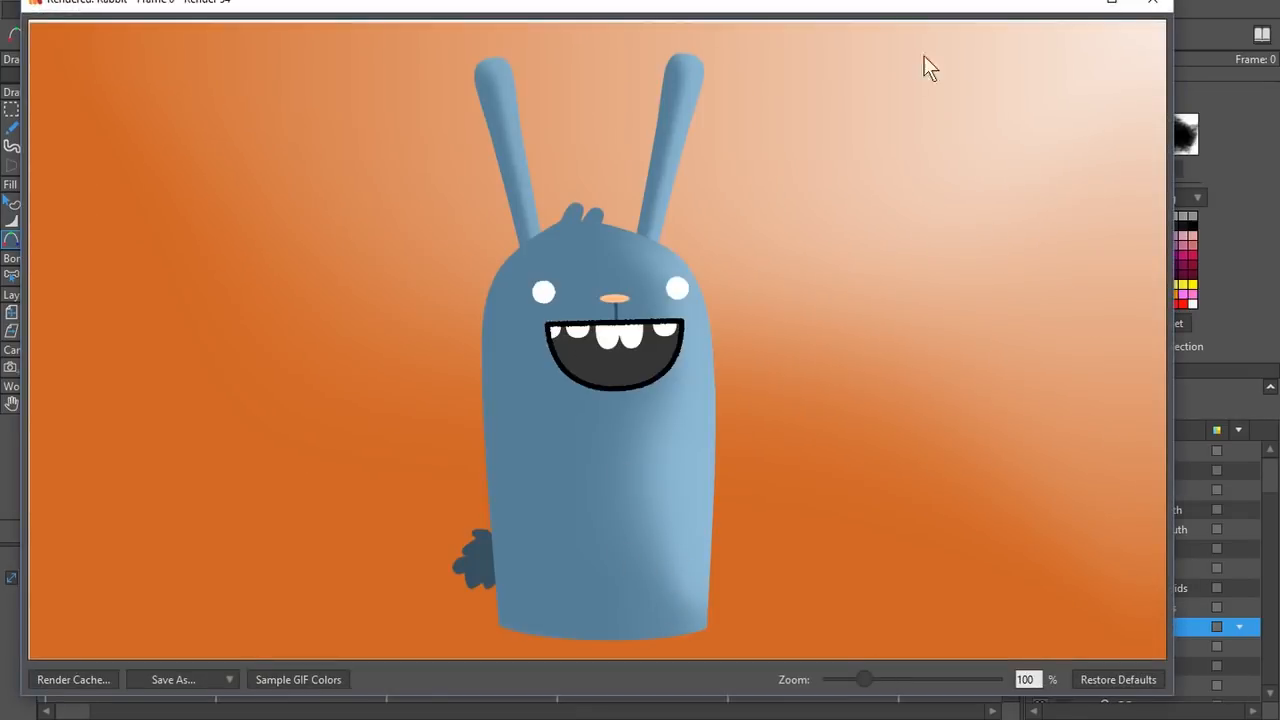
pyautogui.click(1152, 4)
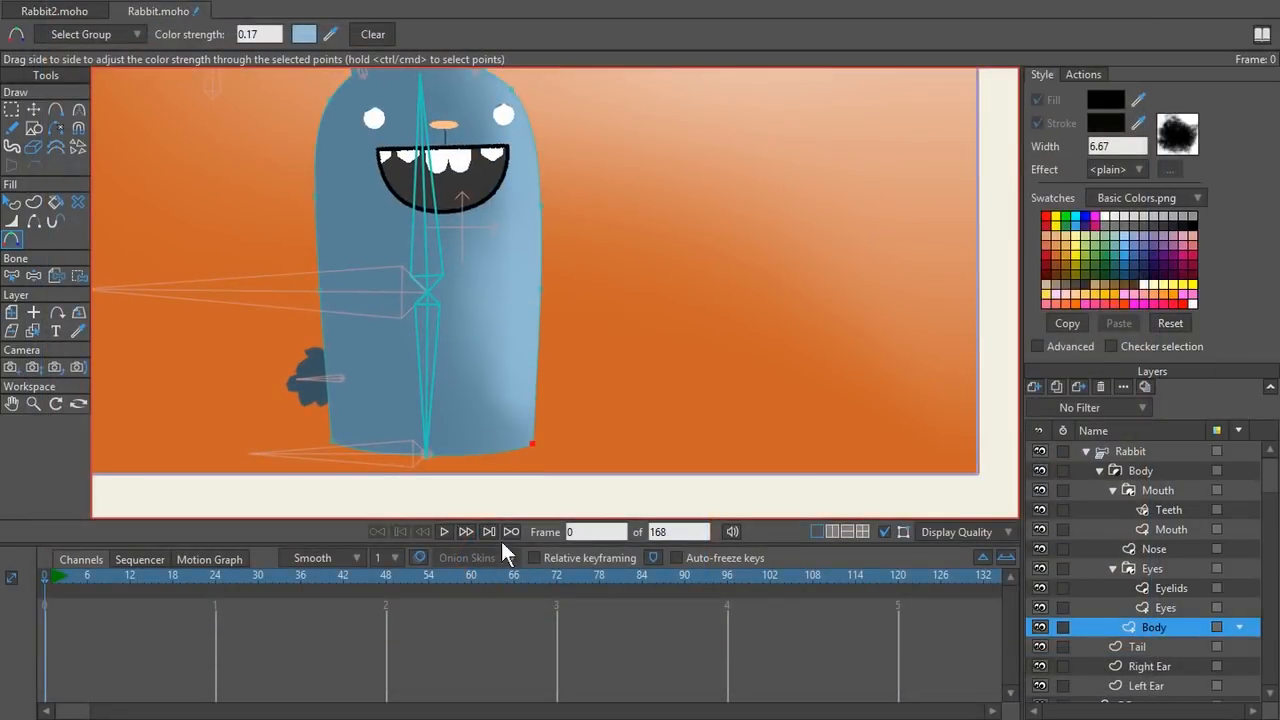
# - Set the lower right corner point's color strength to 0.46 and preview the result in a render
pyautogui.doubleClick(264, 35)
pyautogui.write('0.23')
pyautogui.hotkey('ctrl', 'r')
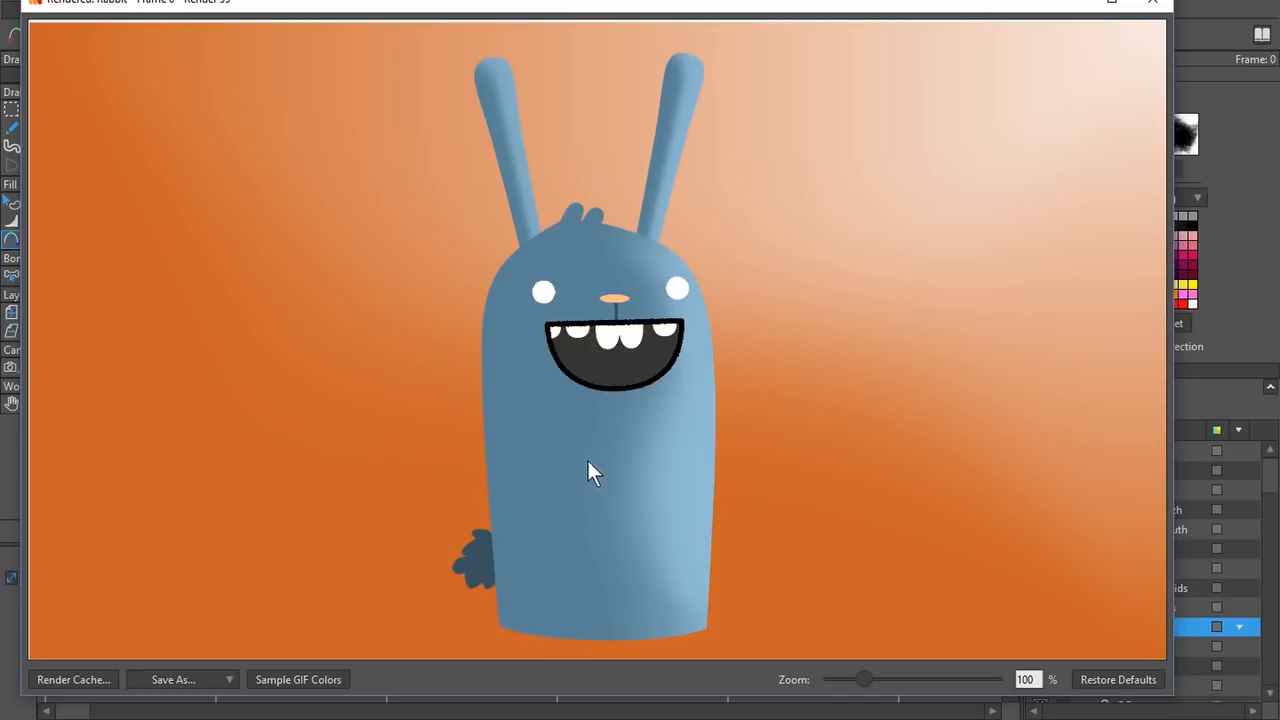
pyautogui.click(1152, 3)
# - Draw a vertical line down the middle of the Body from forehead to base with Add Point, and select its two end points
pyautogui.moveTo(461, 322); pyautogui.dragTo(495, 361)
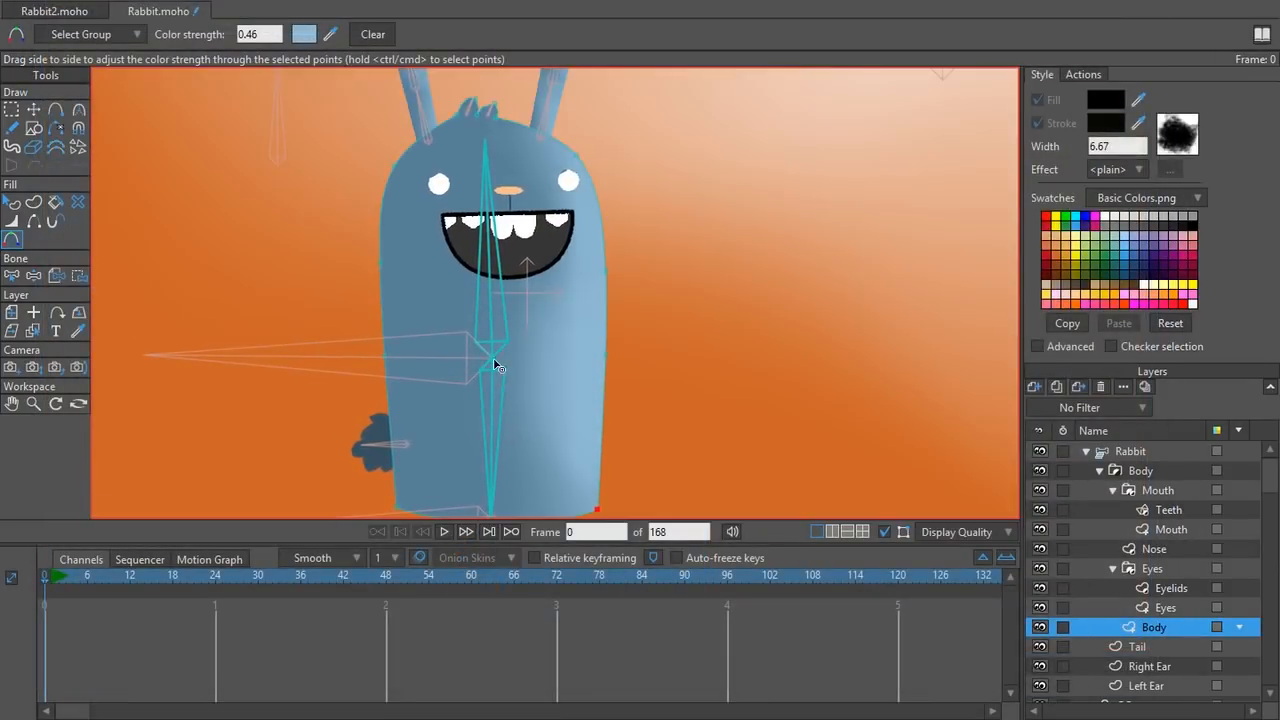
pyautogui.scroll(-2, 495, 361)
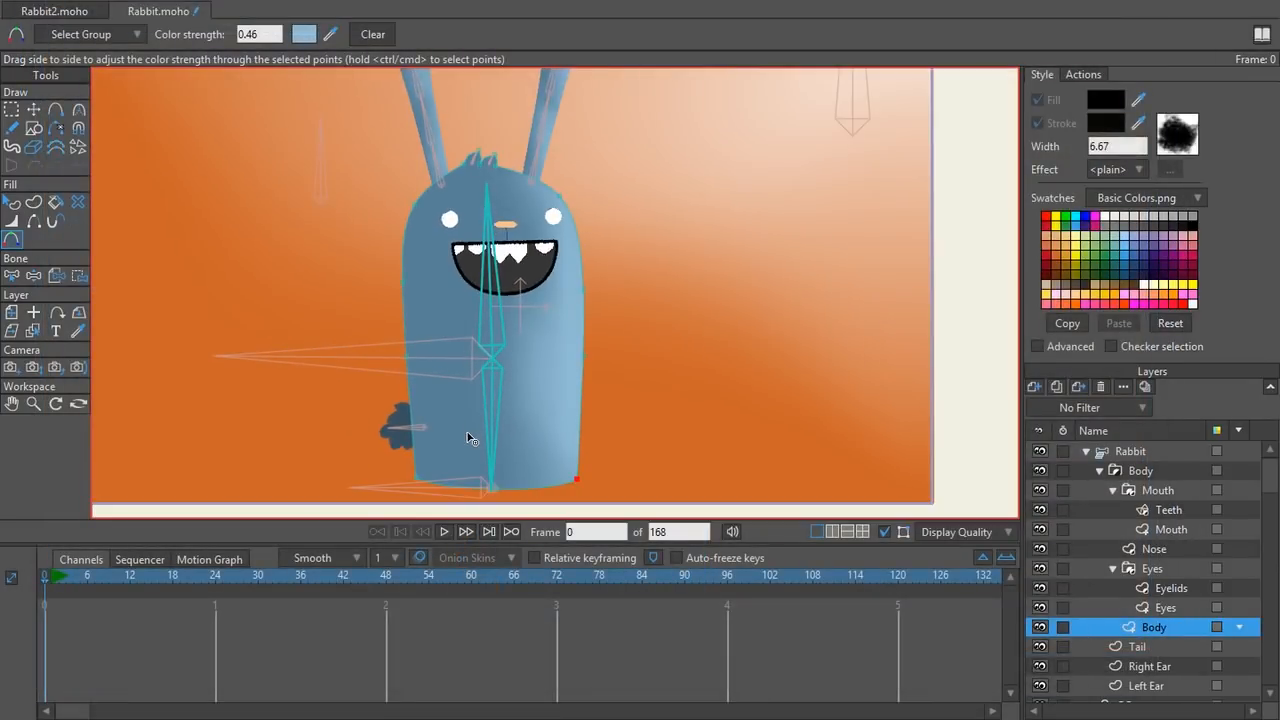
pyautogui.scroll(2, 470, 418)
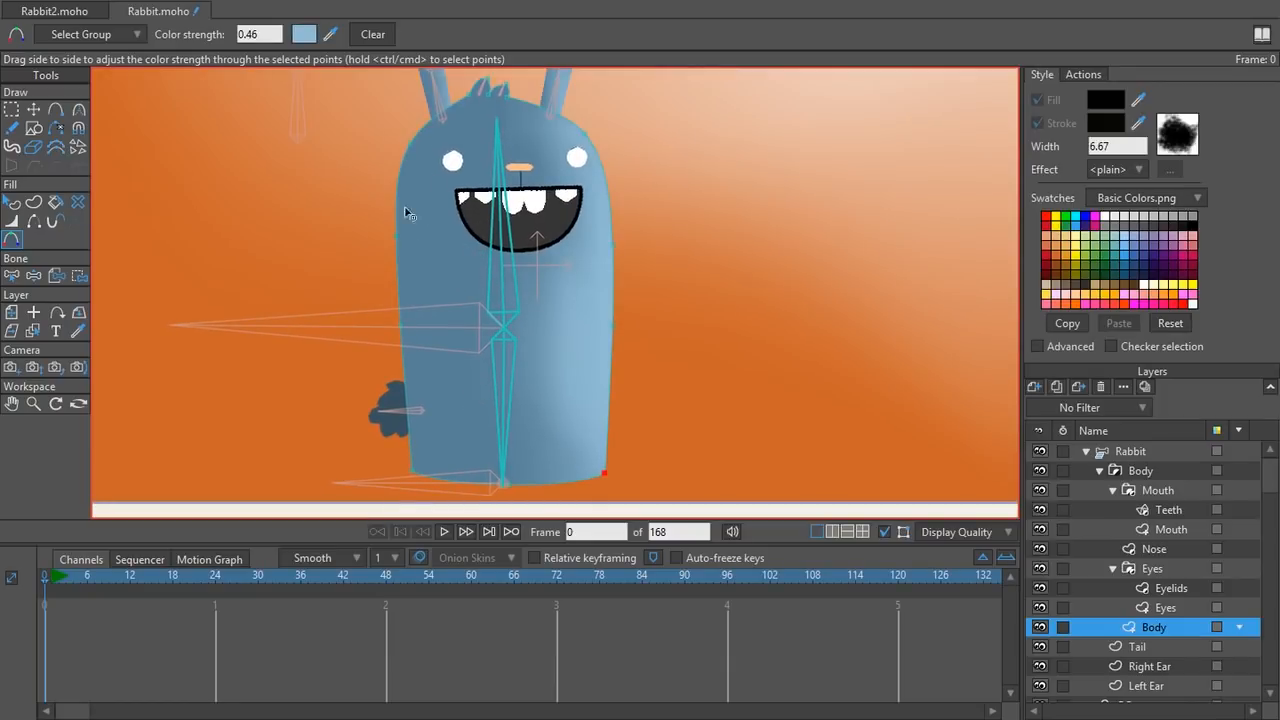
pyautogui.press('a')
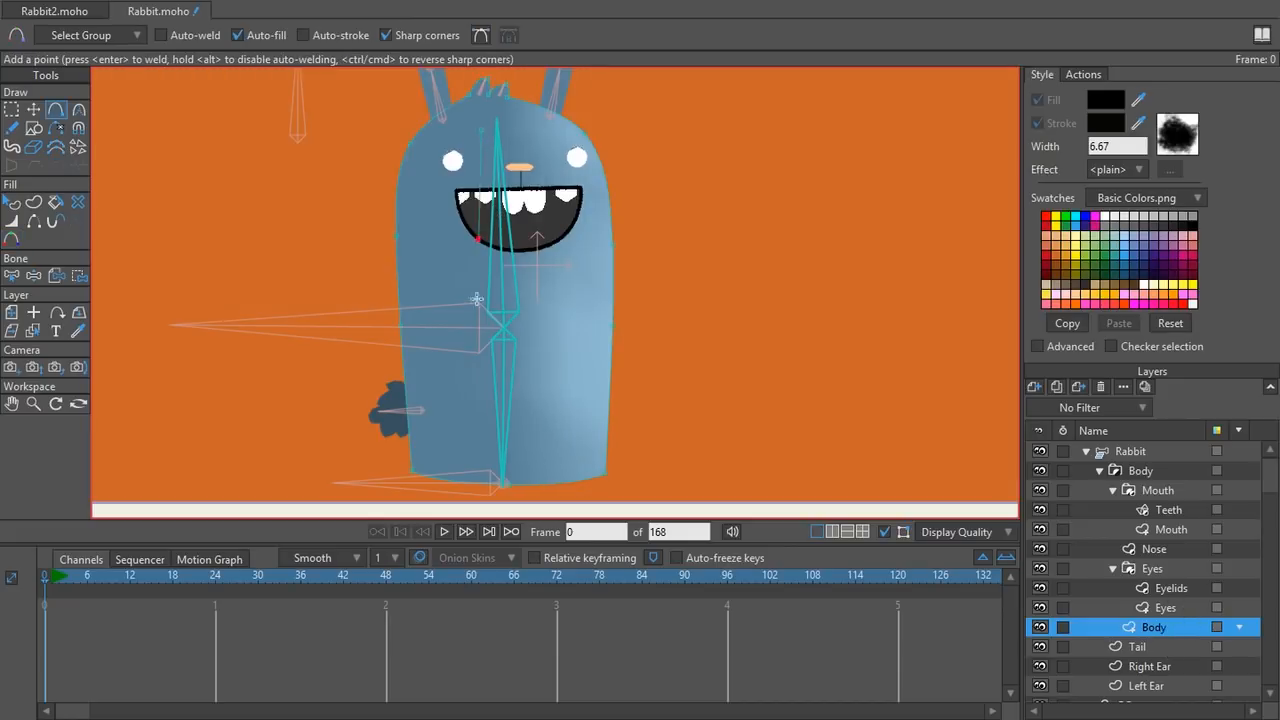
pyautogui.moveTo(486, 466); pyautogui.dragTo(486, 466)
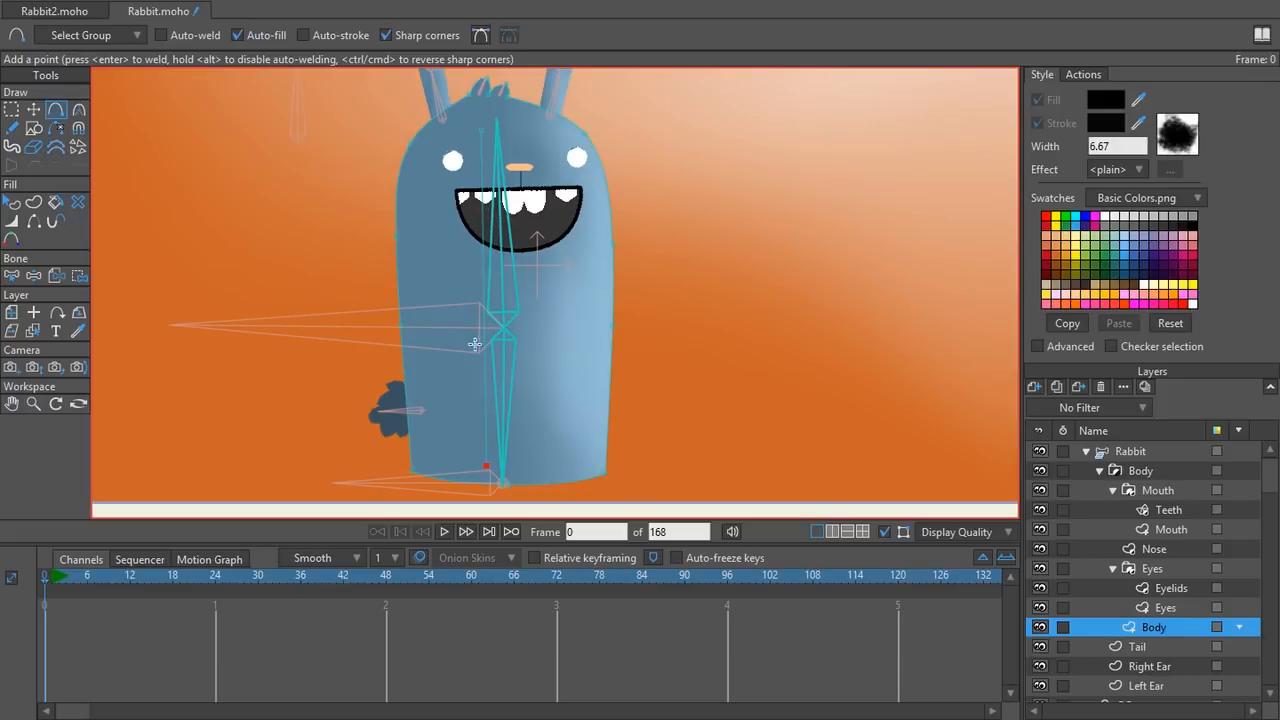
pyautogui.press('g')
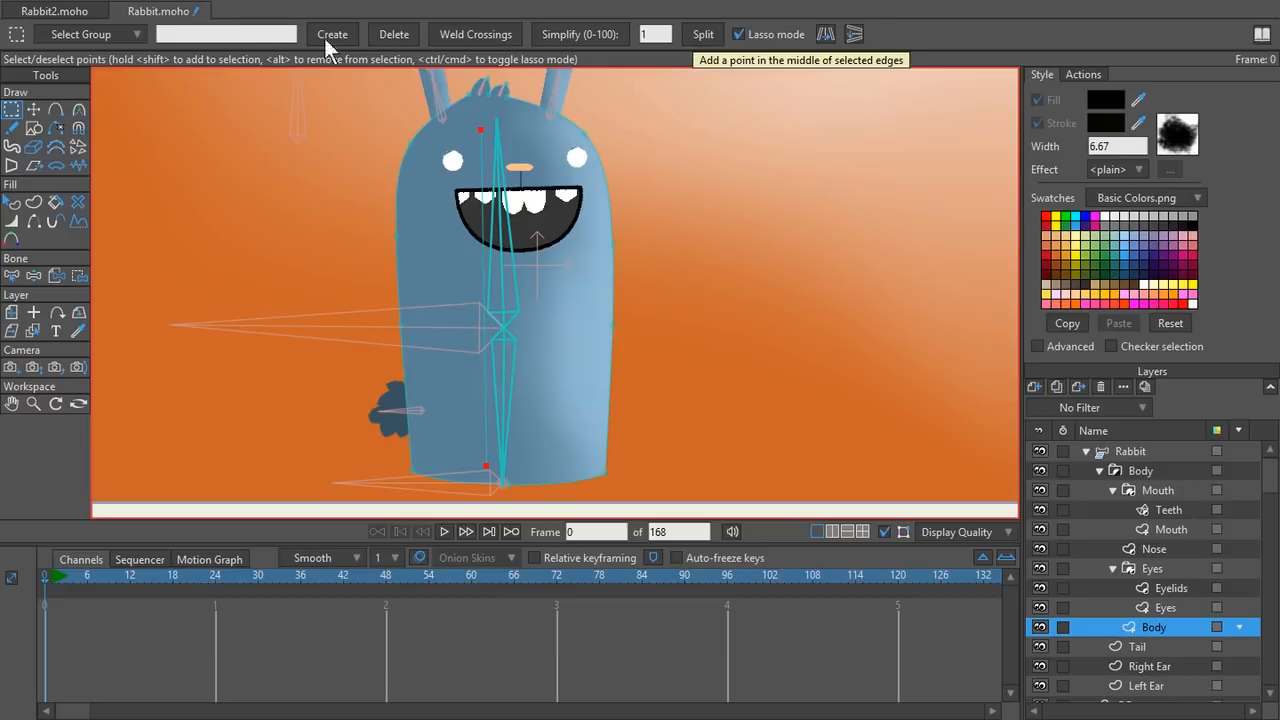
# - Split the Body's vertical line into four equal segments by adding intermediate points between its end points
pyautogui.click(246, 2)
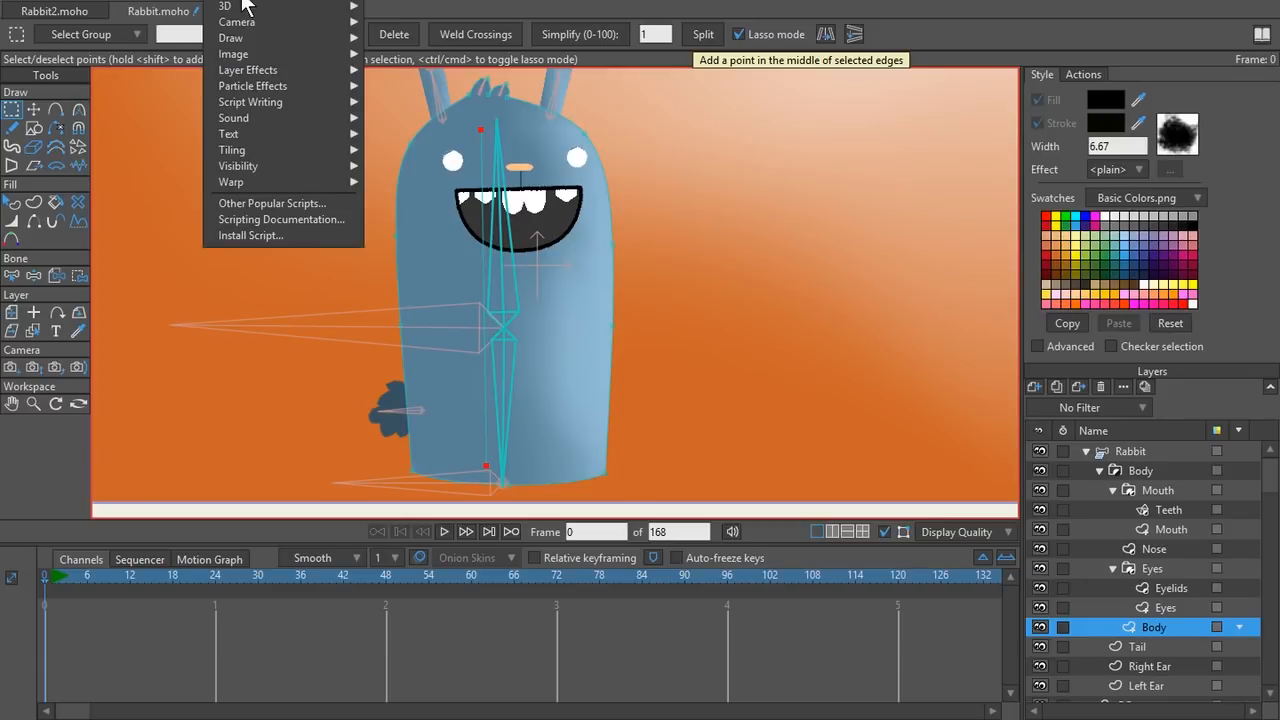
pyautogui.moveTo(247, 37)
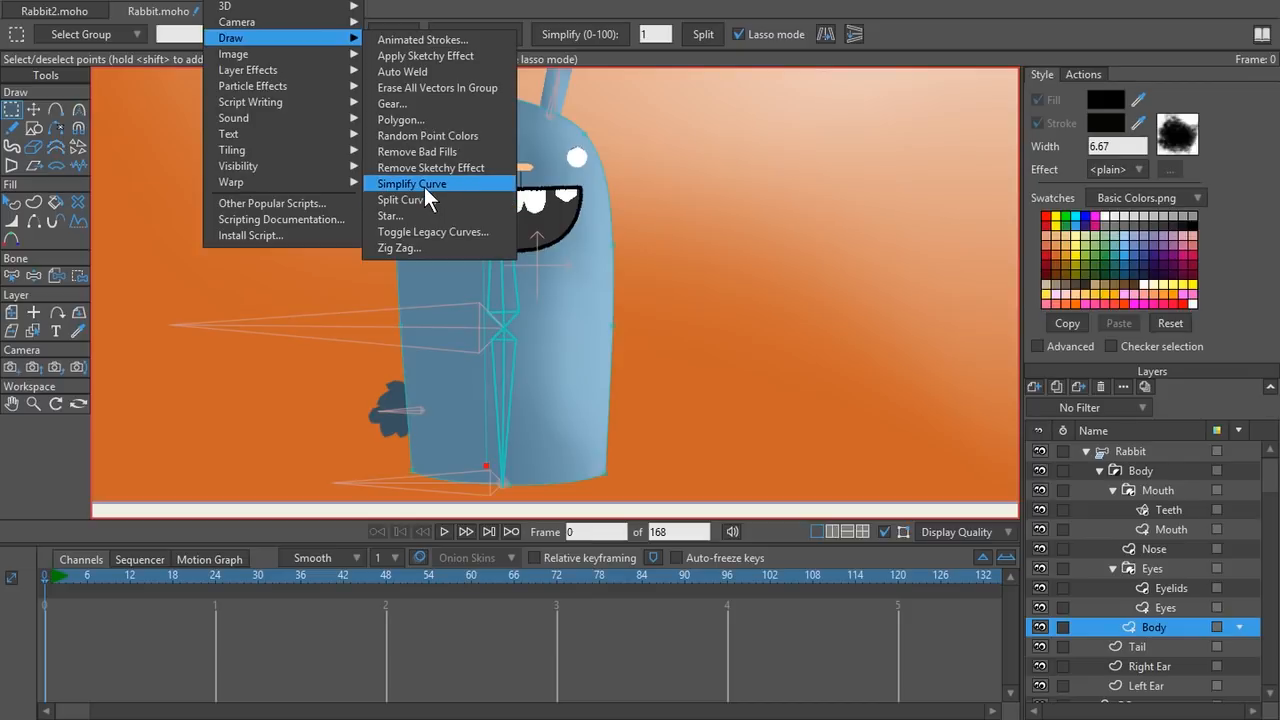
pyautogui.click(881, 29)
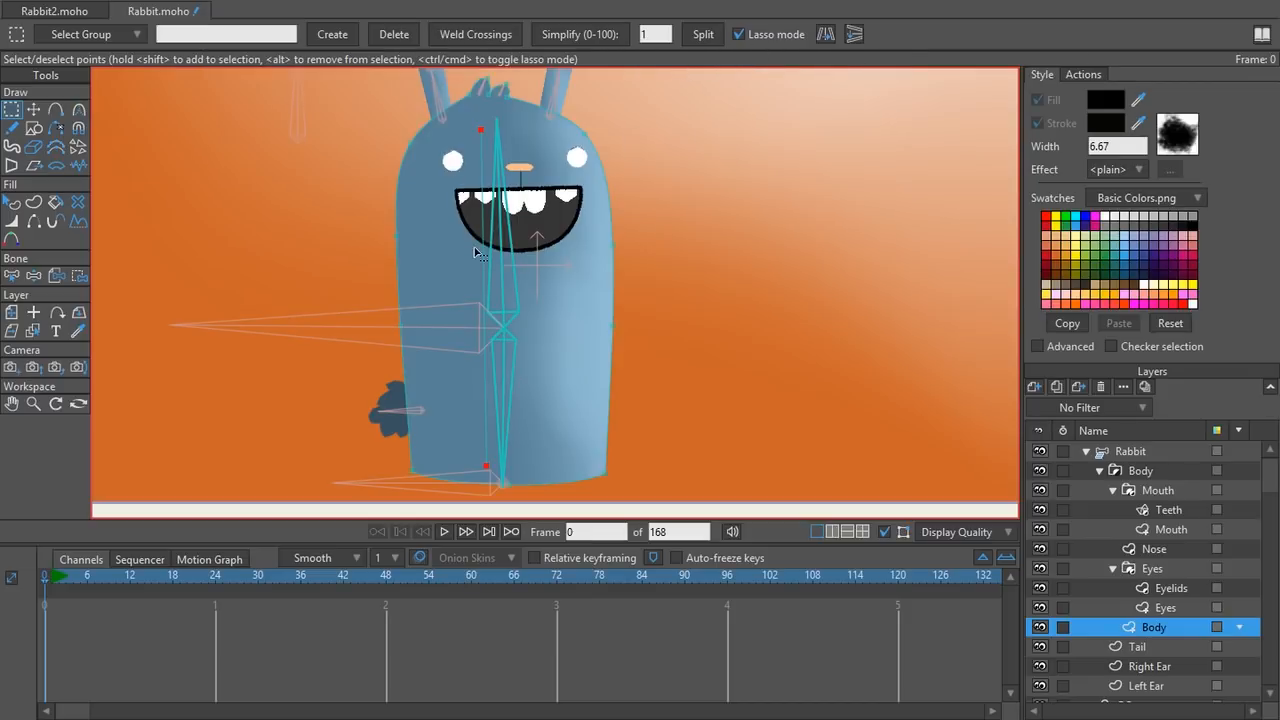
pyautogui.click(697, 39)
# - Create a stroke shape from the vertical line running down the middle of the Body
pyautogui.press('u')
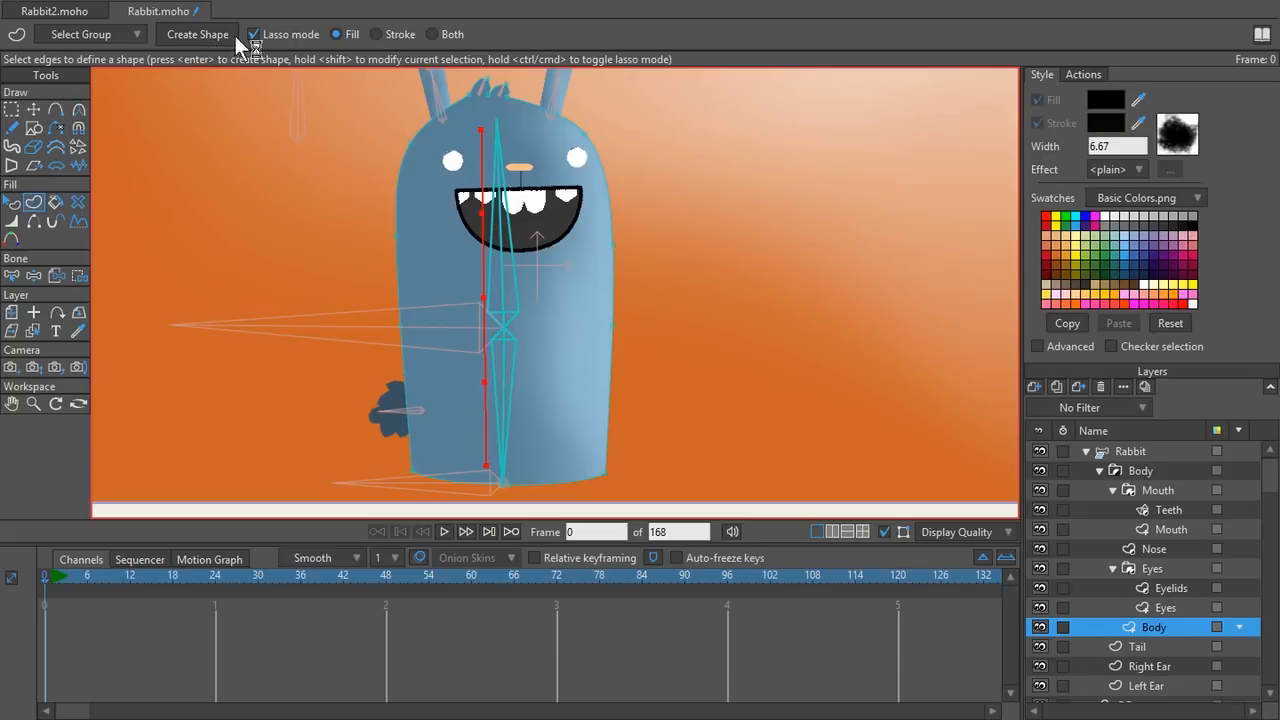
pyautogui.click(383, 35)
pyautogui.click(200, 34)
pyautogui.scroll(3, 463, 253)
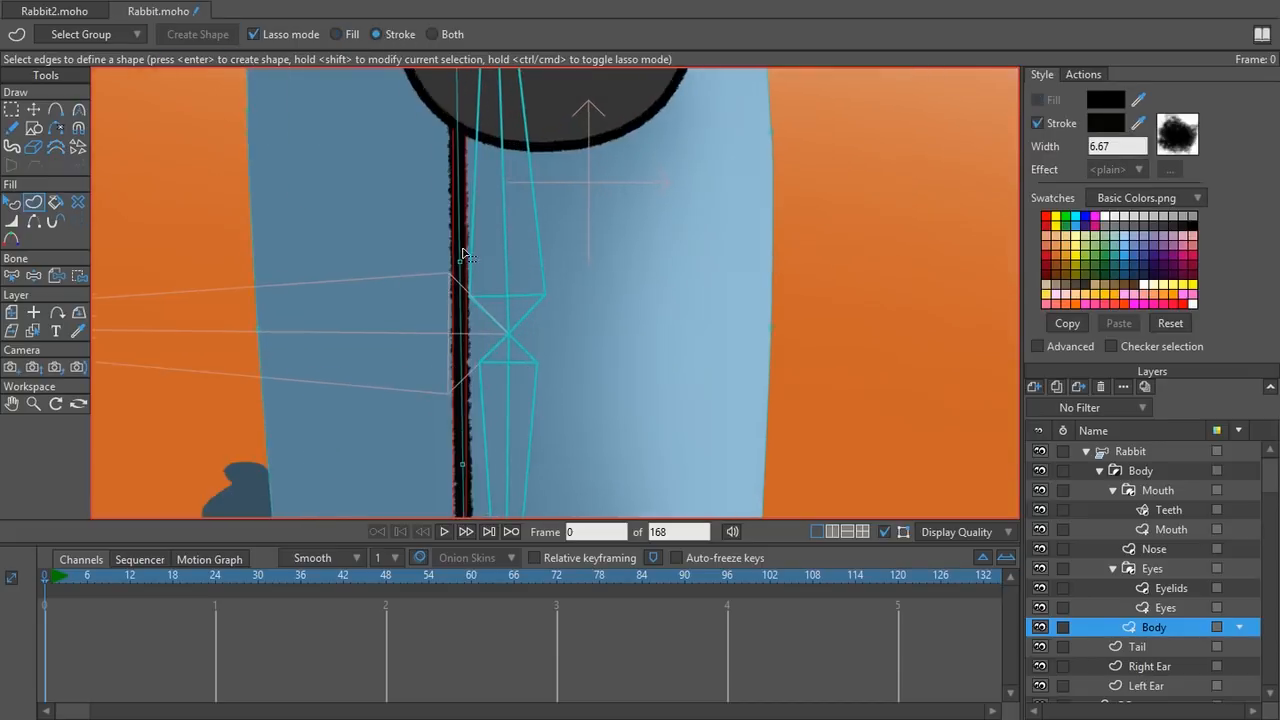
pyautogui.scroll(-4, 463, 253)
pyautogui.scroll(3, 480, 350)
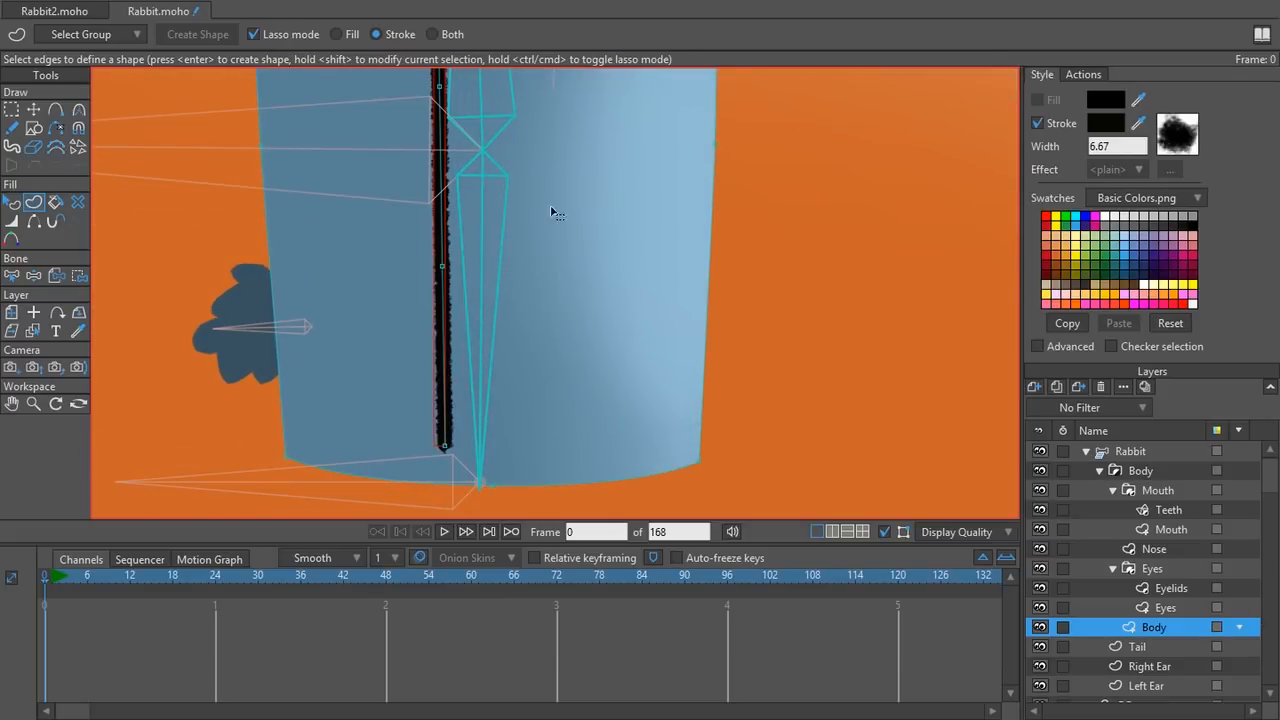
pyautogui.scroll(-3, 376, 252)
pyautogui.scroll(3, 455, 300)
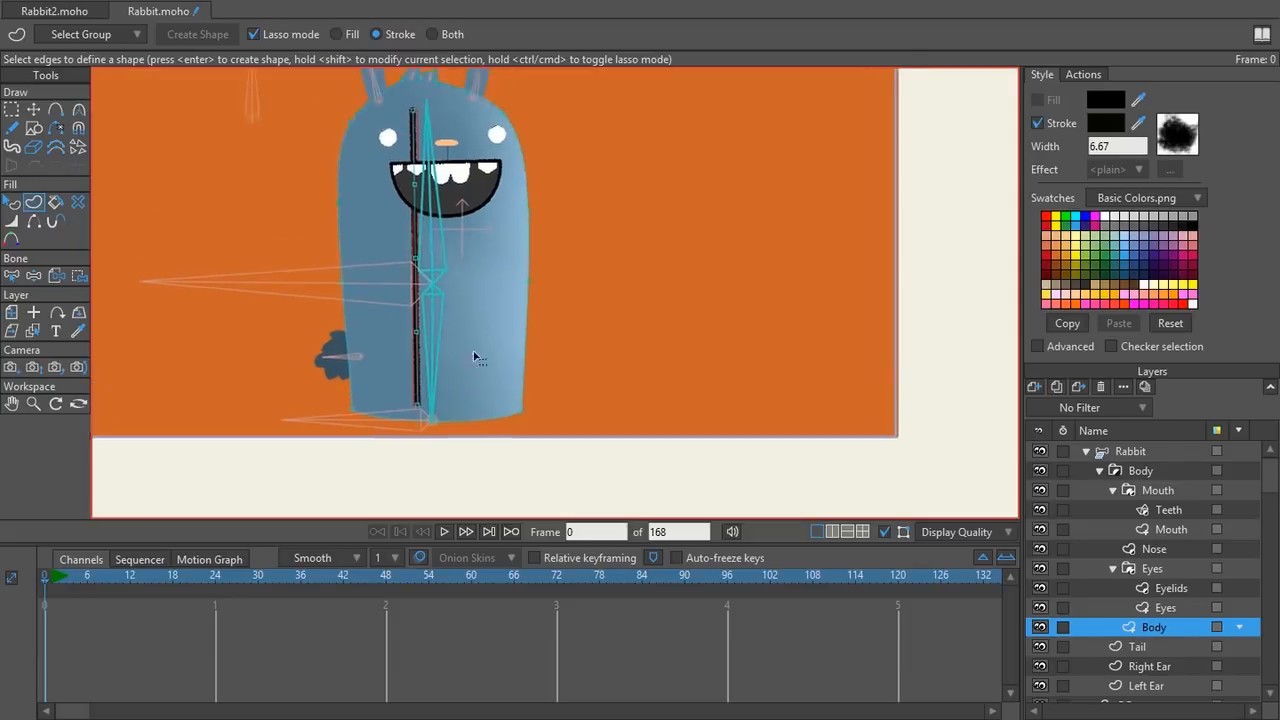
pyautogui.scroll(2, 495, 446)
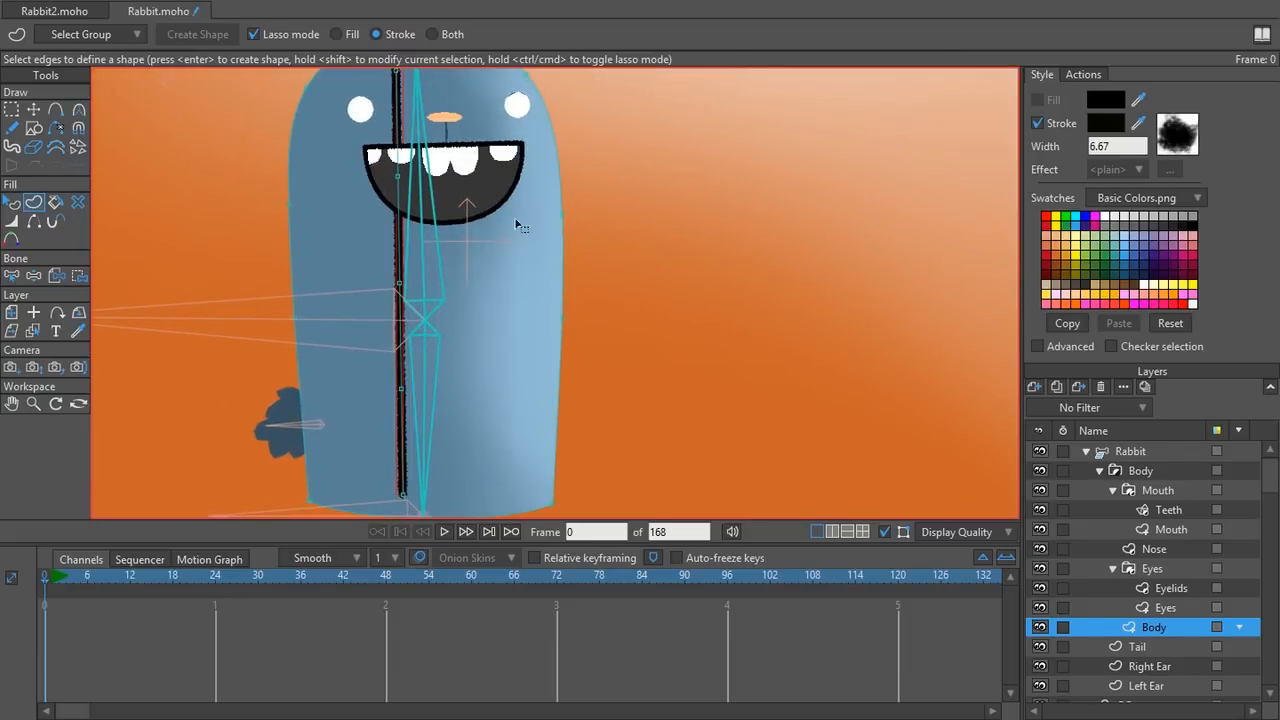
pyautogui.scroll(2, 436, 466)
pyautogui.moveTo(432, 491); pyautogui.dragTo(459, 437)
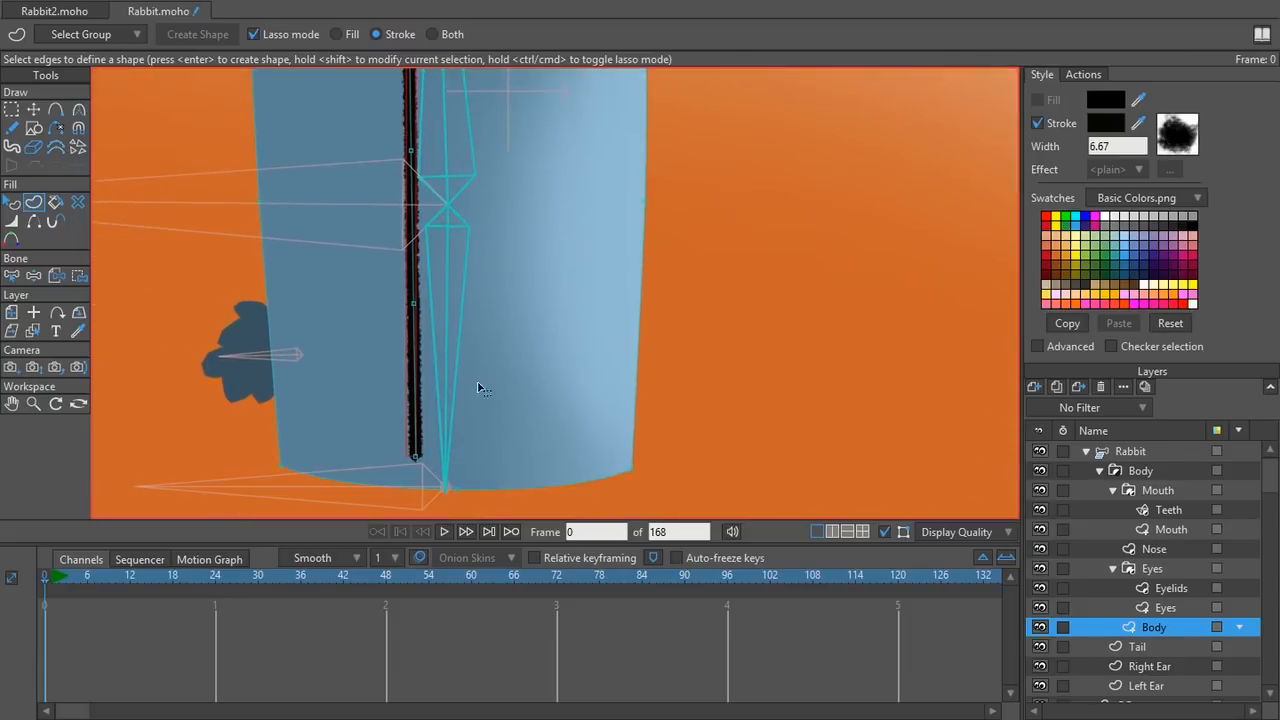
# - Try a white point color on the line's lowest point, then cancel the color choice
pyautogui.press('k')
pyautogui.click(416, 457)
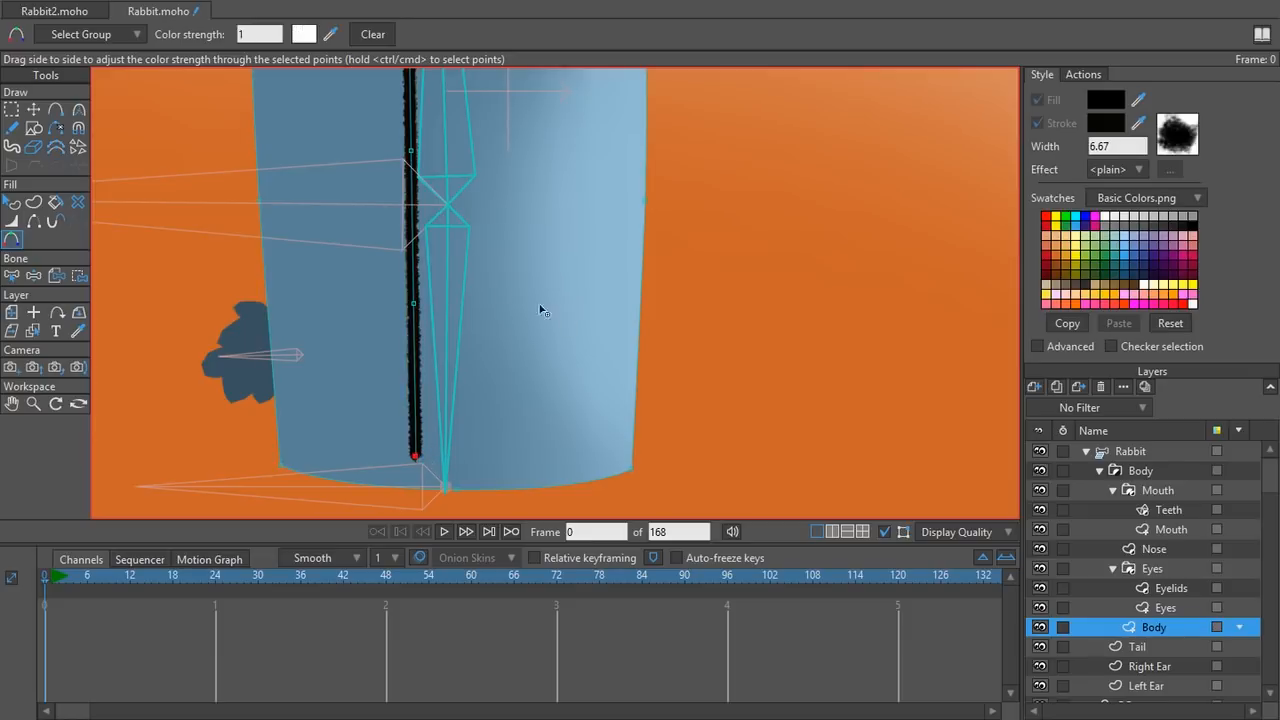
pyautogui.click(304, 34)
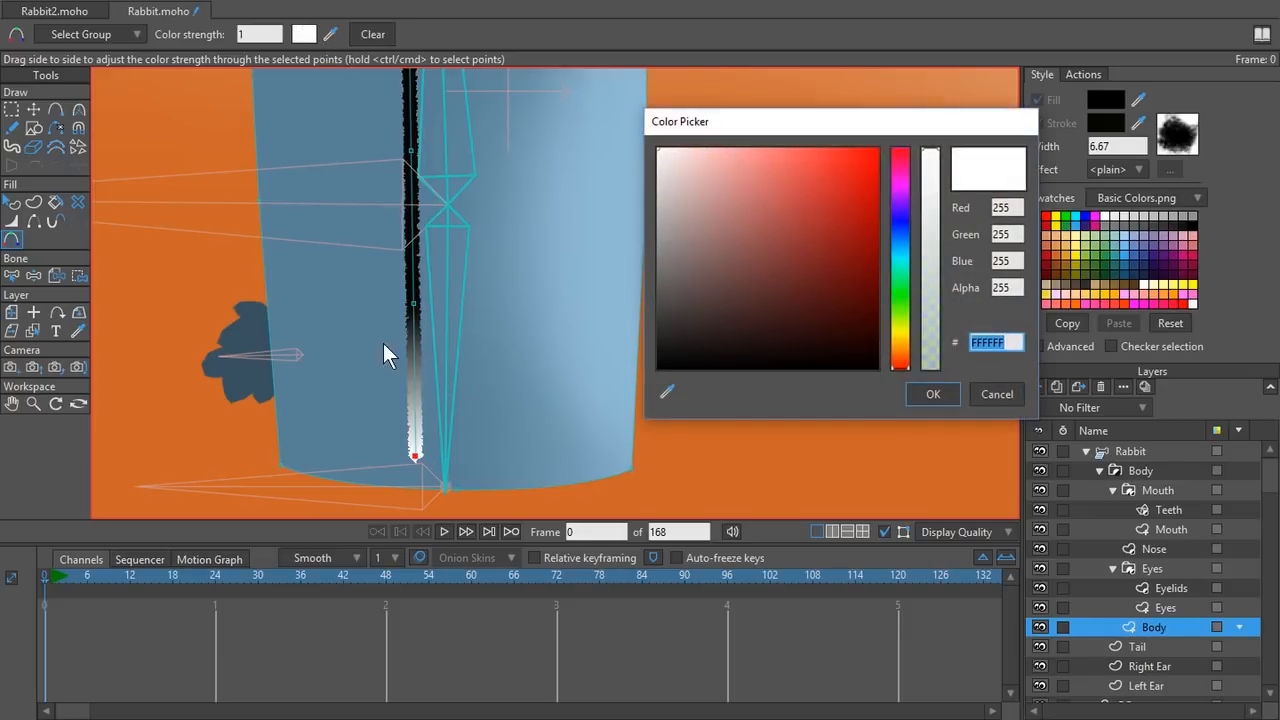
pyautogui.click(1003, 396)
pyautogui.scroll(-1, 526, 323)
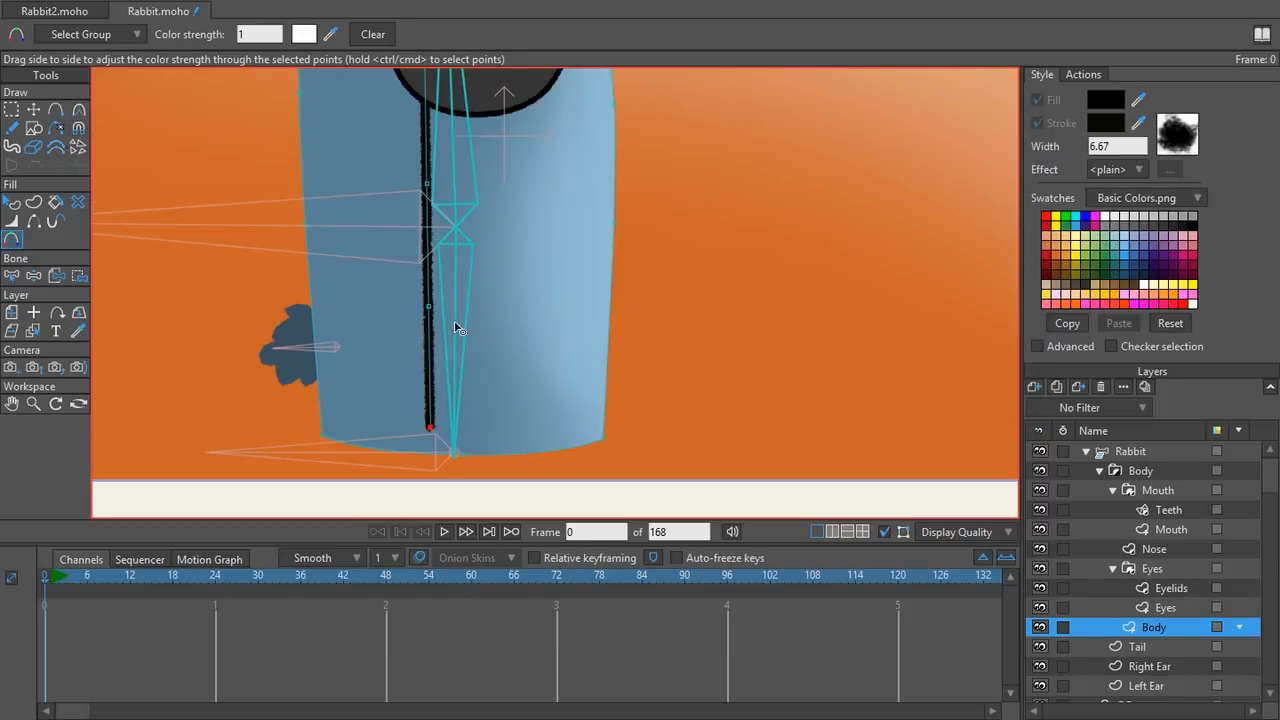
pyautogui.scroll(1, 433, 395)
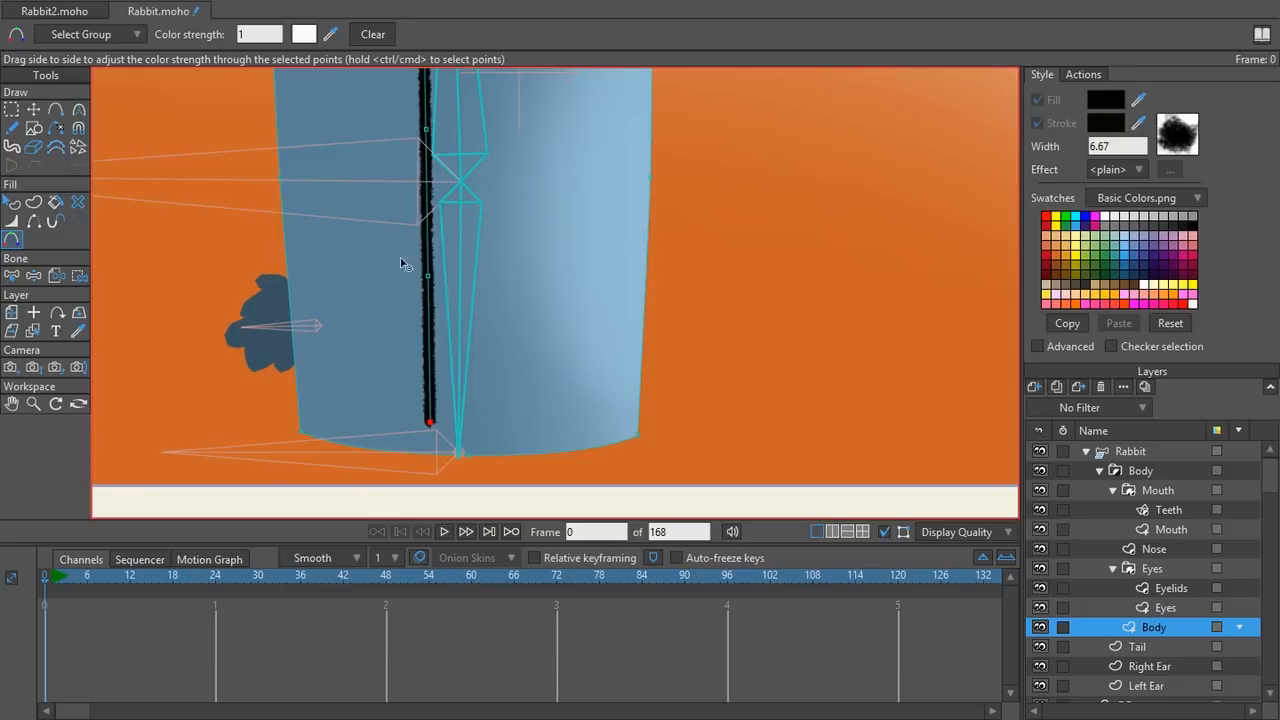
# - Try the dark blue-grey 3A4850 as point color on the line's lowest point and cancel it
pyautogui.click(303, 34)
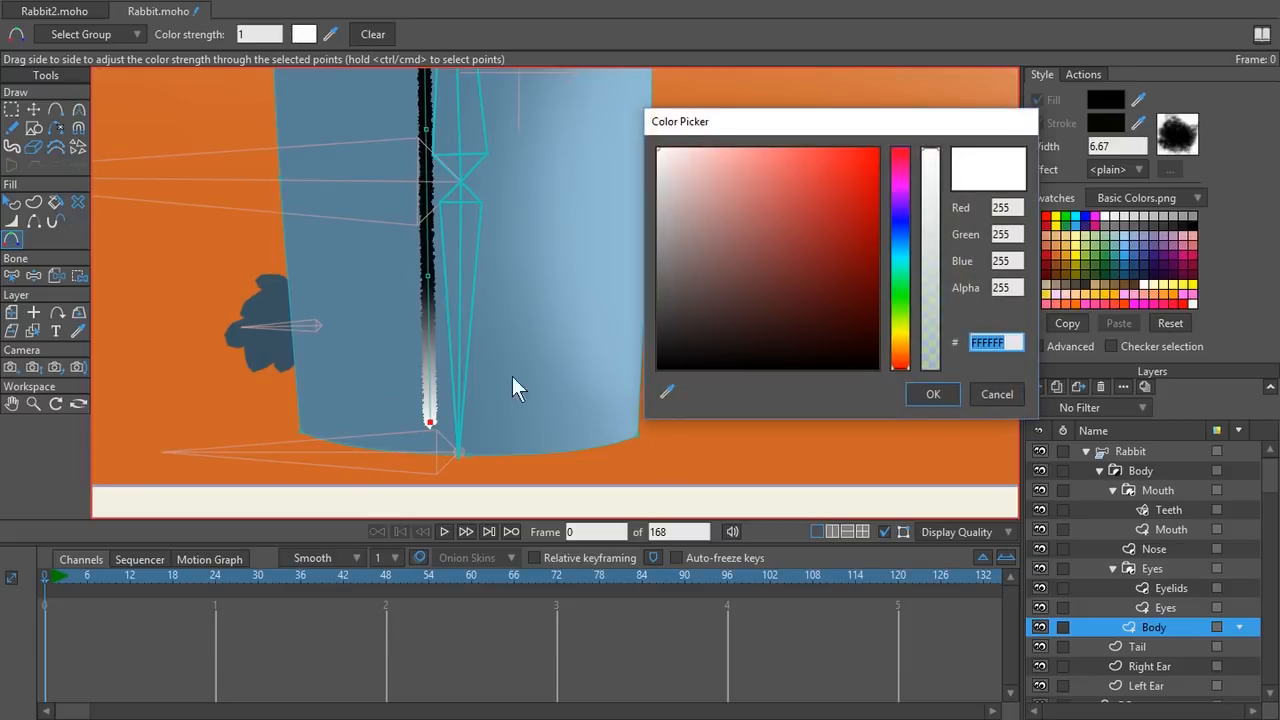
pyautogui.moveTo(667, 389); pyautogui.dragTo(314, 381)
pyautogui.moveTo(751, 266)
pyautogui.mouseDown()
pyautogui.moveTo(714, 364)
pyautogui.moveTo(716, 300)
pyautogui.mouseUp()
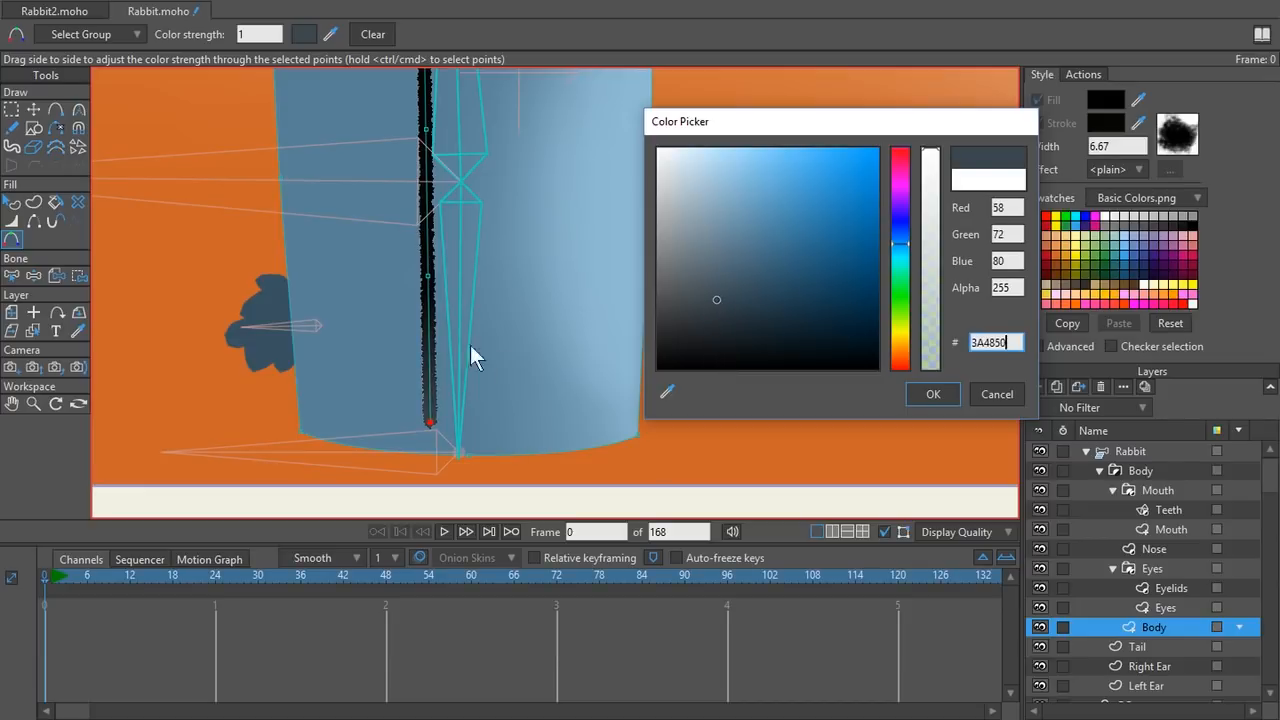
pyautogui.click(983, 398)
pyautogui.scroll(-2, 517, 230)
pyautogui.moveTo(524, 262); pyautogui.dragTo(535, 341)
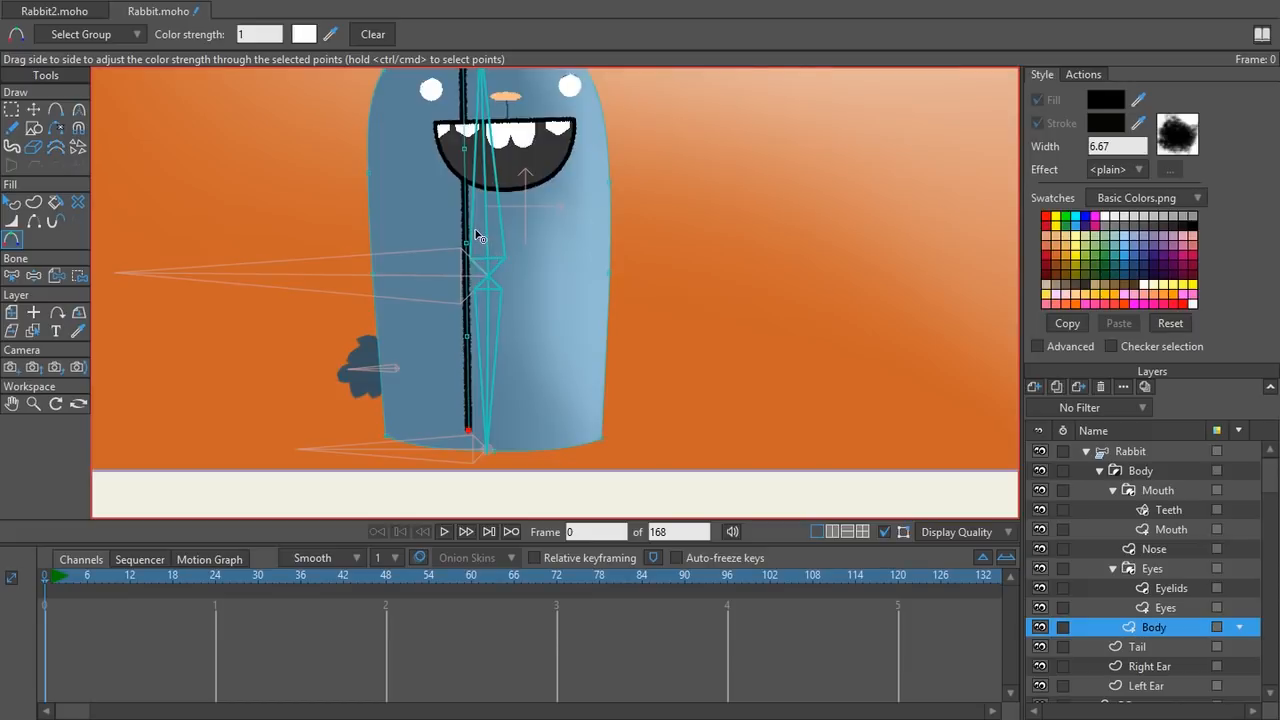
# - Delete the Body's fill shape and the vertical line's stroke shape, keeping their points
pyautogui.click(79, 203)
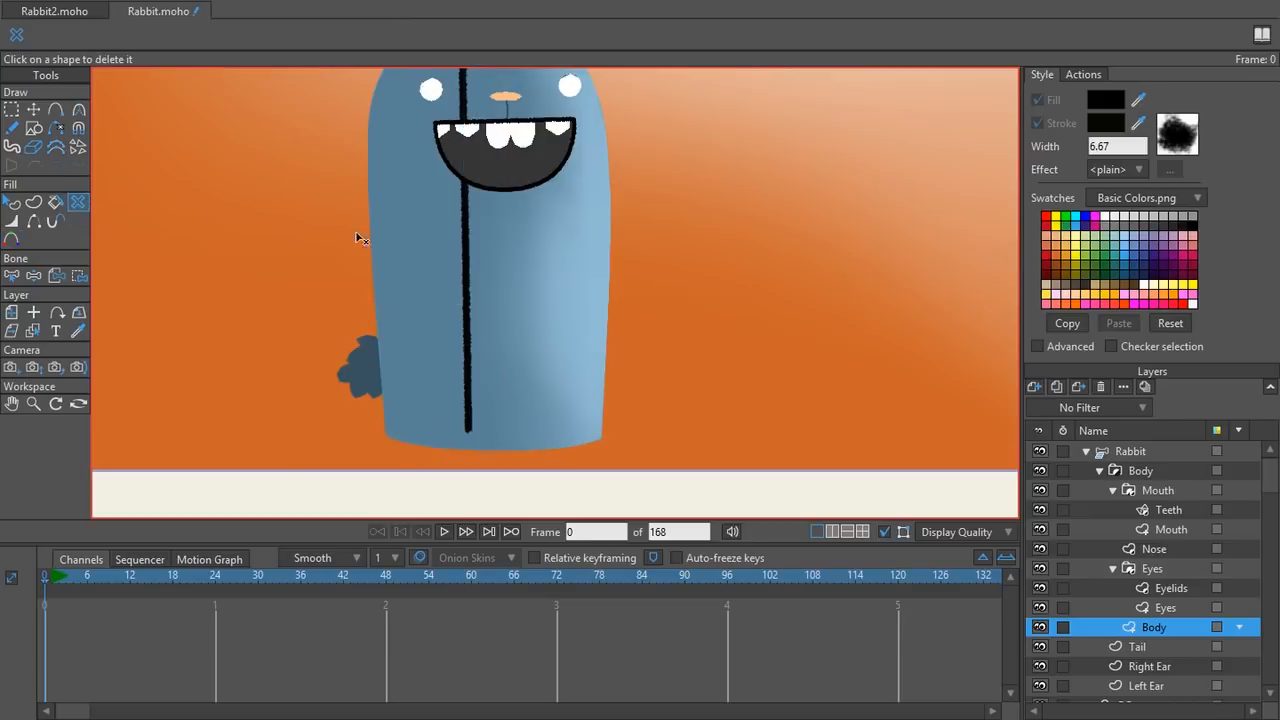
pyautogui.click(417, 284)
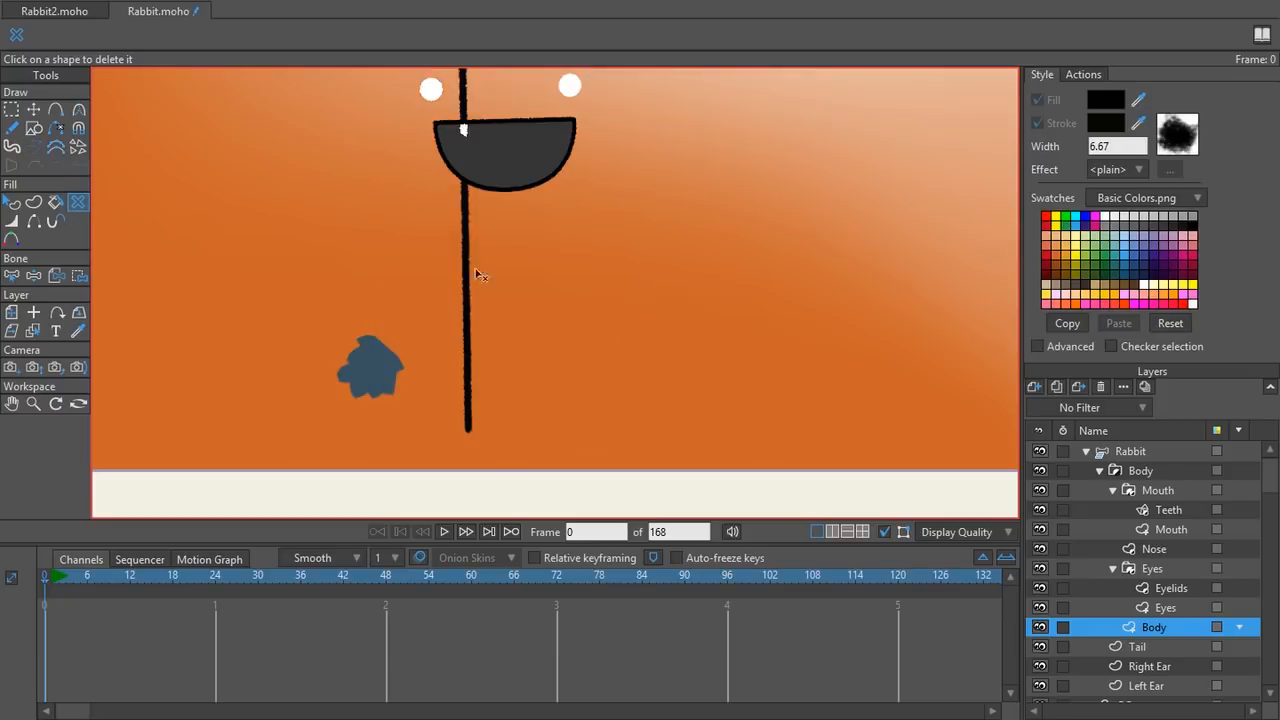
pyautogui.press('g')
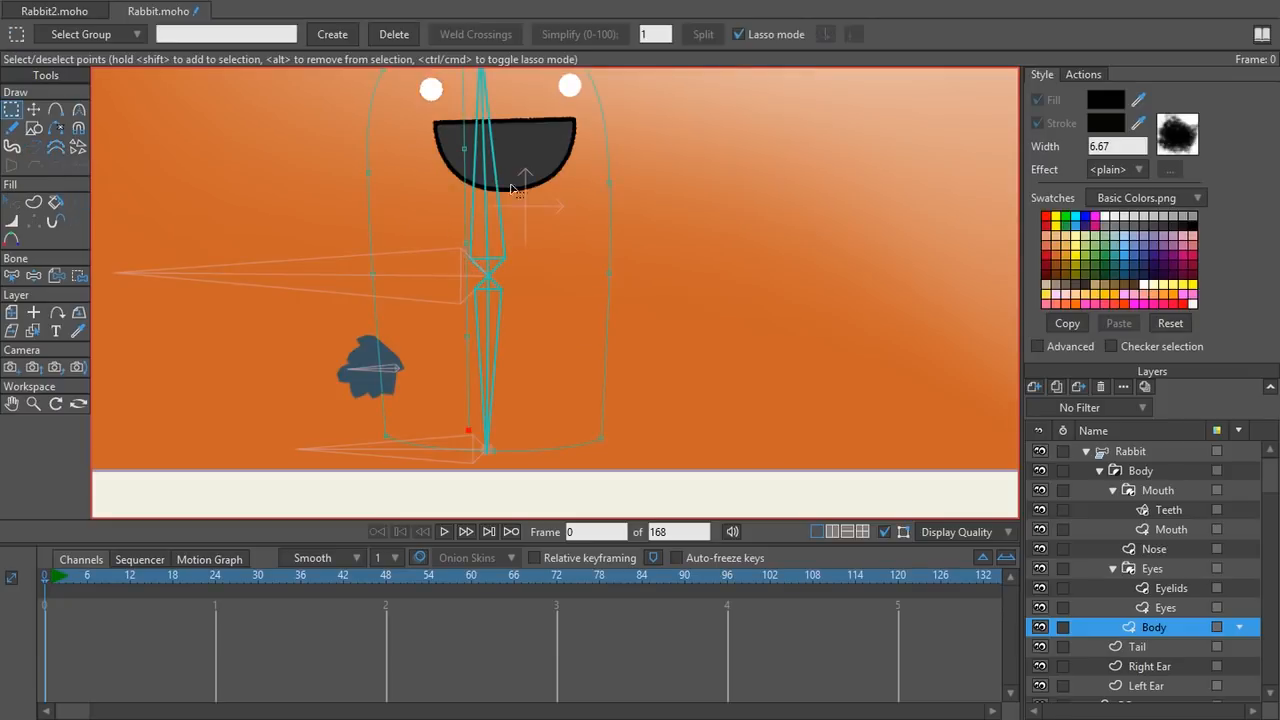
pyautogui.scroll(-1, 466, 211)
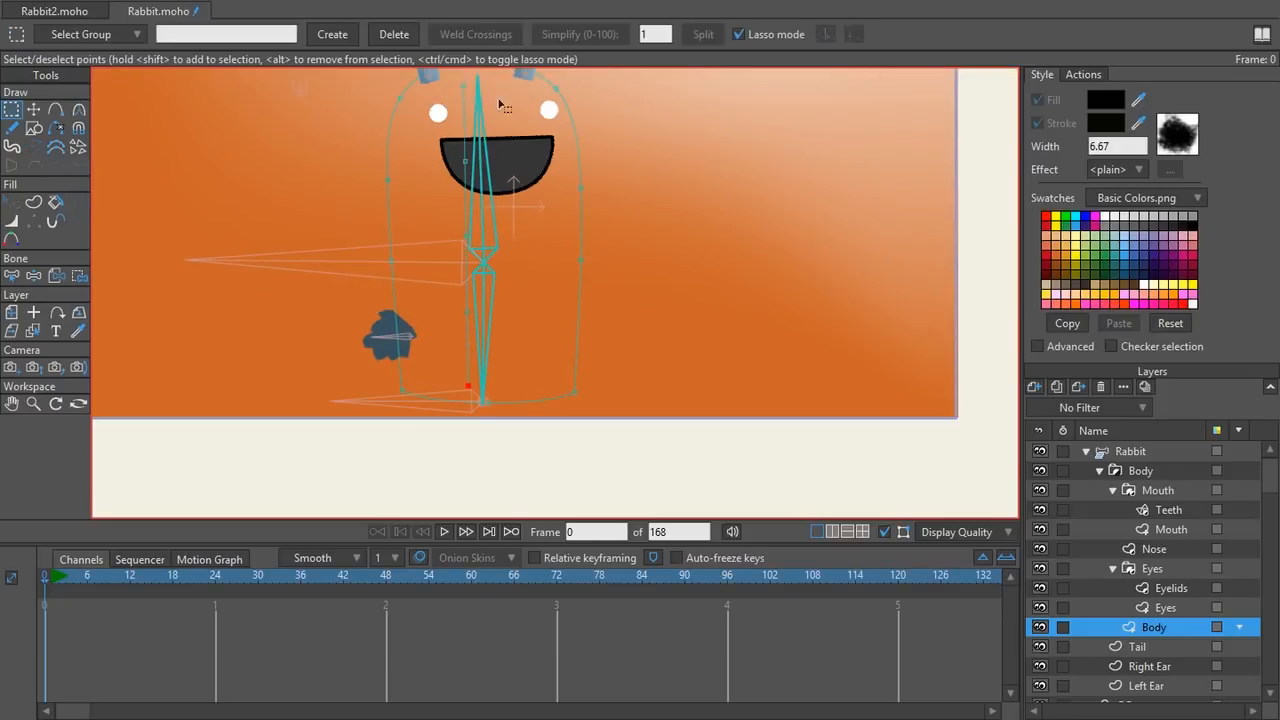
pyautogui.scroll(1, 449, 386)
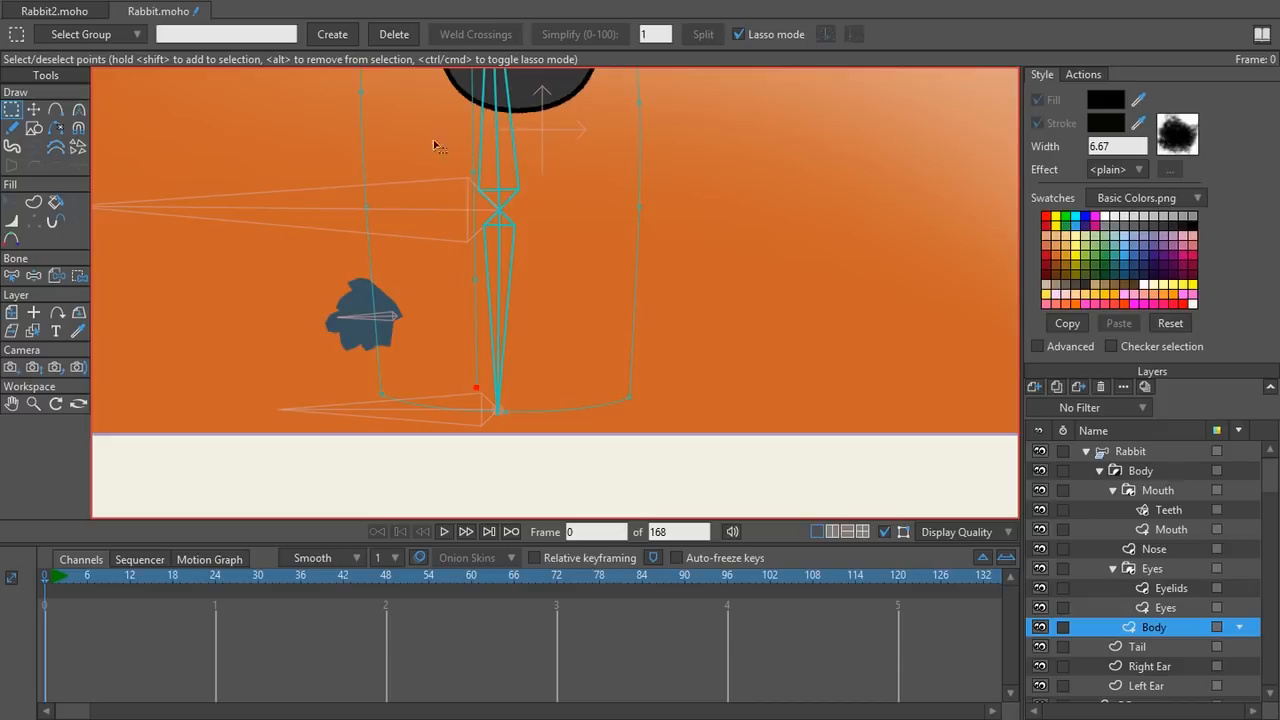
pyautogui.scroll(-1, 480, 95)
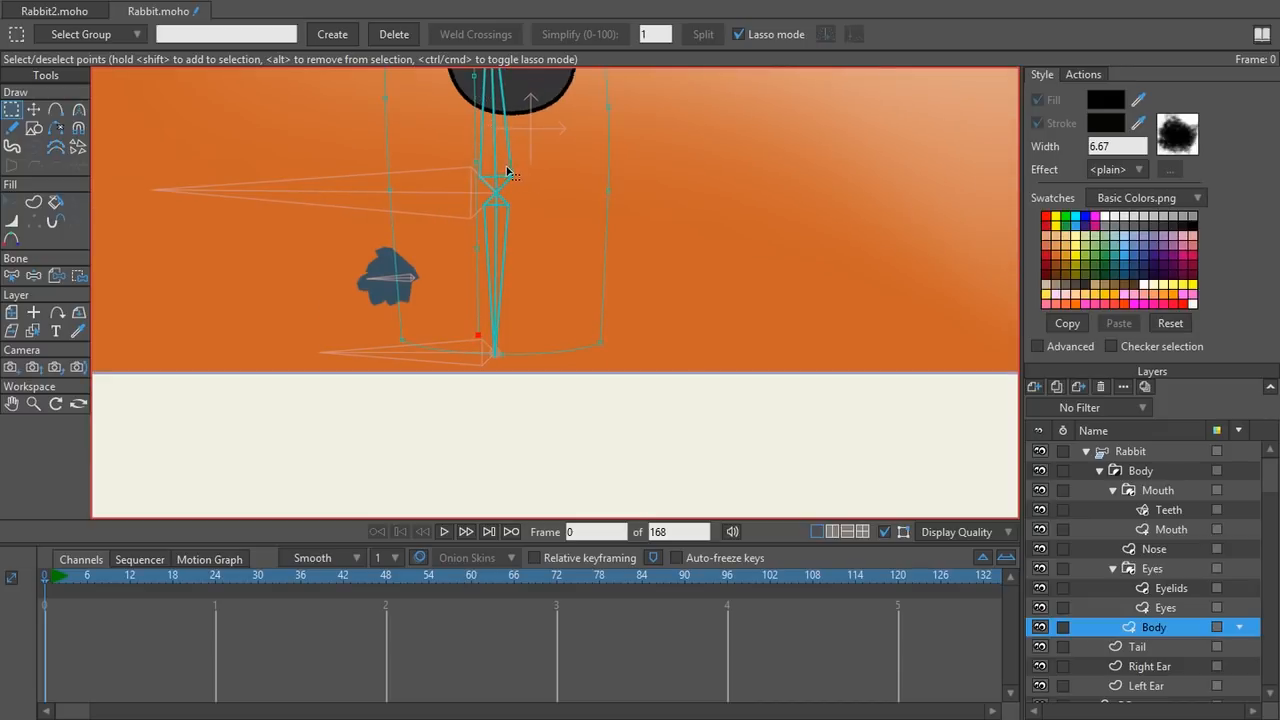
# - Select the Body outline together with the vertical line and create one black fill shape from them
pyautogui.press('u')
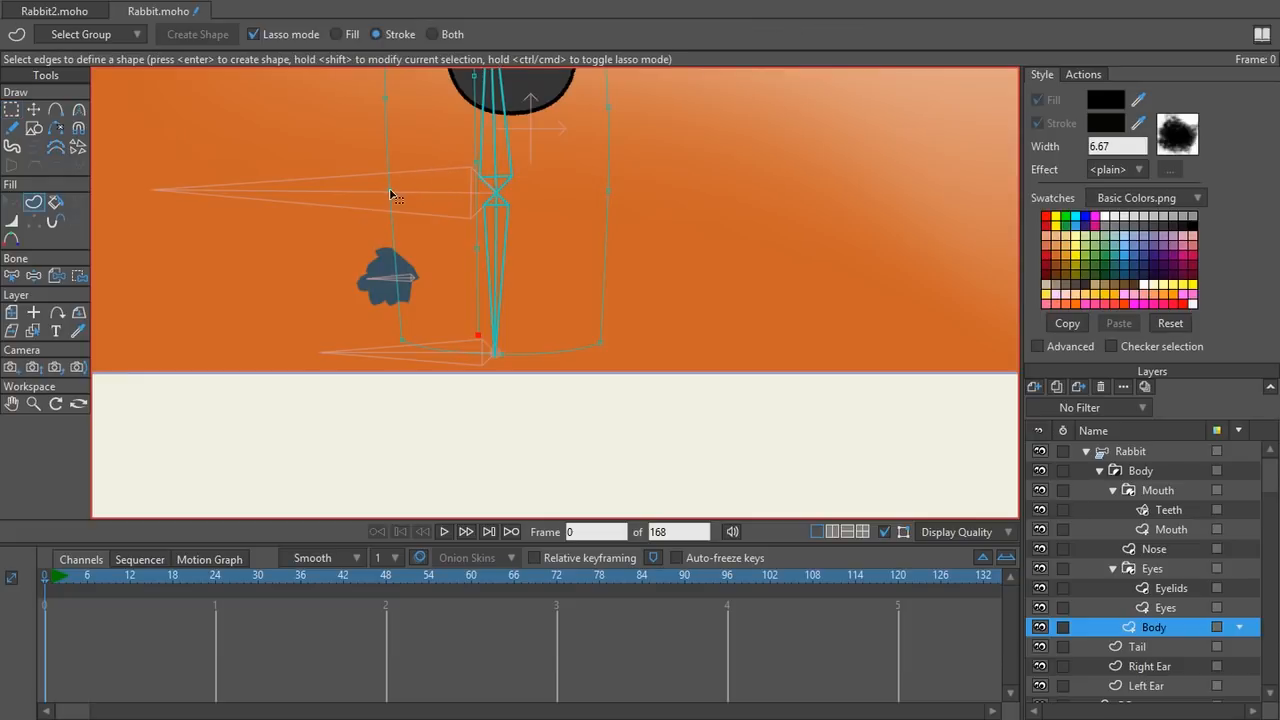
pyautogui.click(391, 186)
pyautogui.scroll(1, 464, 208)
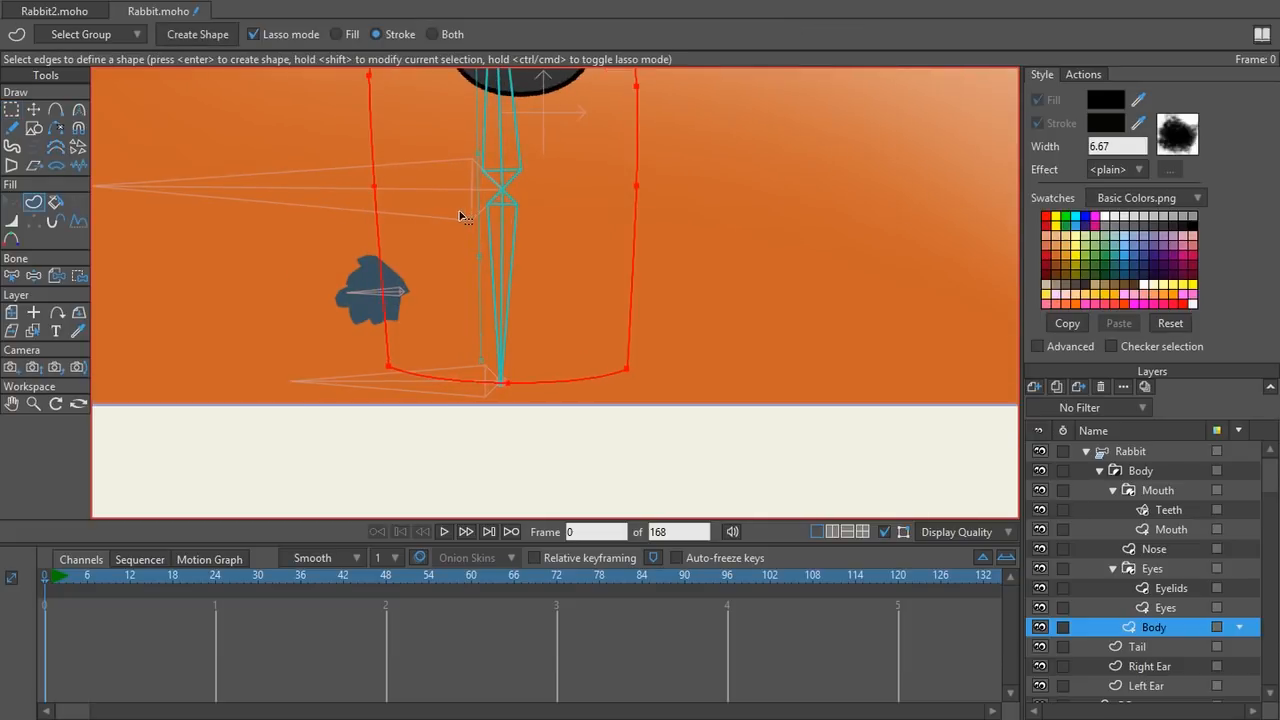
pyautogui.moveTo(460, 214); pyautogui.dragTo(449, 338)
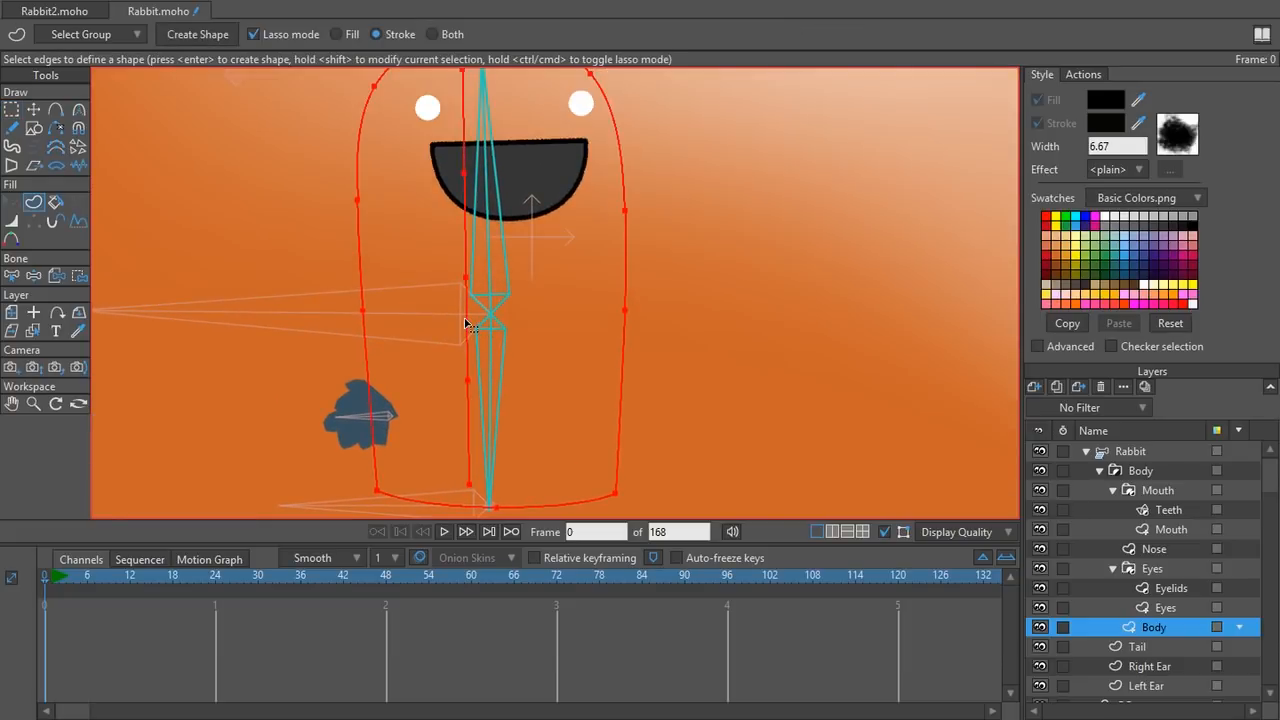
pyautogui.scroll(-2, 447, 190)
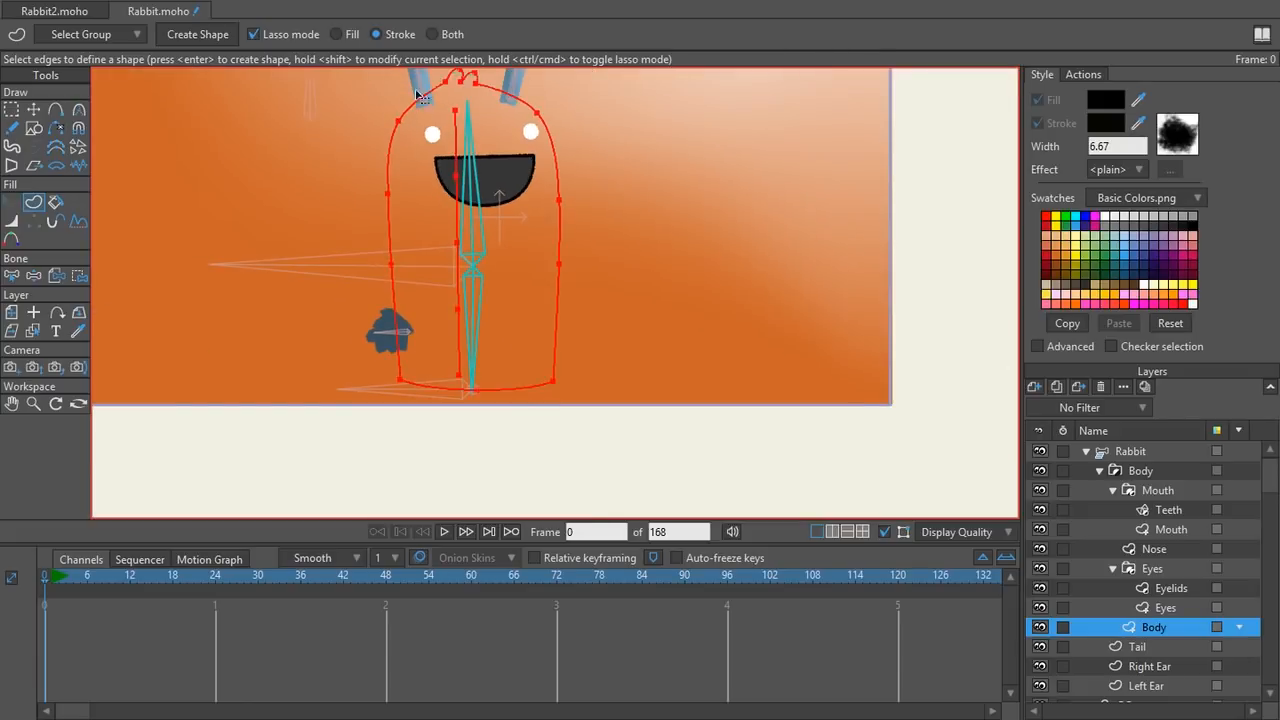
pyautogui.click(336, 34)
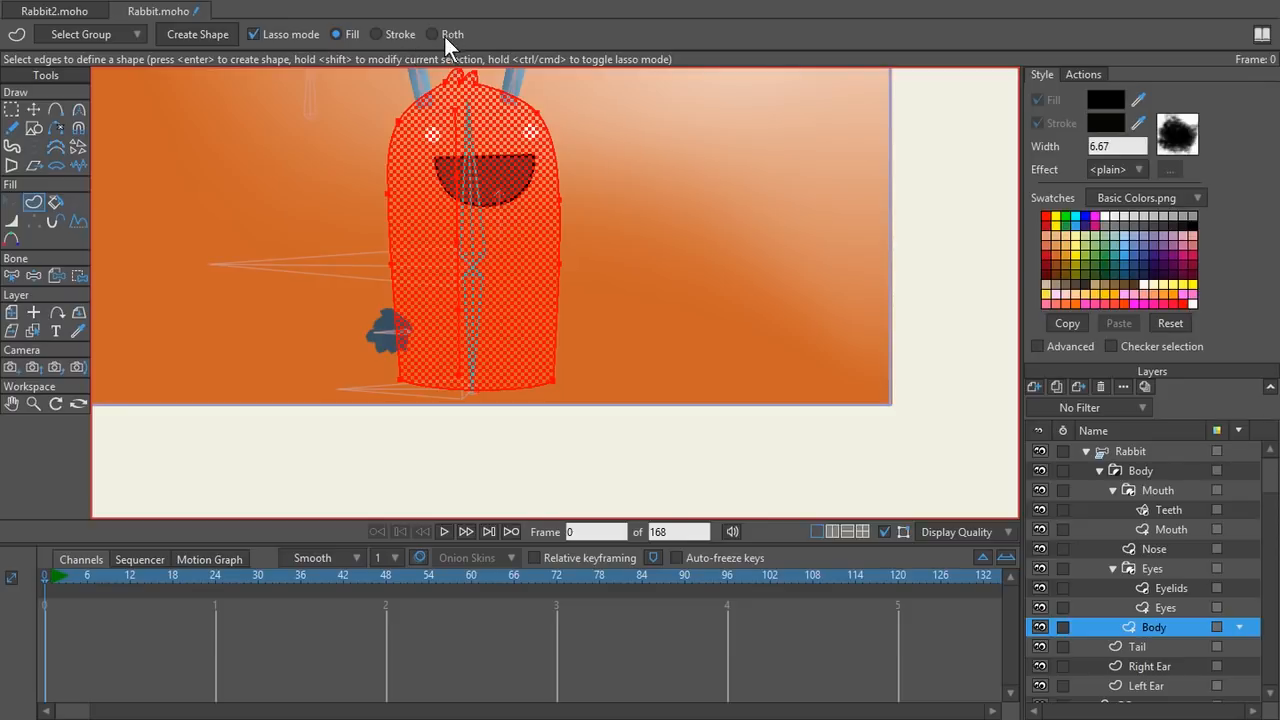
pyautogui.click(210, 35)
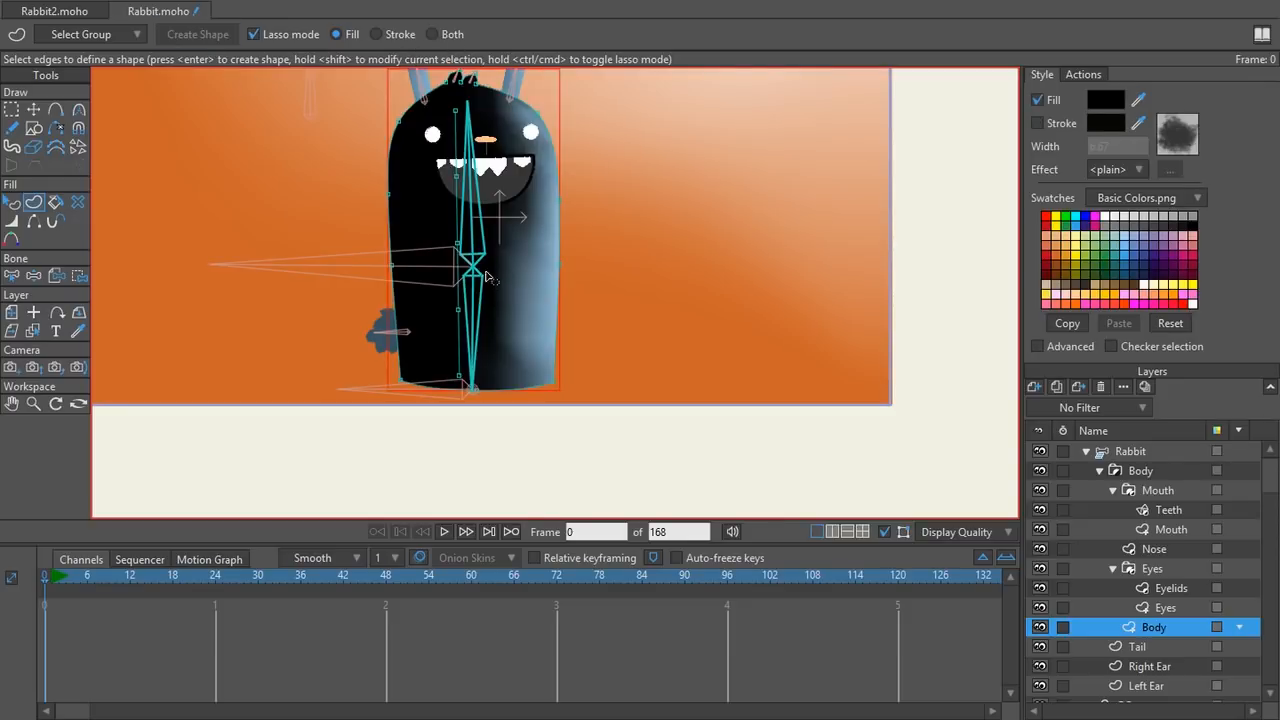
# - Undo the black fill shape, the shape deletions and the line's stroke shape
pyautogui.hotkey('ctrl', 'a')
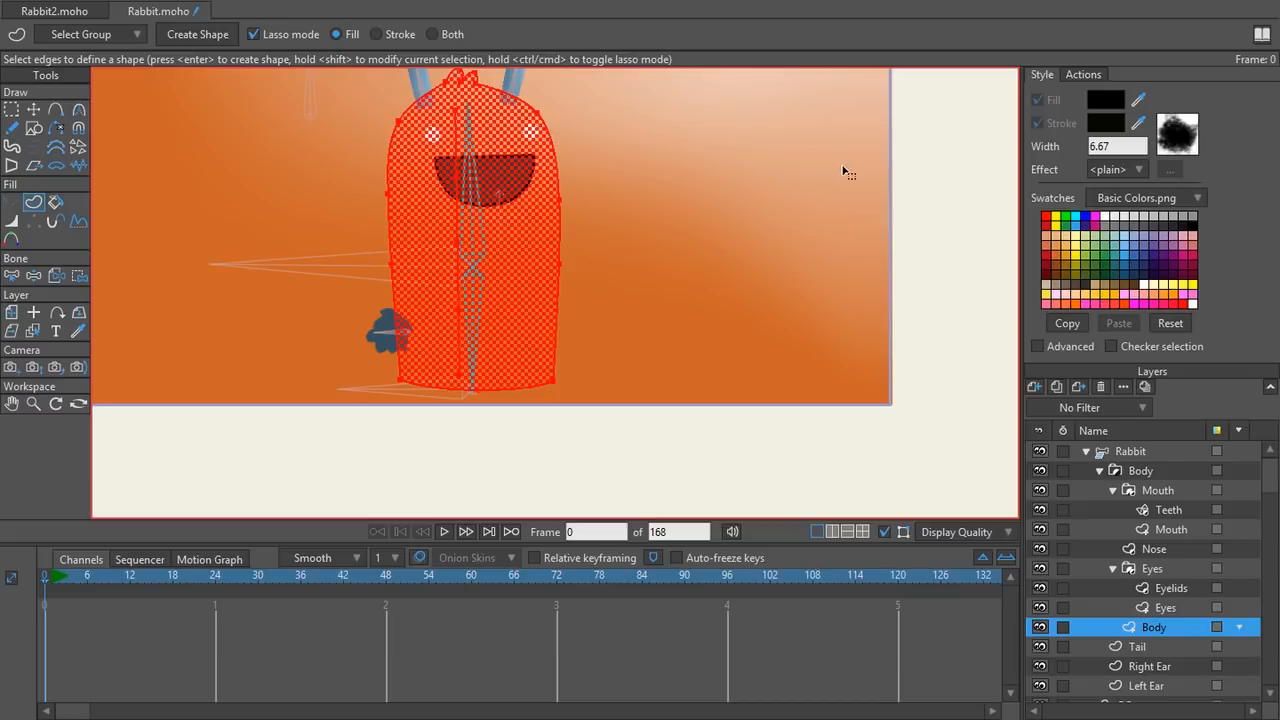
pyautogui.click(477, 474)
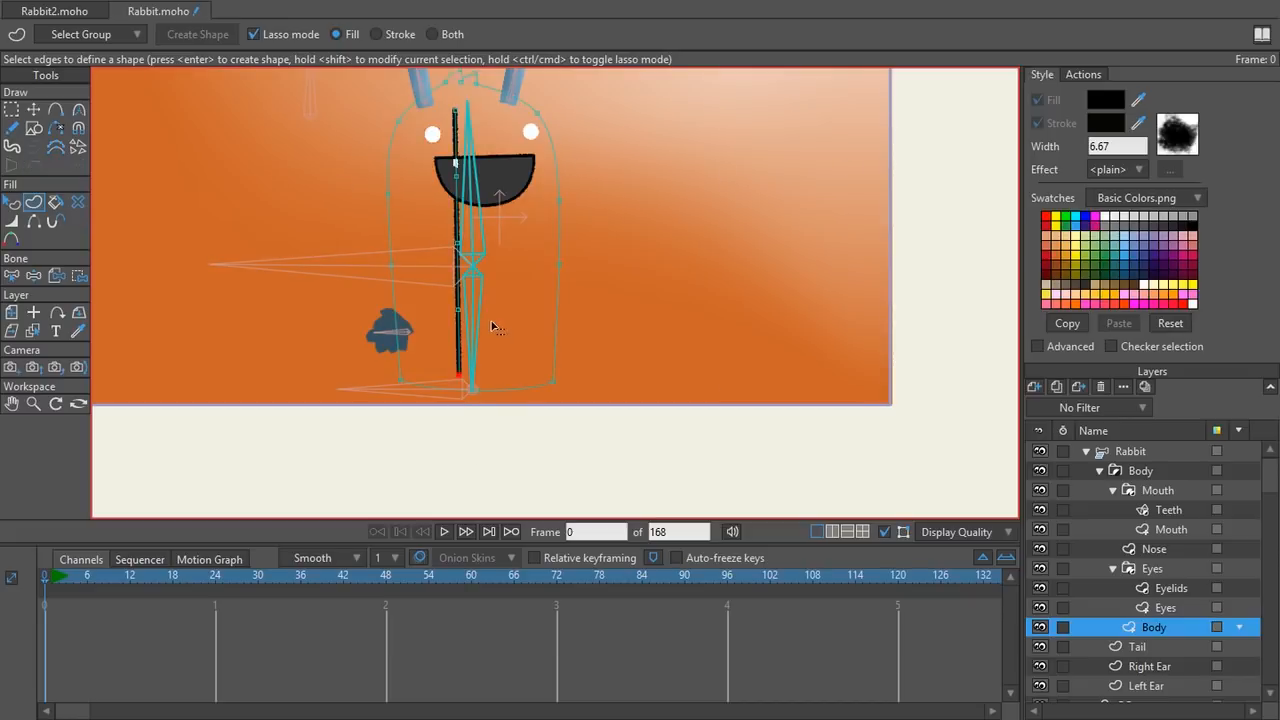
pyautogui.hotkey('ctrl', 'z')
pyautogui.hotkey('ctrl', 'z')
pyautogui.hotkey('ctrl', 'z')
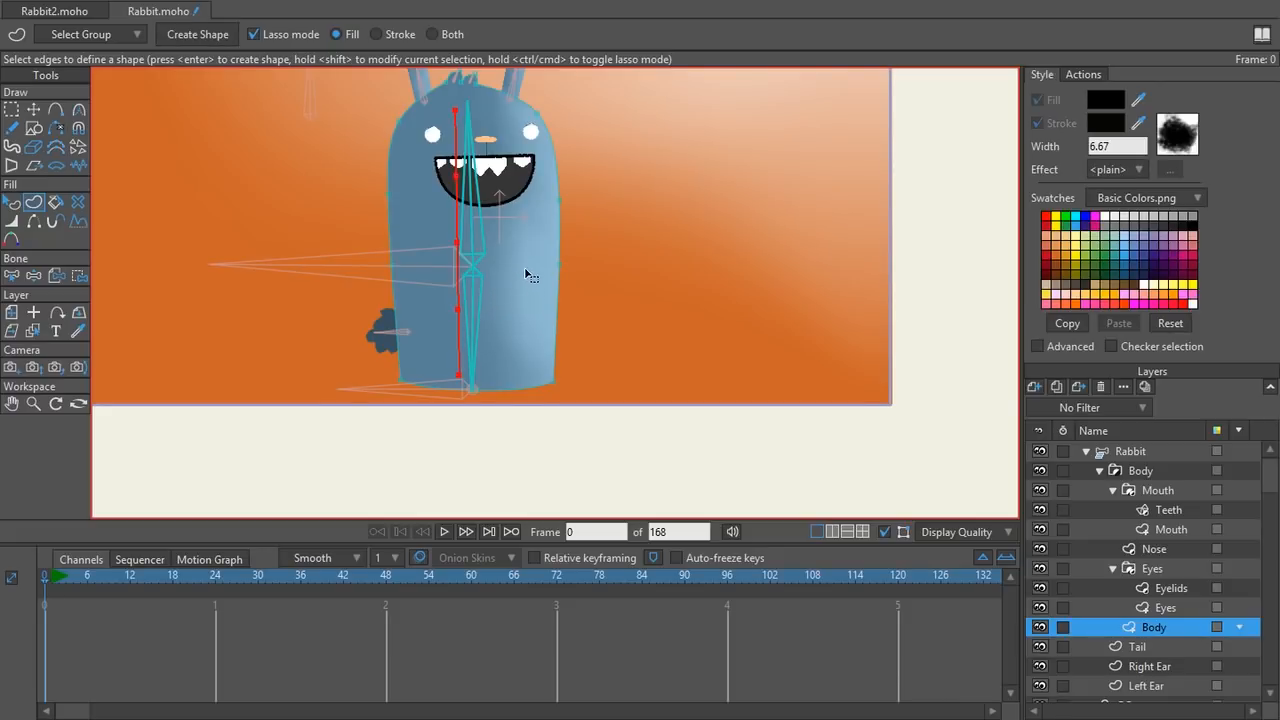
# - Carry the Body's blue fill over as the current style and delete the Body's fill shape
pyautogui.press('q')
pyautogui.click(527, 283)
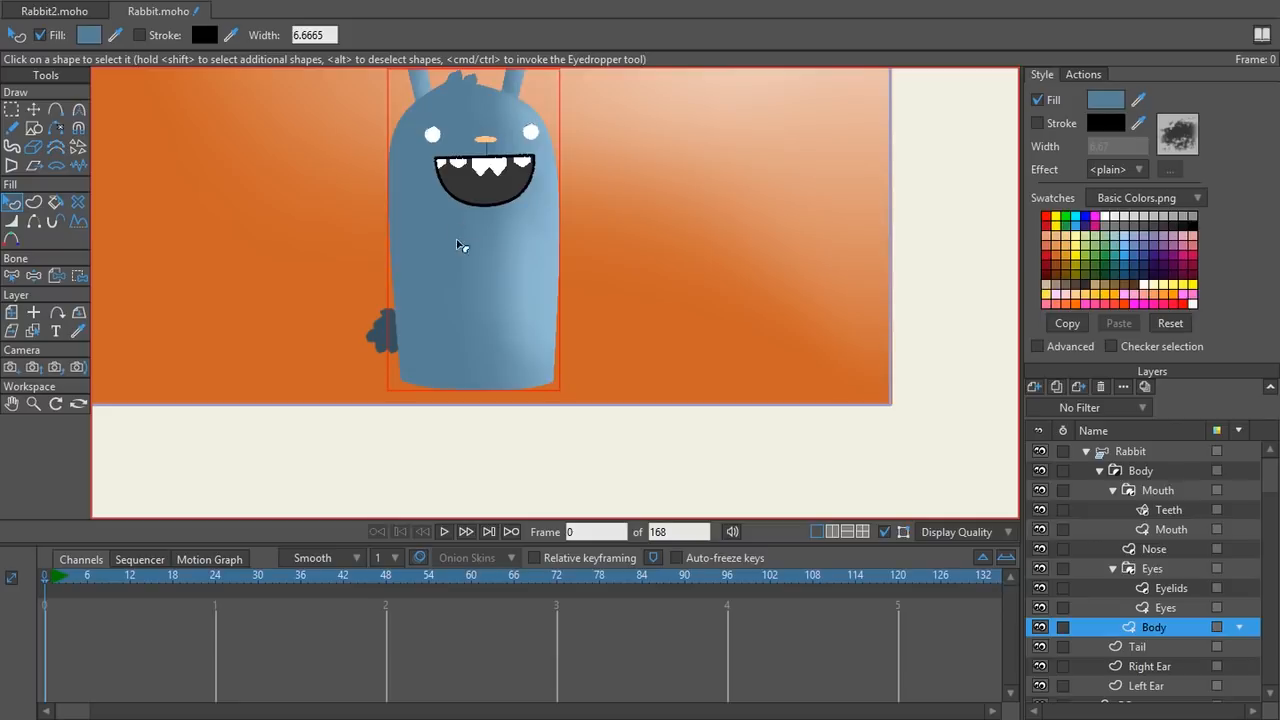
pyautogui.press('g')
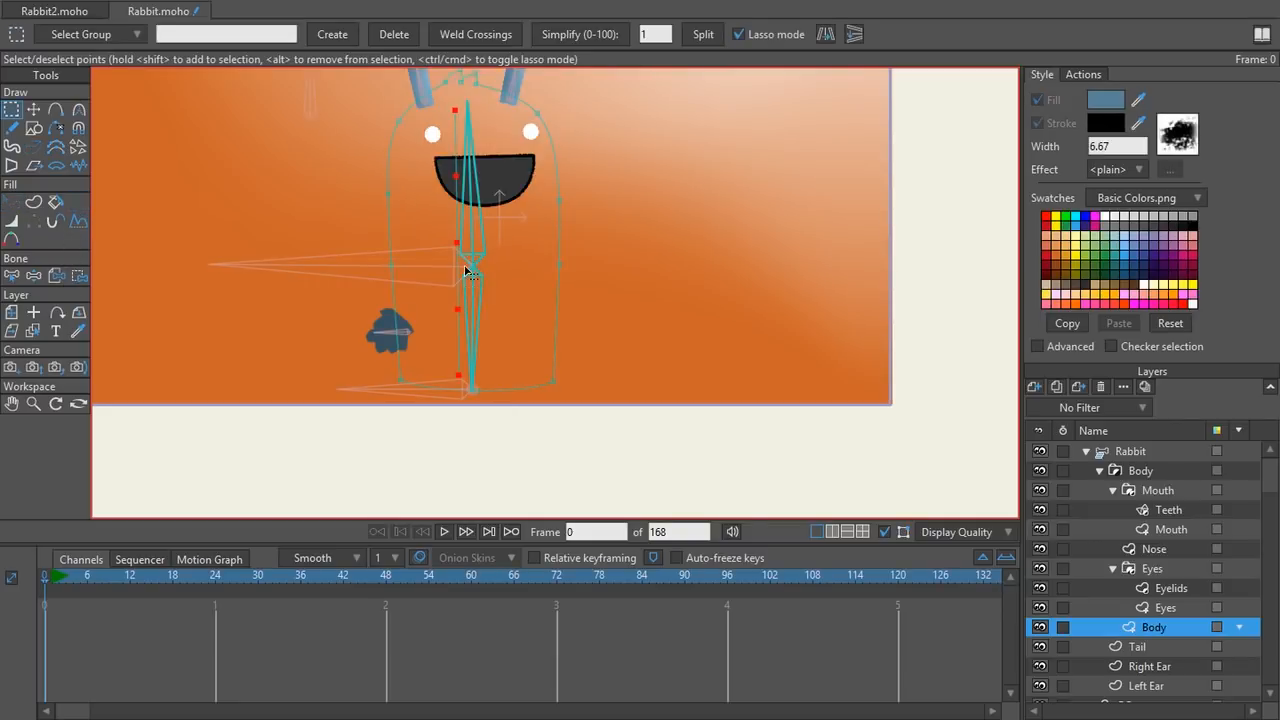
# - Create one blue fill shape from the Body outline and the vertical interior line together
pyautogui.scroll(1, 498, 241)
pyautogui.moveTo(526, 216); pyautogui.dragTo(520, 257)
pyautogui.scroll(-1, 518, 257)
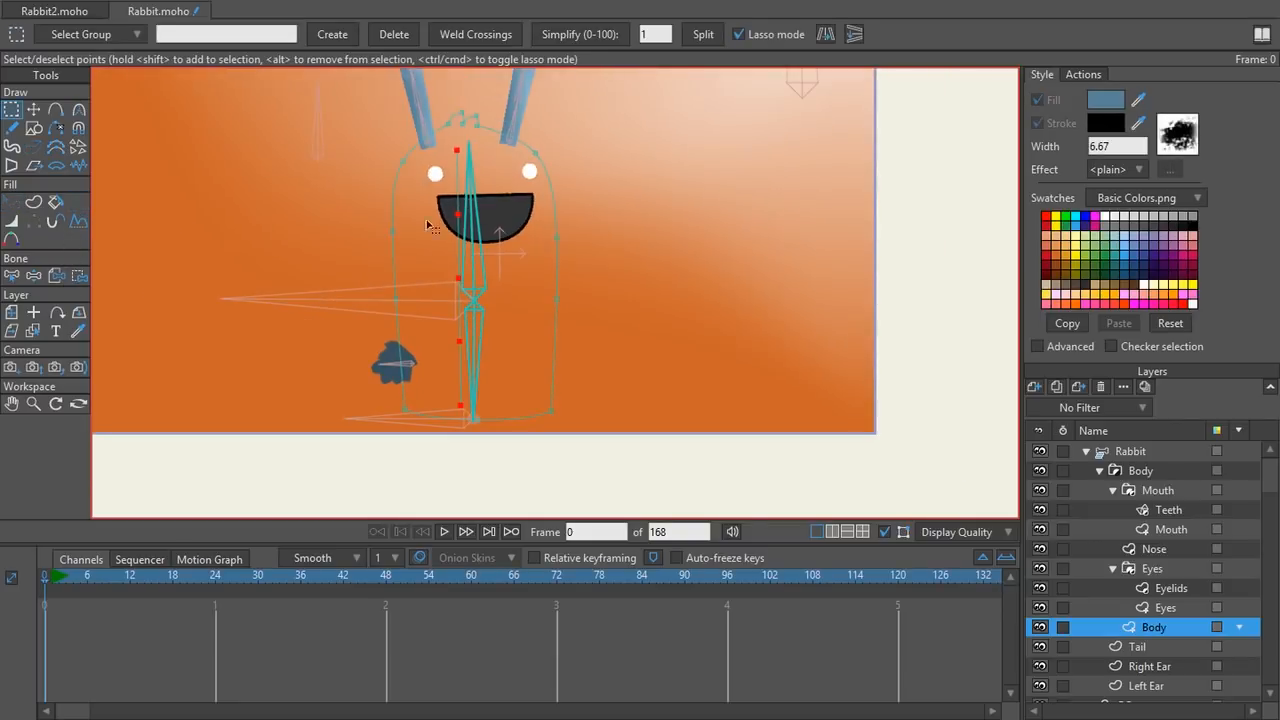
pyautogui.press('u')
pyautogui.click(421, 221)
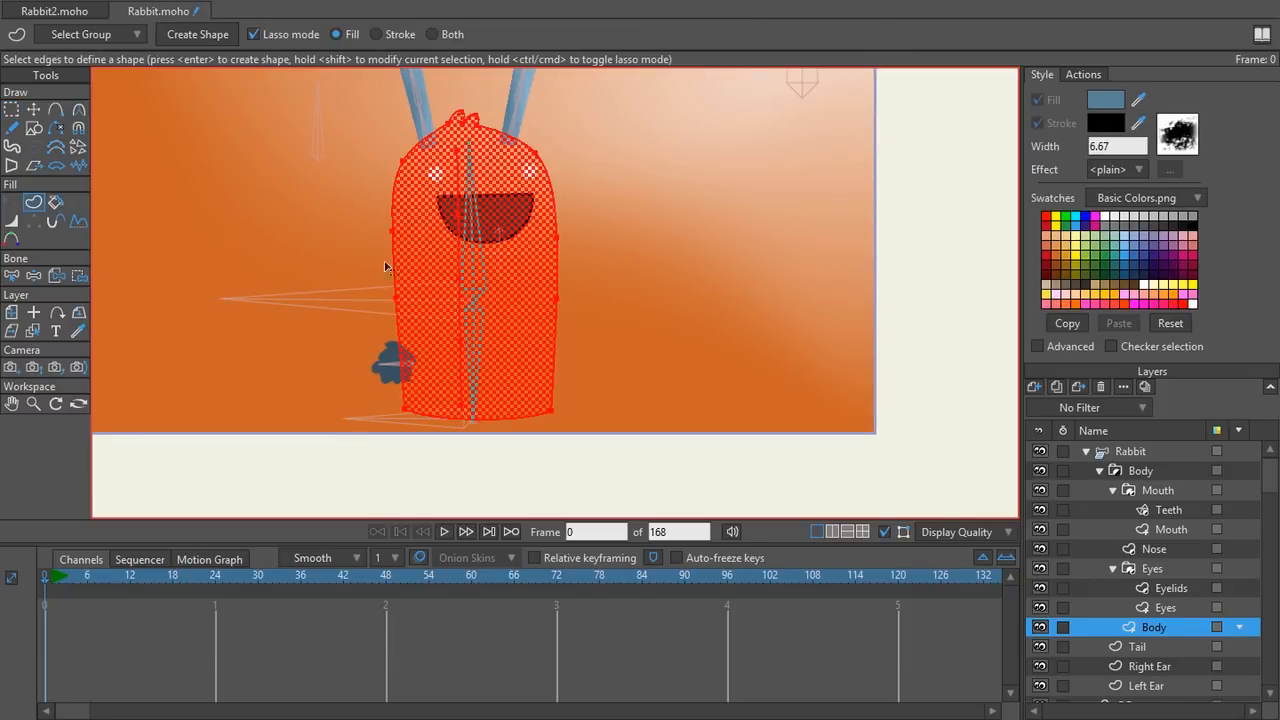
pyautogui.click(206, 36)
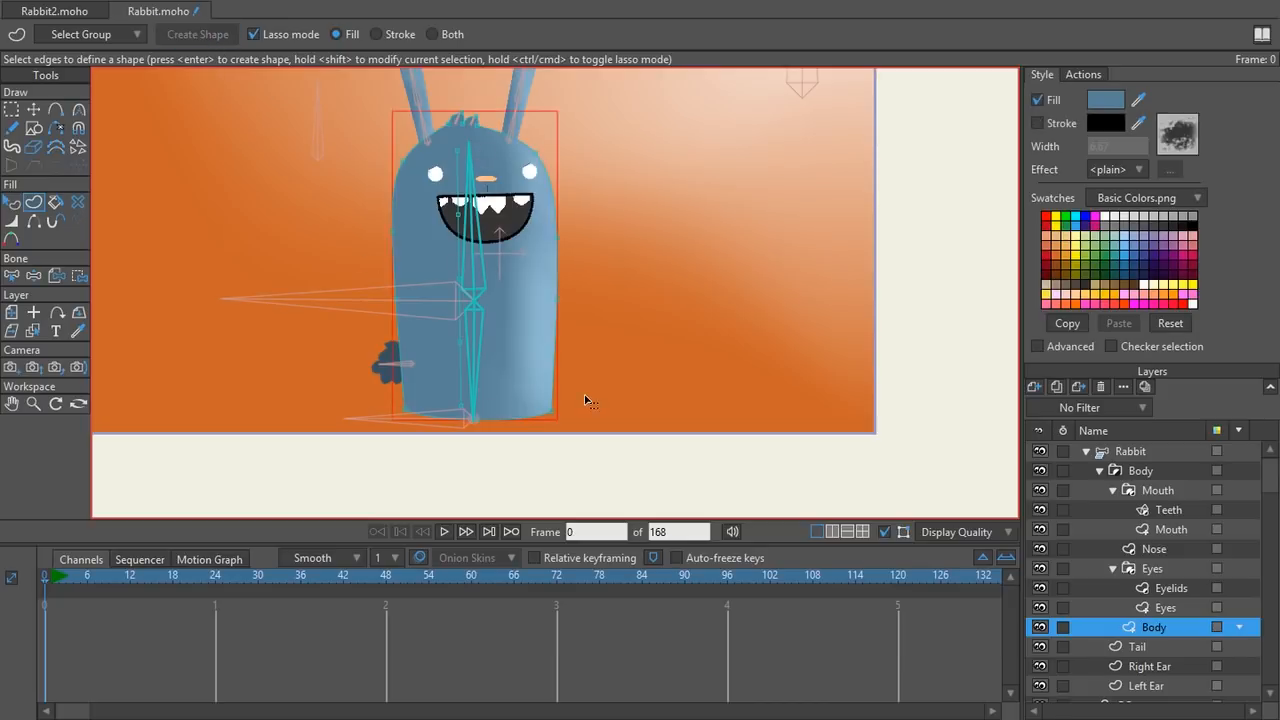
# - Enter Body Shadow as the group name for the interior line's selected points
pyautogui.scroll(2, 505, 398)
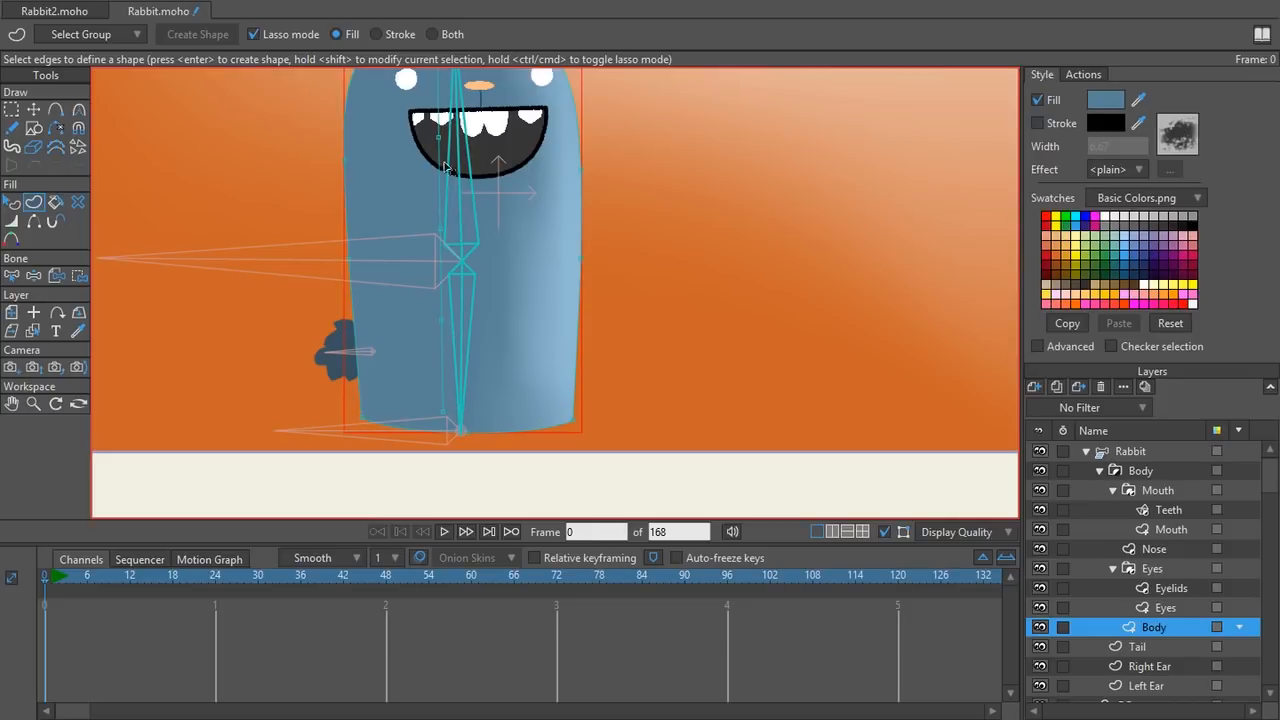
pyautogui.scroll(-1, 446, 124)
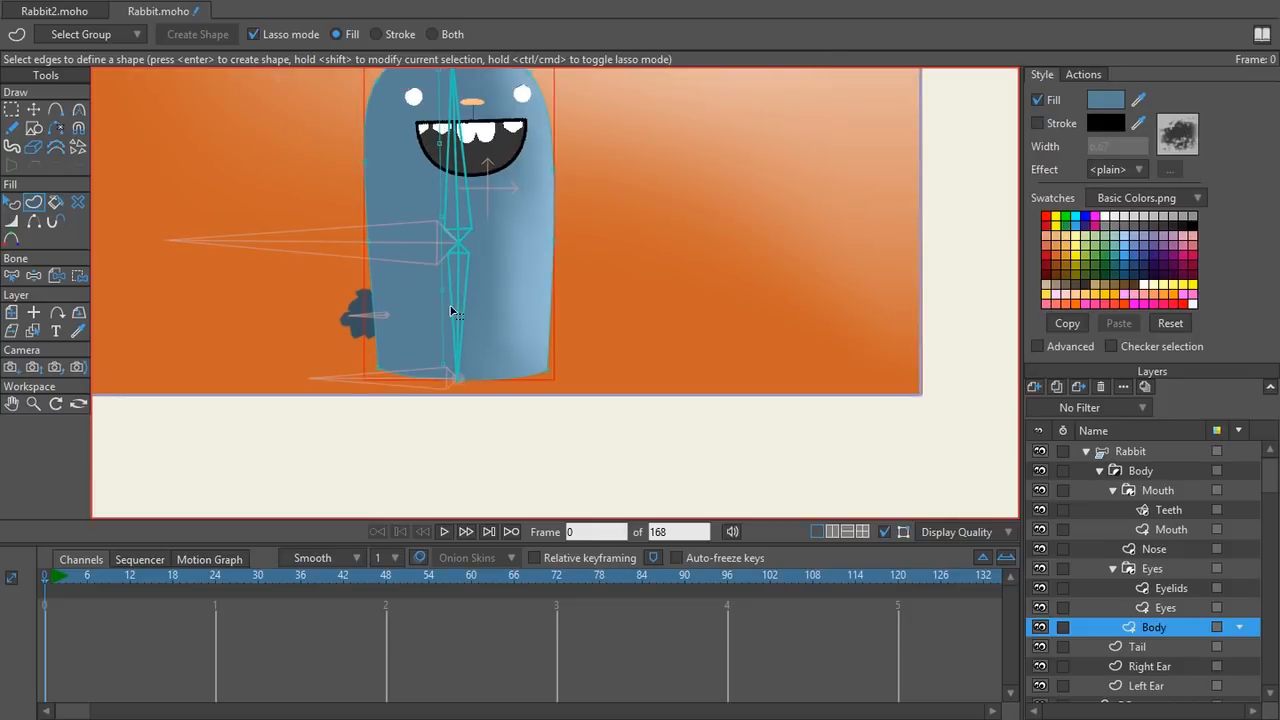
pyautogui.scroll(1, 450, 311)
pyautogui.scroll(1, 450, 328)
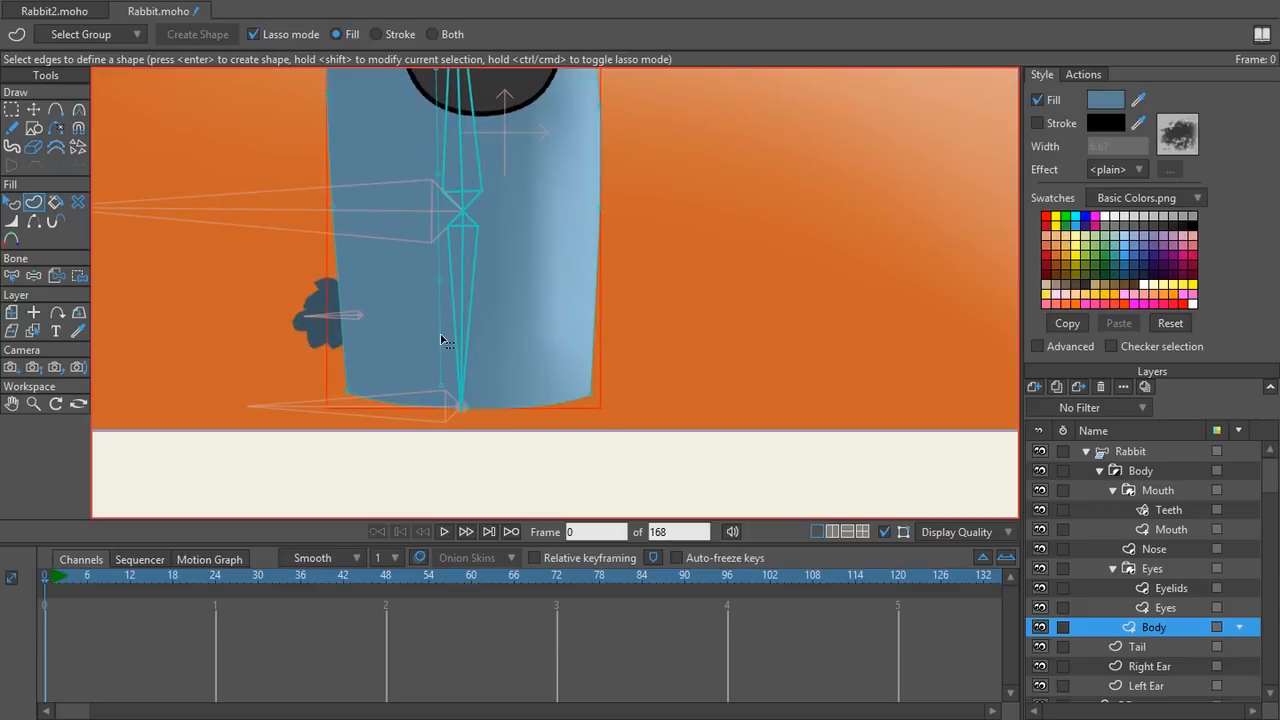
pyautogui.press('g')
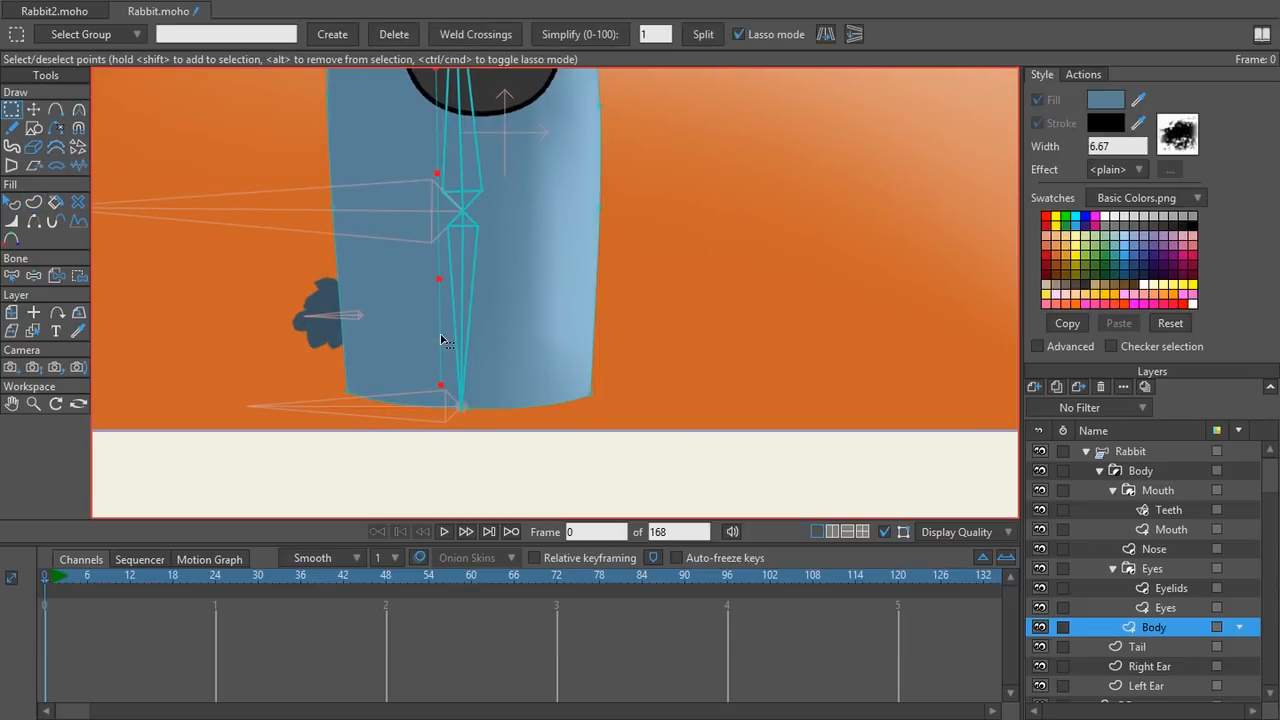
pyautogui.press('k')
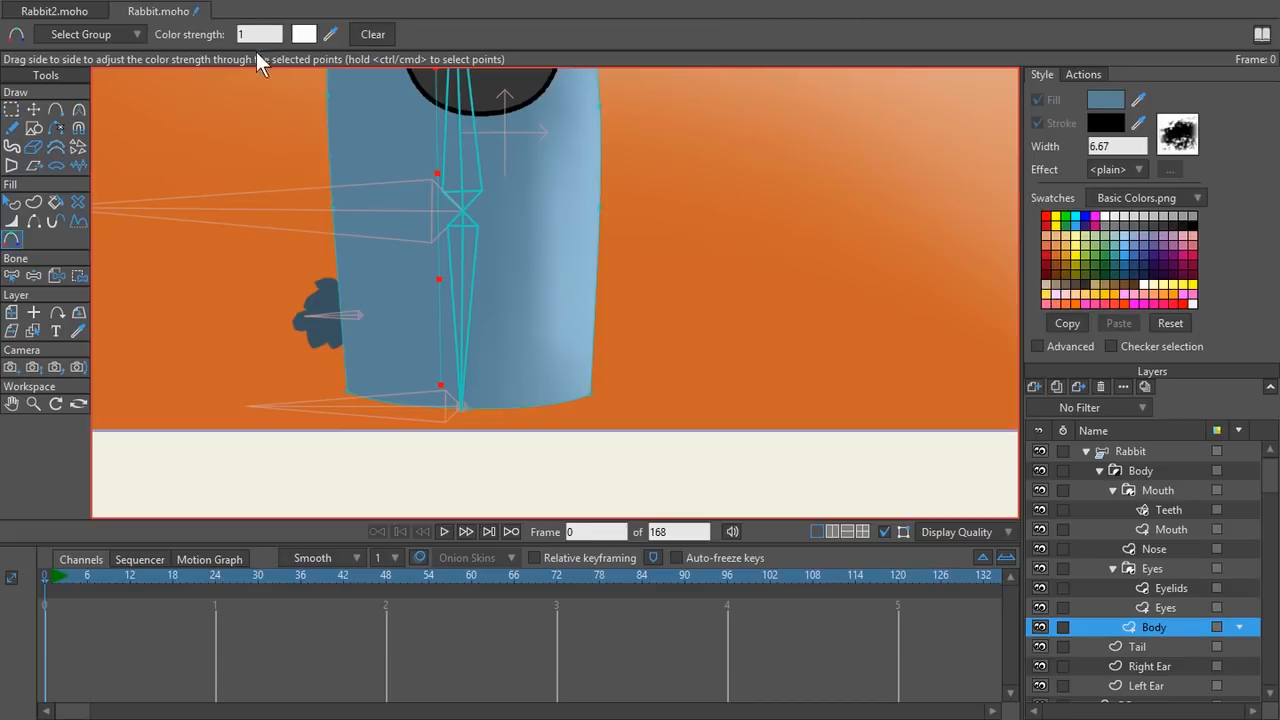
pyautogui.scroll(-2, 362, 183)
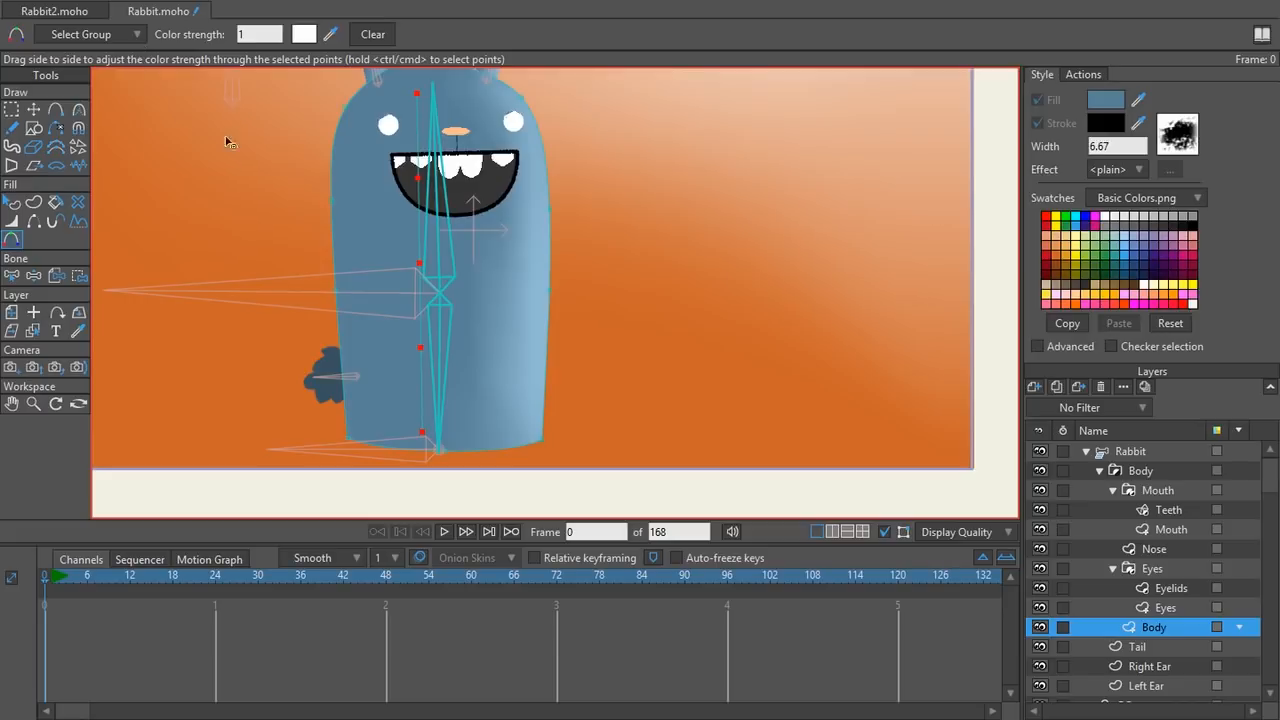
pyautogui.press('g')
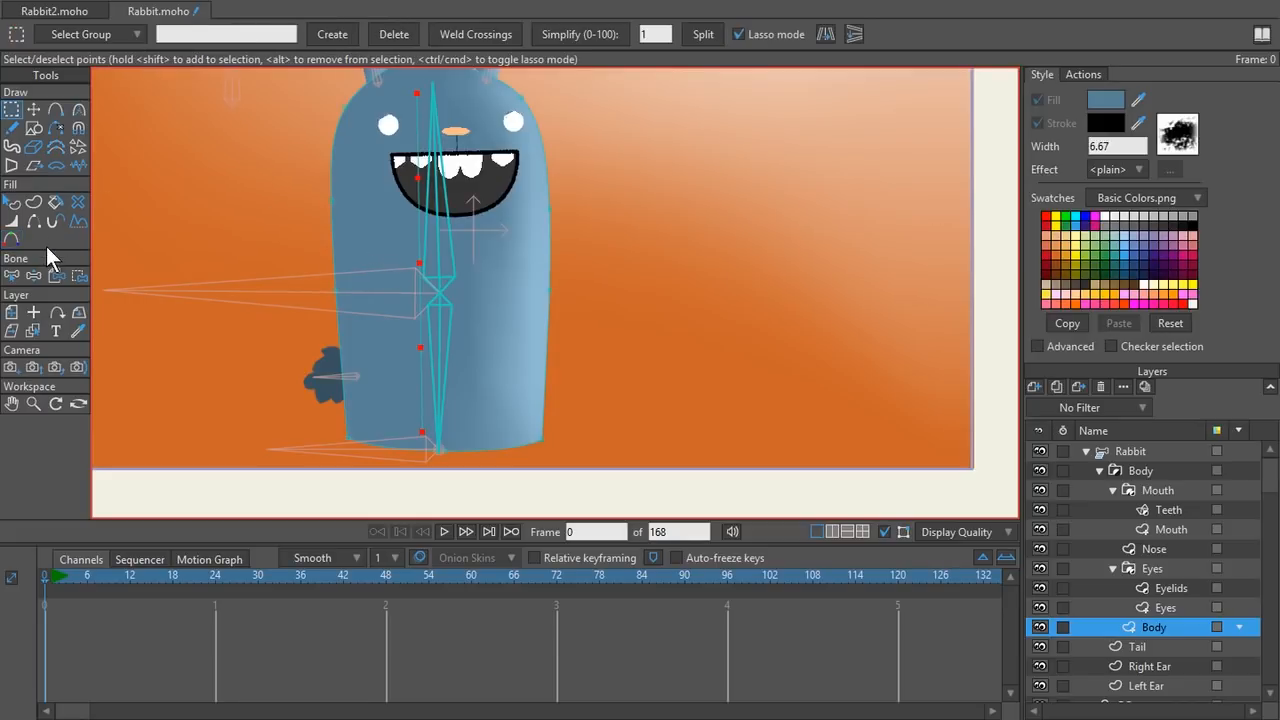
pyautogui.click(235, 34)
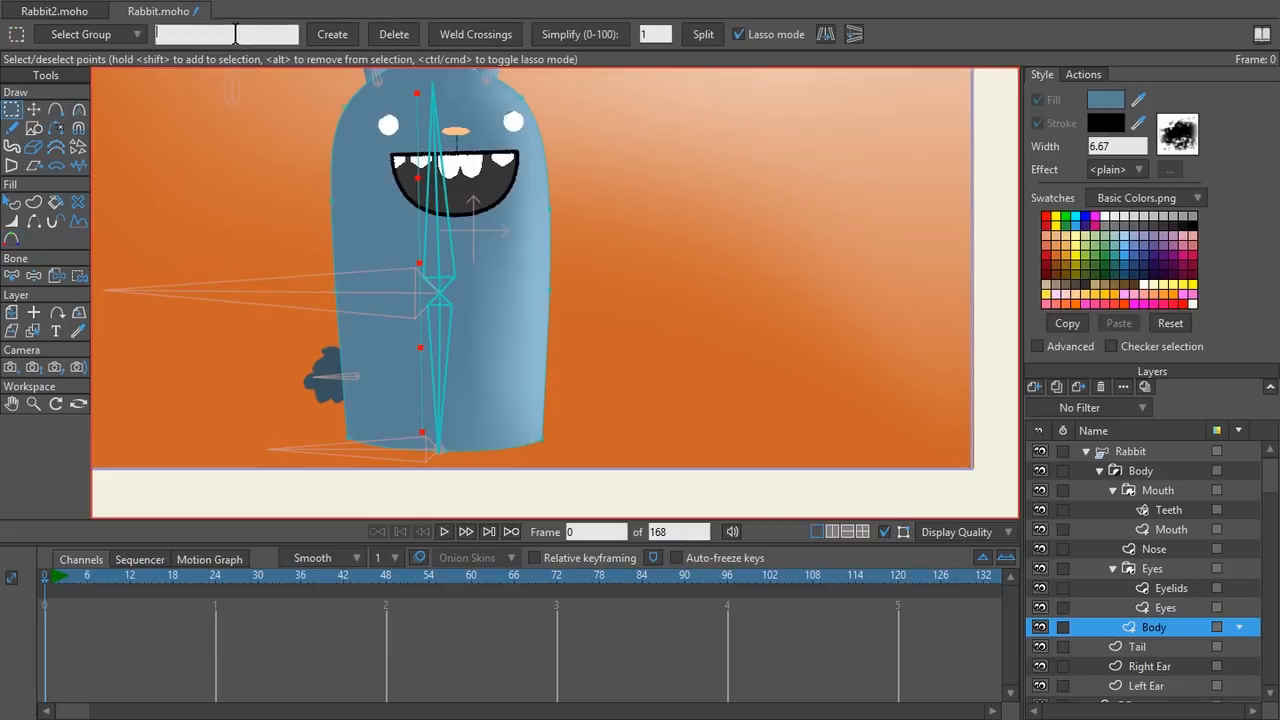
pyautogui.write('B')
pyautogui.press('Return')
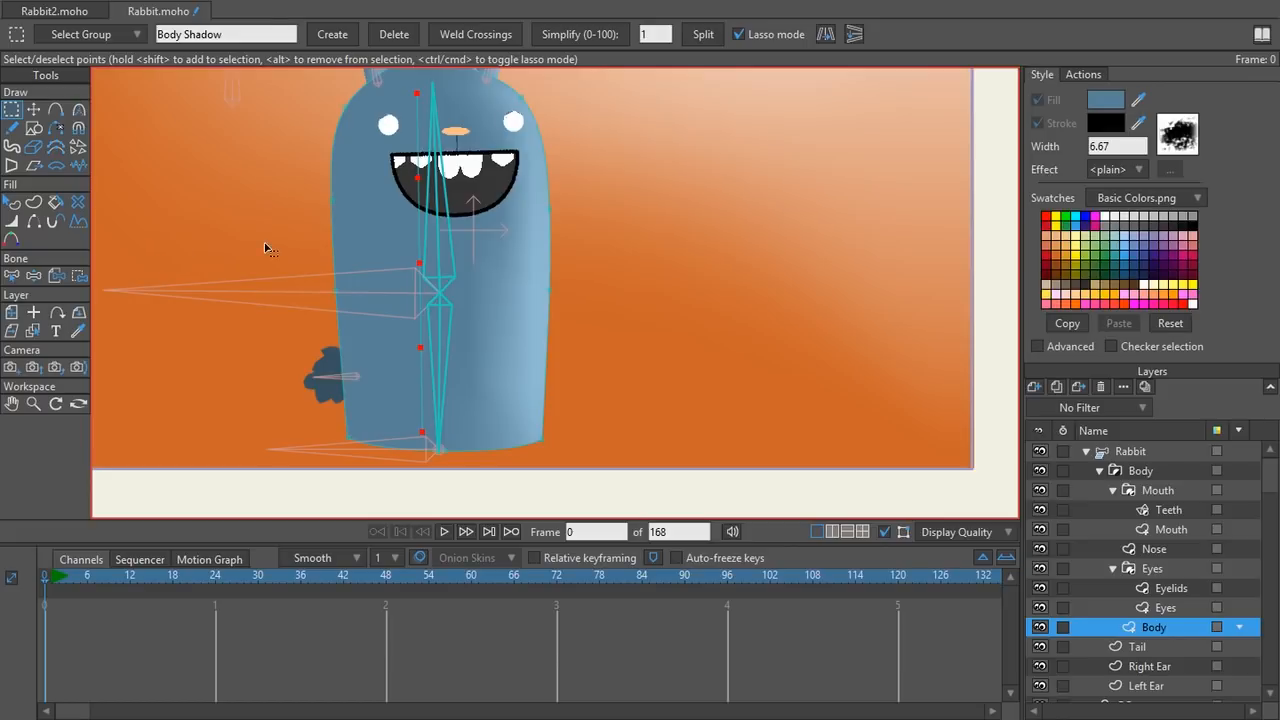
# - Give the interior line's points a color sampled from the body and darkened slightly to 537487
pyautogui.press('k')
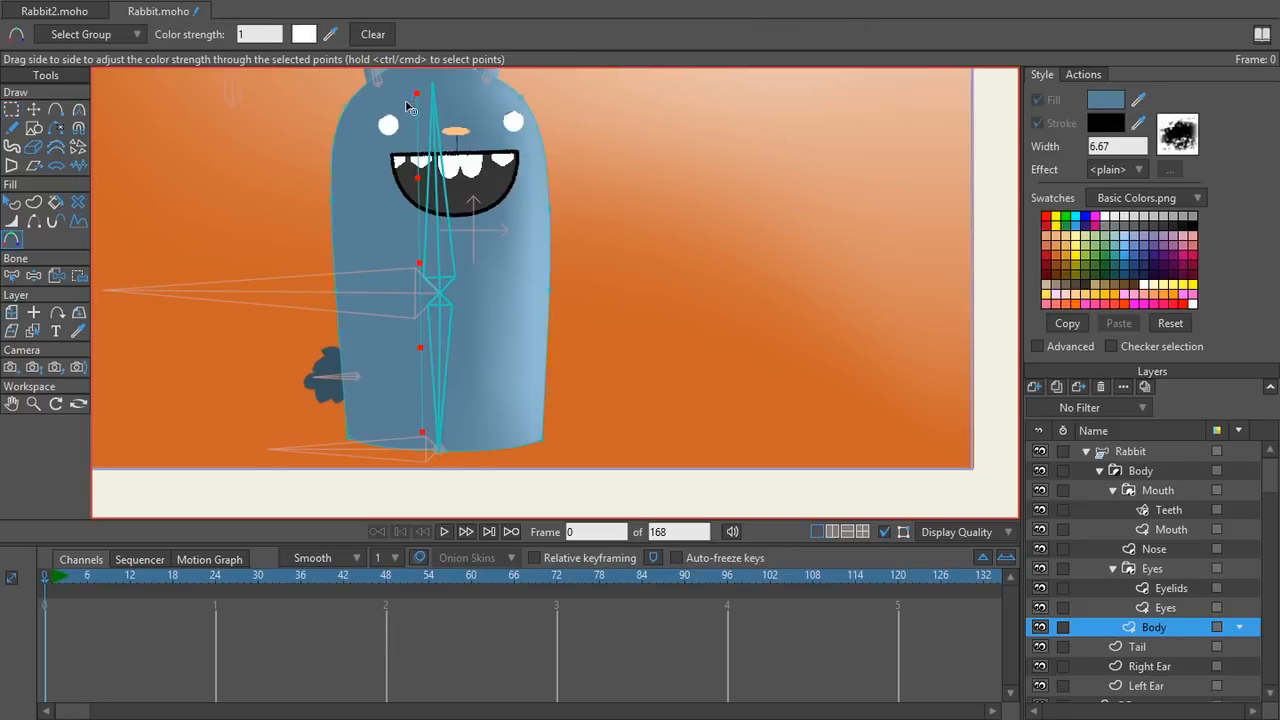
pyautogui.click(303, 34)
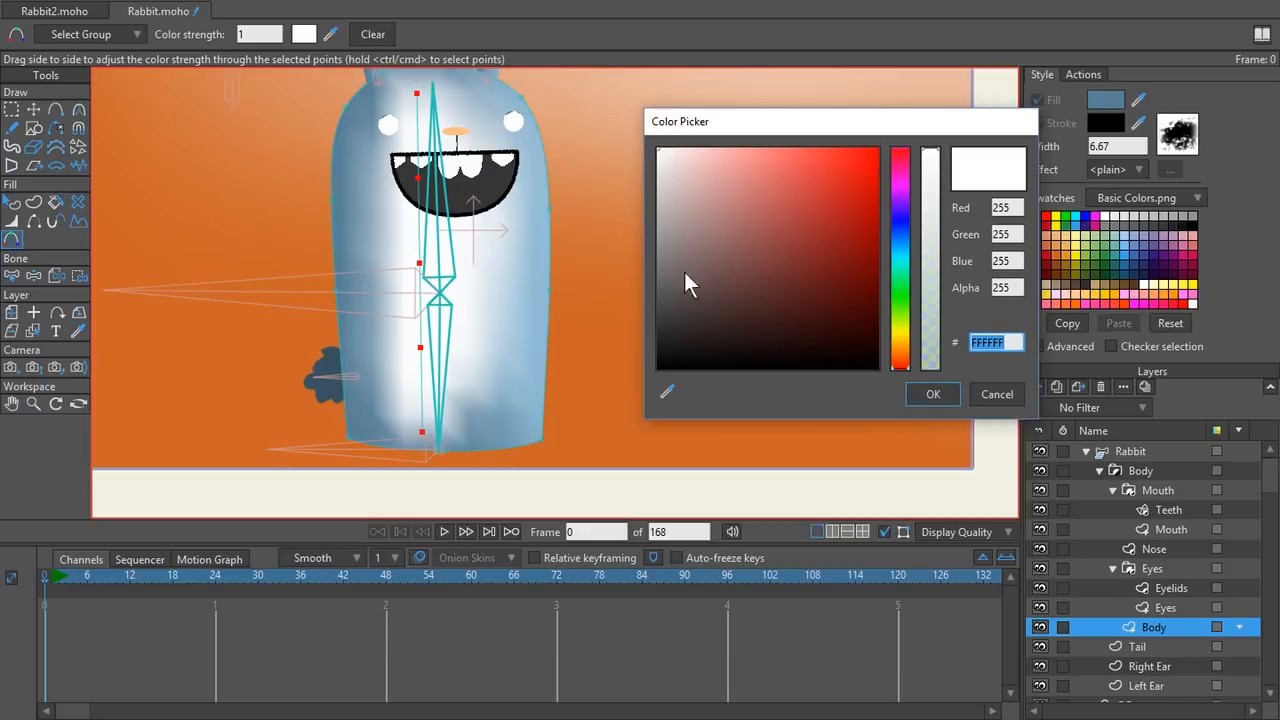
pyautogui.moveTo(666, 390); pyautogui.dragTo(359, 400)
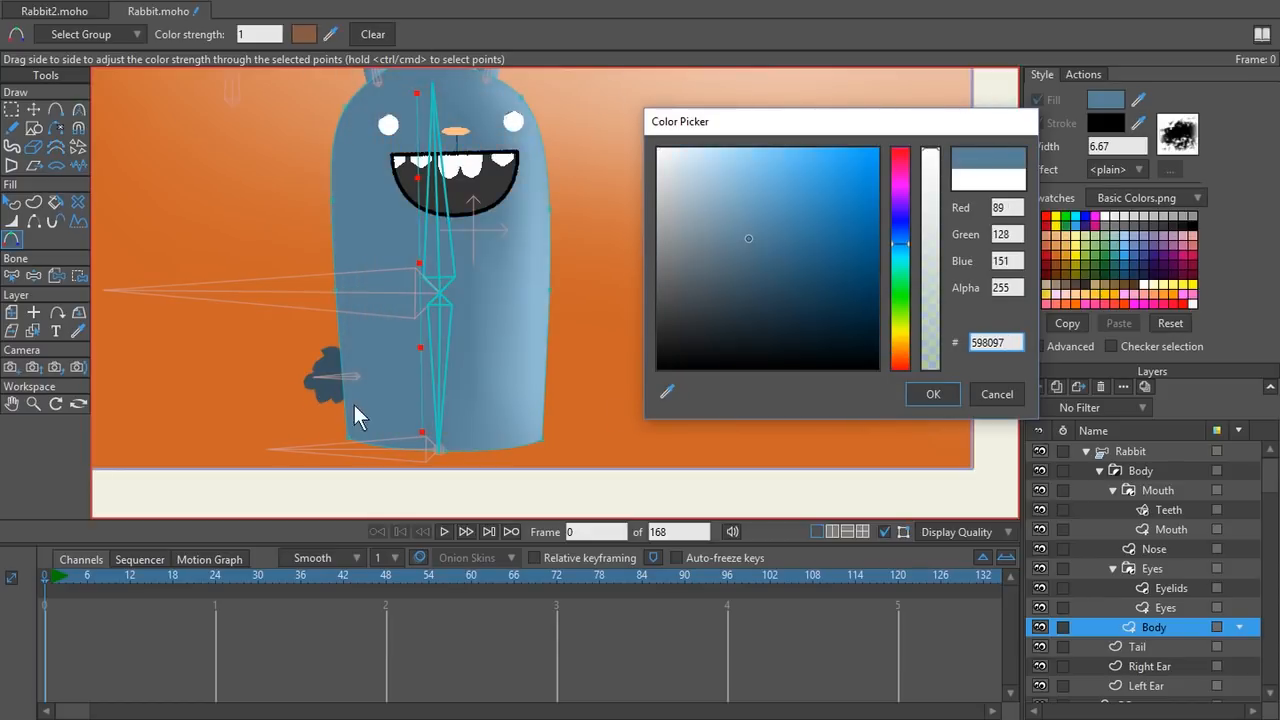
pyautogui.moveTo(746, 239)
pyautogui.mouseDown()
pyautogui.moveTo(743, 271)
pyautogui.moveTo(742, 252)
pyautogui.mouseUp()
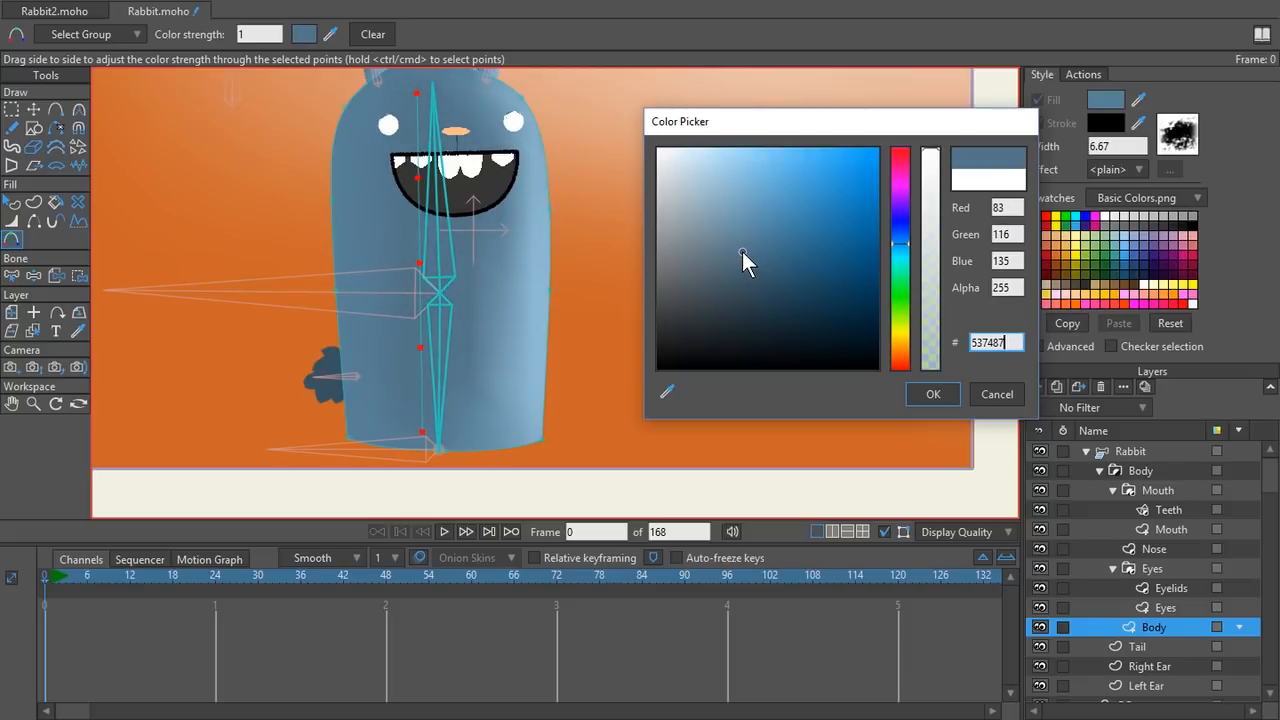
pyautogui.click(918, 390)
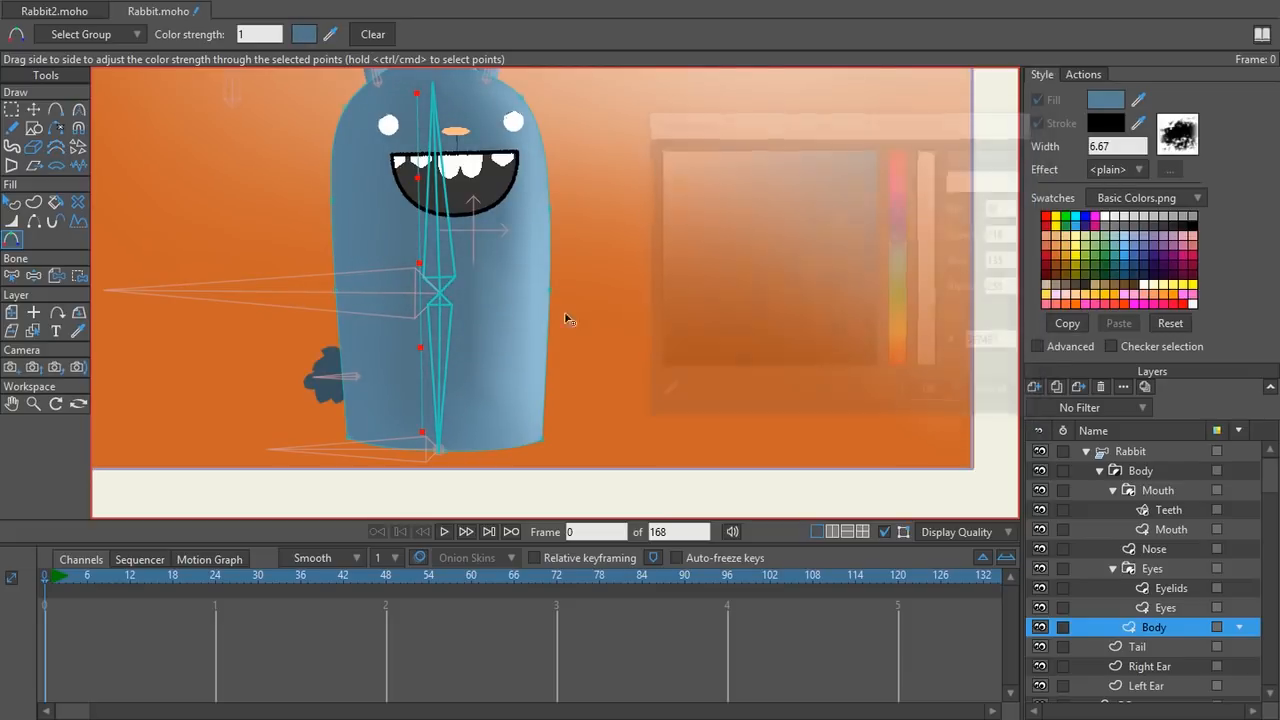
# - Set the color strength of the interior line's points to 0.34
pyautogui.scroll(-3, 392, 224)
pyautogui.scroll(2, 393, 224)
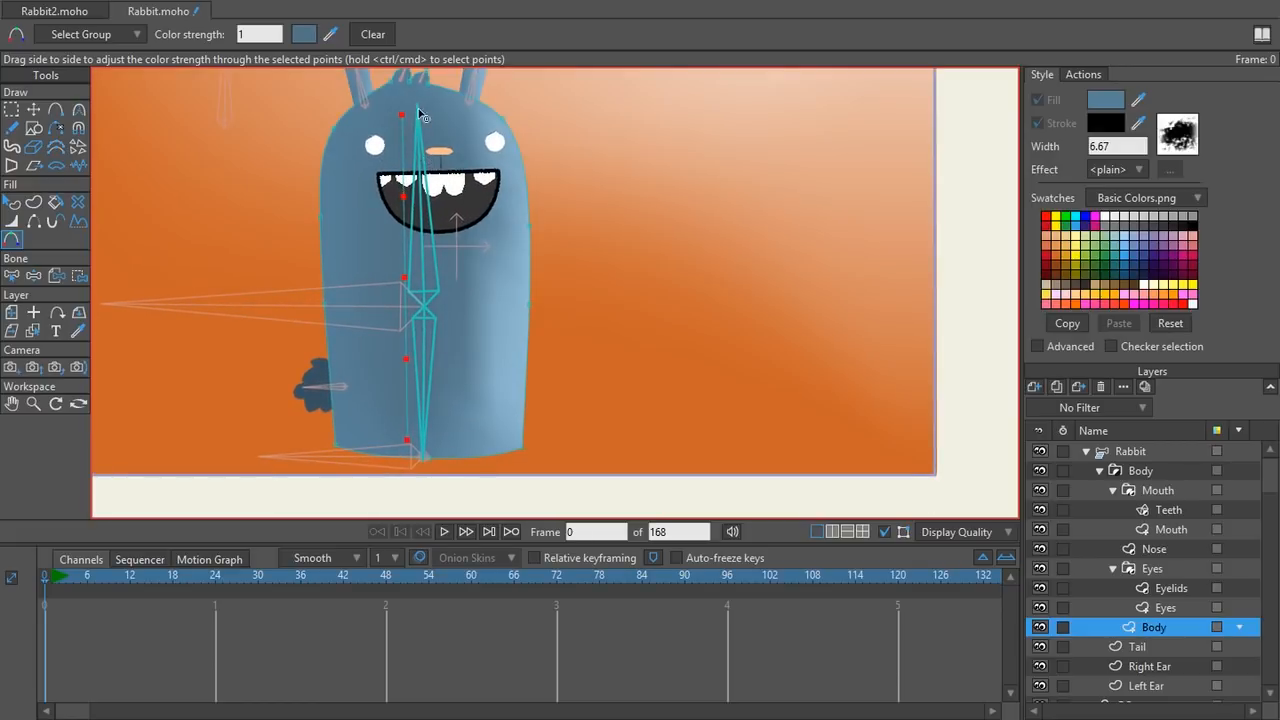
pyautogui.click(257, 35)
pyautogui.write('0')
pyautogui.press('Return')
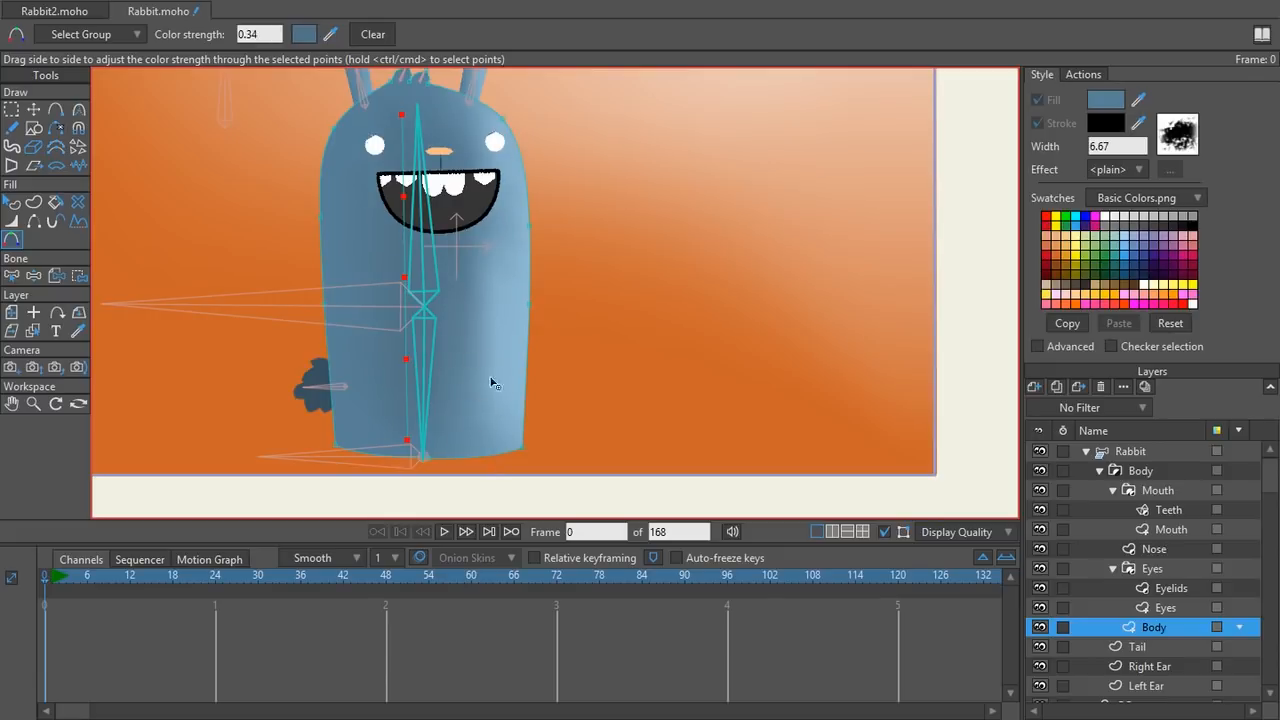
# - Lower the interior line points' color strength to 0.18, and clear their point color
pyautogui.press('t')
pyautogui.moveTo(462, 350)
pyautogui.mouseDown()
pyautogui.moveTo(491, 374)
pyautogui.moveTo(478, 368)
pyautogui.moveTo(470, 300)
pyautogui.moveTo(472, 412)
pyautogui.moveTo(463, 121)
pyautogui.moveTo(491, 263)
pyautogui.moveTo(483, 380)
pyautogui.moveTo(491, 207)
pyautogui.moveTo(456, 327)
pyautogui.moveTo(465, 365)
pyautogui.moveTo(458, 160)
pyautogui.moveTo(492, 225)
pyautogui.moveTo(457, 306)
pyautogui.moveTo(505, 206)
pyautogui.moveTo(458, 135)
pyautogui.moveTo(494, 270)
pyautogui.moveTo(443, 320)
pyautogui.moveTo(508, 286)
pyautogui.moveTo(496, 295)
pyautogui.mouseUp()
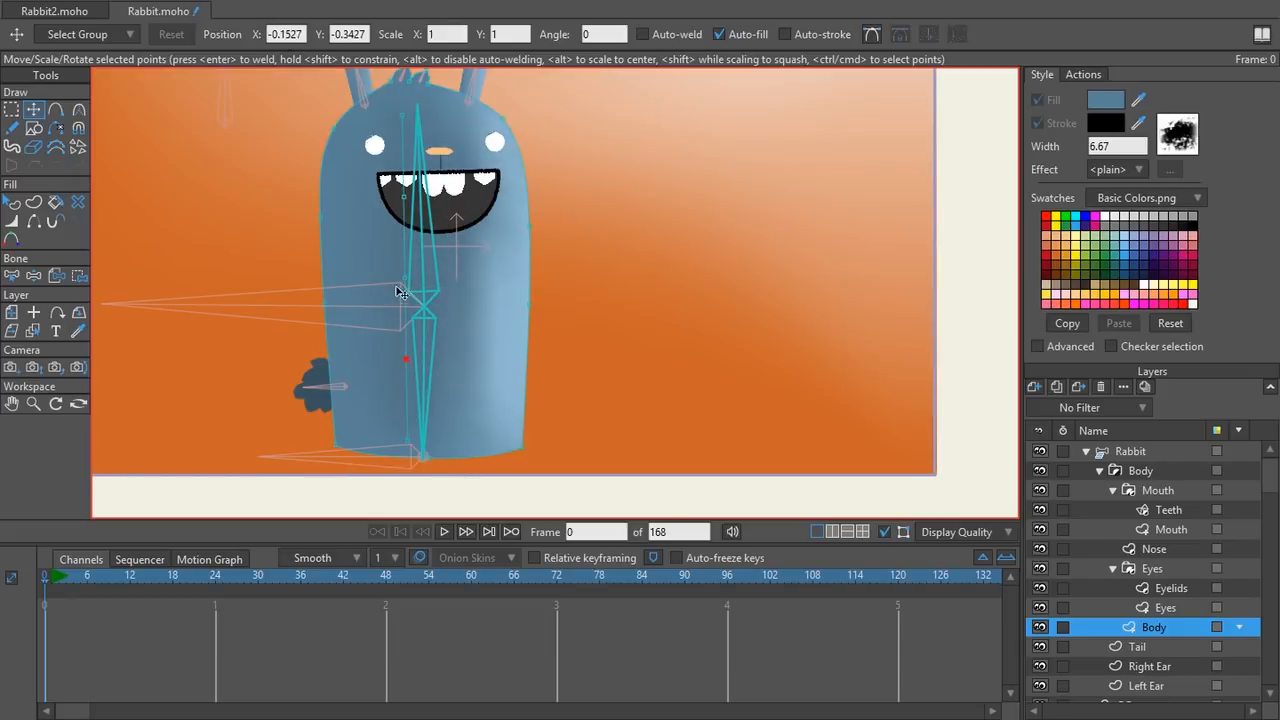
pyautogui.press('g')
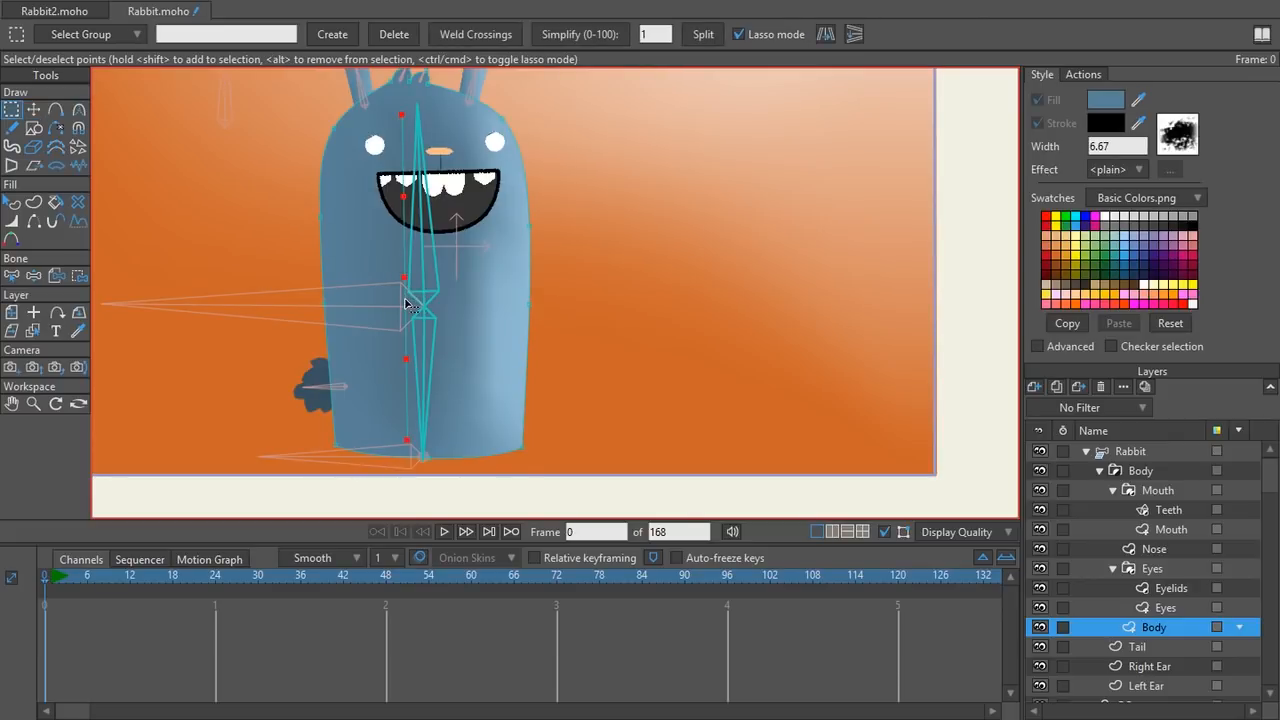
pyautogui.press('k')
pyautogui.click(274, 36)
pyautogui.scroll(-1, 275, 36)
pyautogui.scroll(-5, 274, 34)
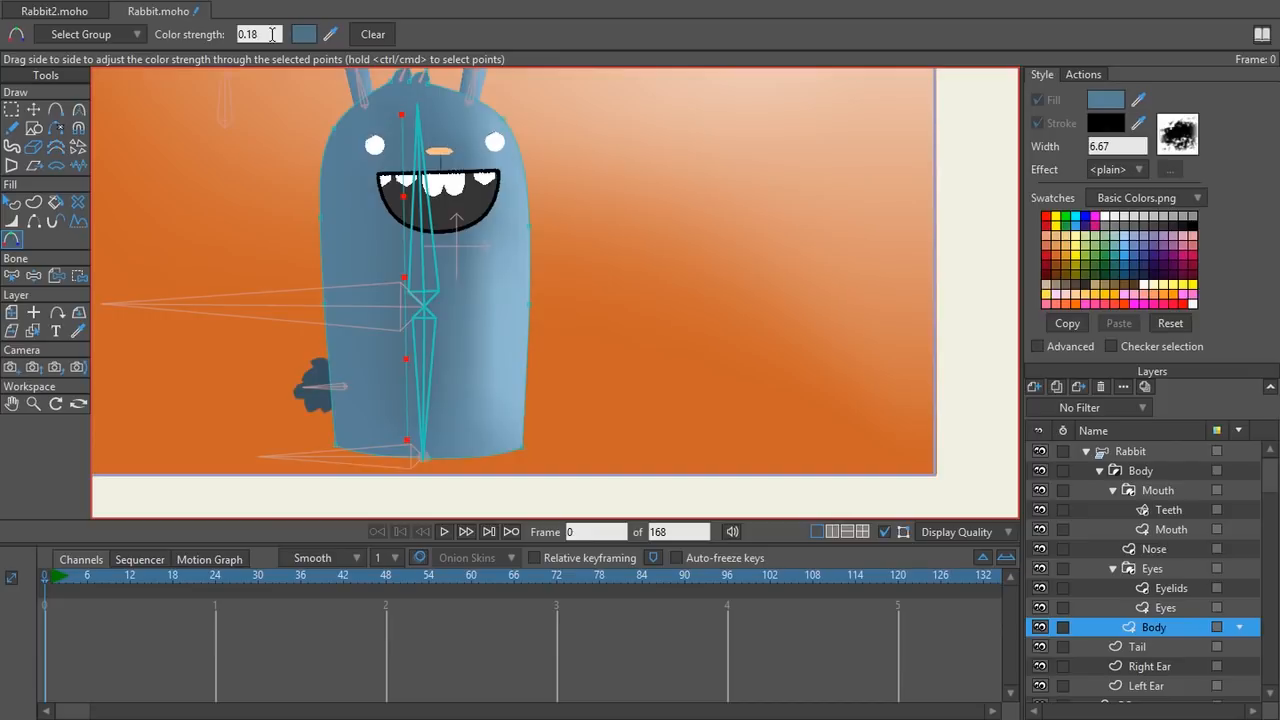
pyautogui.click(371, 34)
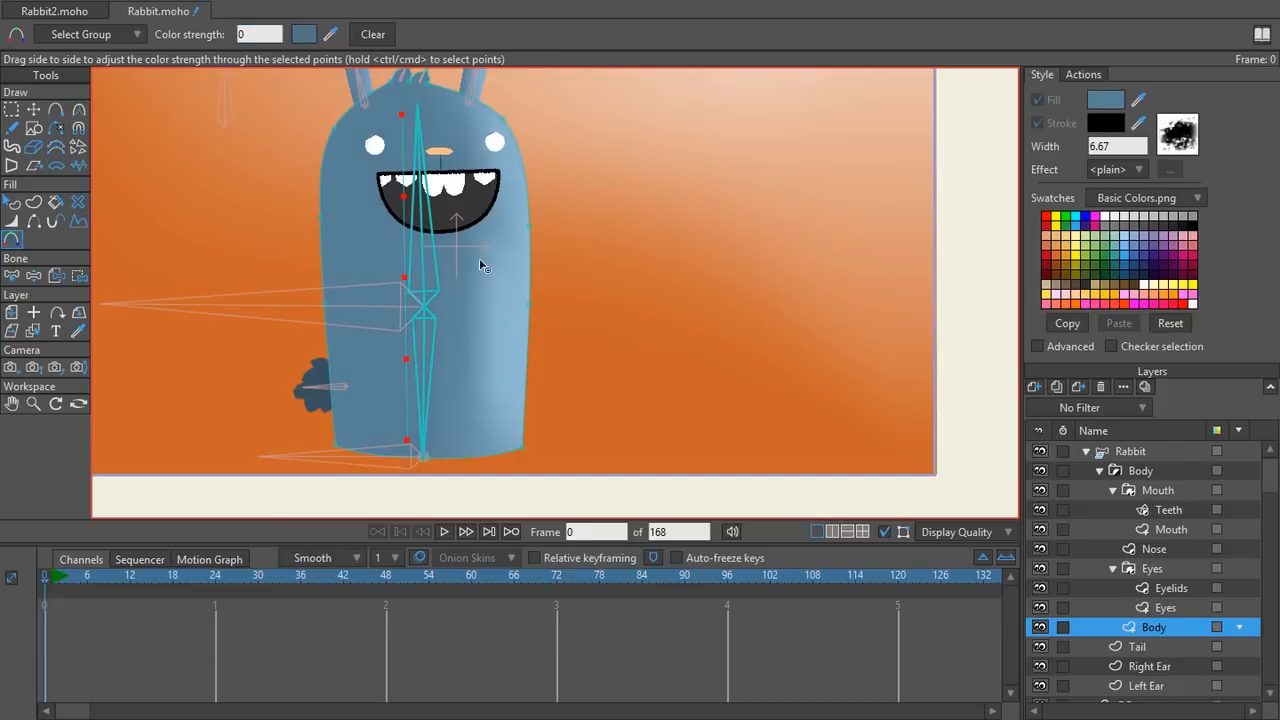
# - Move the interior line closer to the body's tail side and adjust its individual points, extending the lowest toward the body's base
pyautogui.press('t')
pyautogui.moveTo(410, 236); pyautogui.dragTo(370, 246)
pyautogui.click(363, 125)
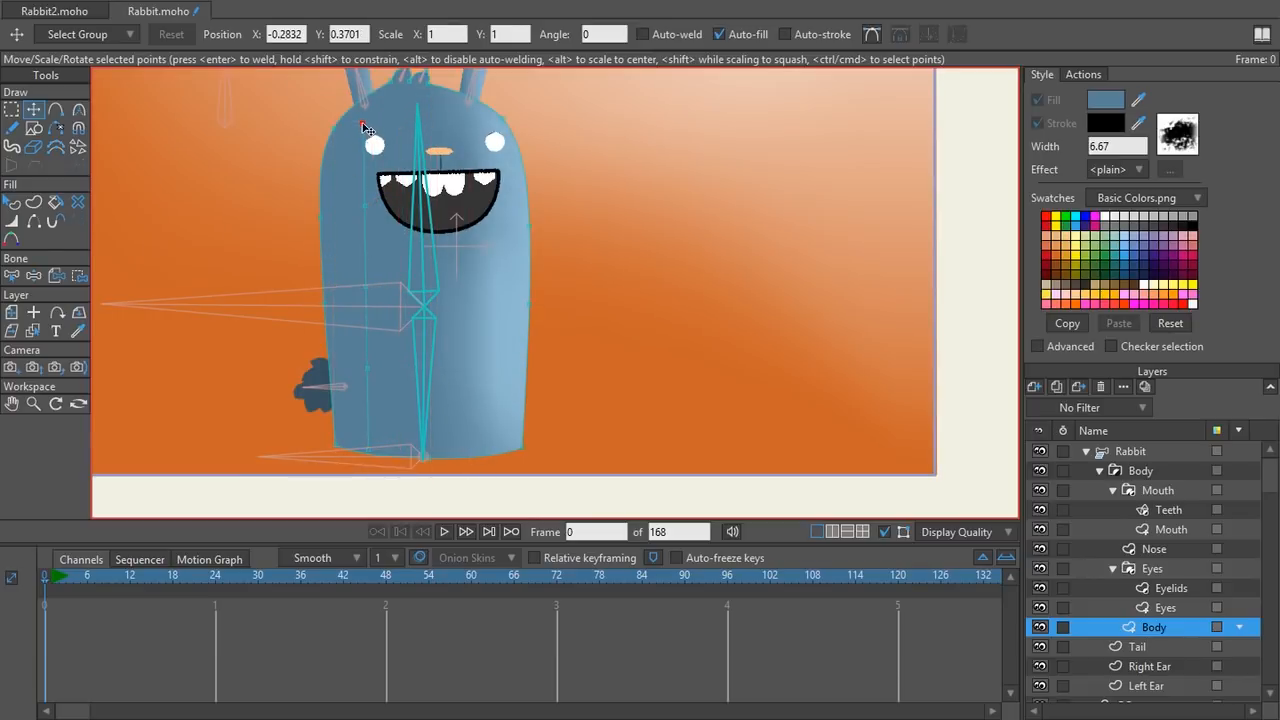
pyautogui.moveTo(366, 129); pyautogui.dragTo(366, 310)
pyautogui.moveTo(366, 388); pyautogui.dragTo(366, 455)
# - Adjust the curvature at the interior line's second point from the top and shift its top point inward
pyautogui.press('c')
pyautogui.press('t')
pyautogui.click(362, 220)
pyautogui.press('c')
pyautogui.moveTo(362, 220); pyautogui.dragTo(691, 198)
pyautogui.press('t')
pyautogui.click(376, 121)
# - Adjust the interior line's curvature at its third point to about 0.28, its fourth point, and its top point to about 0.26
pyautogui.click(364, 311)
pyautogui.press('c')
pyautogui.moveTo(364, 311); pyautogui.dragTo(597, 298)
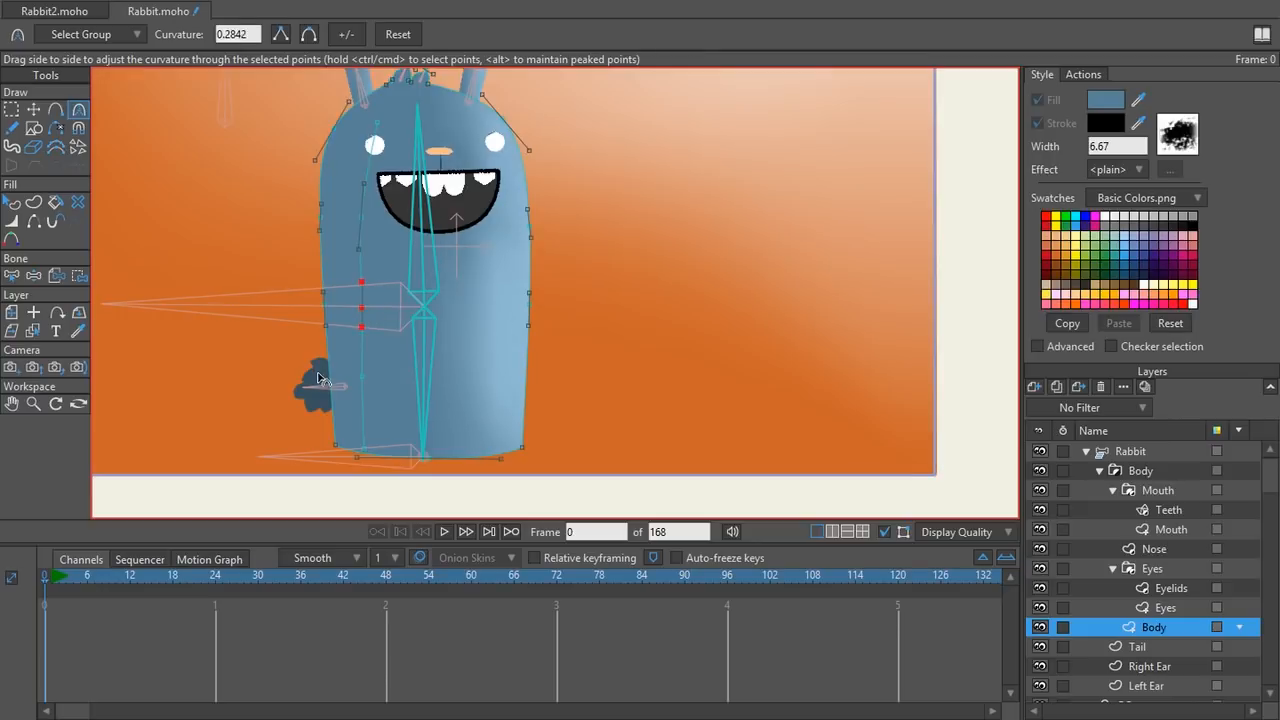
pyautogui.moveTo(361, 378); pyautogui.dragTo(652, 358)
pyautogui.press('u')
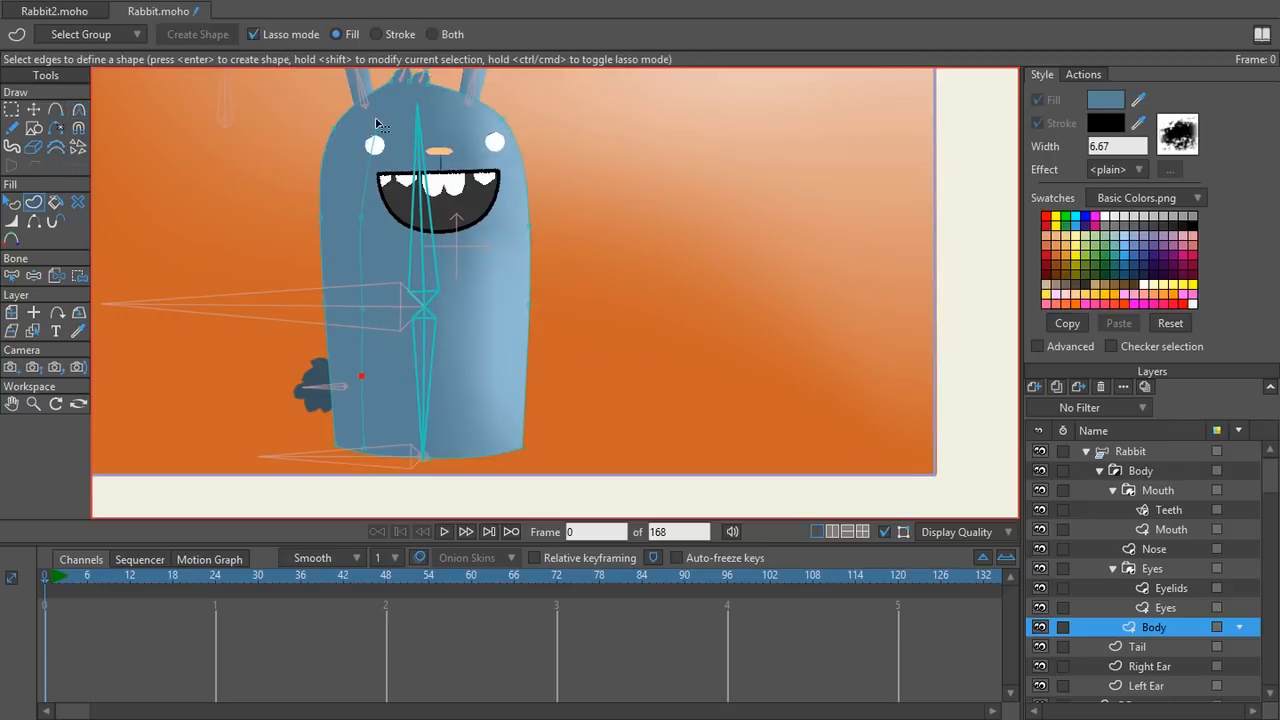
pyautogui.press('c')
pyautogui.moveTo(377, 123); pyautogui.dragTo(442, 168)
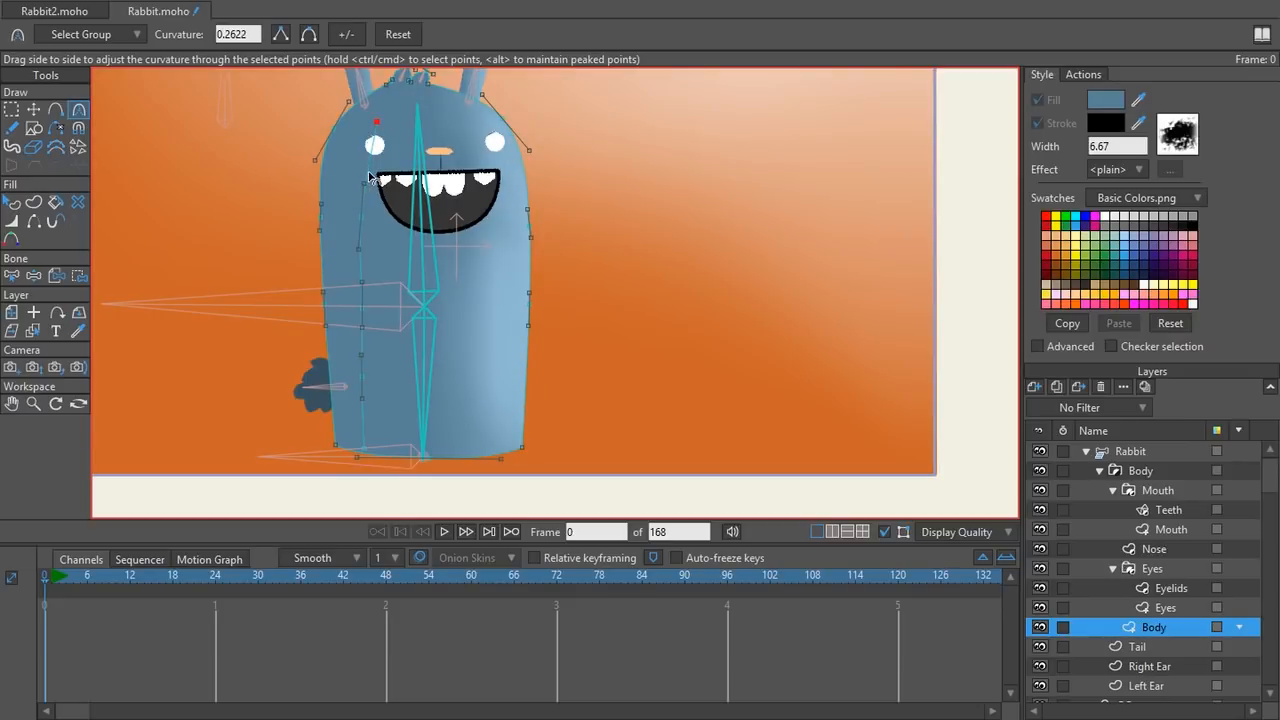
# - Select all the interior line's points and apply the darker blue point color at a strength of 0.60
pyautogui.press('g')
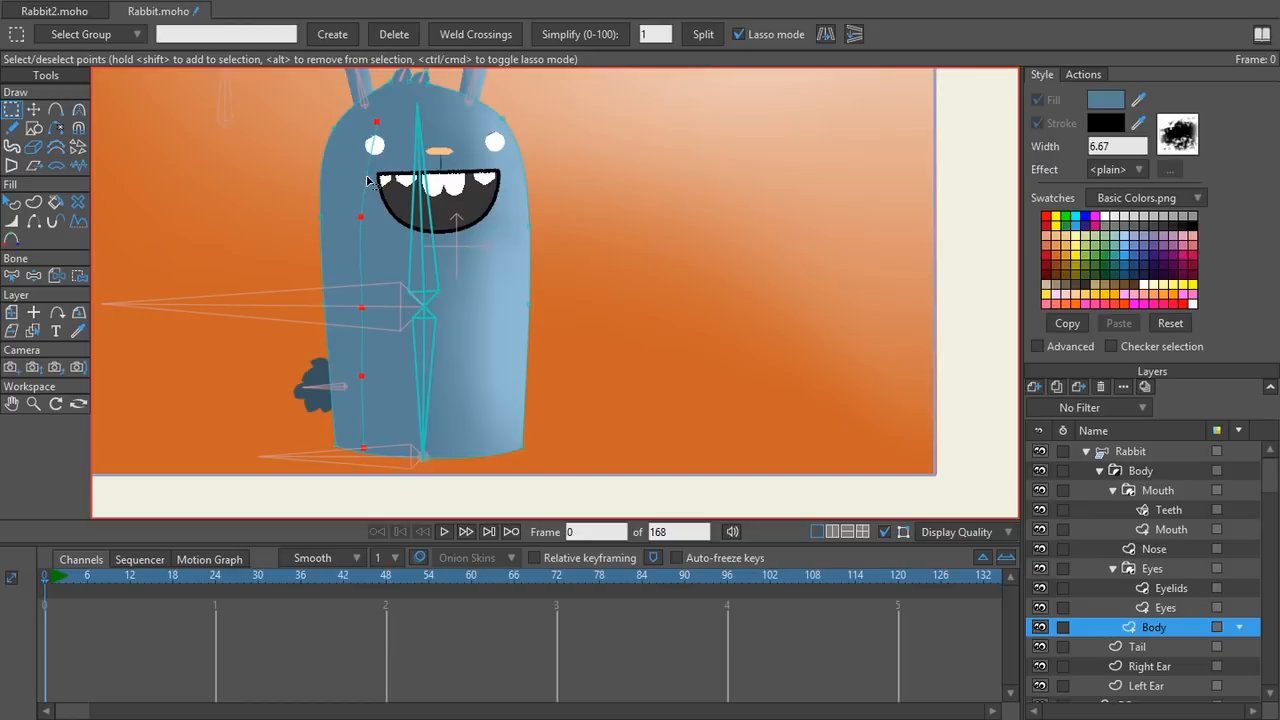
pyautogui.press('k')
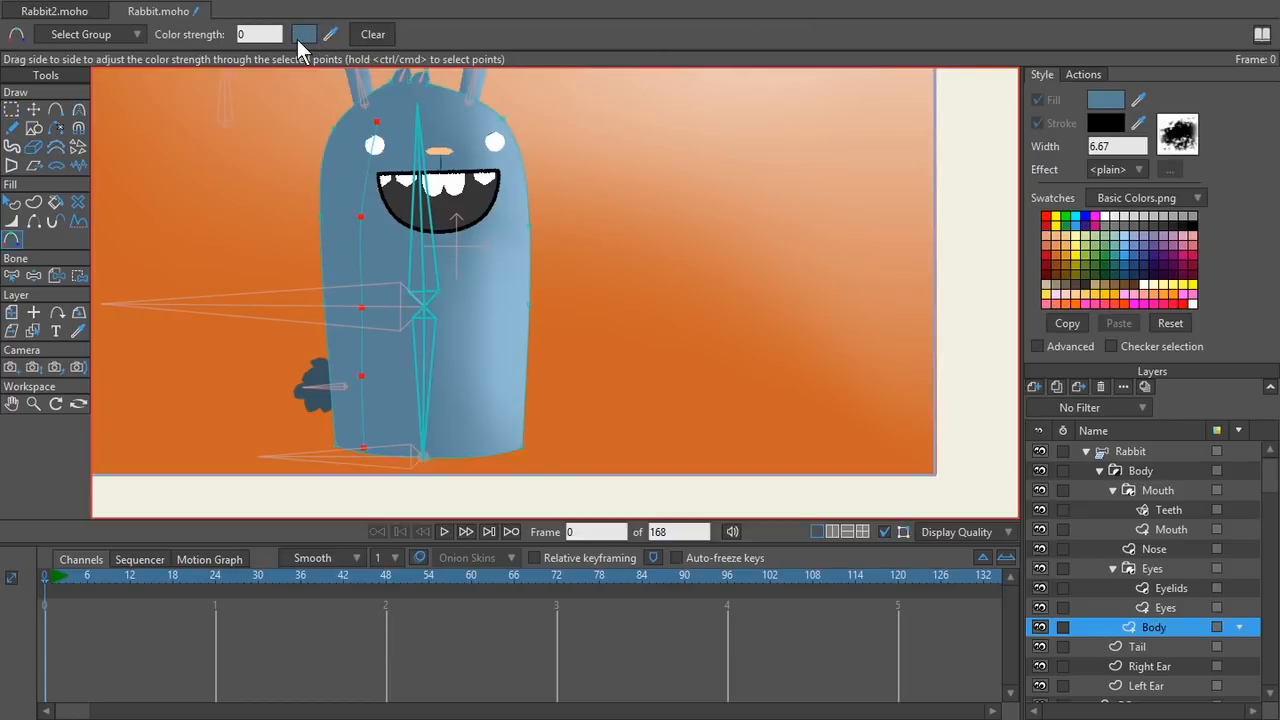
pyautogui.click(298, 37)
pyautogui.click(932, 394)
pyautogui.click(268, 35)
pyautogui.write('0.04')
pyautogui.scroll(5, 273, 40)
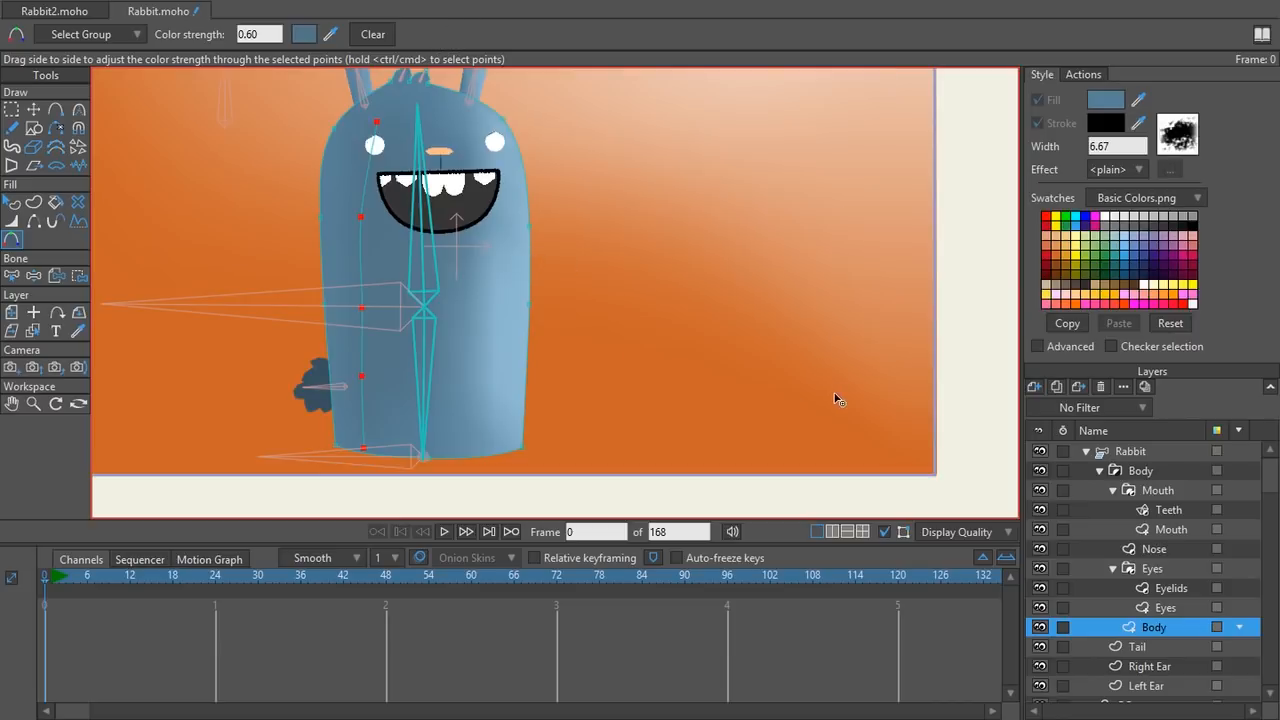
# - Apply the background's orange, muted to B76533, as the point color of the Body Rimlight point group
pyautogui.press('z')
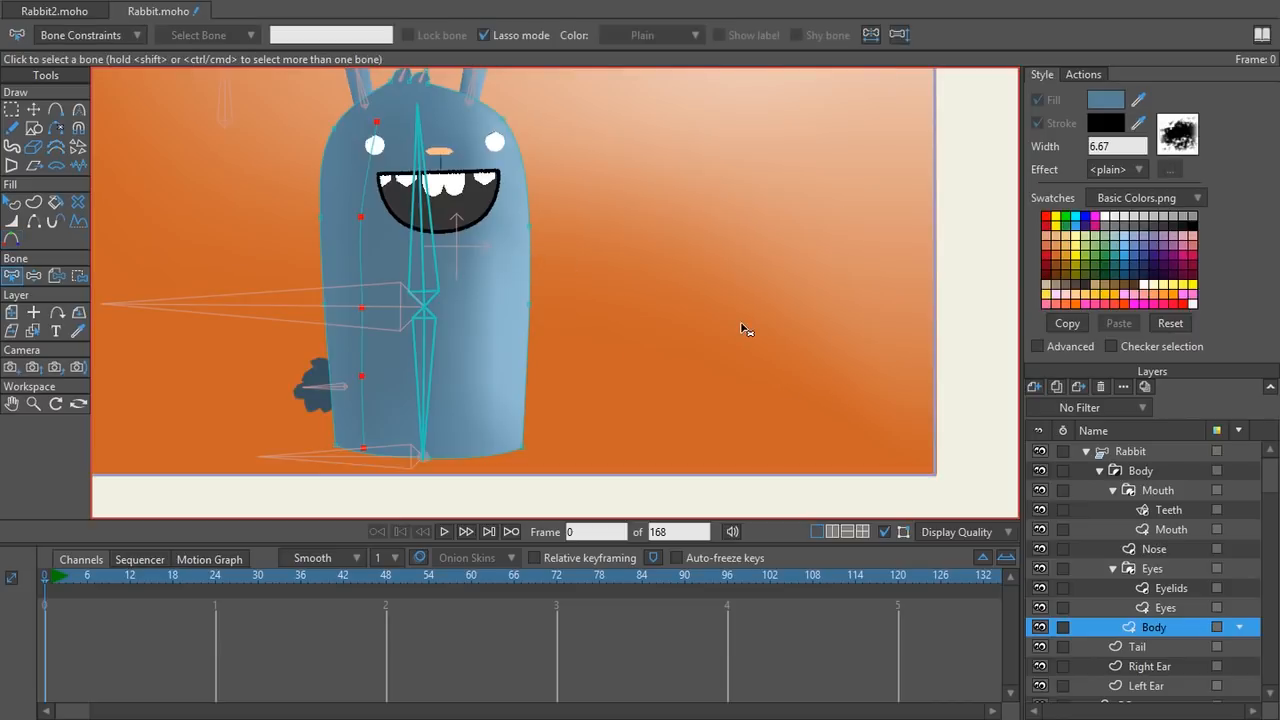
pyautogui.press('g')
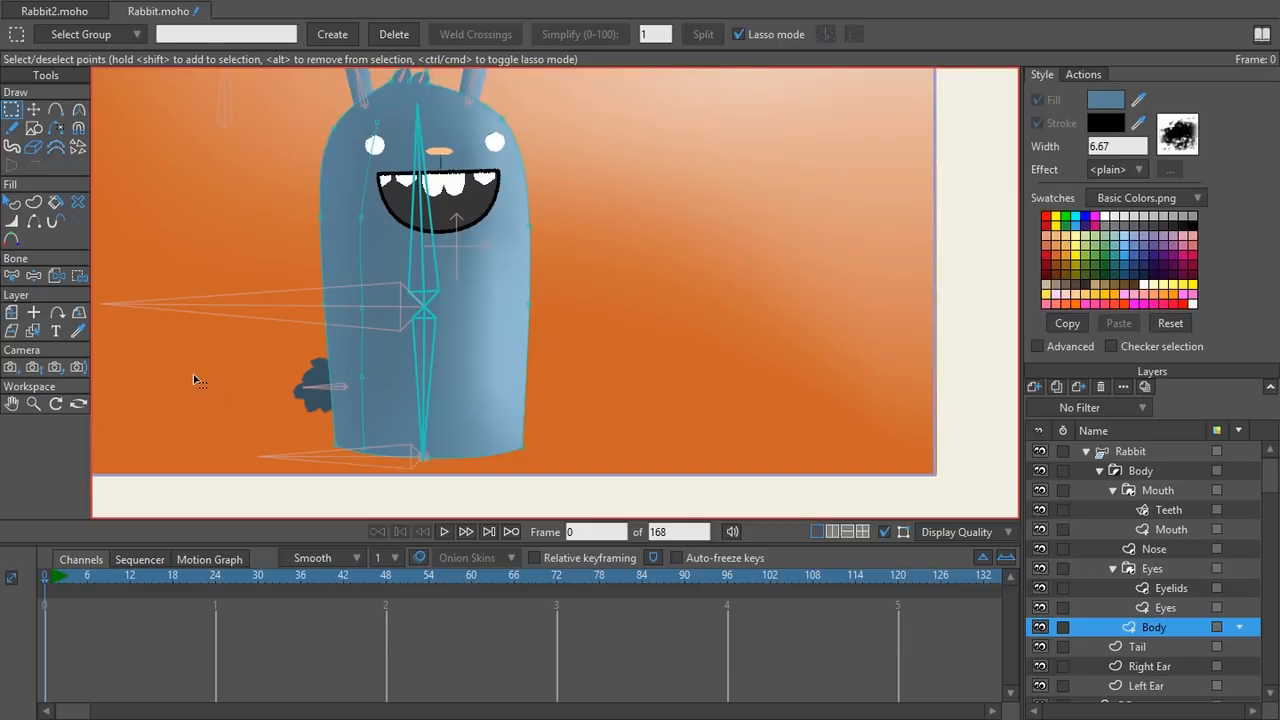
pyautogui.moveTo(223, 388); pyautogui.dragTo(294, 405)
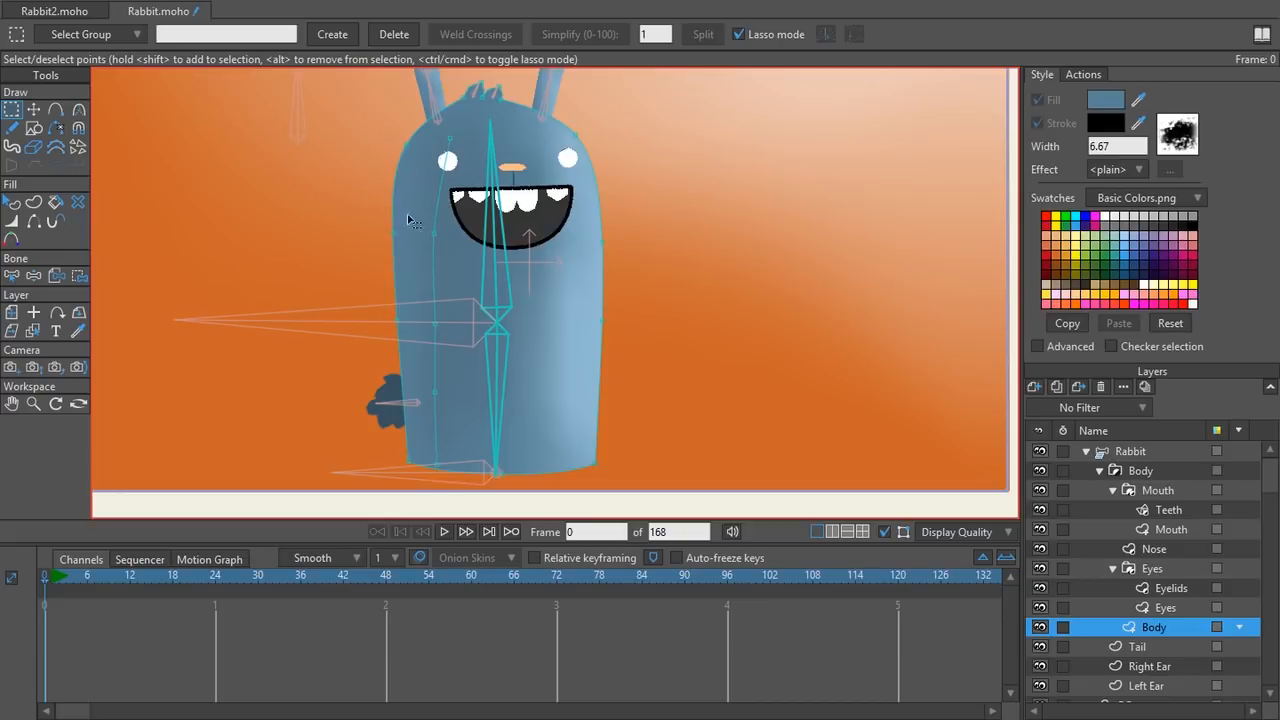
pyautogui.press('t')
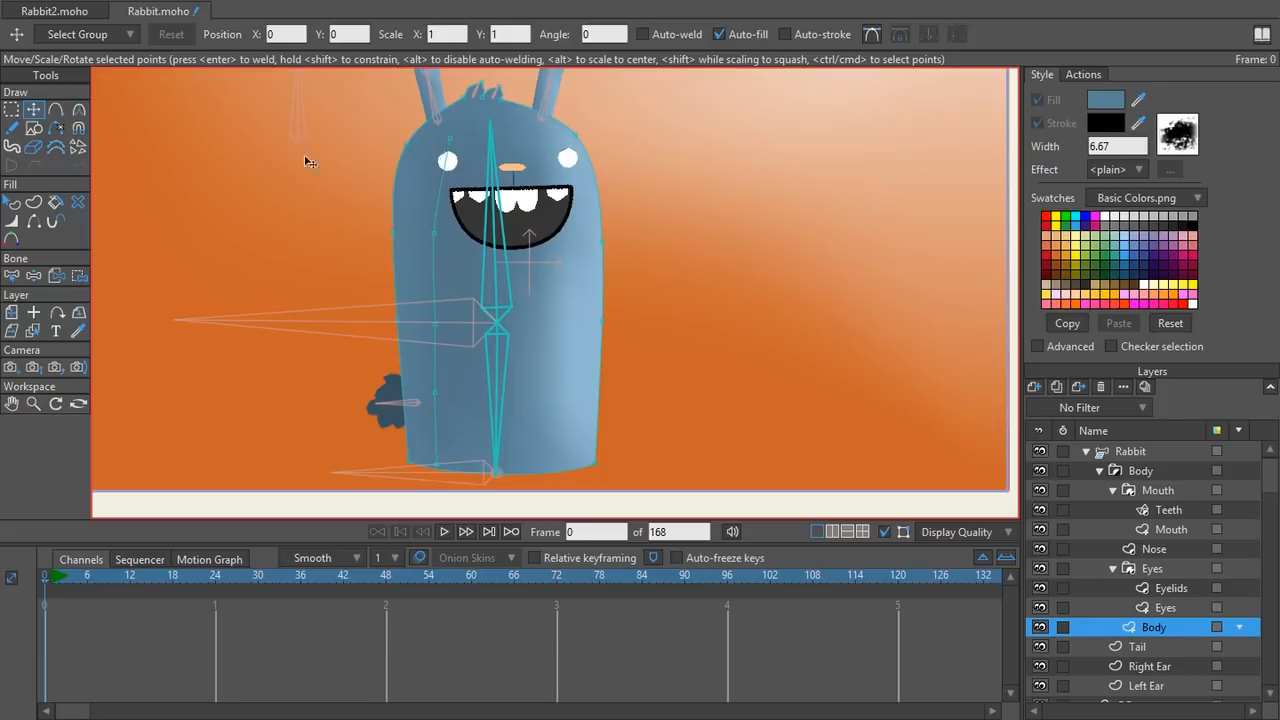
pyautogui.click(130, 36)
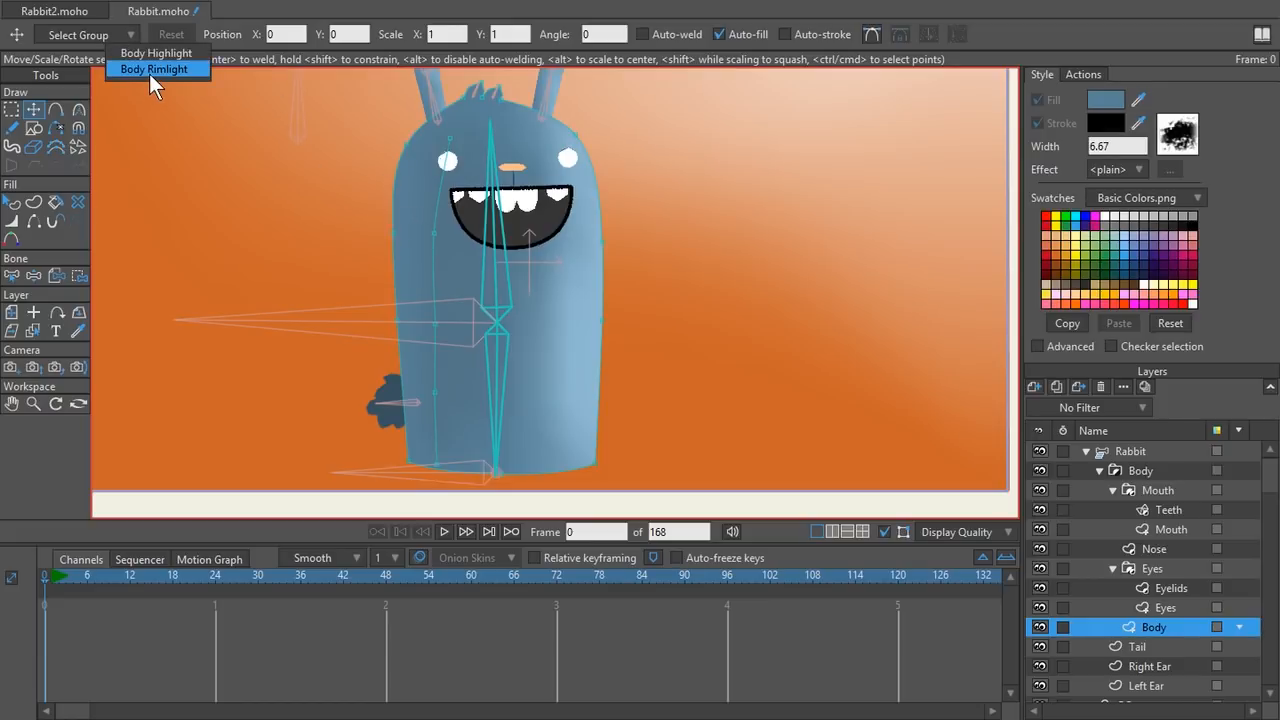
pyautogui.click(154, 71)
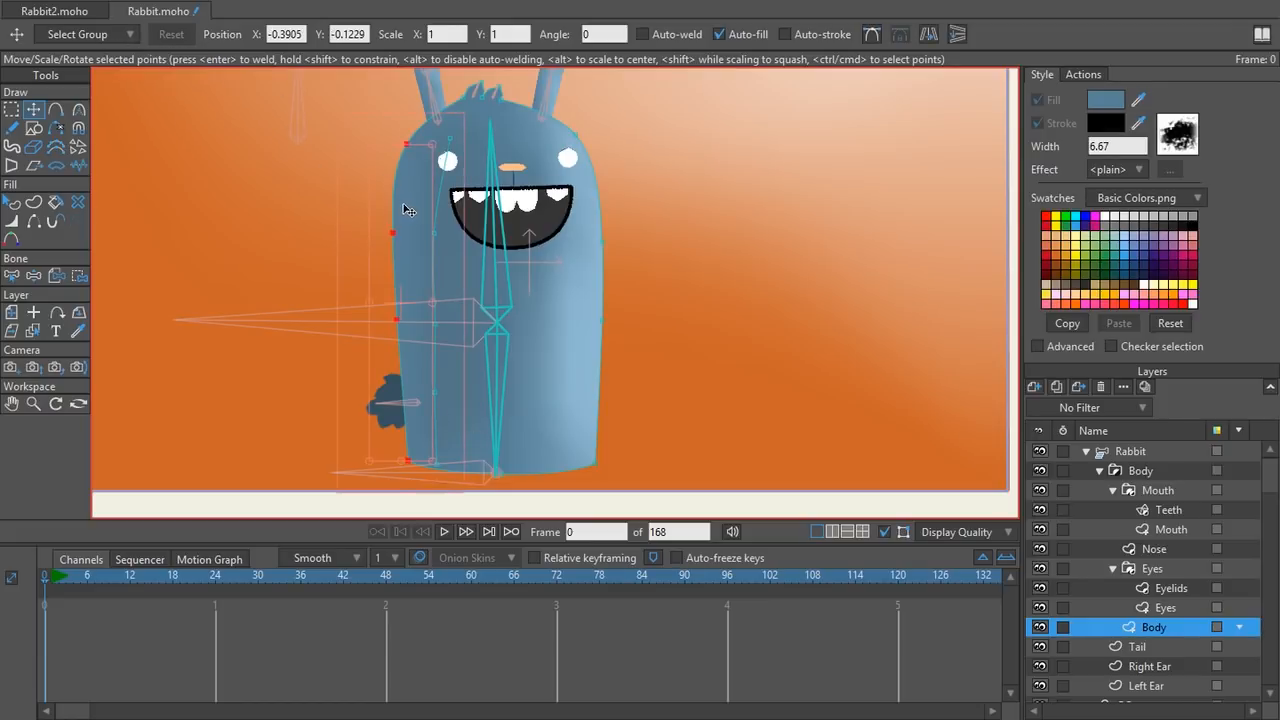
pyautogui.press('k')
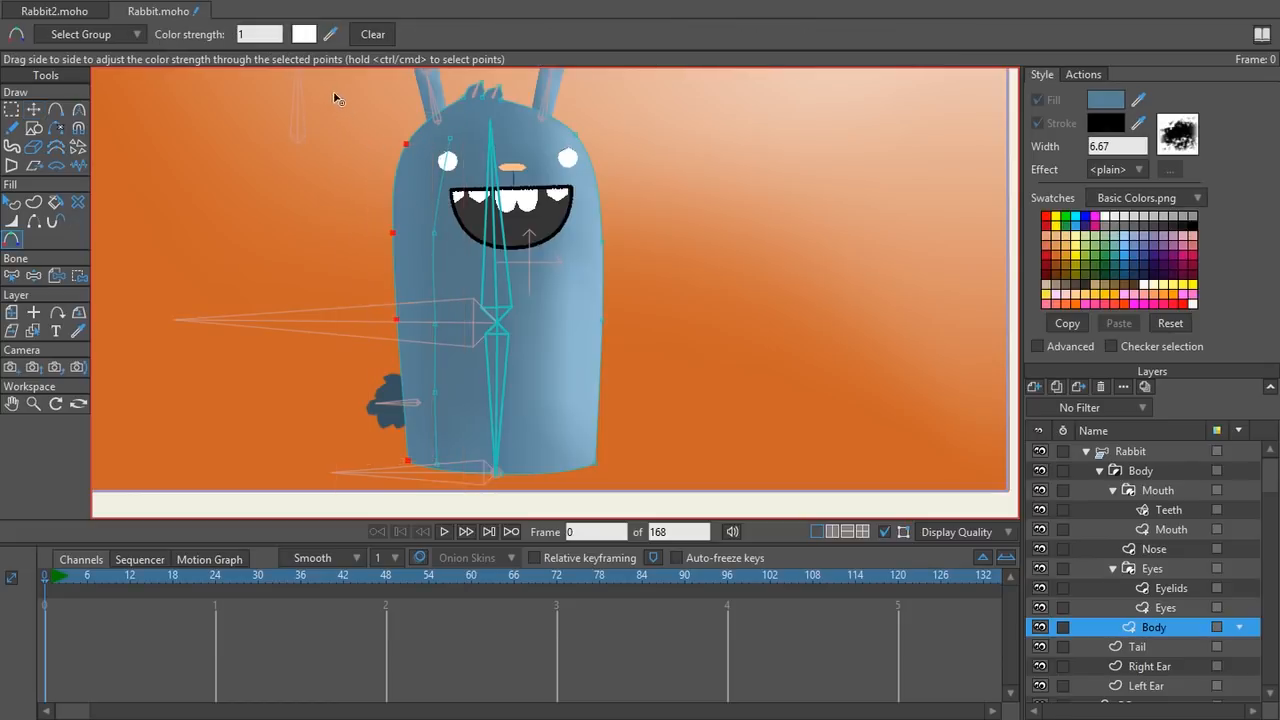
pyautogui.click(305, 35)
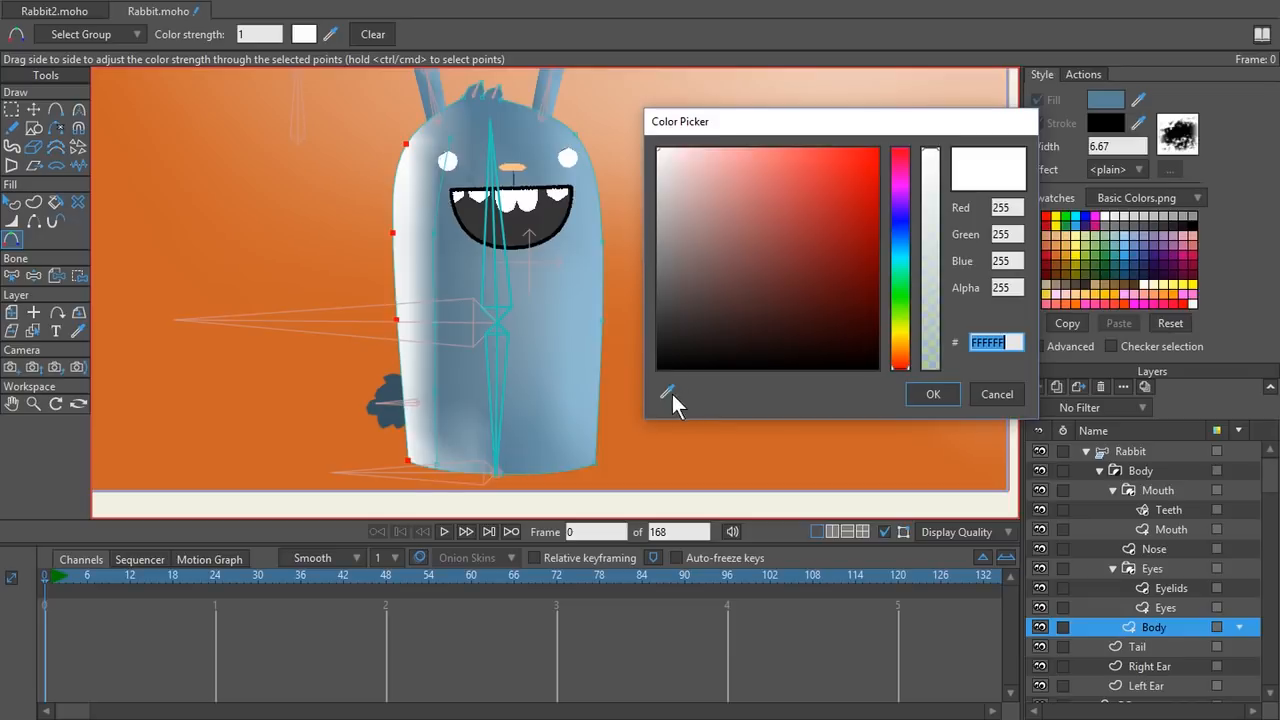
pyautogui.moveTo(671, 393); pyautogui.dragTo(274, 426)
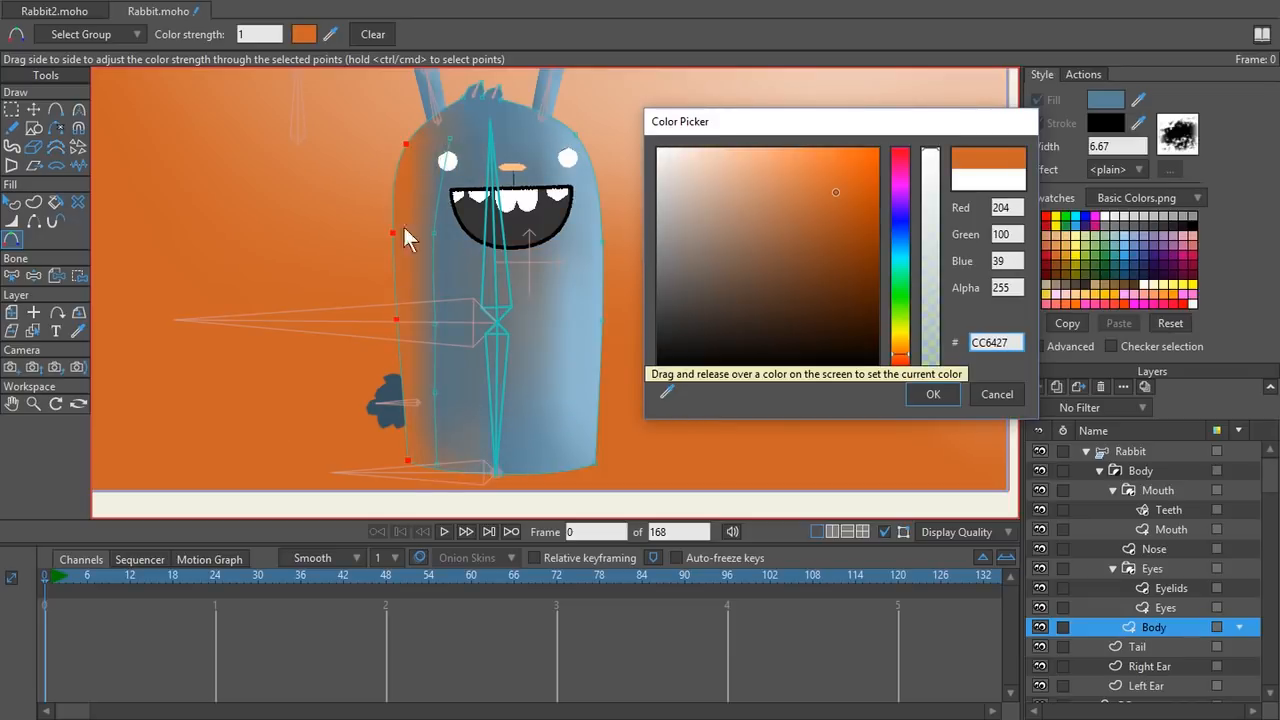
pyautogui.moveTo(836, 187)
pyautogui.mouseDown()
pyautogui.moveTo(803, 230)
pyautogui.moveTo(817, 210)
pyautogui.mouseUp()
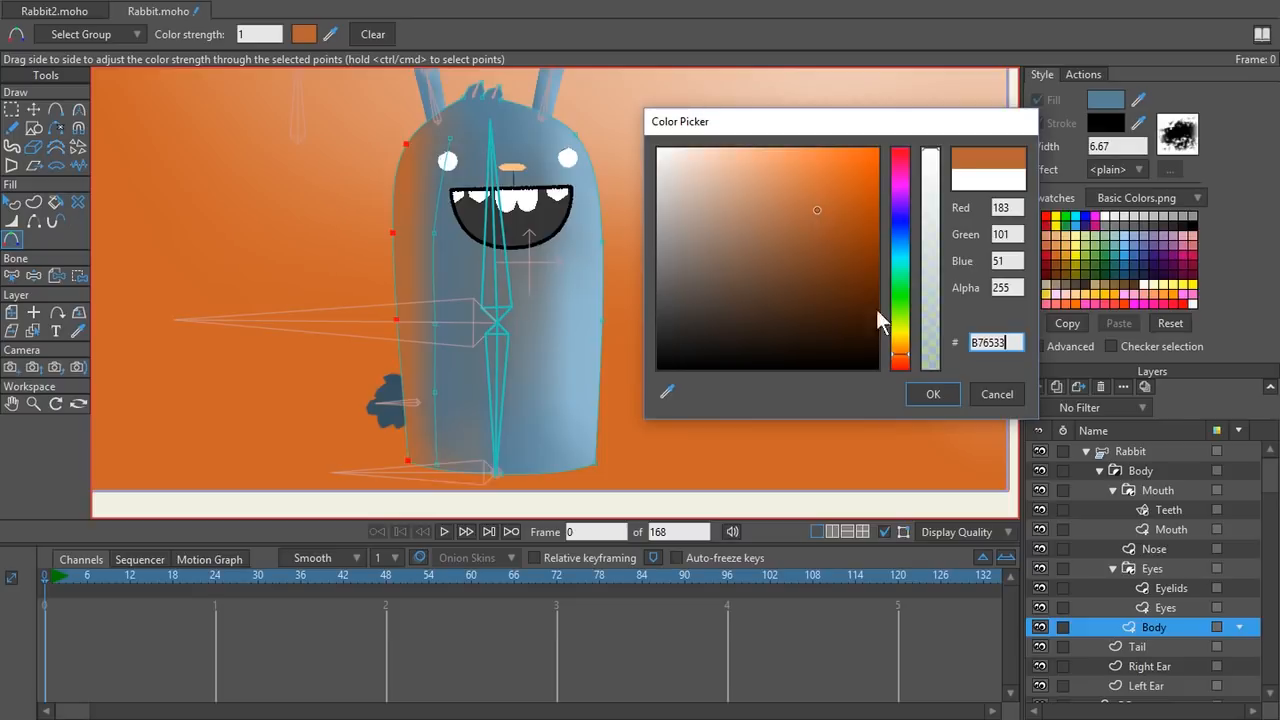
pyautogui.click(912, 399)
# - Try color strengths of 0 and 0.01 on the Body Rimlight points and set them to 0.13
pyautogui.write('0')
pyautogui.press('Return')
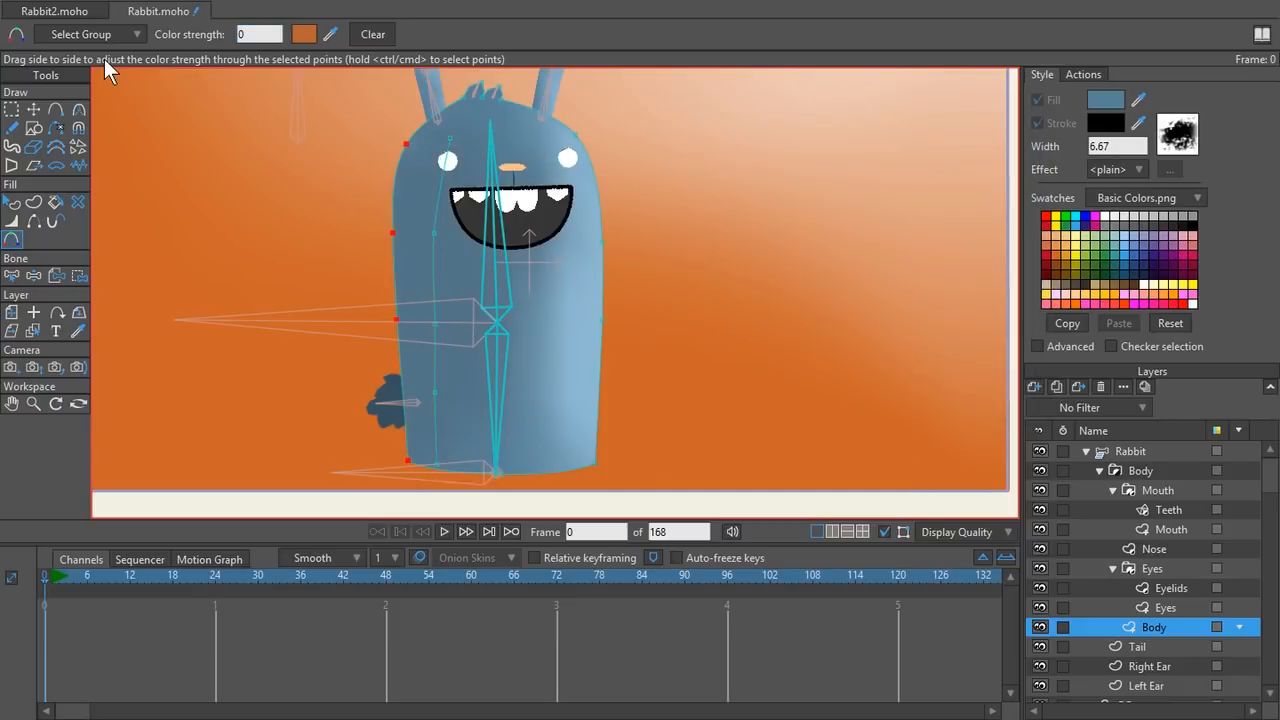
pyautogui.click(267, 33)
pyautogui.write('0.01')
pyautogui.scroll(-8, 267, 34)
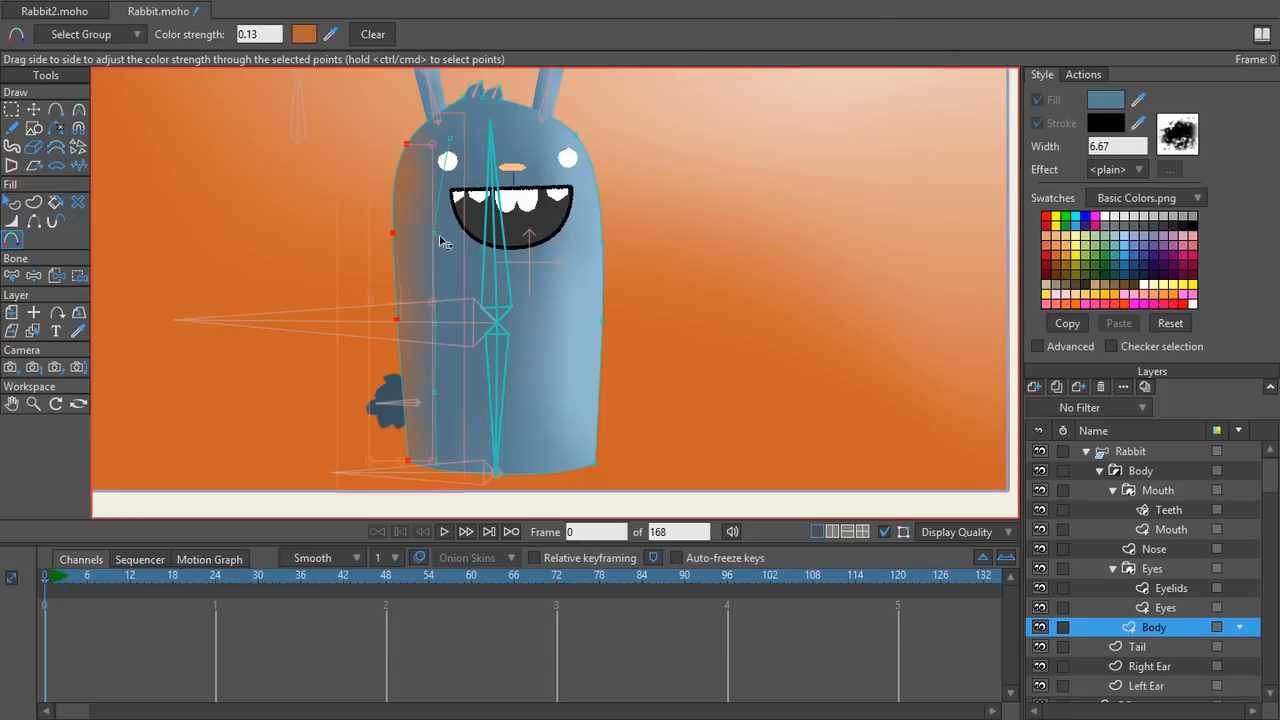
# - Check the second interior-line point's color strength, and reduce the Body Rimlight group's strength to 0.04
pyautogui.press('t')
pyautogui.moveTo(413, 241)
pyautogui.mouseDown()
pyautogui.moveTo(449, 236)
pyautogui.moveTo(414, 240)
pyautogui.moveTo(433, 234)
pyautogui.mouseUp()
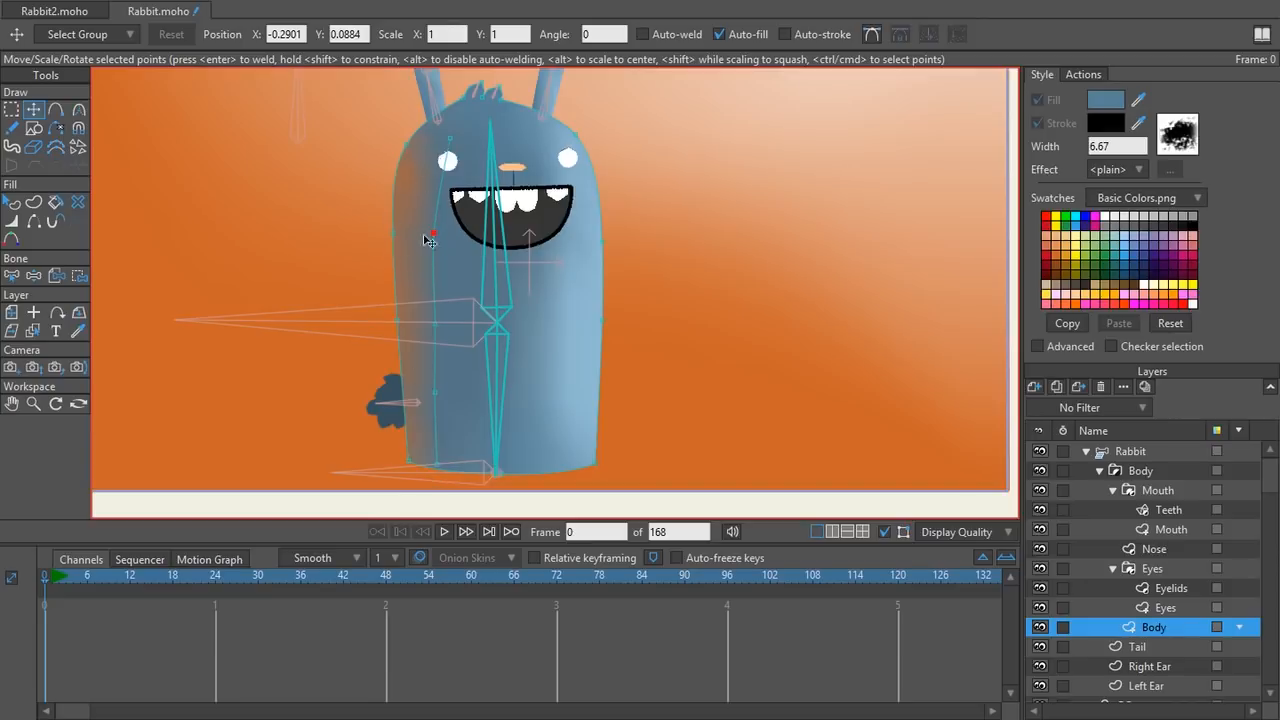
pyautogui.press('k')
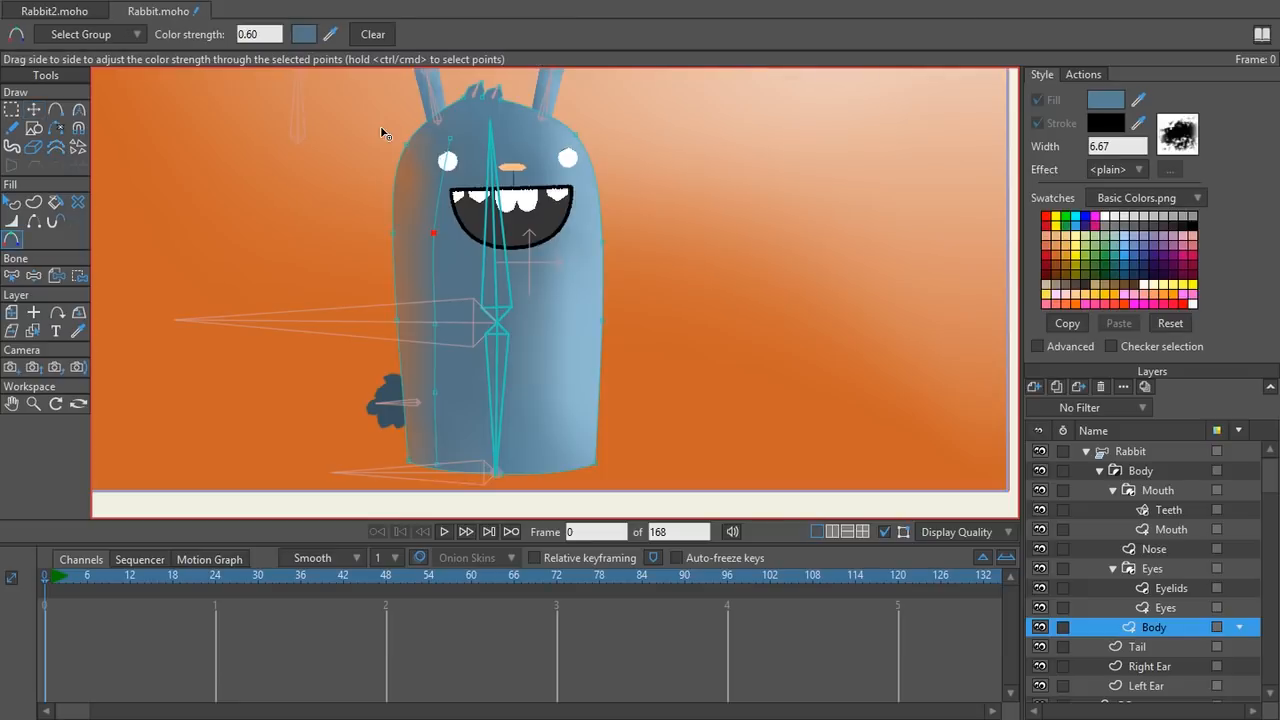
pyautogui.click(101, 38)
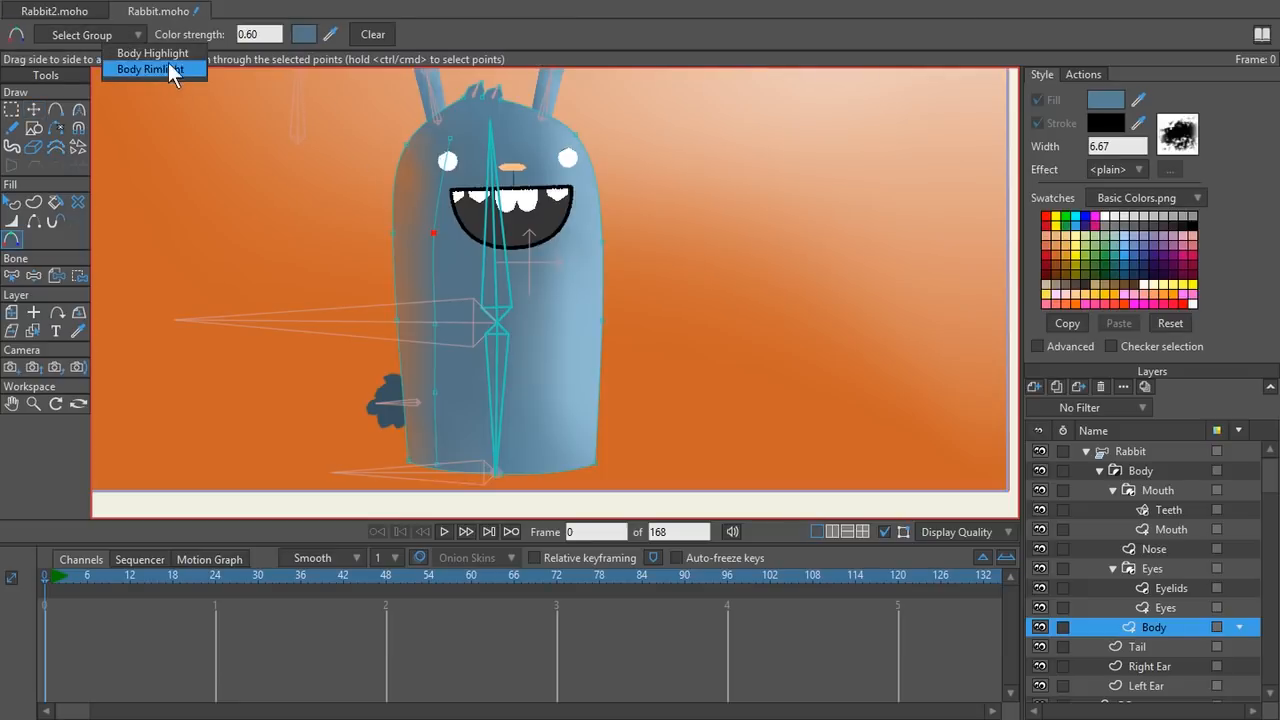
pyautogui.click(166, 70)
pyautogui.click(267, 37)
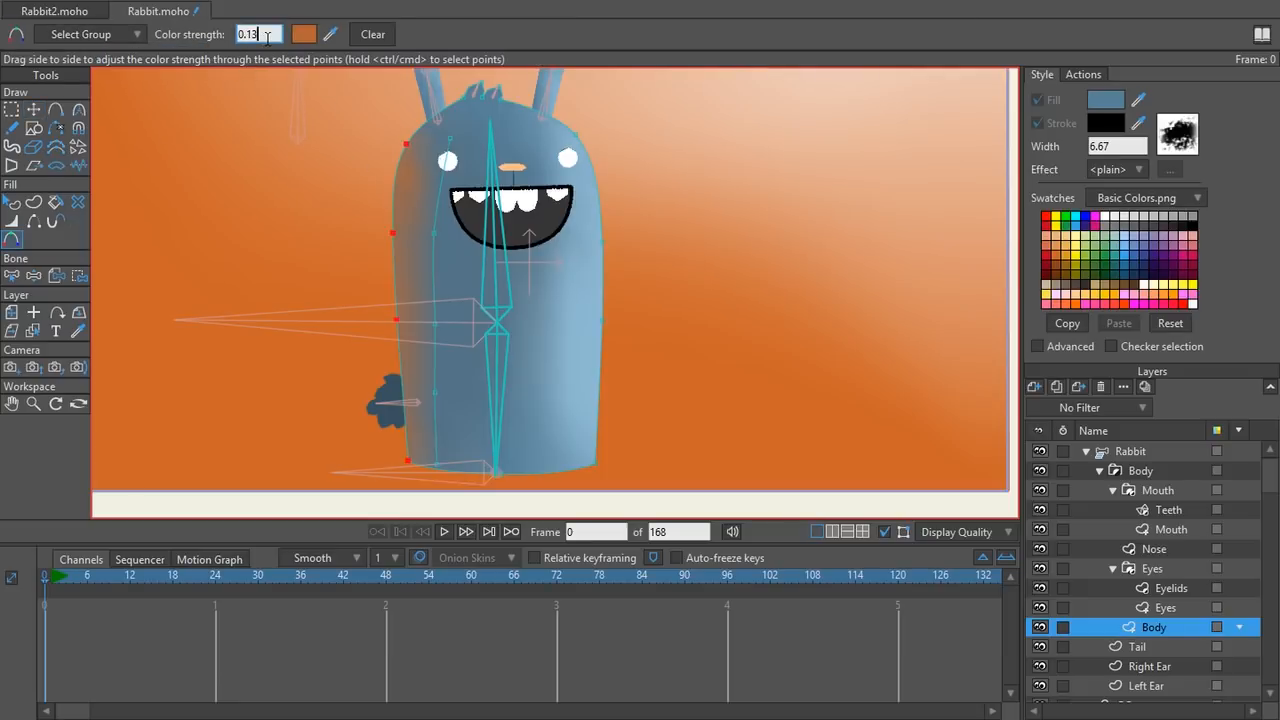
pyautogui.scroll(-1, 267, 38)
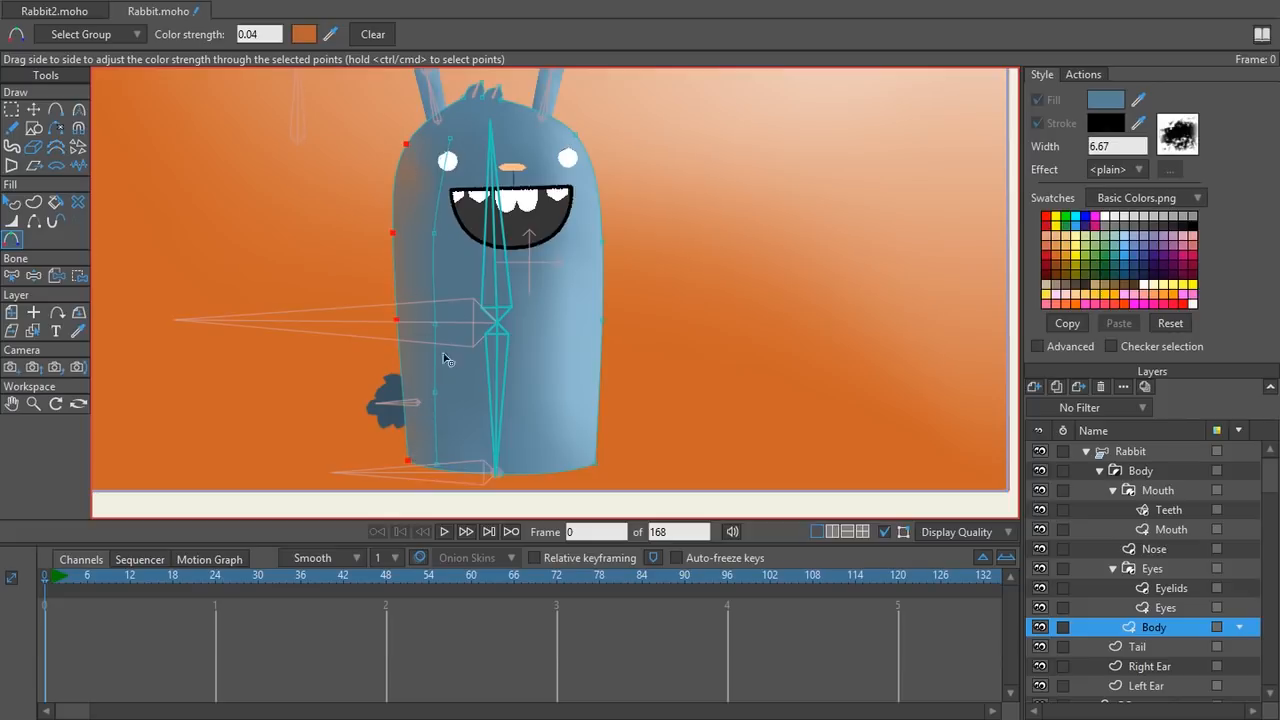
# - Move the whole interior line away from the tail side to the body's center, at X position -0.0599
pyautogui.press('t')
pyautogui.moveTo(436, 396); pyautogui.dragTo(500, 377)
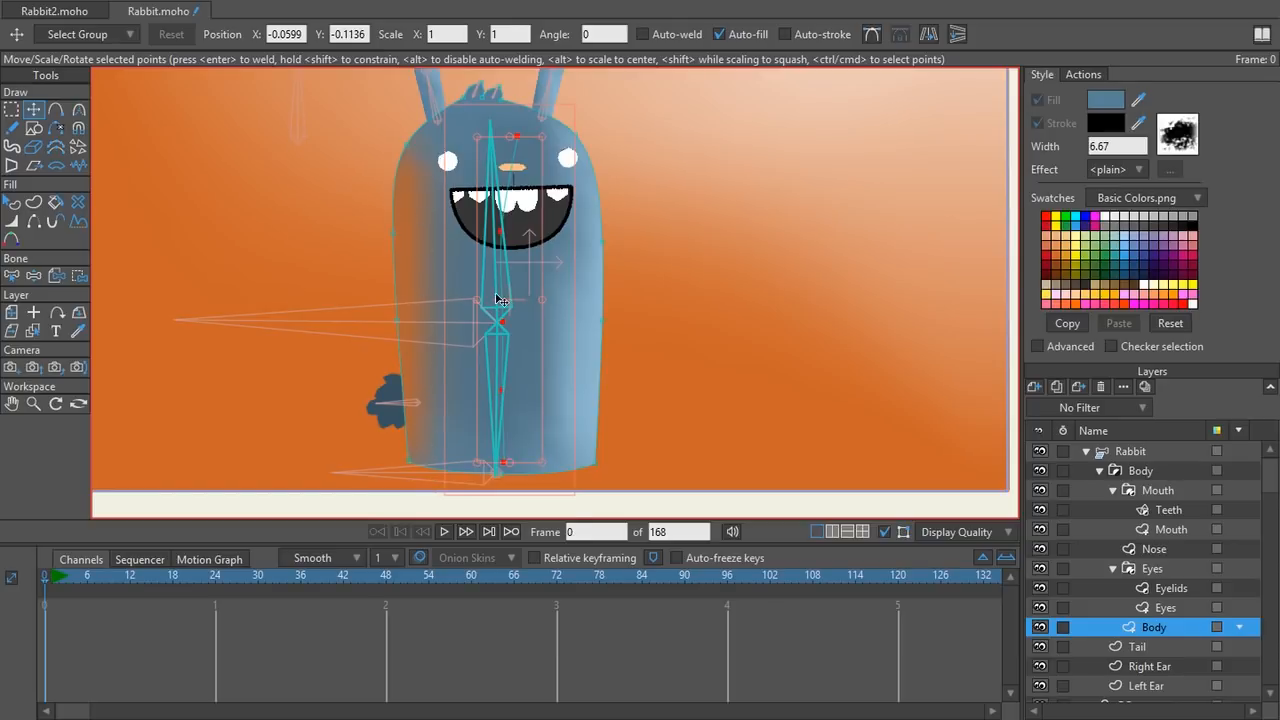
pyautogui.click(530, 302)
pyautogui.moveTo(529, 300)
pyautogui.mouseDown()
pyautogui.moveTo(447, 290)
pyautogui.moveTo(526, 283)
pyautogui.moveTo(448, 296)
pyautogui.moveTo(491, 296)
pyautogui.mouseUp()
# - Select the Body Rimlight points and set their color strength to 0.01
pyautogui.click(130, 34)
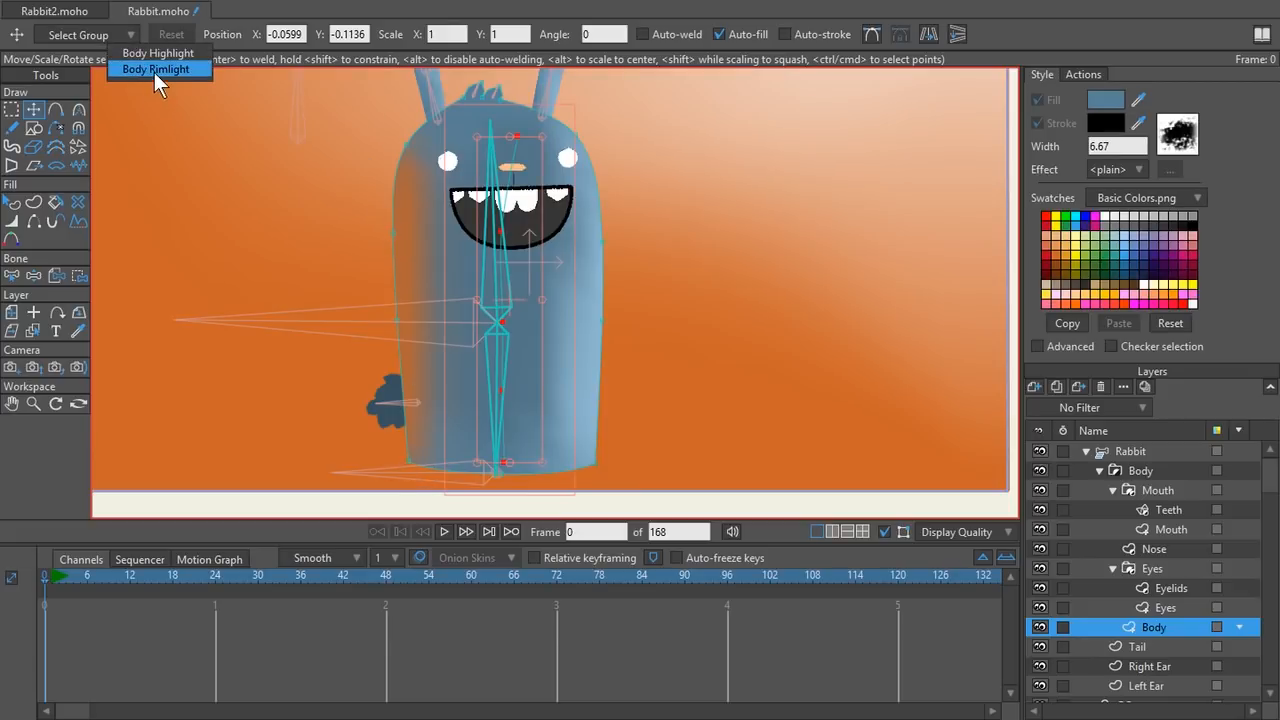
pyautogui.click(155, 70)
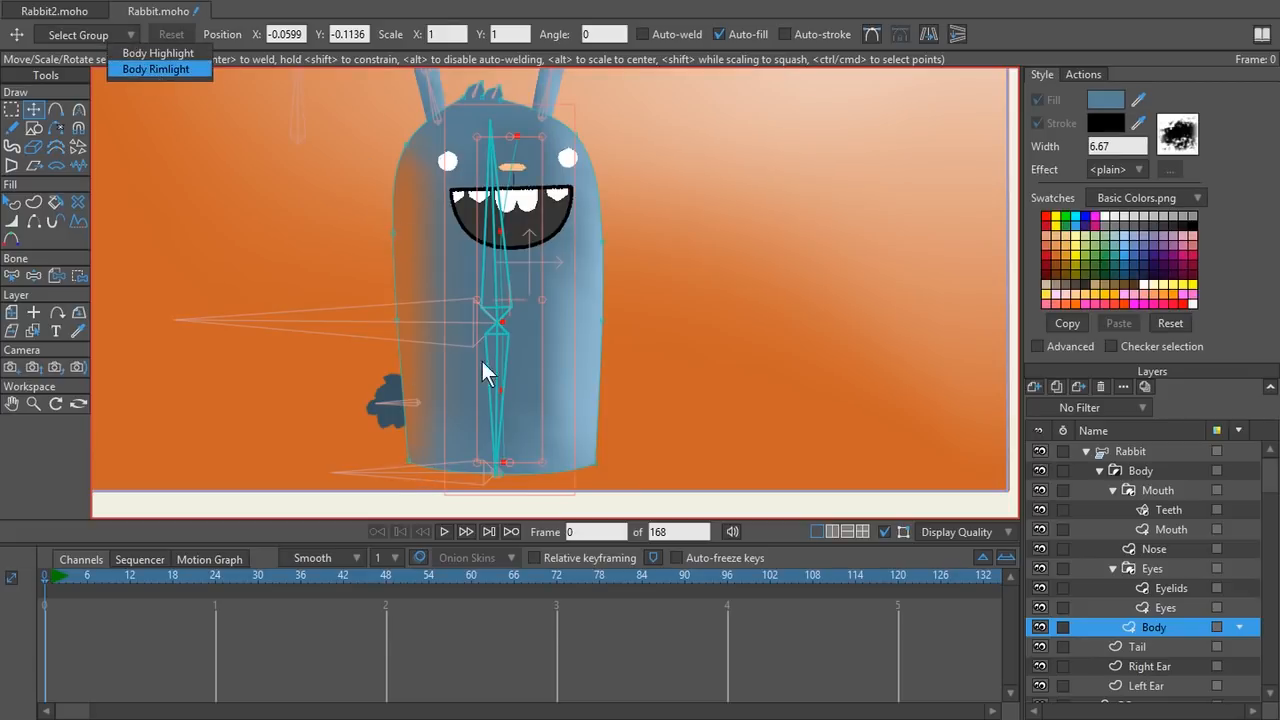
pyautogui.press('k')
pyautogui.click(275, 37)
pyautogui.press('BackSpace')
pyautogui.press('BackSpace')
pyautogui.press('BackSpace')
pyautogui.press('Return')
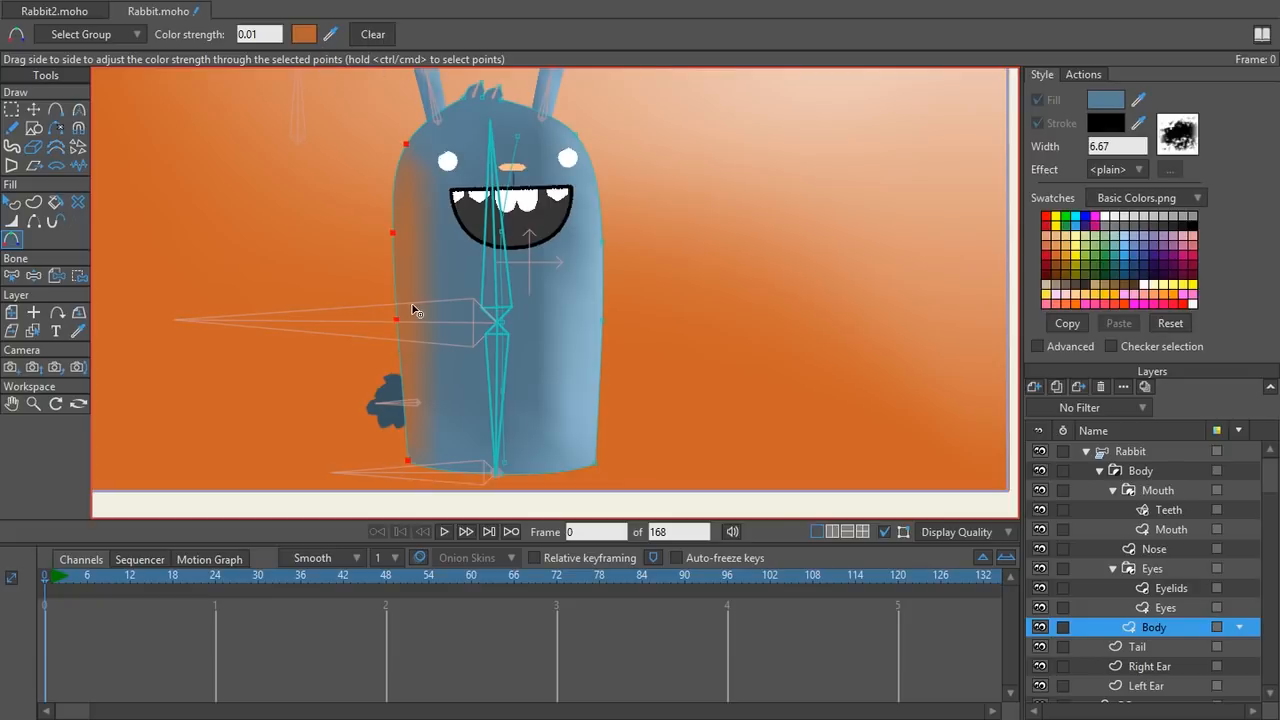
# - Select only the lowest rimlight point at the body's base and set its color strength to 0.14
pyautogui.keyDown('ctrl'); pyautogui.click(407, 463); pyautogui.keyUp('ctrl')
pyautogui.write('0.06')
pyautogui.press('Return')
pyautogui.scroll(4, 262, 36)
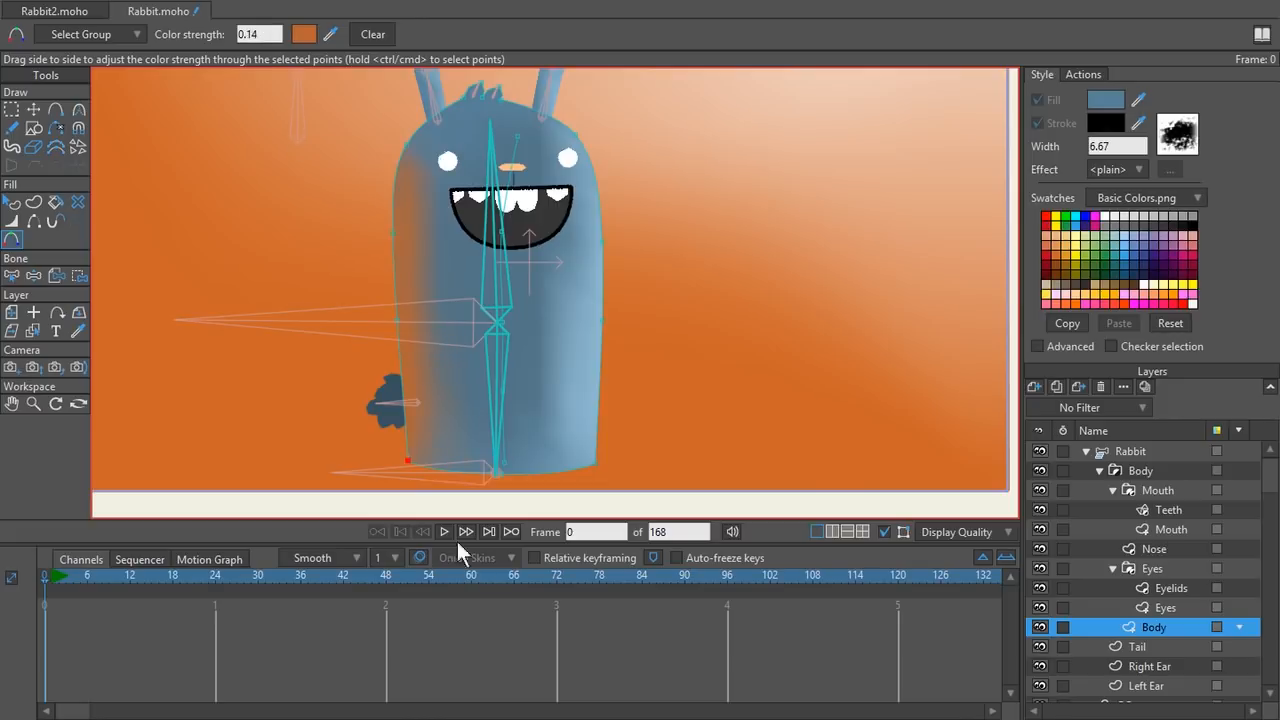
# - Try a color strength of 0.49 on the lowest rimlight point and reduce it to 0.36
pyautogui.scroll(5, 443, 434)
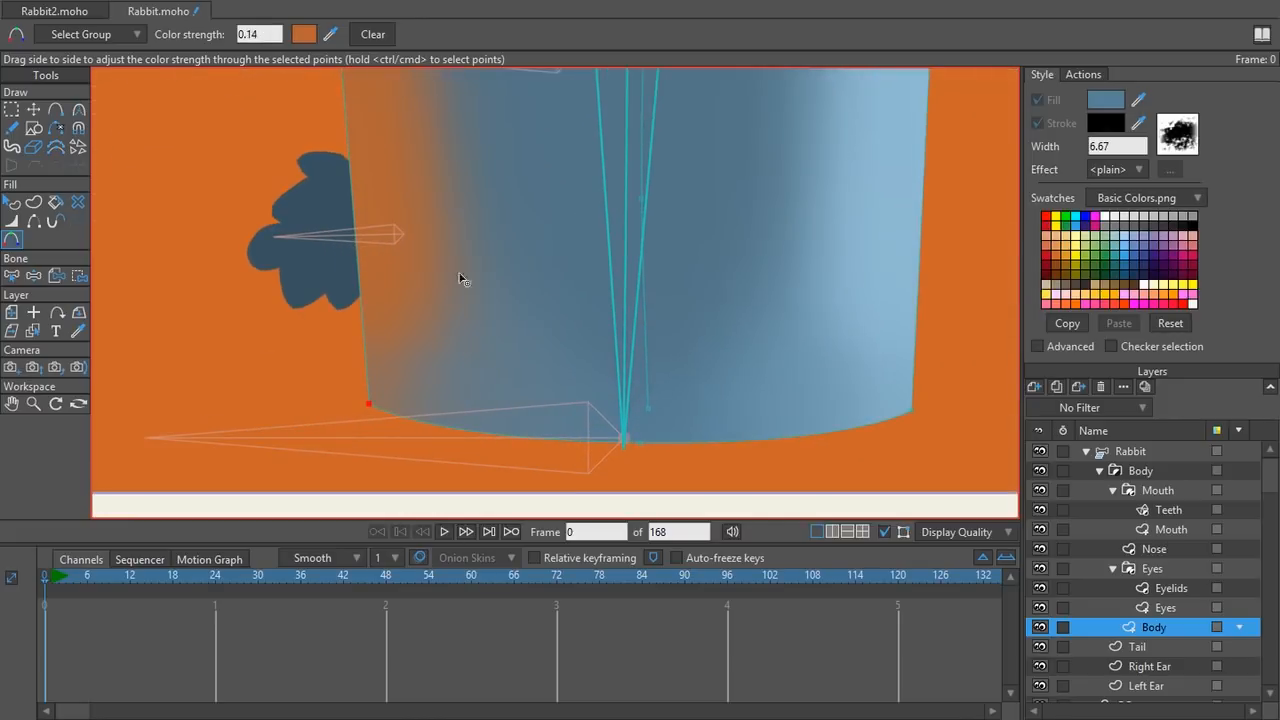
pyautogui.scroll(6, 268, 34)
pyautogui.scroll(3, 271, 34)
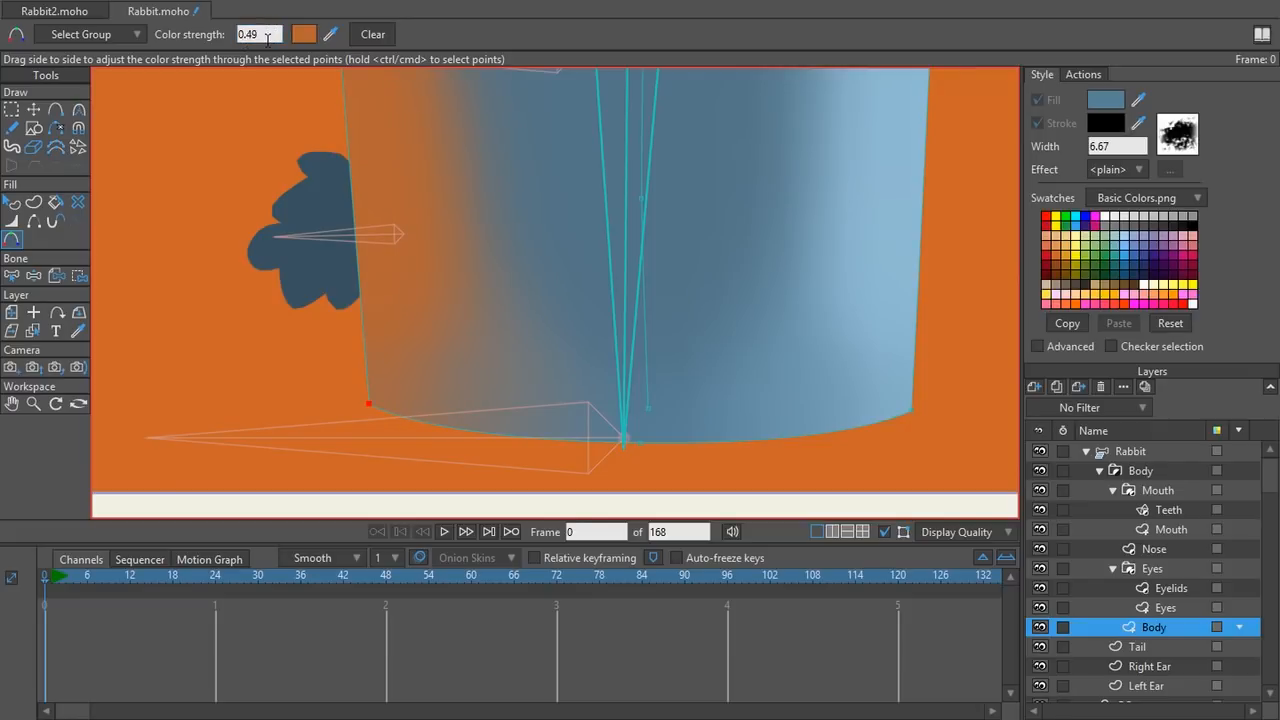
pyautogui.scroll(-1, 268, 40)
pyautogui.scroll(-6, 414, 230)
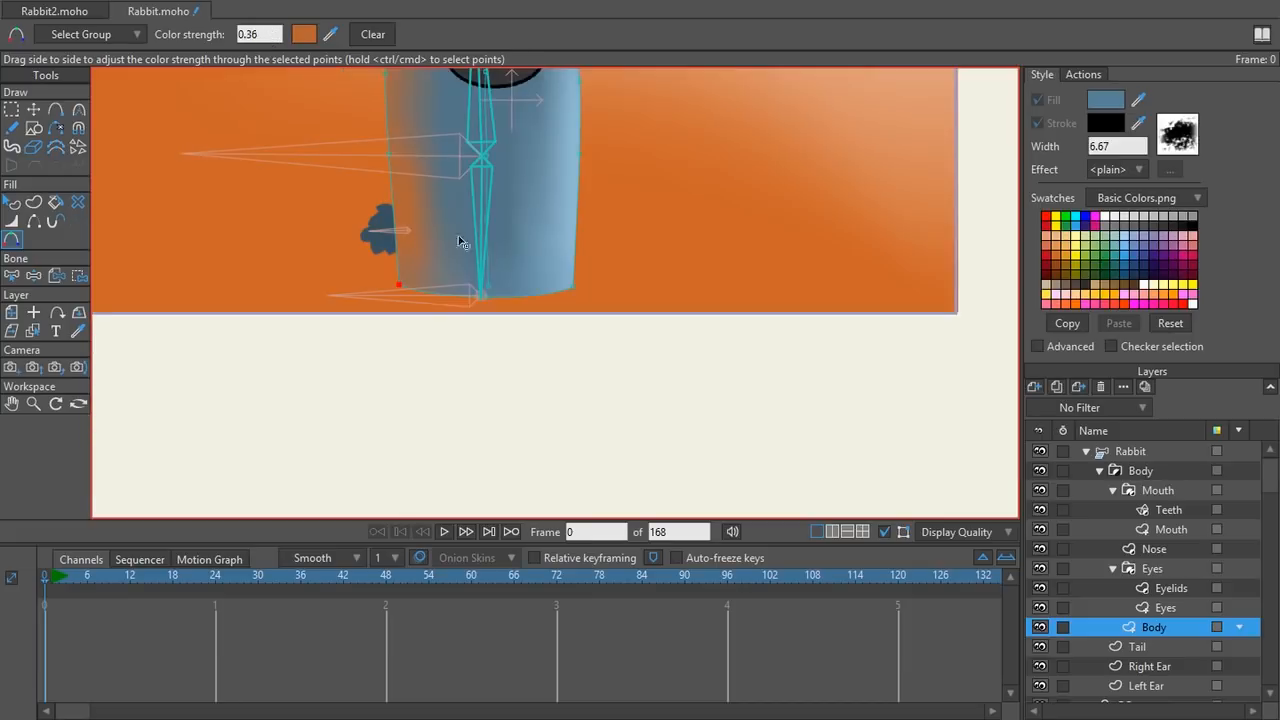
pyautogui.moveTo(468, 245); pyautogui.dragTo(448, 300)
pyautogui.scroll(1, 449, 301)
pyautogui.scroll(-1, 409, 263)
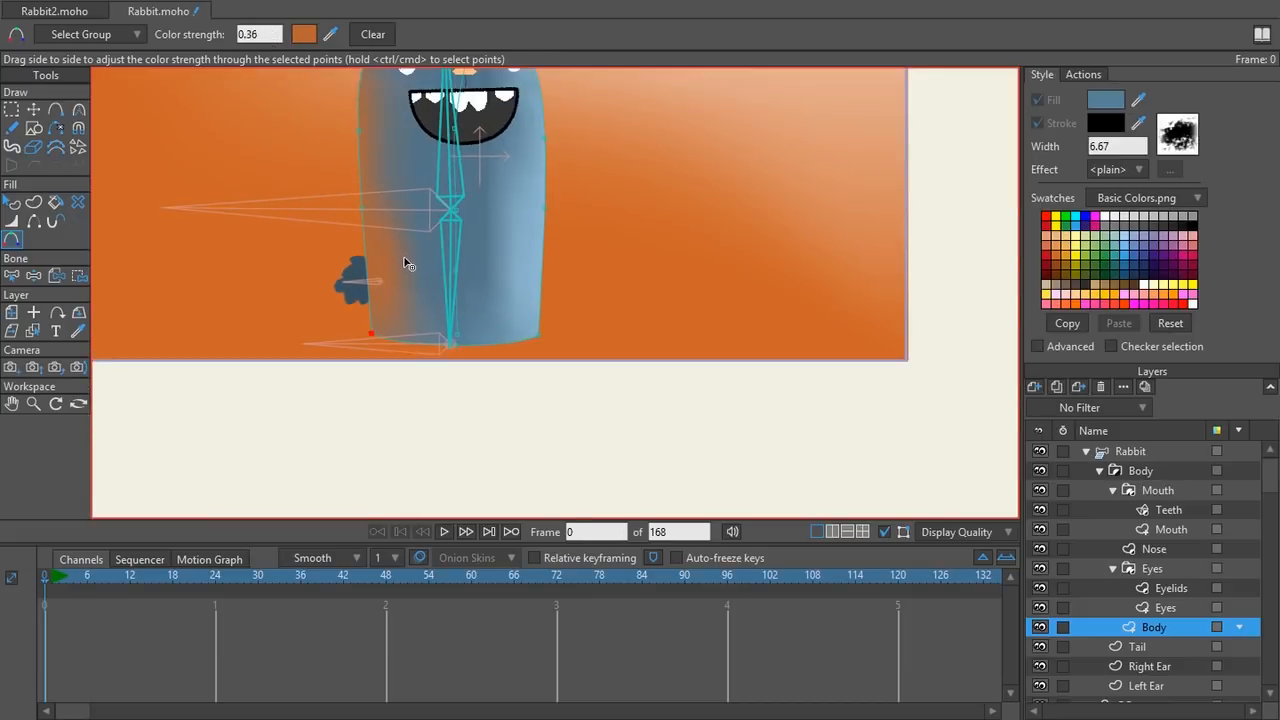
pyautogui.scroll(2, 429, 352)
pyautogui.scroll(1, 426, 337)
pyautogui.scroll(10, 266, 34)
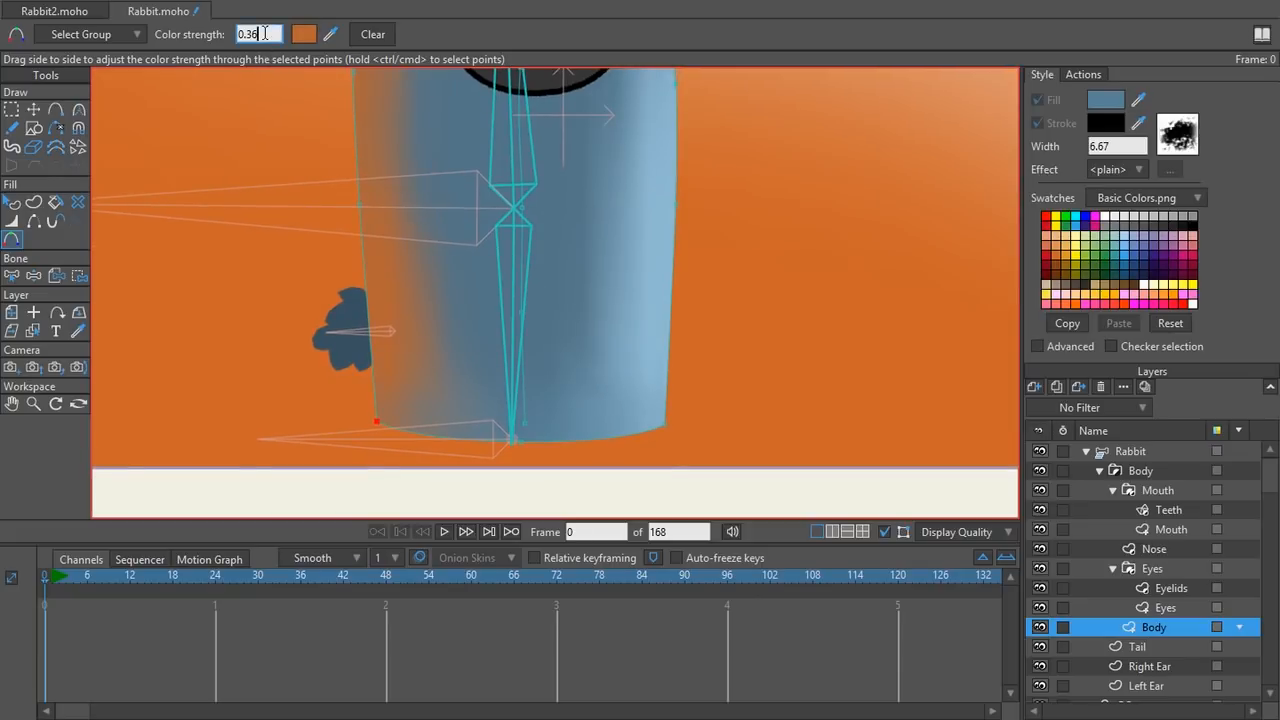
# - Try moving the interior line toward the tail side to X position -0.1738 and undo the move
pyautogui.moveTo(423, 243); pyautogui.dragTo(463, 334)
pyautogui.press('t')
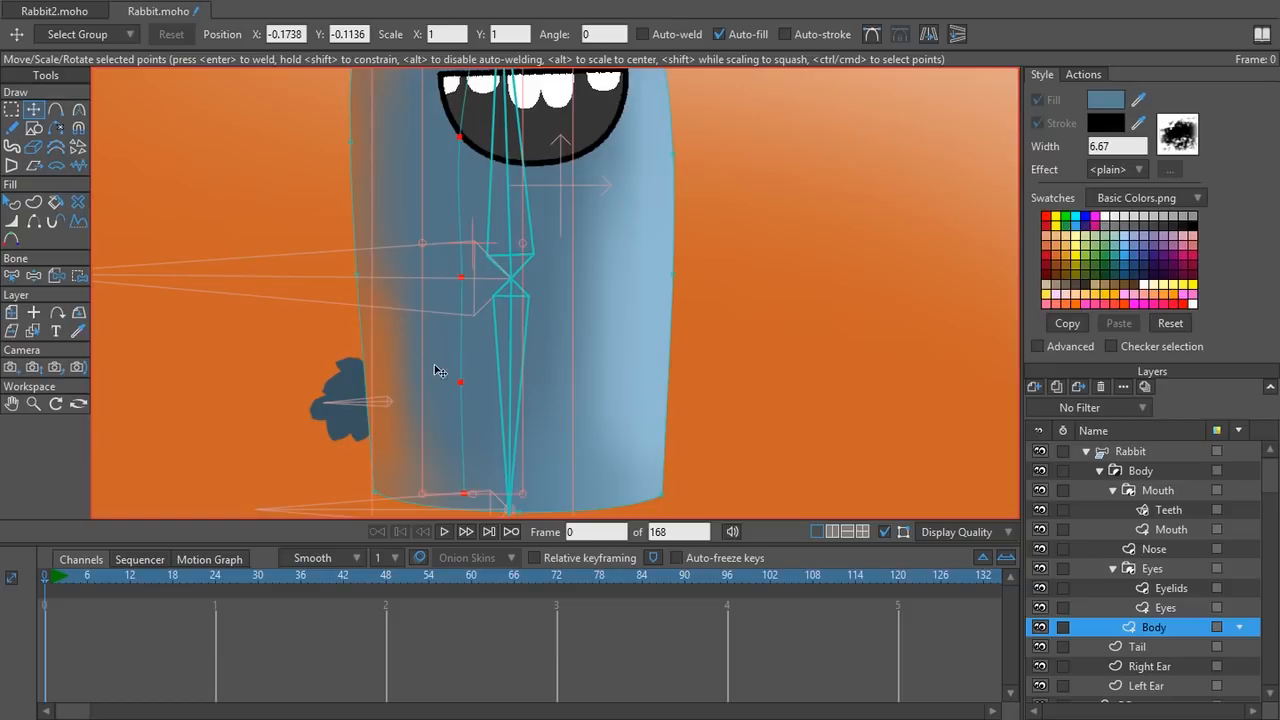
pyautogui.hotkey('ctrl', 'z')
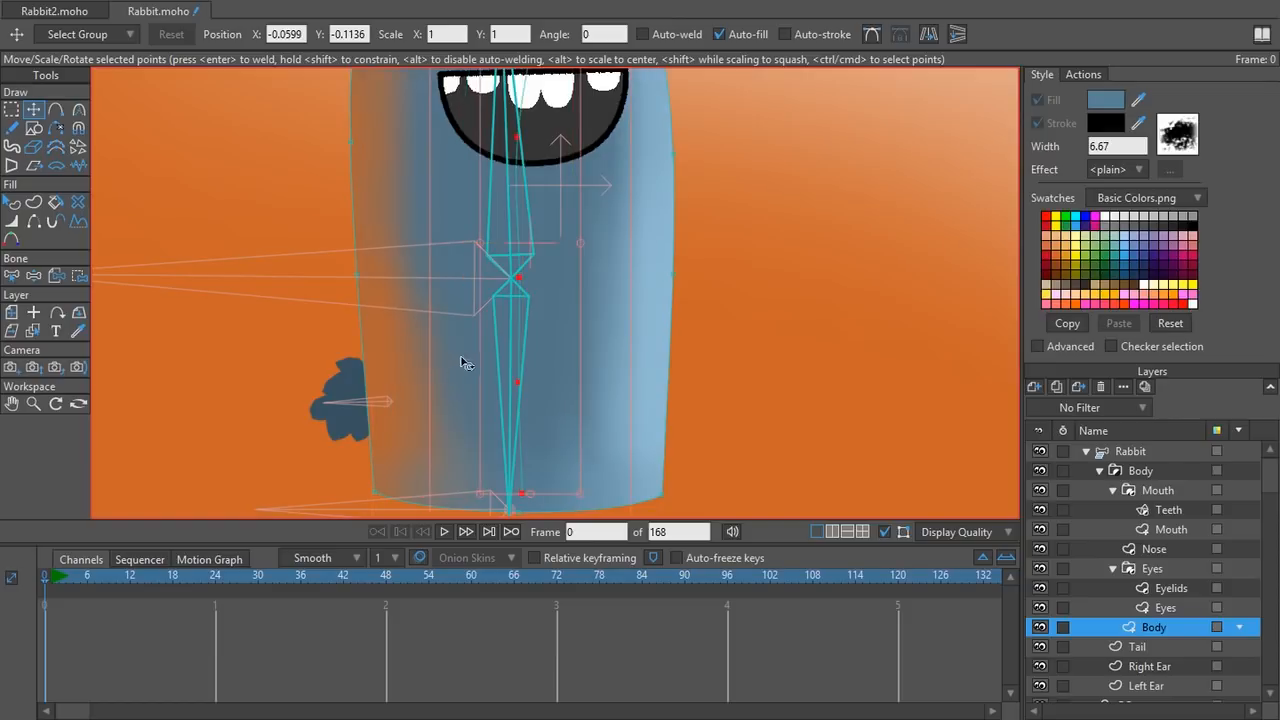
# - Reselect the lowest rimlight point, try a color strength of 0, and set it to 0.50
pyautogui.press('g')
pyautogui.click(375, 493)
pyautogui.press('k')
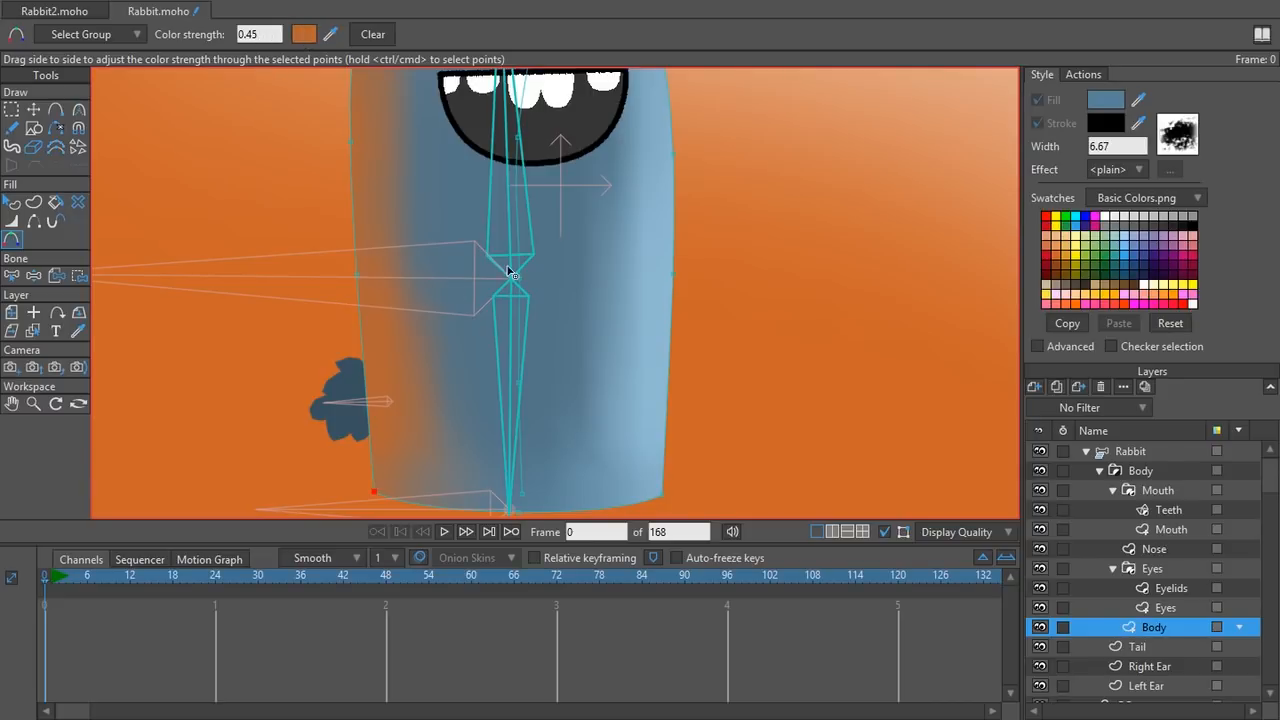
pyautogui.click(272, 31)
pyautogui.write('0')
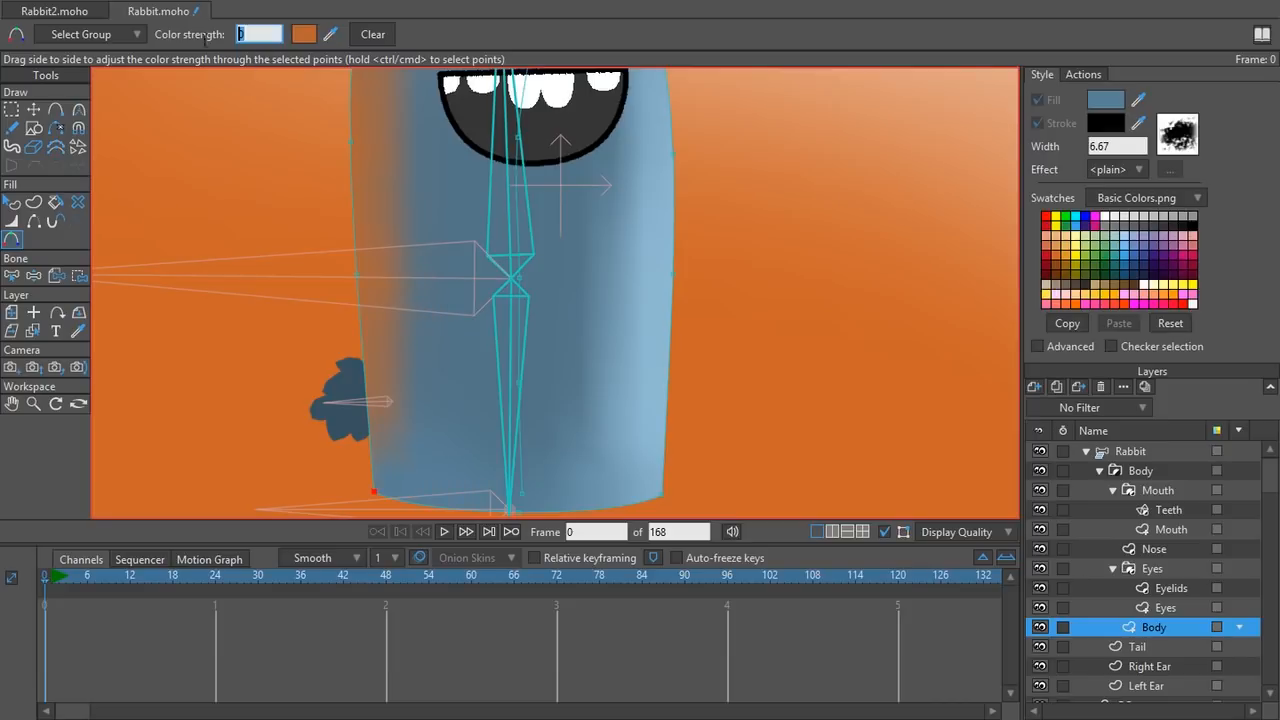
pyautogui.press('Return')
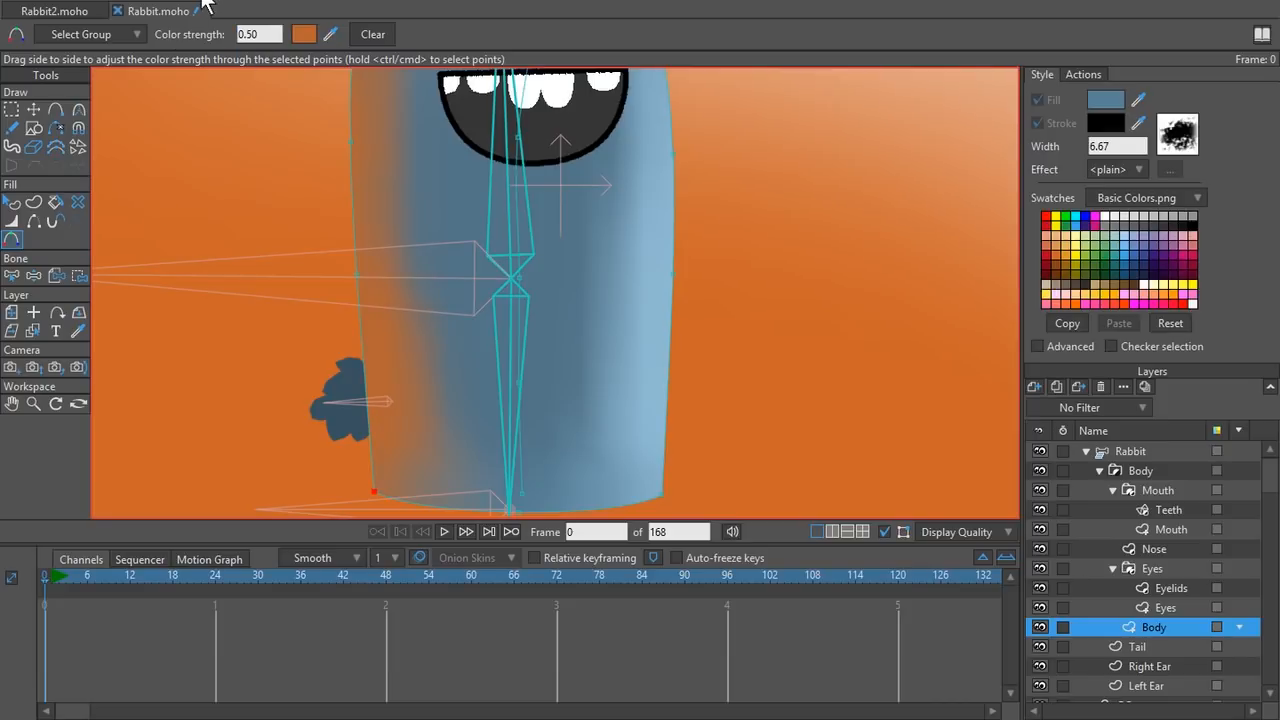
pyautogui.click(263, 35)
pyautogui.scroll(-2, 263, 34)
# - Select the interior line's points and shift the line slightly toward the tail side to X position -0.1002
pyautogui.press('t')
pyautogui.hotkey('ctrl', 'a')
pyautogui.press('g')
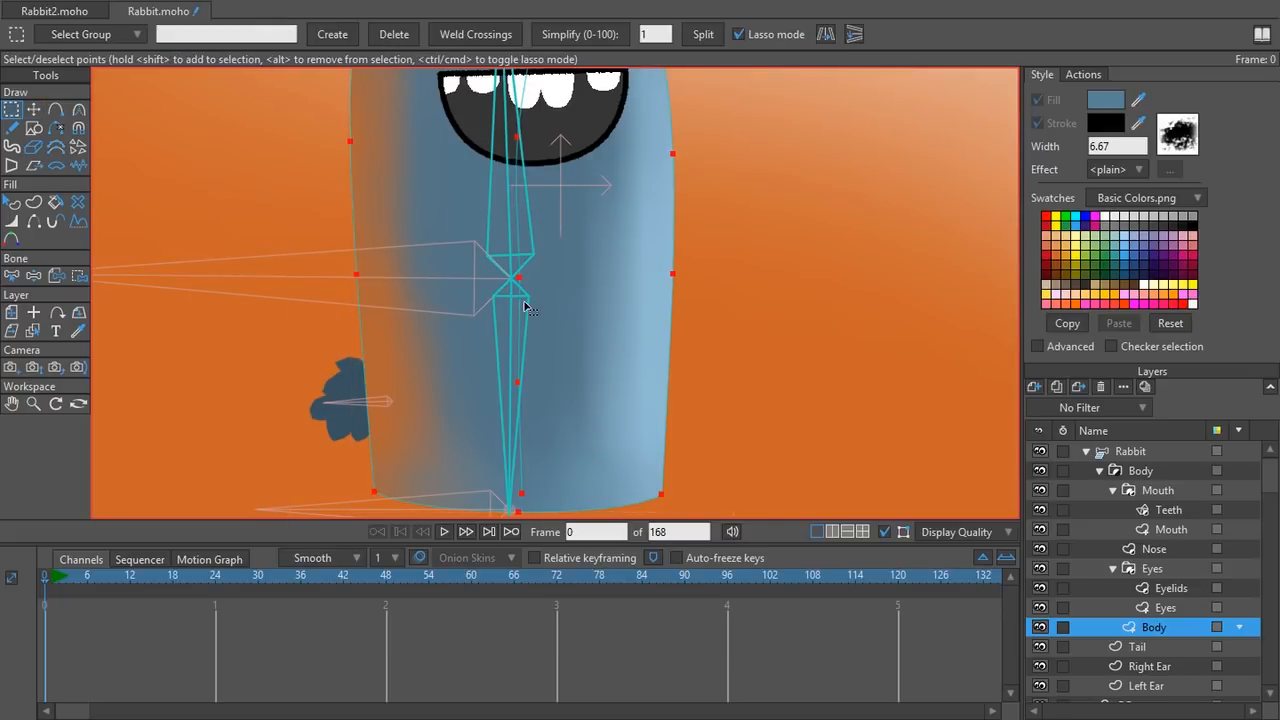
pyautogui.press('t')
pyautogui.press('g')
pyautogui.press('t')
pyautogui.moveTo(519, 307); pyautogui.dragTo(488, 340)
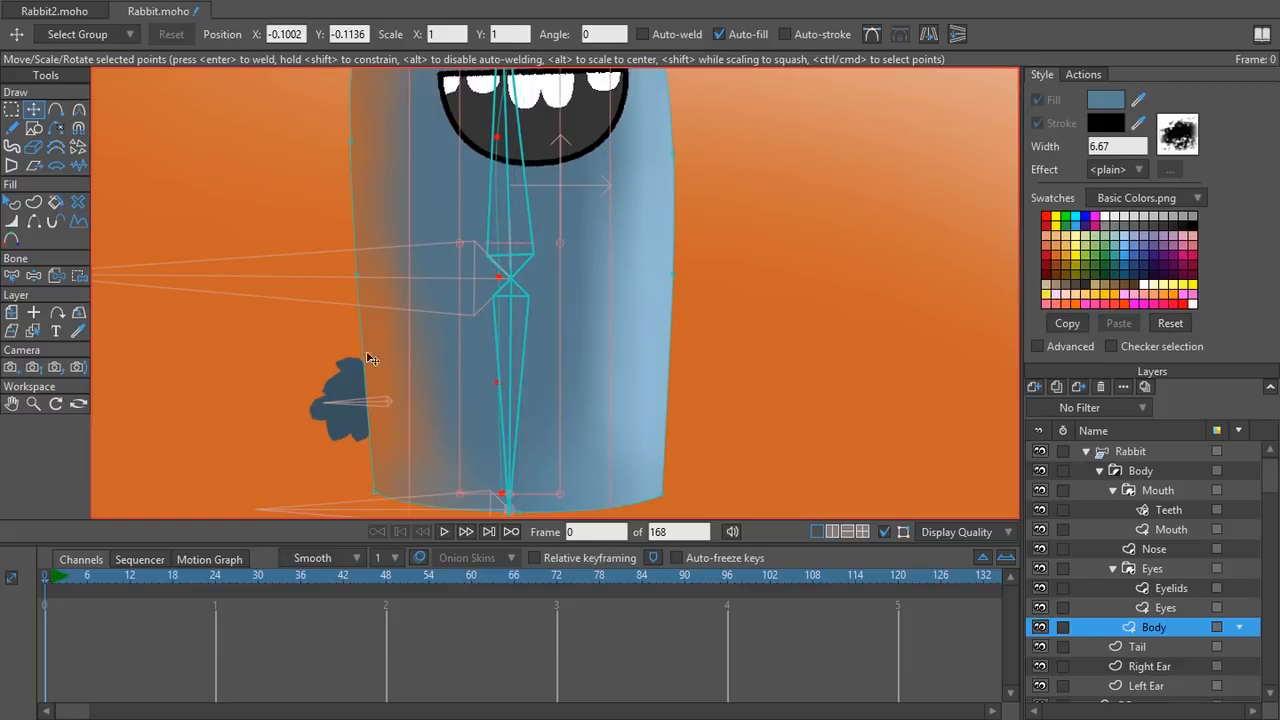
# - Select the Body's lower tail-side corner point and set its color strength to 0.02
pyautogui.press('g')
pyautogui.click(375, 494)
pyautogui.press('t')
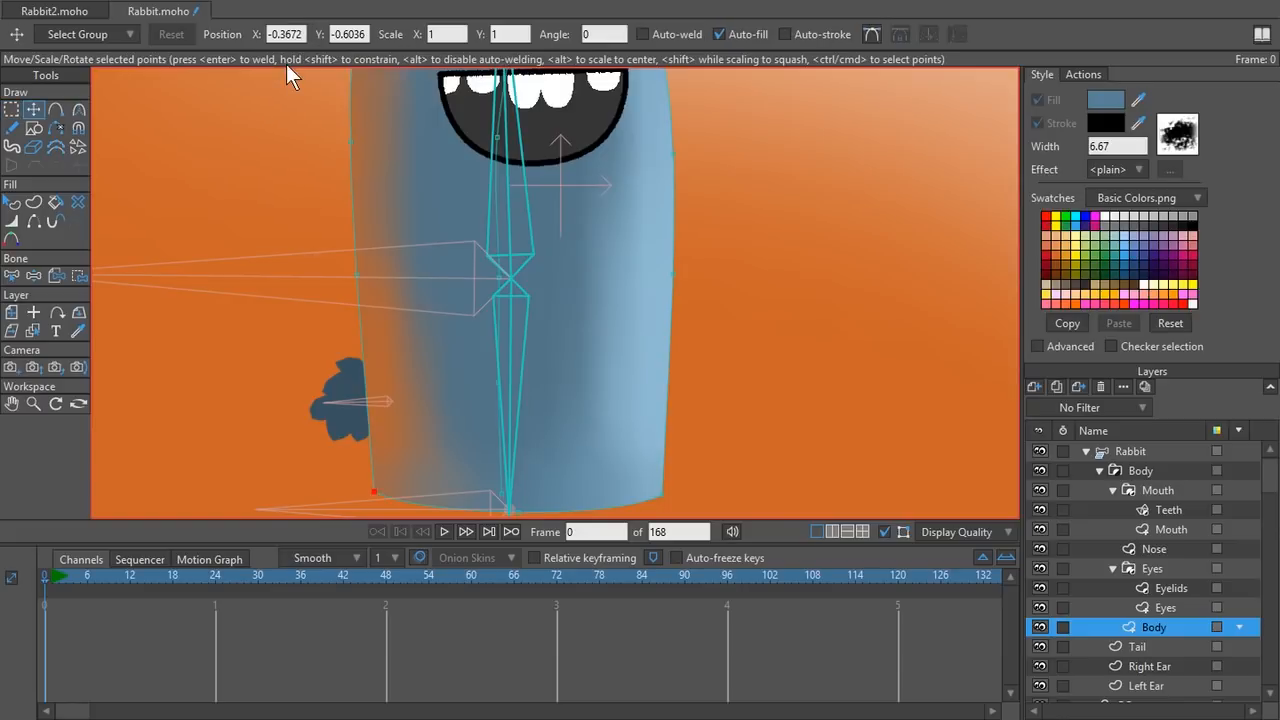
pyautogui.press('k')
pyautogui.scroll(-1, 261, 36)
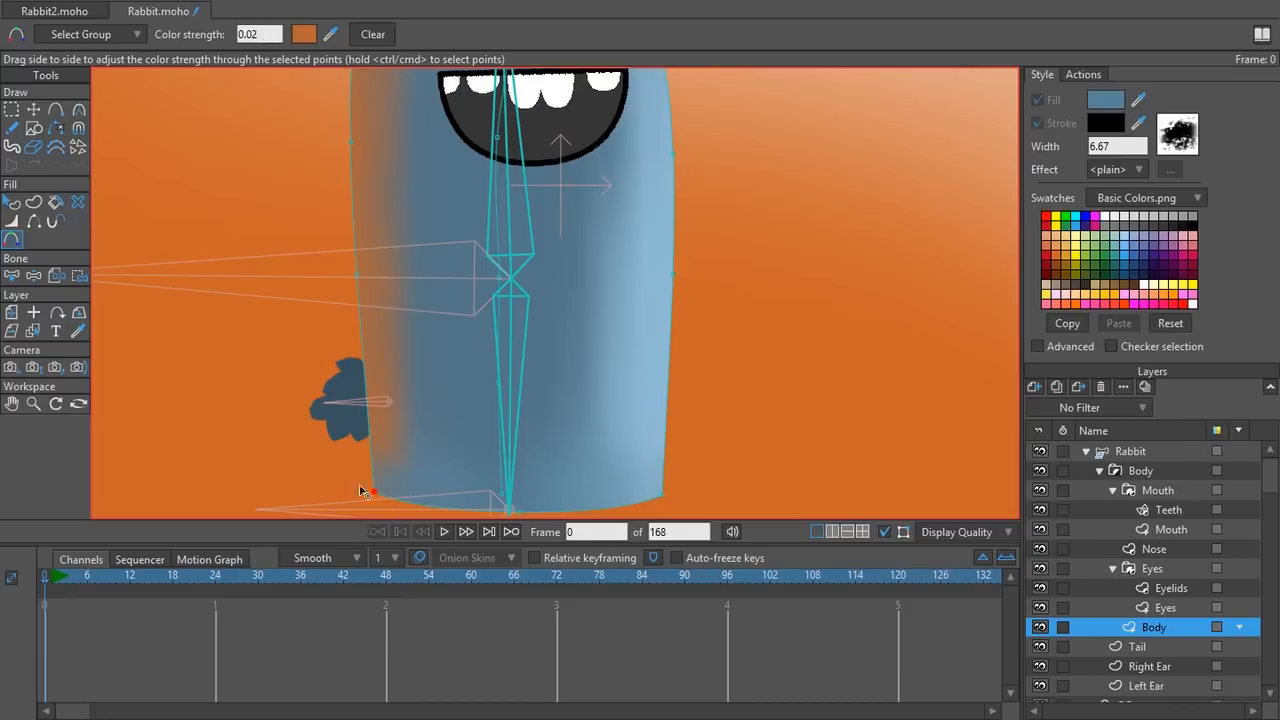
pyautogui.moveTo(360, 489); pyautogui.dragTo(356, 280)
pyautogui.scroll(5, 372, 293)
pyautogui.moveTo(364, 330); pyautogui.dragTo(355, 426)
pyautogui.scroll(-2, 359, 427)
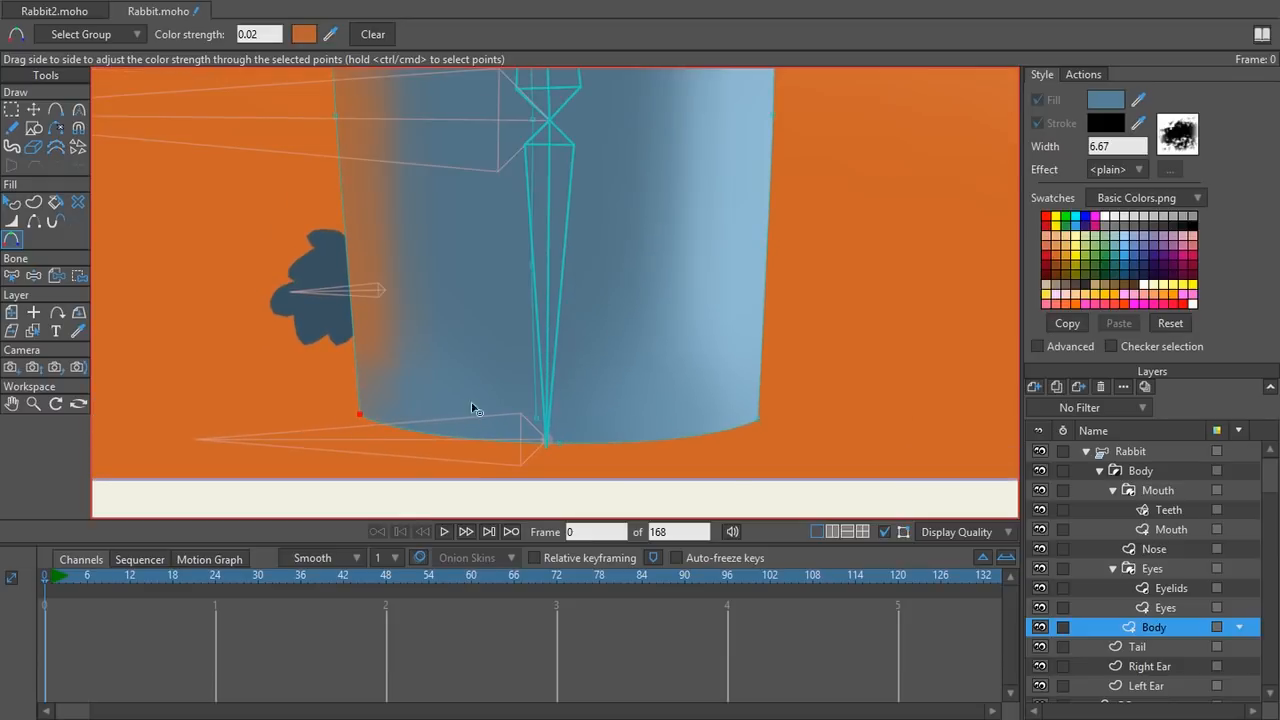
# - Try moving the interior line's lowest point toward the tail side and undo the move
pyautogui.press('t')
pyautogui.hotkey('ctrl', 'a')
pyautogui.moveTo(537, 423); pyautogui.dragTo(480, 407)
pyautogui.hotkey('ctrl', 'z')
pyautogui.scroll(2, 360, 445)
pyautogui.scroll(1, 360, 444)
pyautogui.moveTo(360, 445); pyautogui.dragTo(370, 414)
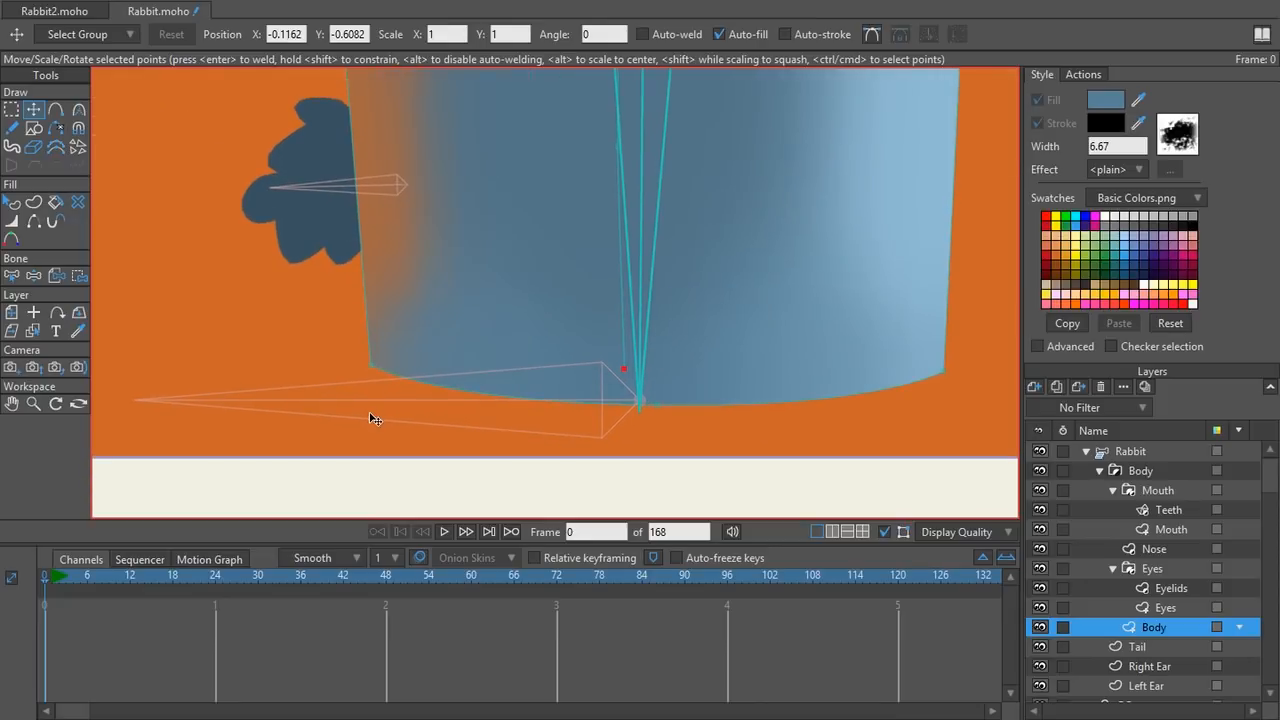
pyautogui.moveTo(348, 319); pyautogui.dragTo(353, 381)
pyautogui.scroll(-1, 358, 394)
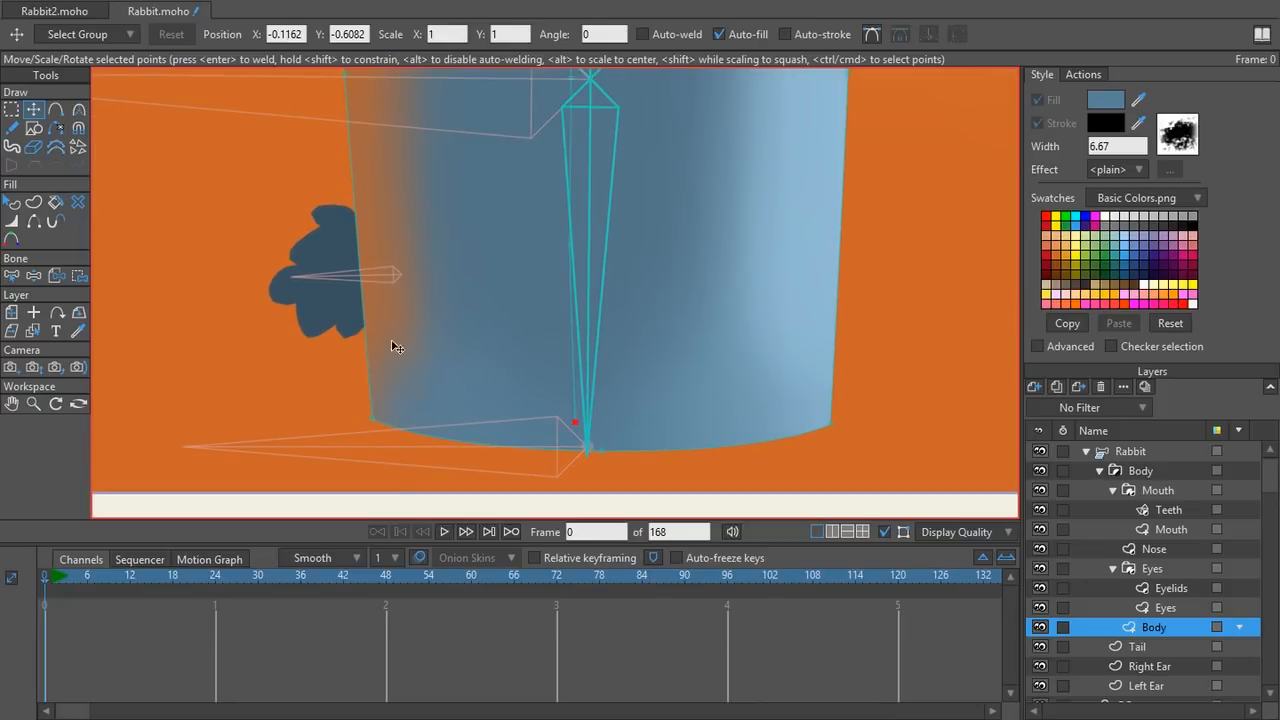
# - Render a preview of frame 0 to check the rim light and body shading
pyautogui.scroll(-3, 392, 432)
pyautogui.hotkey('ctrl', 'r')
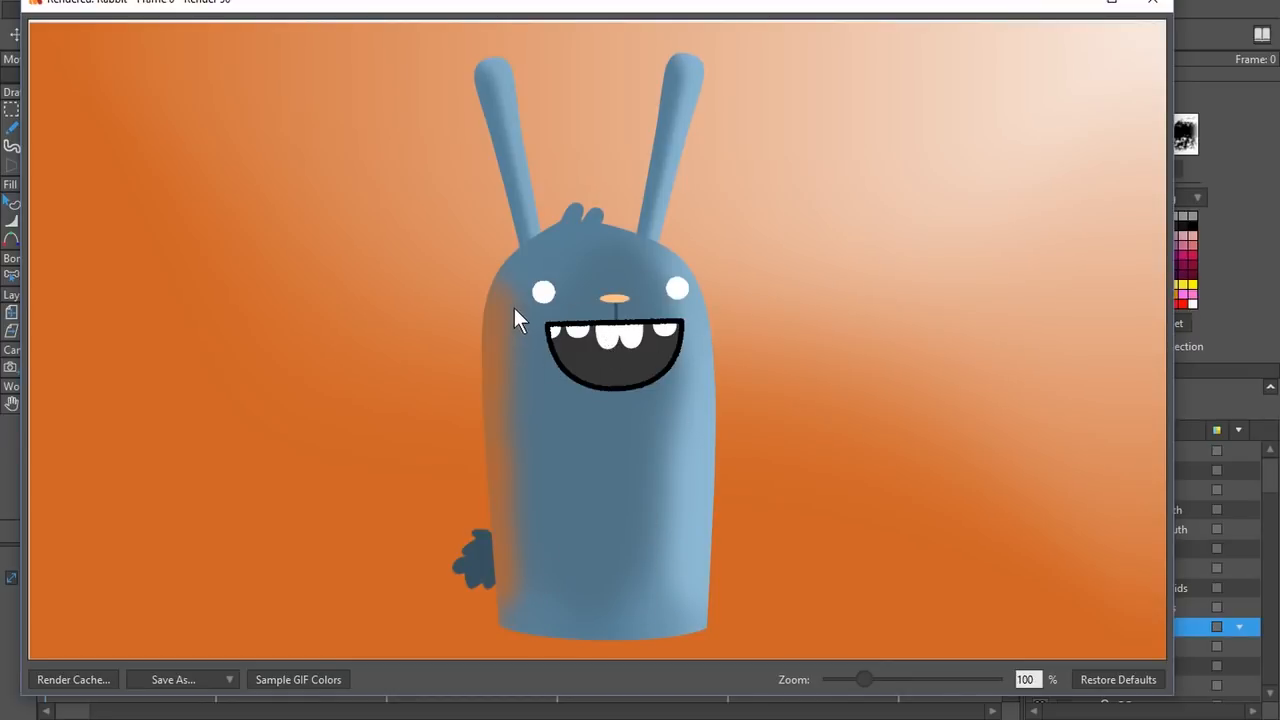
pyautogui.click(1152, 3)
# - Shift the Body's interior line toward the tail side to X position -0.2473 and render a preview
pyautogui.scroll(2, 498, 292)
pyautogui.moveTo(387, 339); pyautogui.dragTo(492, 286)
pyautogui.scroll(2, 492, 286)
pyautogui.scroll(2, 492, 291)
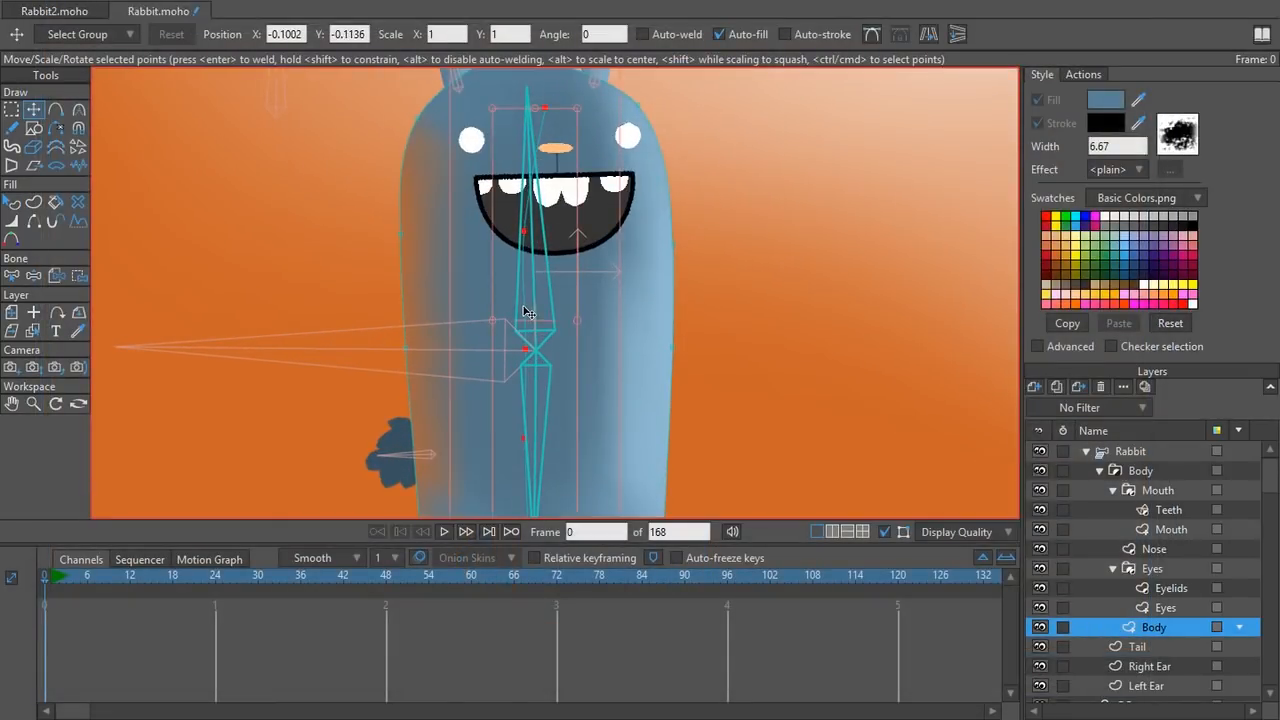
pyautogui.moveTo(492, 321); pyautogui.dragTo(462, 316)
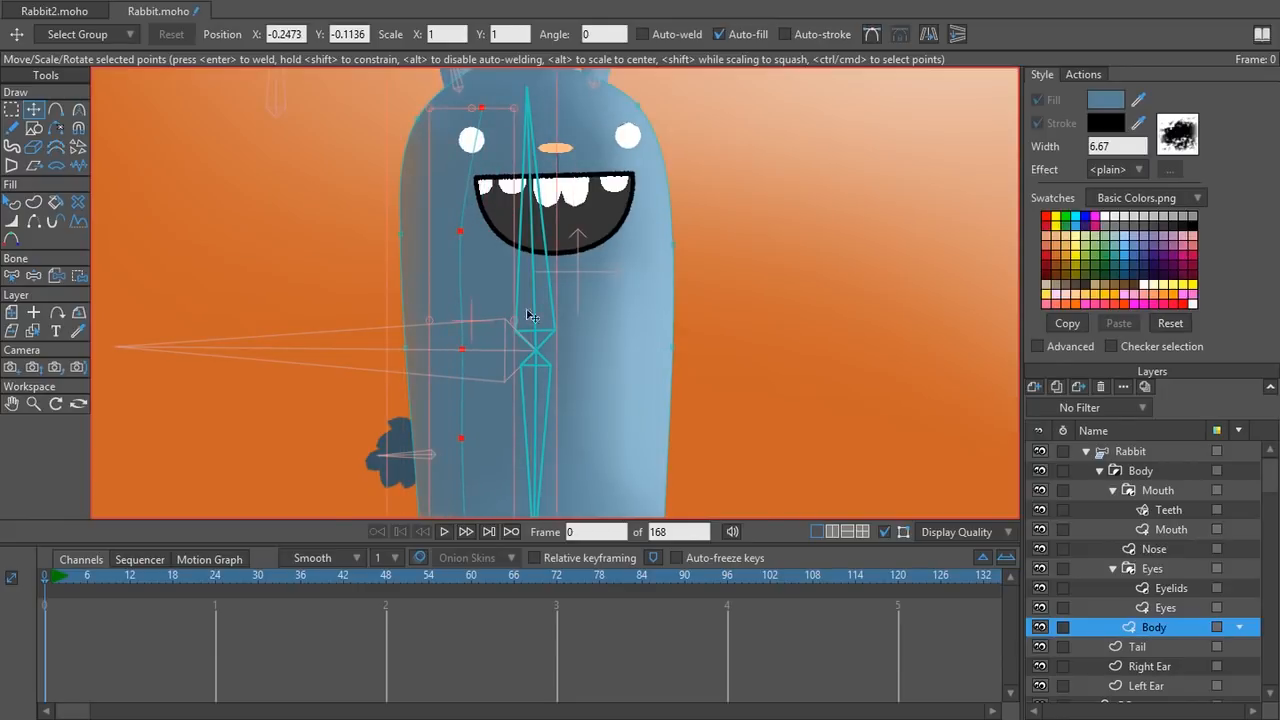
pyautogui.hotkey('ctrl', 'e')
pyautogui.press('Return')
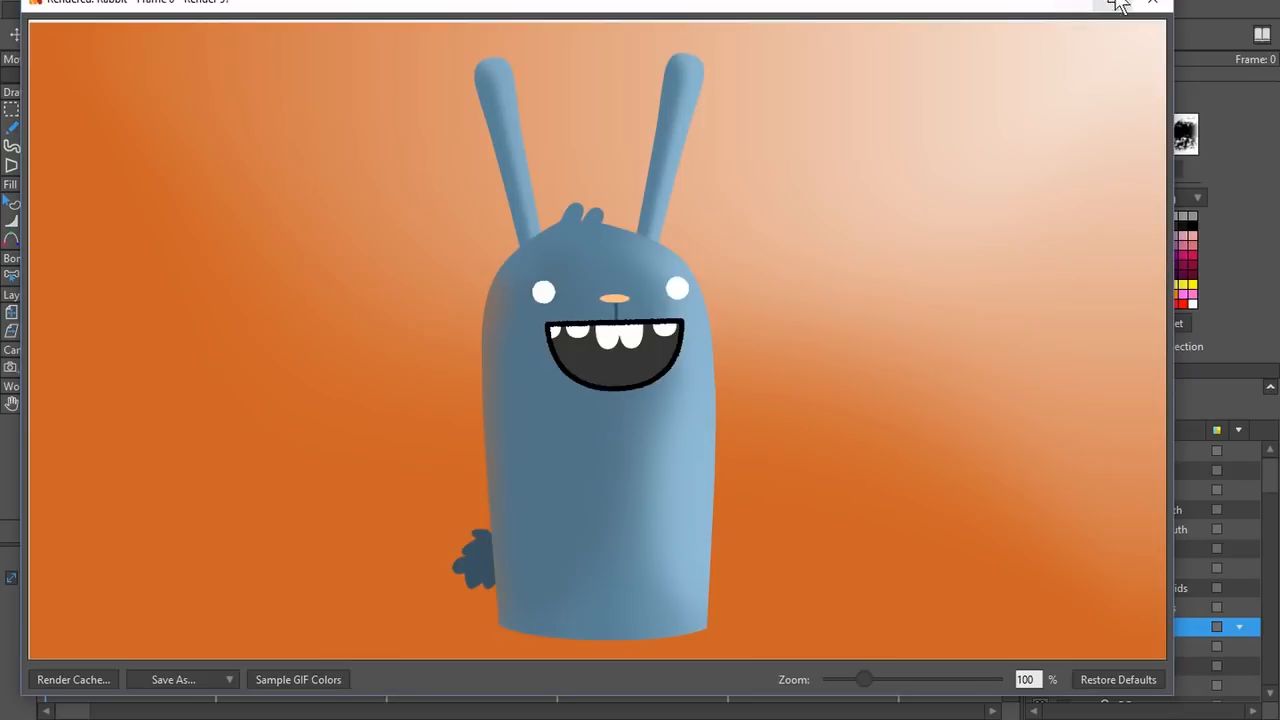
pyautogui.click(1152, 3)
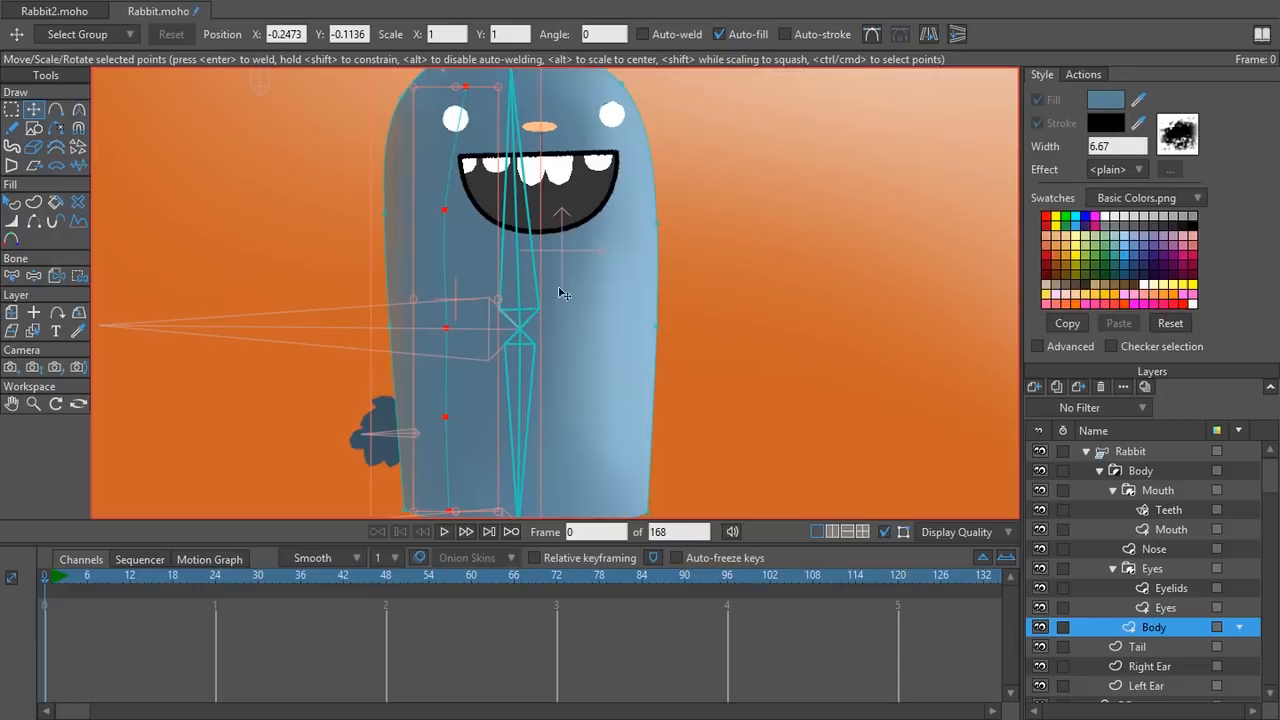
# - Darken the color of the Body Highlight point group to 7A9EB3 and render a preview
pyautogui.press('g')
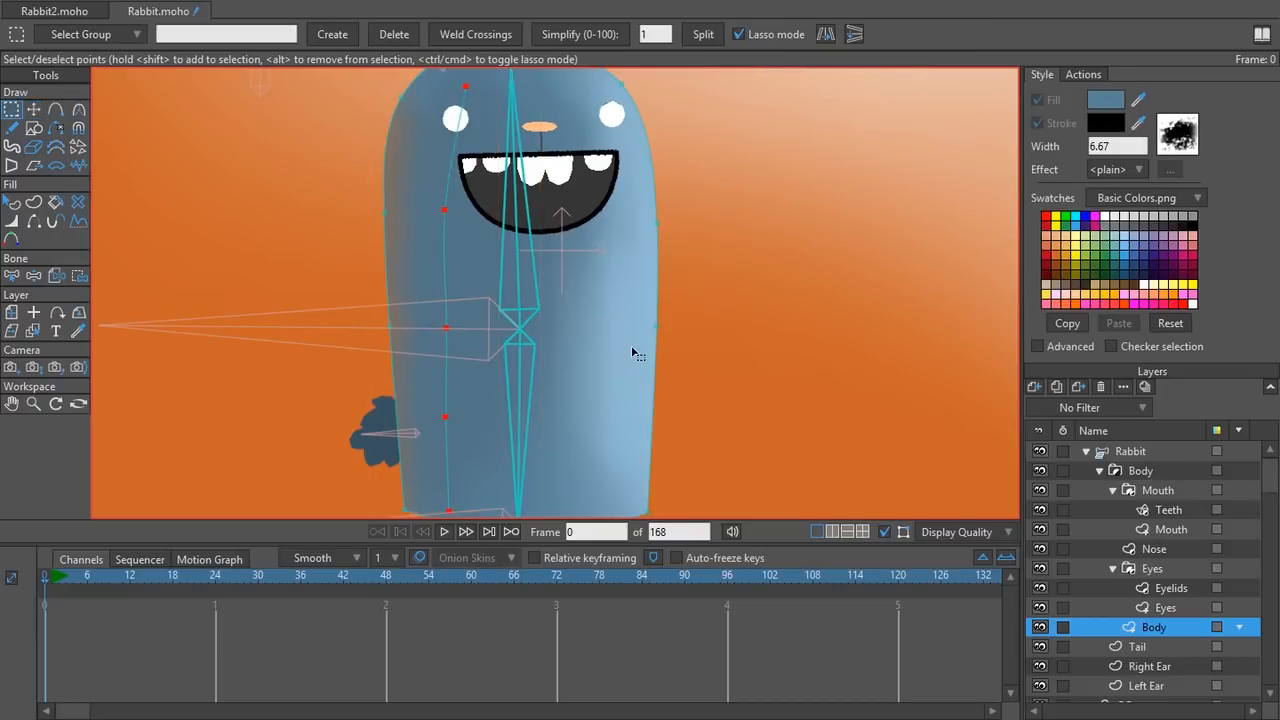
pyautogui.click(125, 40)
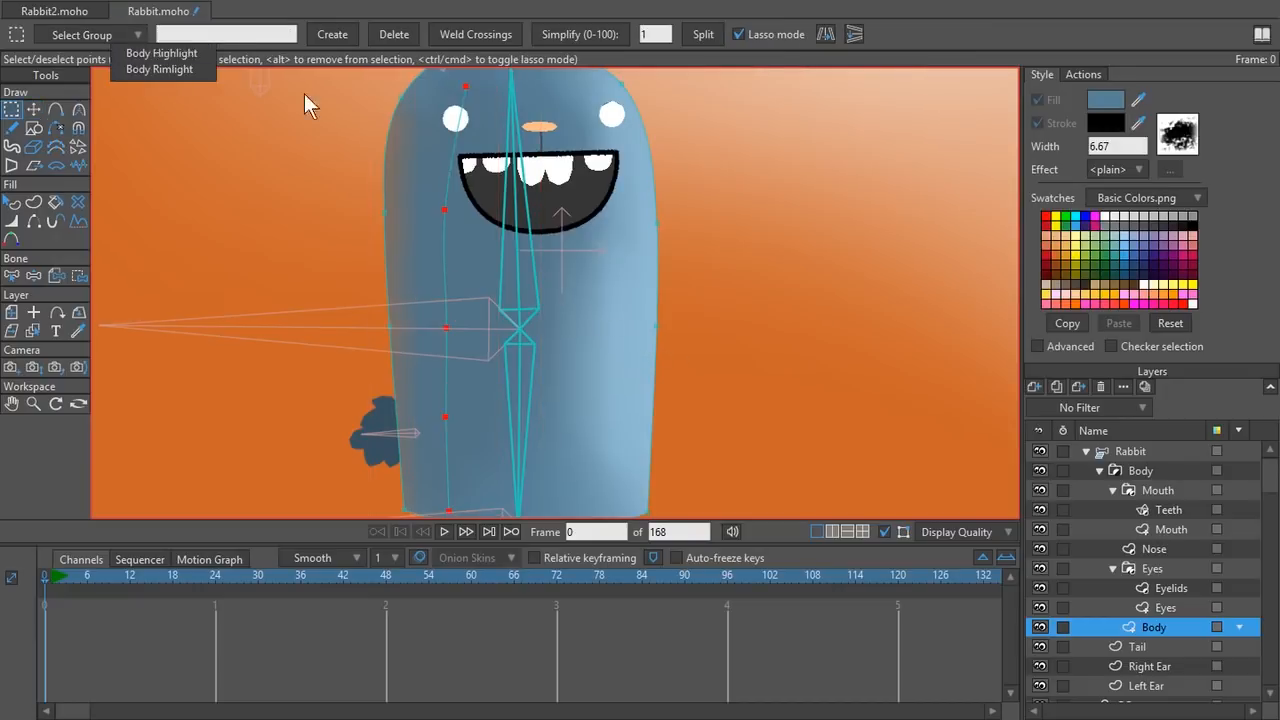
pyautogui.click(176, 57)
pyautogui.moveTo(612, 202); pyautogui.dragTo(563, 262)
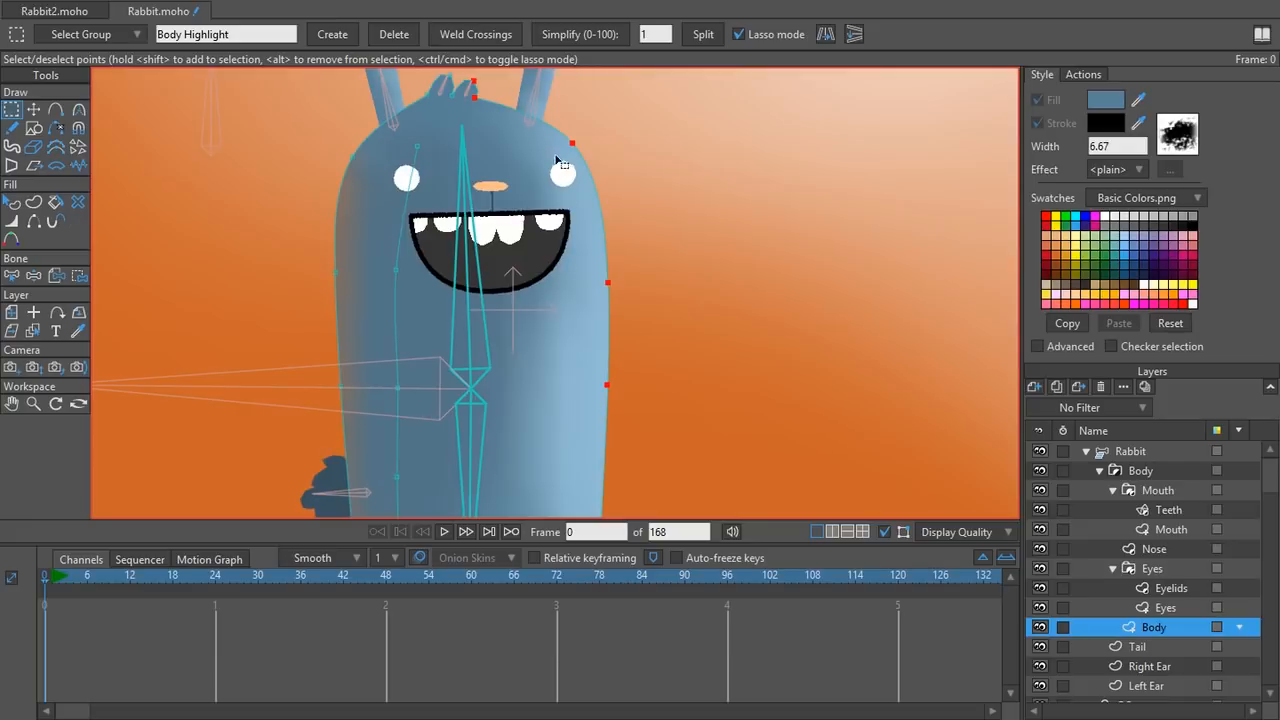
pyautogui.press('k')
pyautogui.click(303, 34)
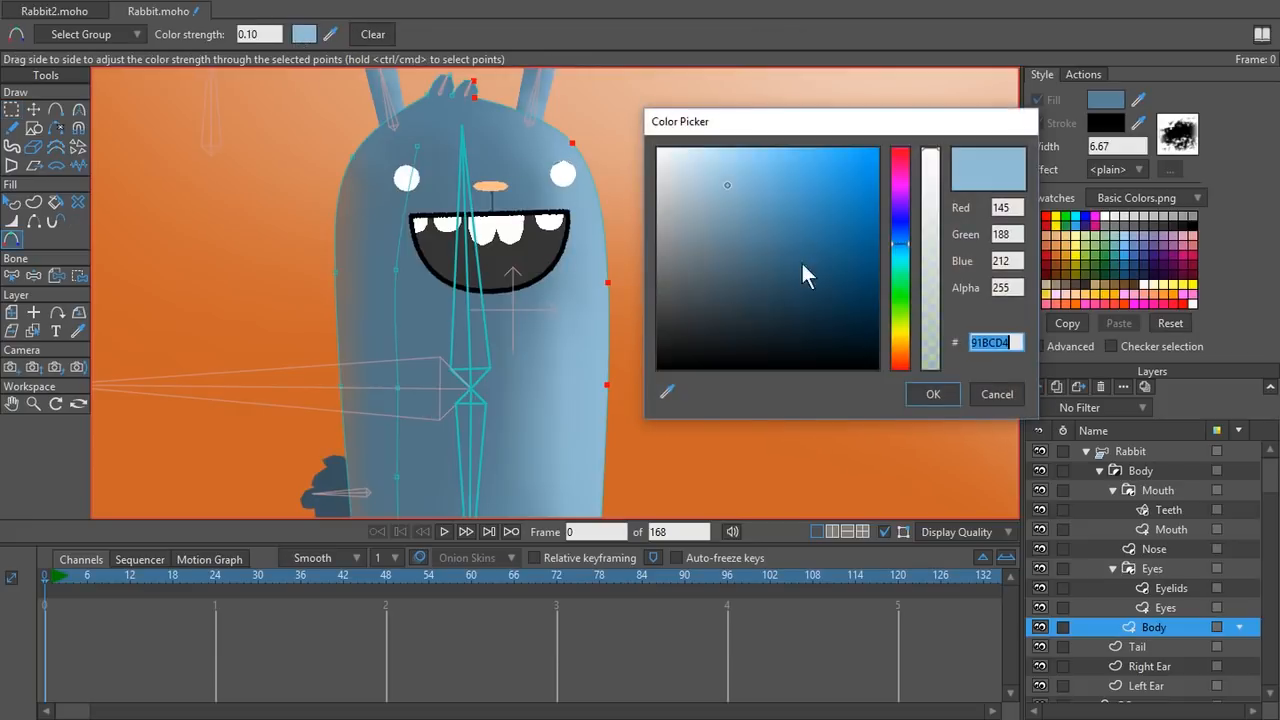
pyautogui.moveTo(726, 183); pyautogui.dragTo(727, 213)
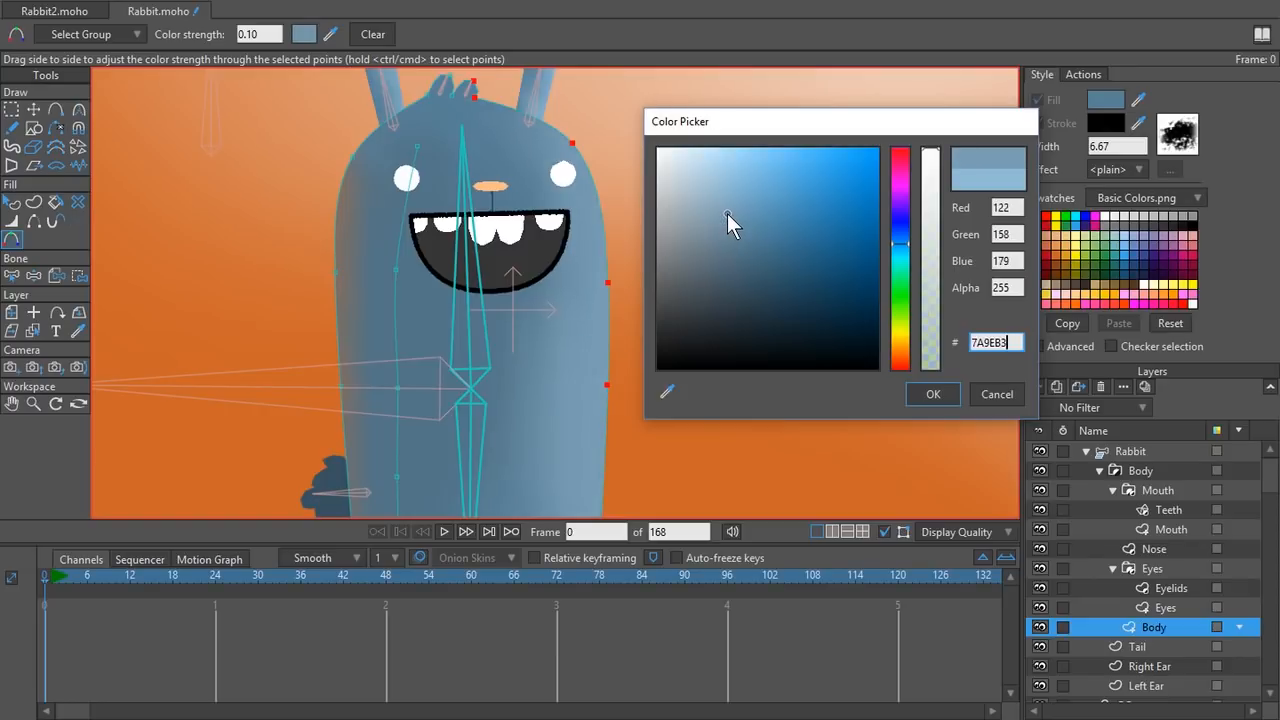
pyautogui.click(930, 393)
pyautogui.hotkey('ctrl', 'r')
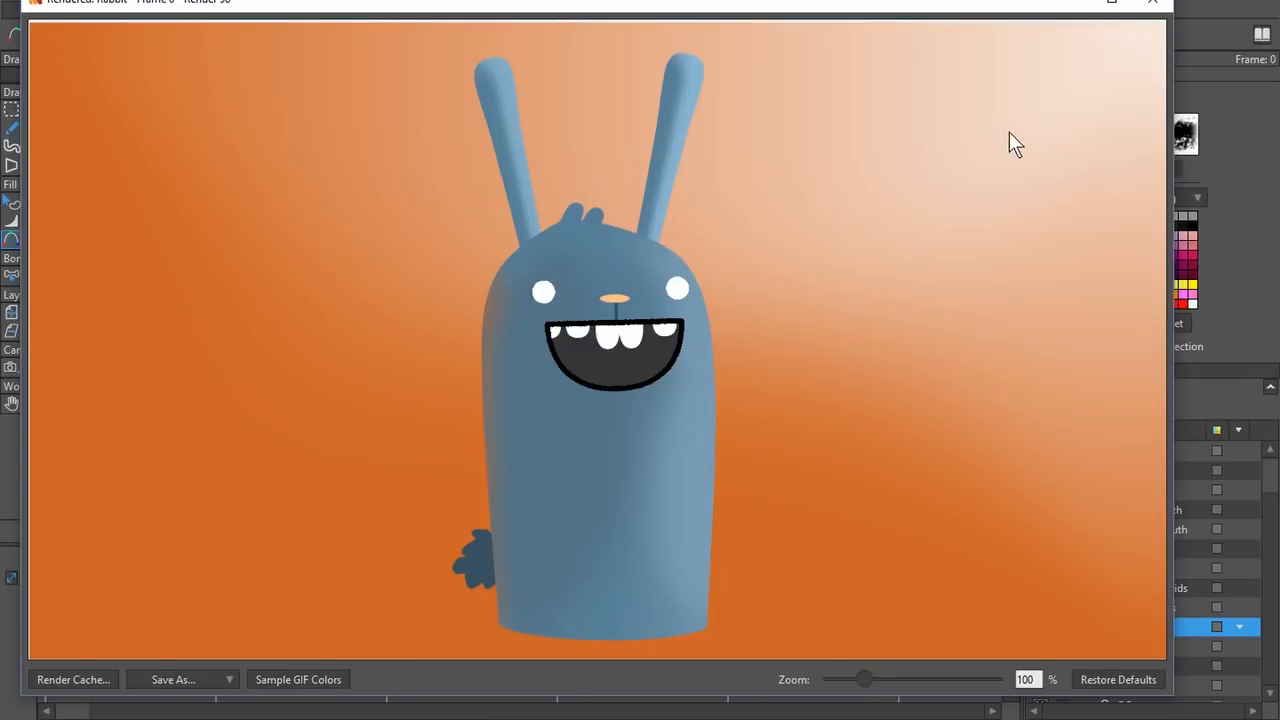
pyautogui.click(1152, 2)
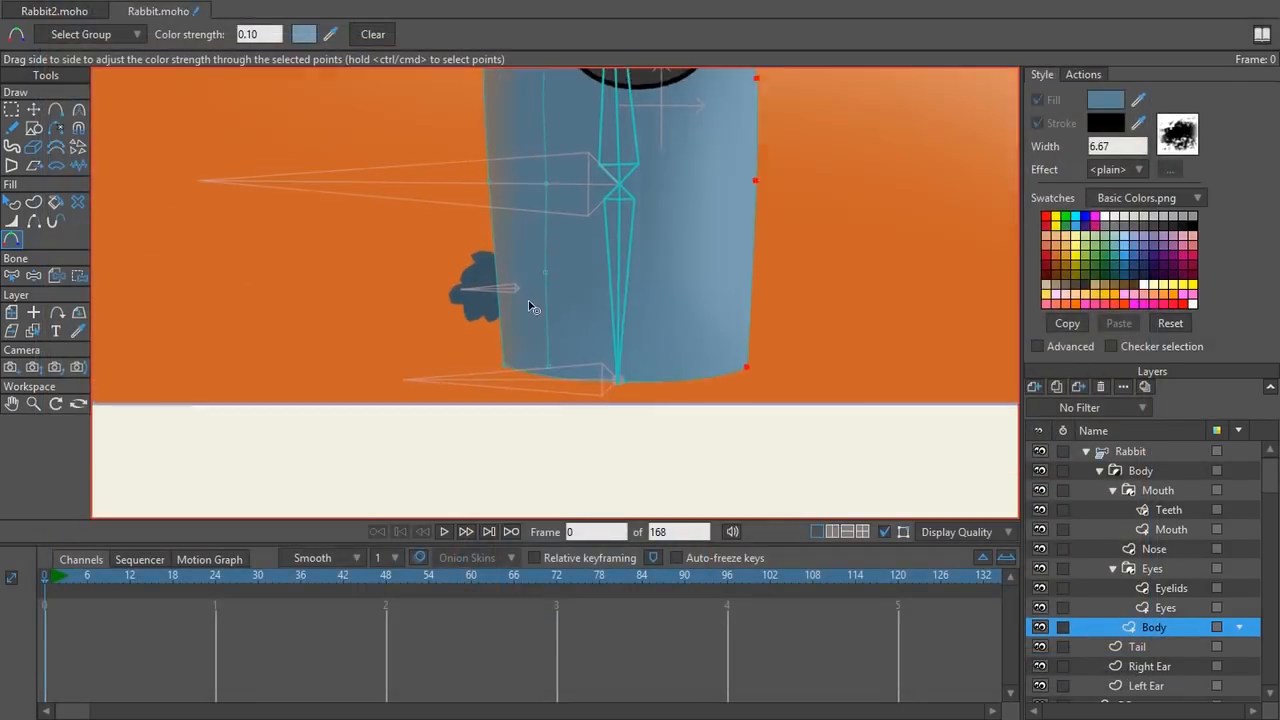
# - Select the Tail layer's lower outline points and color them 707172, sampled from the Body's tail-side edge
pyautogui.scroll(2, 529, 305)
pyautogui.moveTo(475, 355); pyautogui.dragTo(509, 383)
pyautogui.keyDown('alt'); pyautogui.rightClick(505, 334); pyautogui.keyUp('alt')
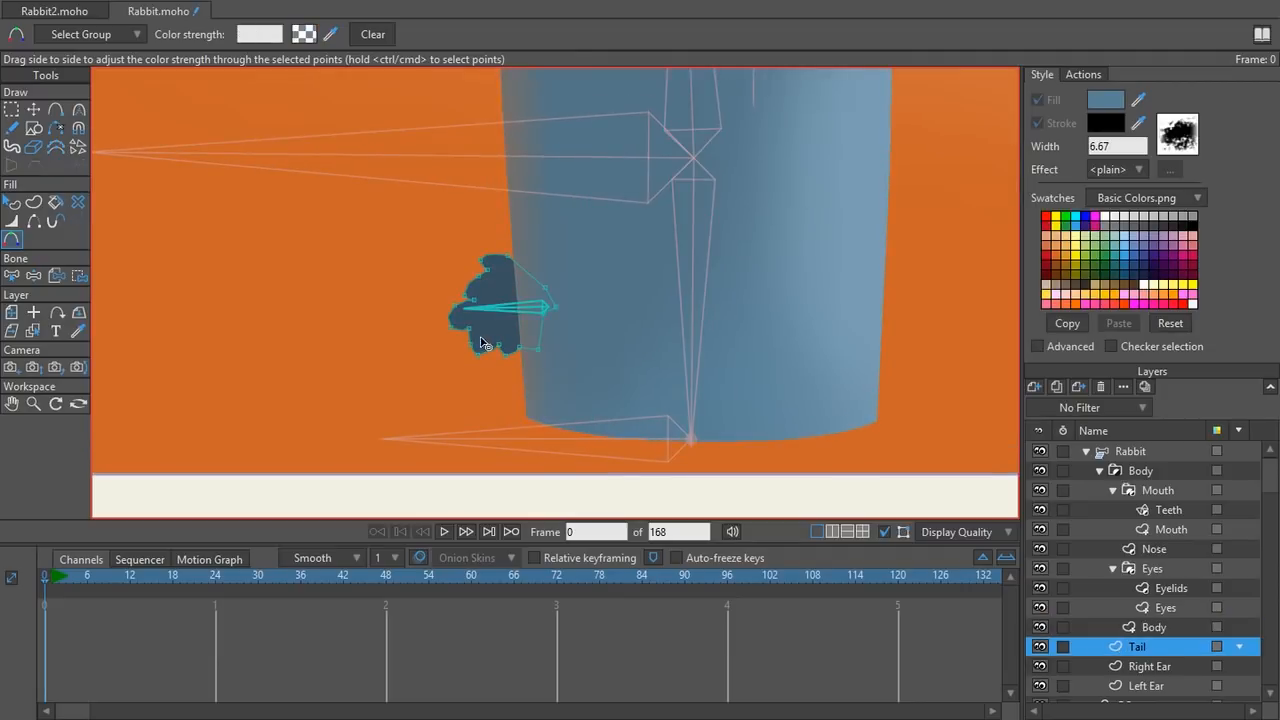
pyautogui.scroll(2, 488, 378)
pyautogui.press('g')
pyautogui.moveTo(509, 369)
pyautogui.mouseDown()
pyautogui.moveTo(591, 357)
pyautogui.moveTo(545, 298)
pyautogui.moveTo(377, 309)
pyautogui.moveTo(575, 396)
pyautogui.mouseUp()
pyautogui.press('k')
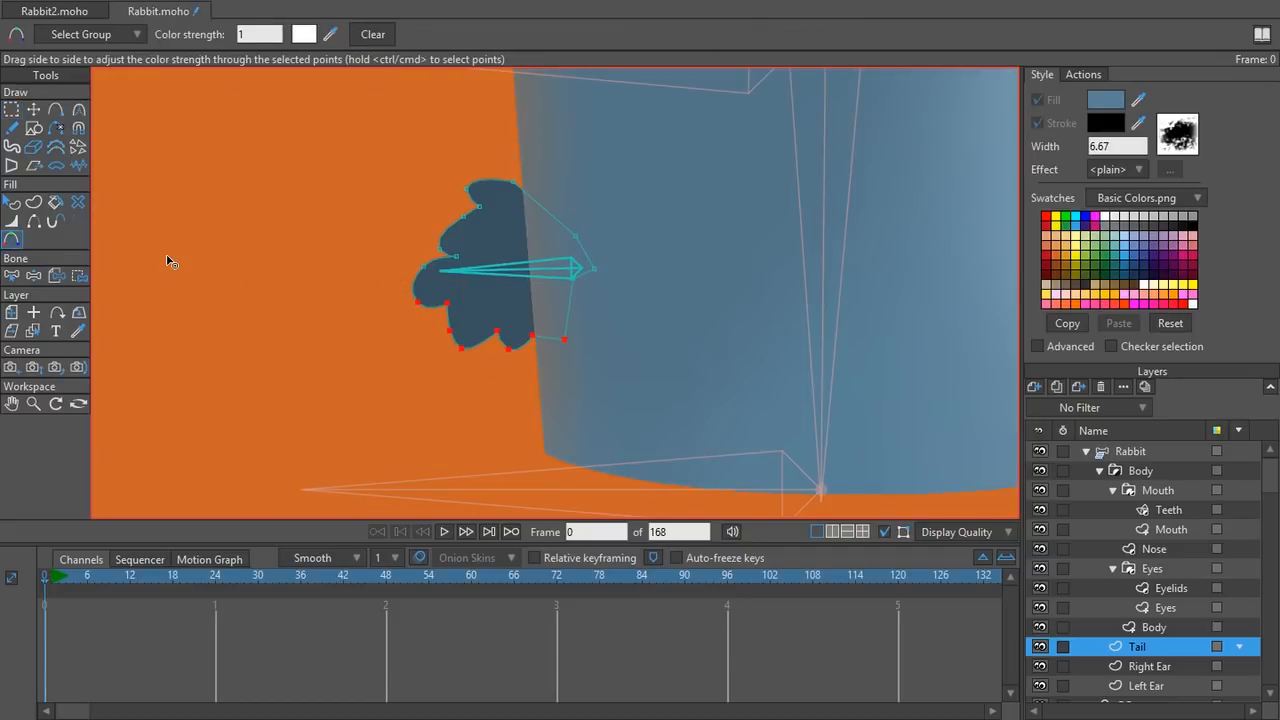
pyautogui.click(303, 34)
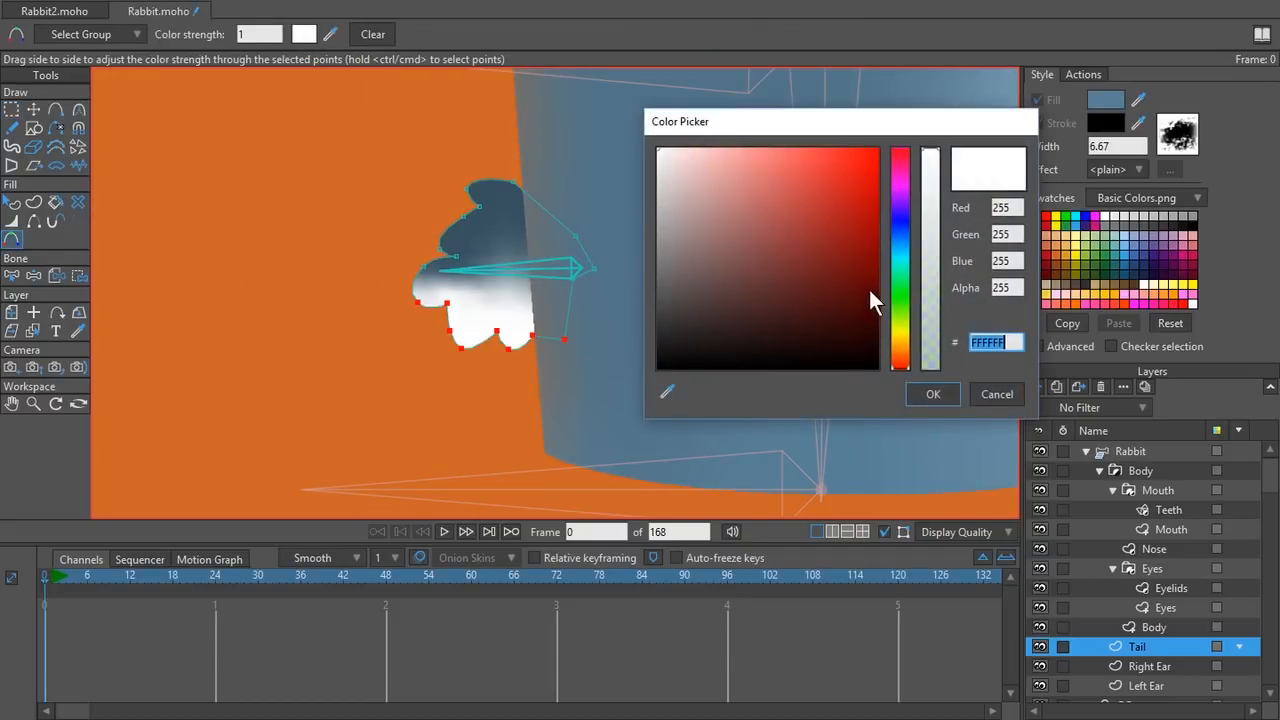
pyautogui.click(667, 392)
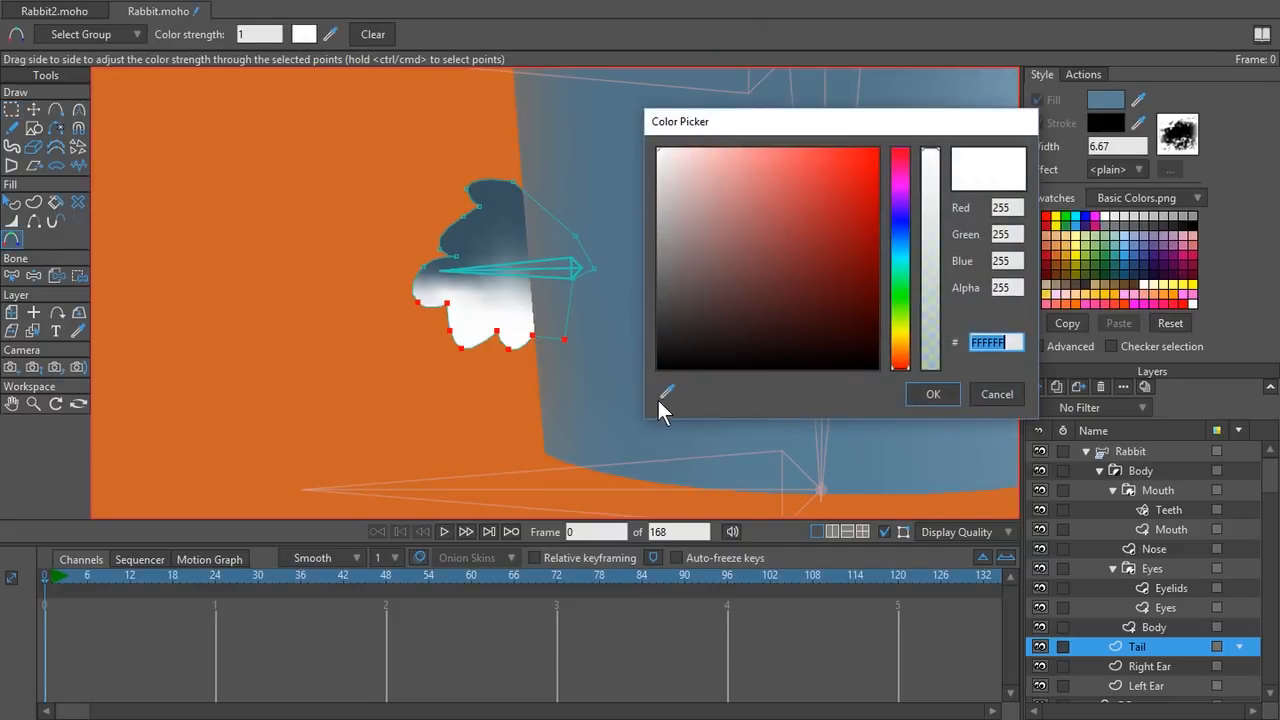
pyautogui.click(550, 386)
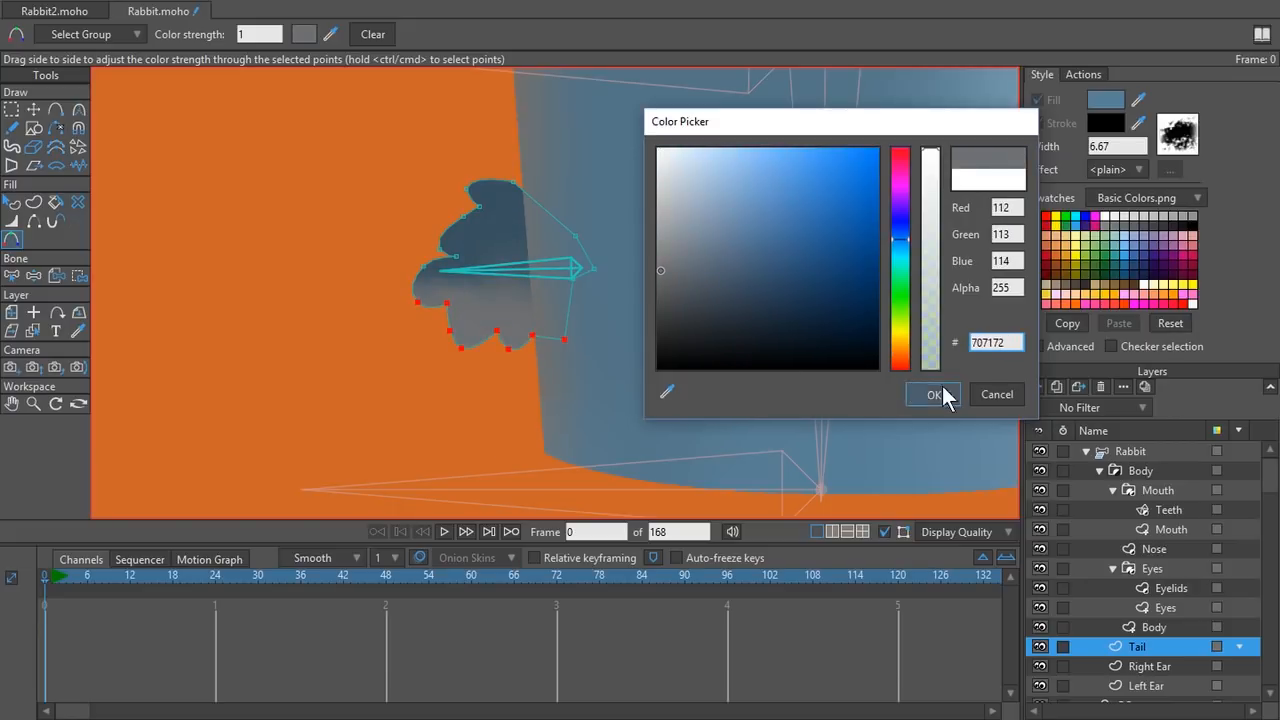
pyautogui.click(942, 388)
# - Try color strengths of 0 and 0.02 on the tail's lower points and render a preview
pyautogui.scroll(-1, 450, 387)
pyautogui.click(268, 36)
pyautogui.write('0')
pyautogui.press('Return')
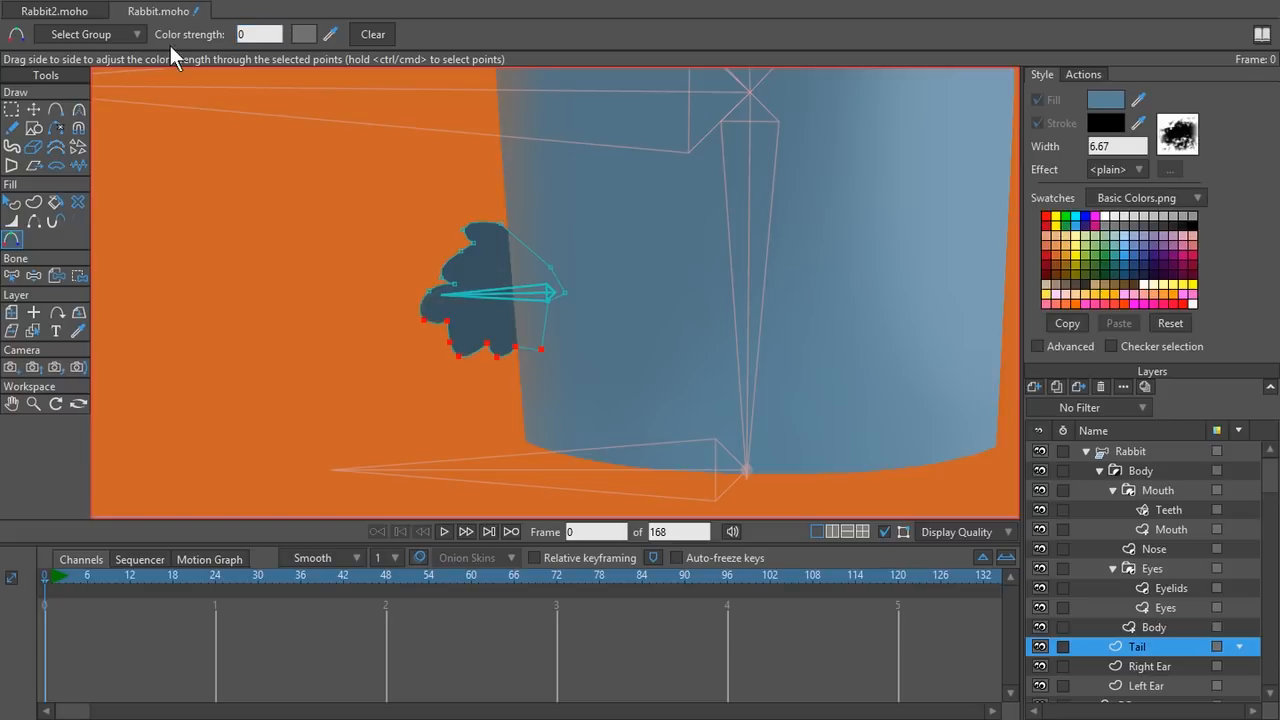
pyautogui.write('.02')
pyautogui.press('Return')
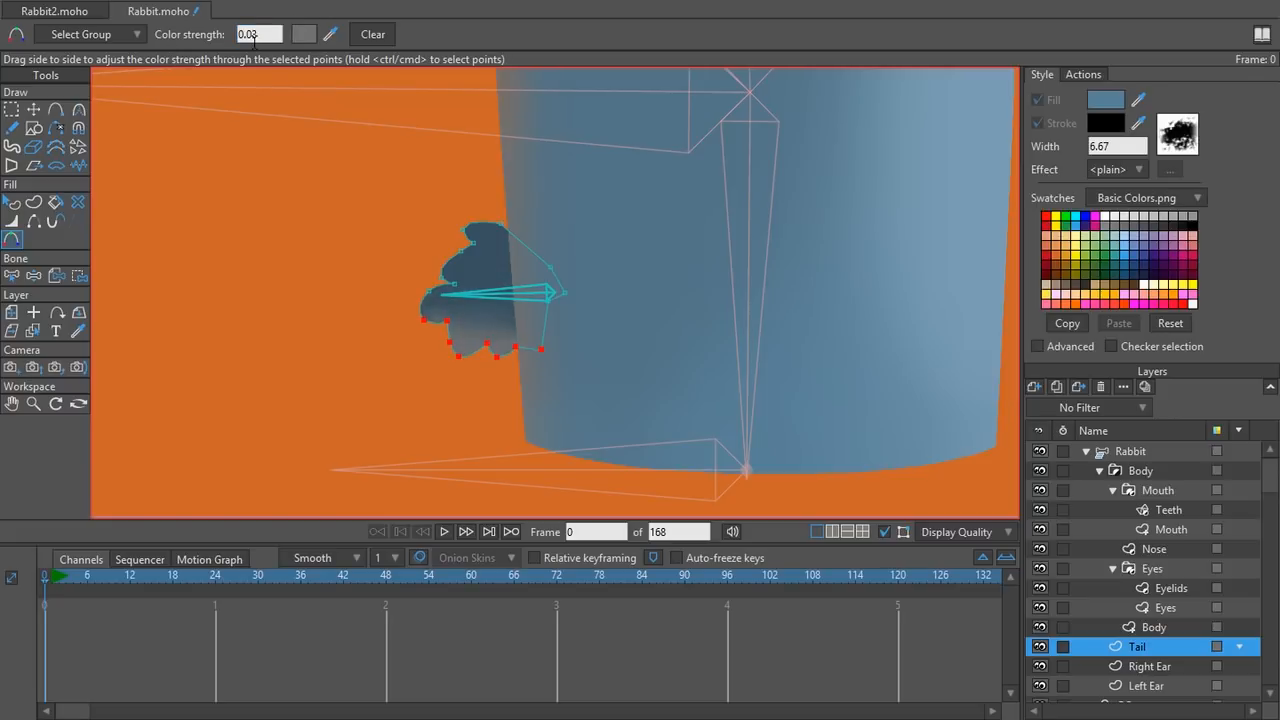
pyautogui.hotkey('ctrl', 'r')
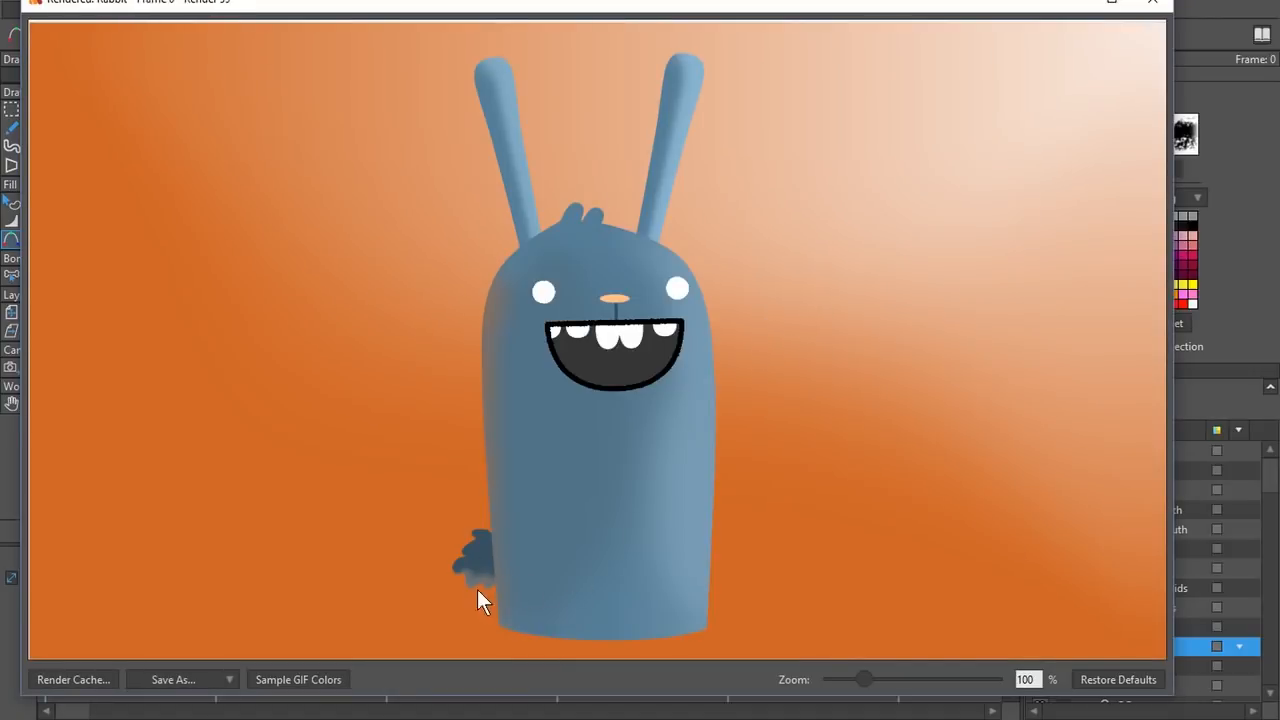
pyautogui.click(1148, 4)
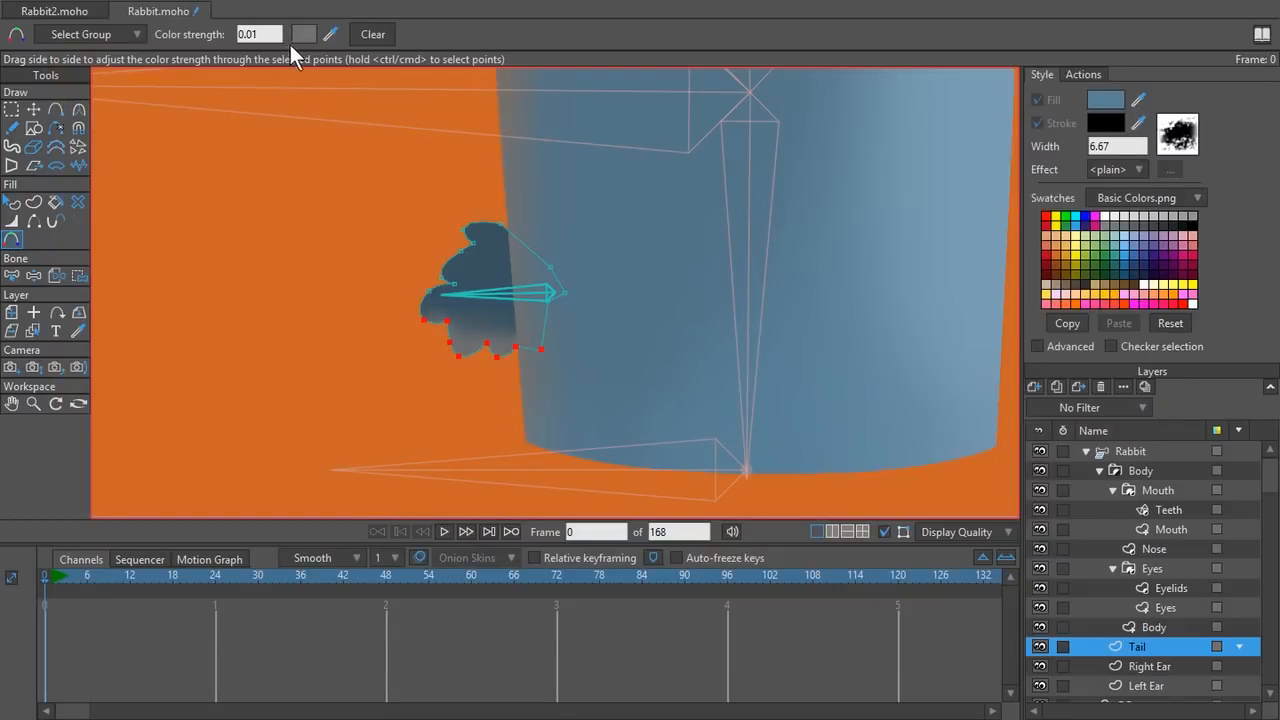
# - Set the color strength of the tail's lower points to 0.01 and render a preview
pyautogui.hotkey('ctrl', 'r')
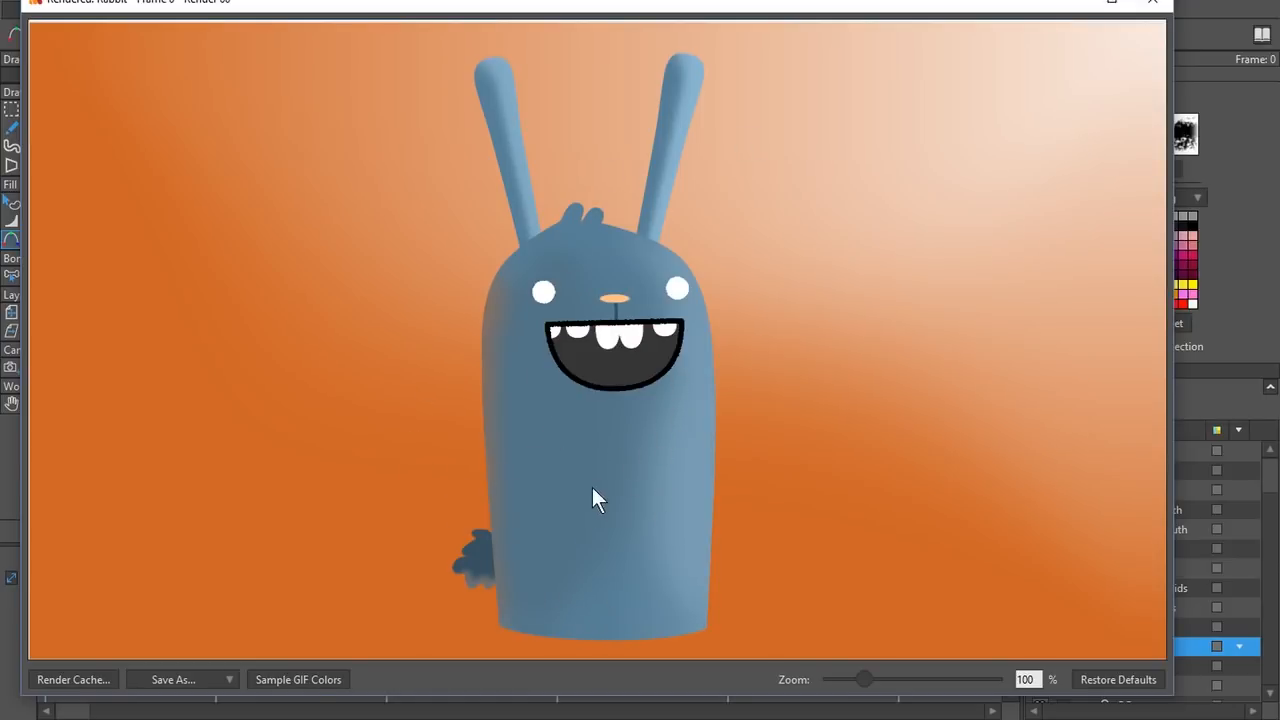
pyautogui.click(1152, 2)
pyautogui.scroll(-5, 651, 297)
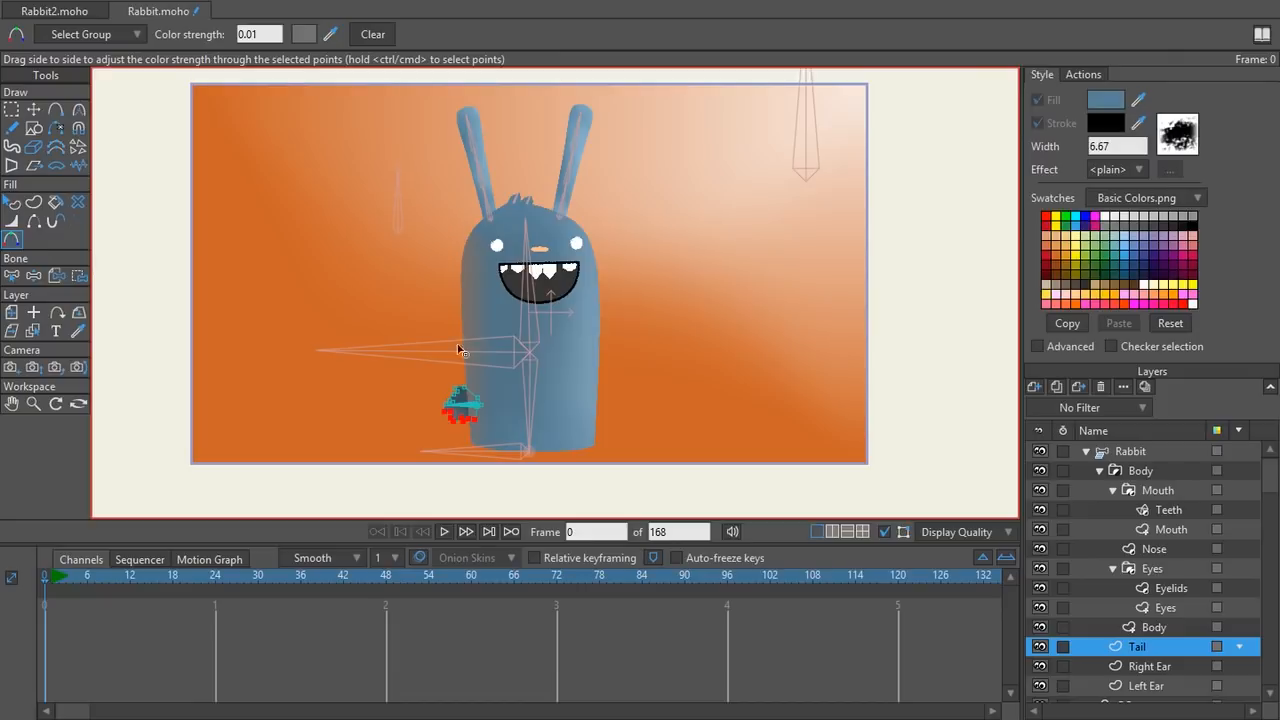
# - Collapse the Rabbit bone layer, duplicate it, and place the copy between the original and the BG layer
pyautogui.click(1086, 451)
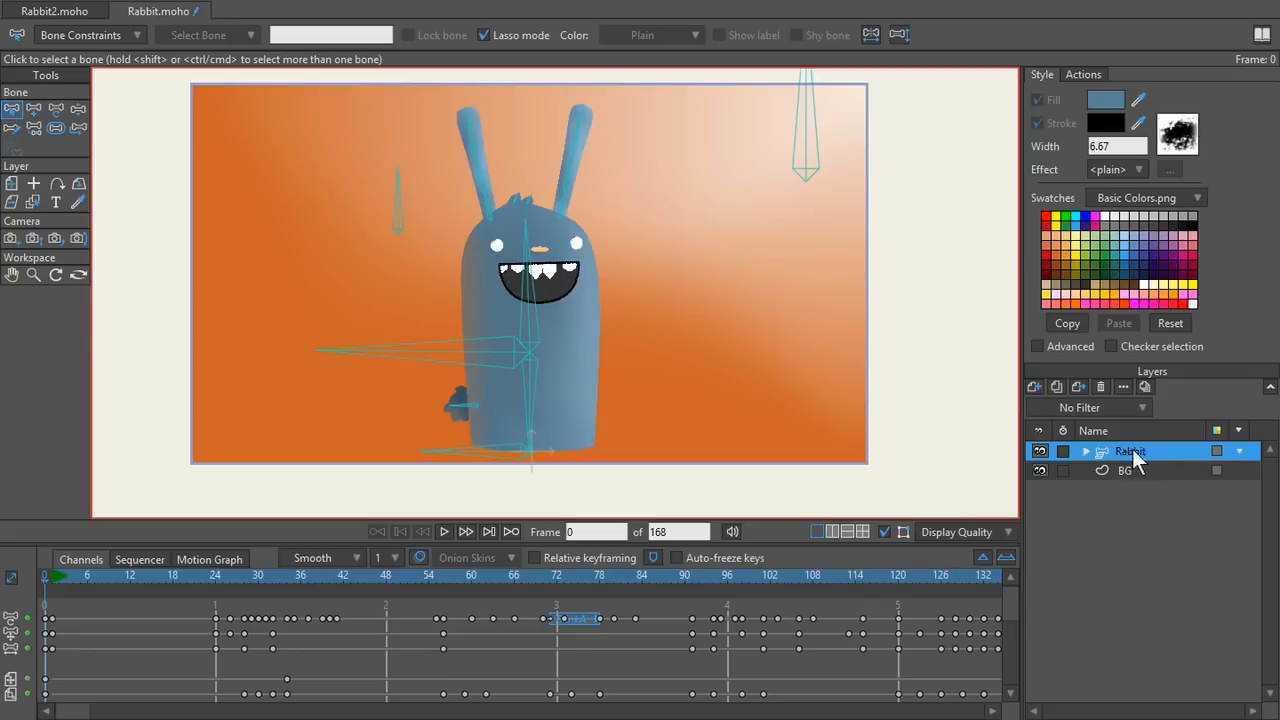
pyautogui.click(1055, 386)
pyautogui.click(1122, 468)
pyautogui.moveTo(1140, 450); pyautogui.dragTo(1140, 480)
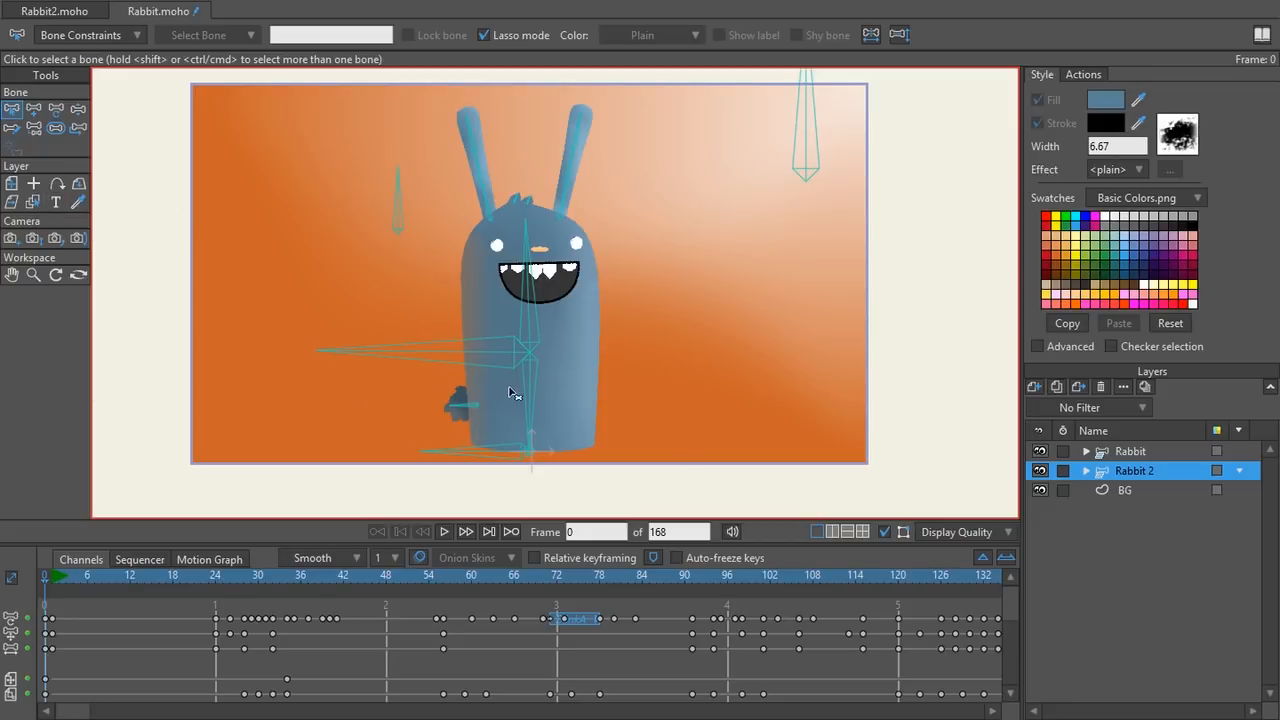
# - Rotate the duplicated rabbit layer in 3D to an X rotation of -95.8350 and undo the extra rotation attempt
pyautogui.click(78, 275)
pyautogui.moveTo(510, 360); pyautogui.dragTo(372, 286)
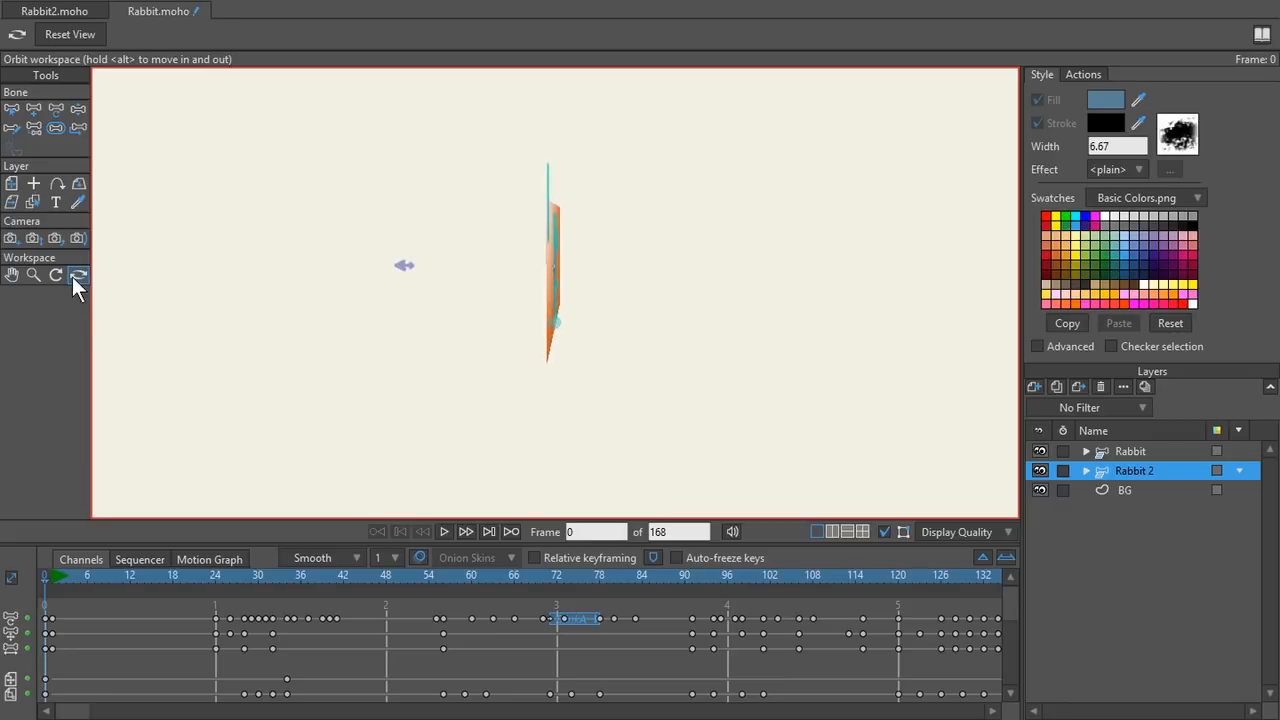
pyautogui.moveTo(460, 331); pyautogui.dragTo(614, 339)
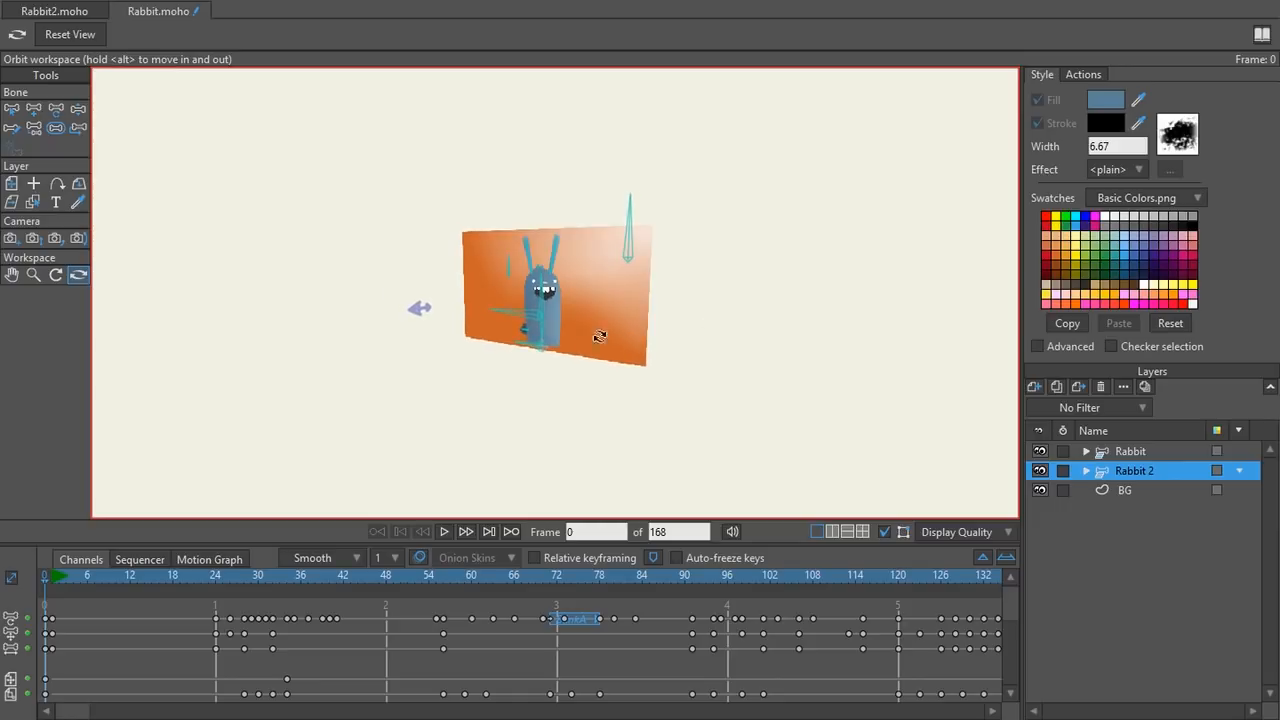
pyautogui.moveTo(480, 323); pyautogui.dragTo(567, 513)
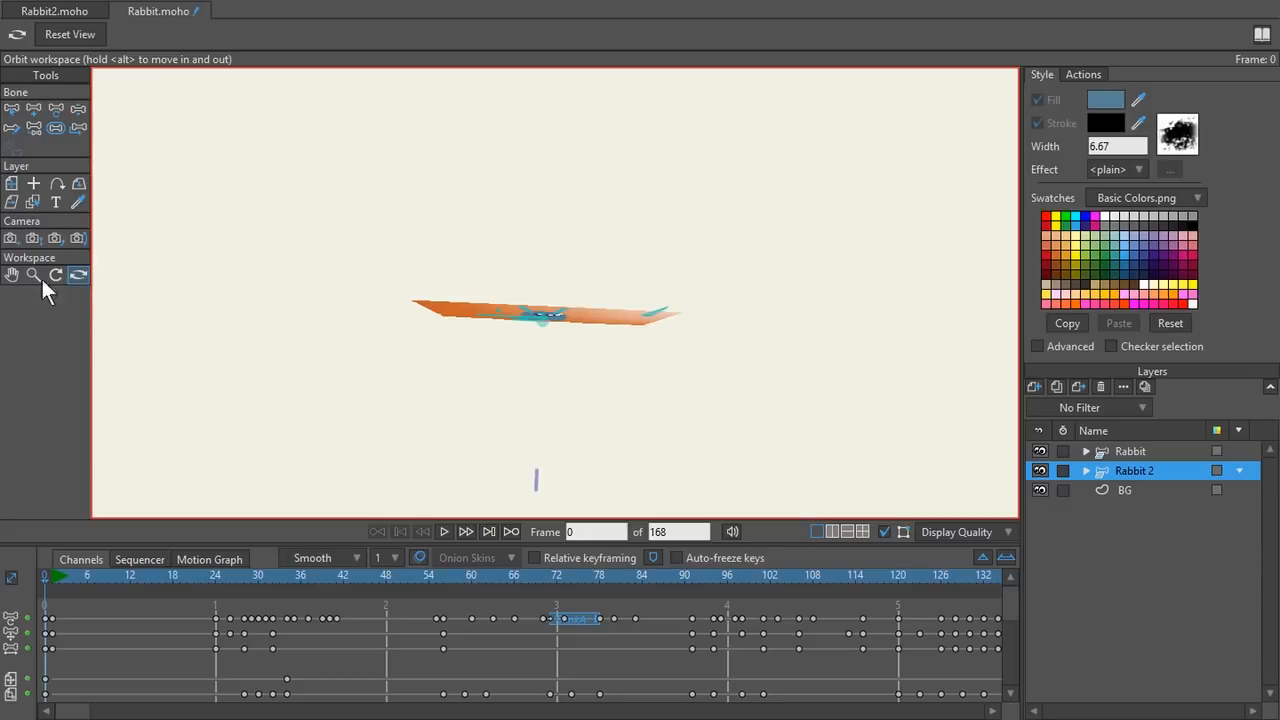
pyautogui.click(77, 183)
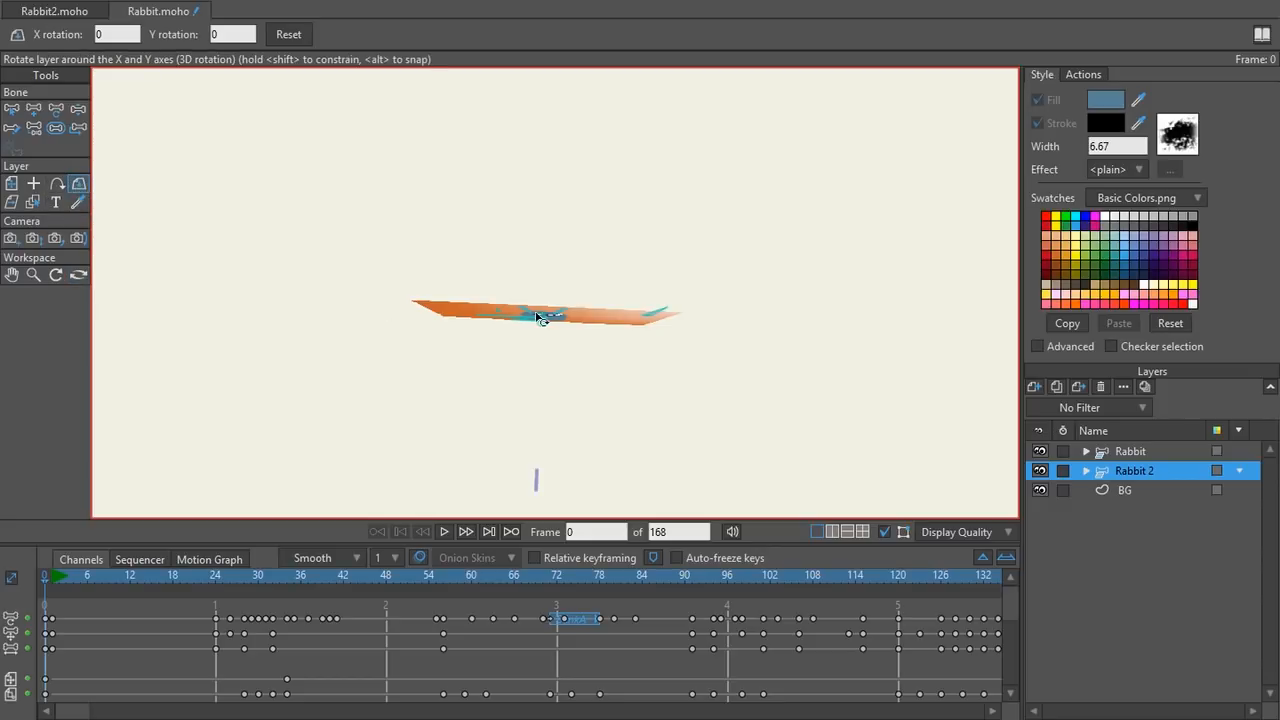
pyautogui.moveTo(537, 318); pyautogui.dragTo(571, 77)
pyautogui.moveTo(657, 360); pyautogui.dragTo(513, 292)
pyautogui.hotkey('ctrl', 'z')
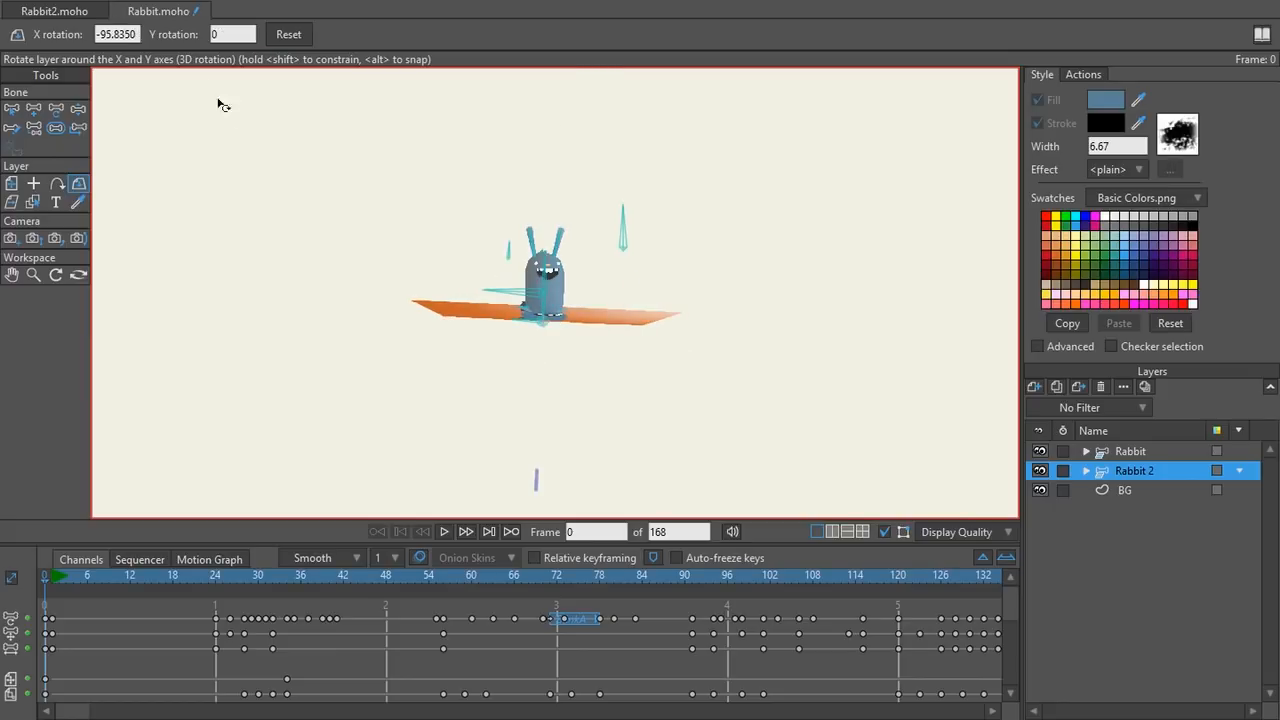
# - Set the X rotation of the duplicated rabbit layer to exactly -90
pyautogui.moveTo(790, 412); pyautogui.dragTo(623, 379)
pyautogui.hotkey('ctrl', 'z')
pyautogui.click(78, 274)
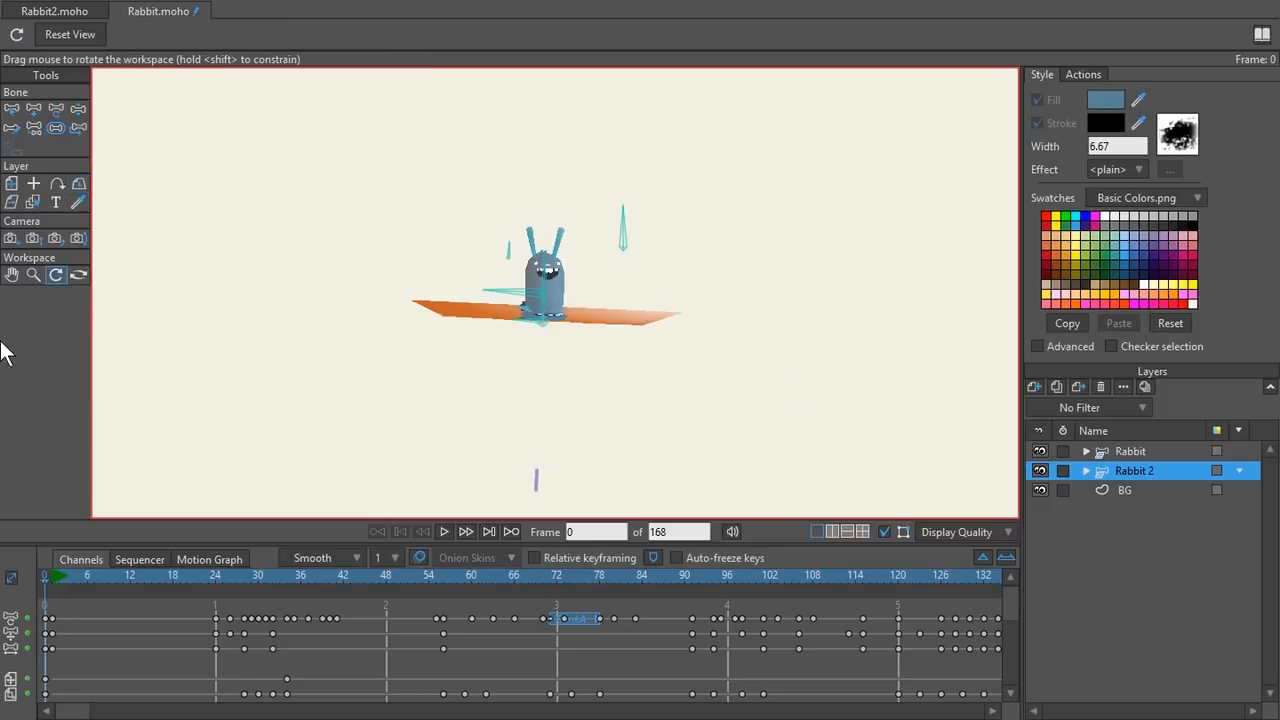
pyautogui.moveTo(753, 391); pyautogui.dragTo(598, 330)
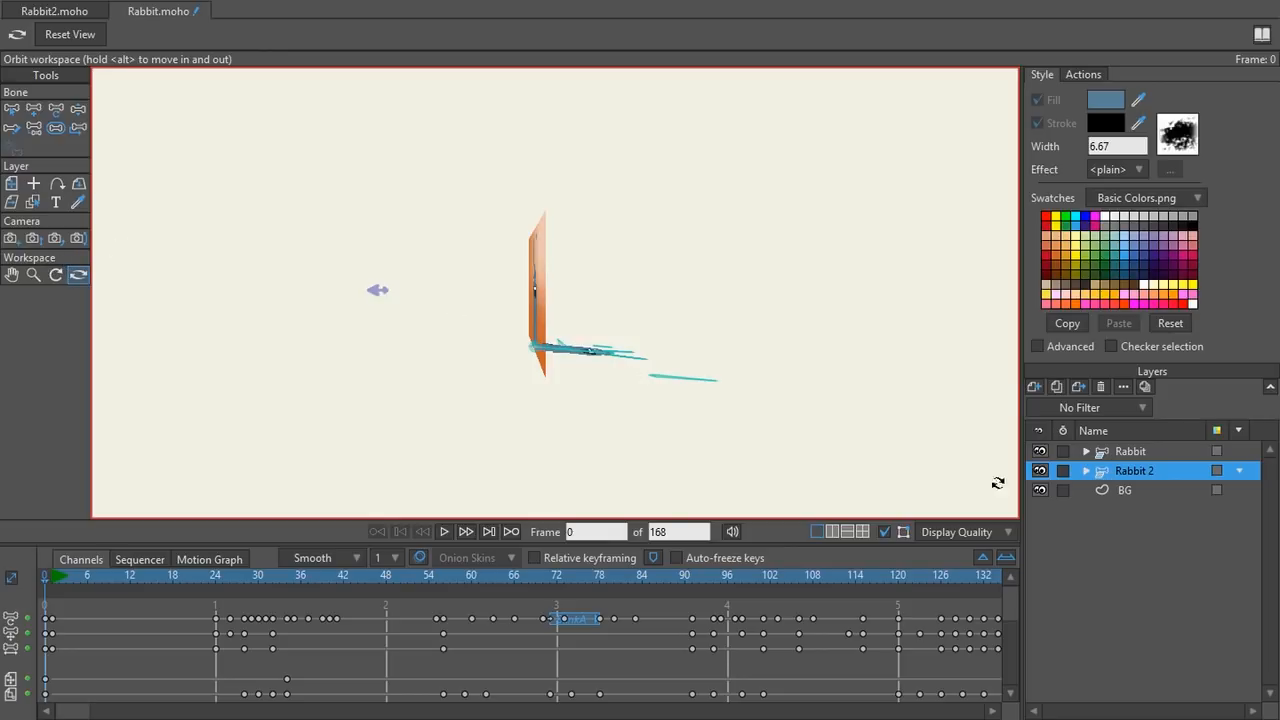
pyautogui.press('m')
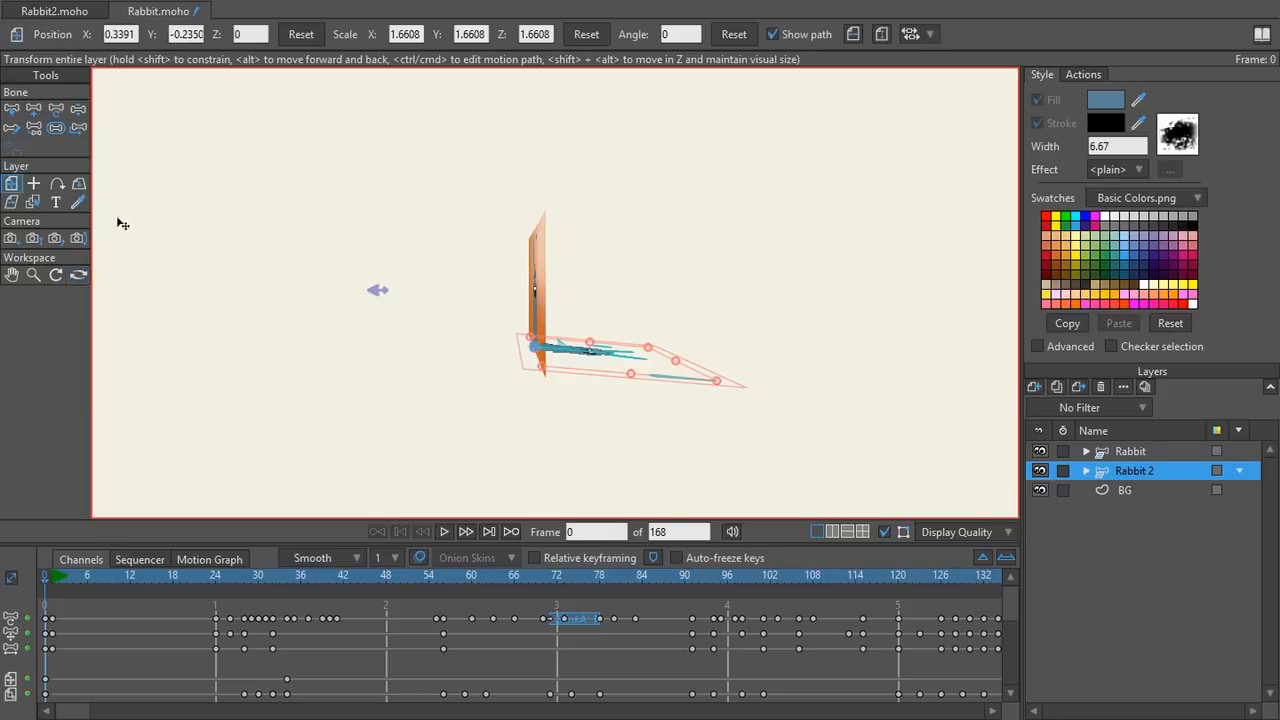
pyautogui.click(79, 185)
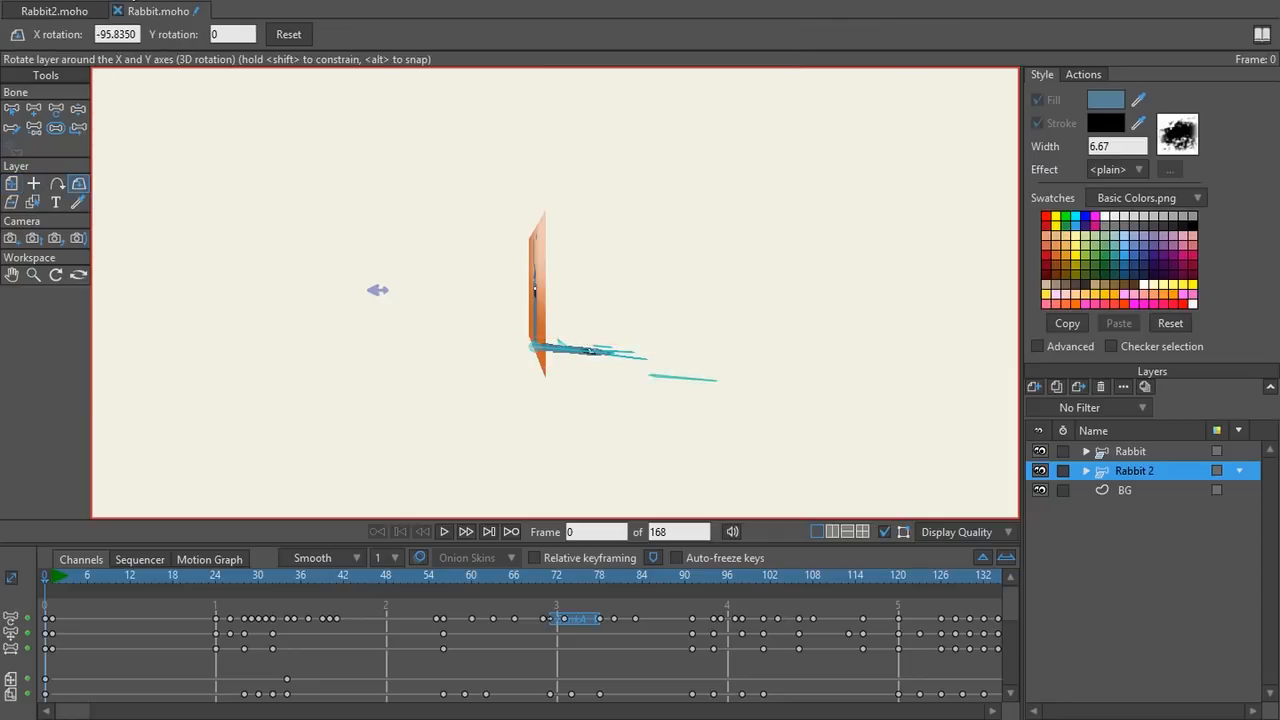
pyautogui.doubleClick(101, 33)
pyautogui.write('-90')
pyautogui.press('Return')
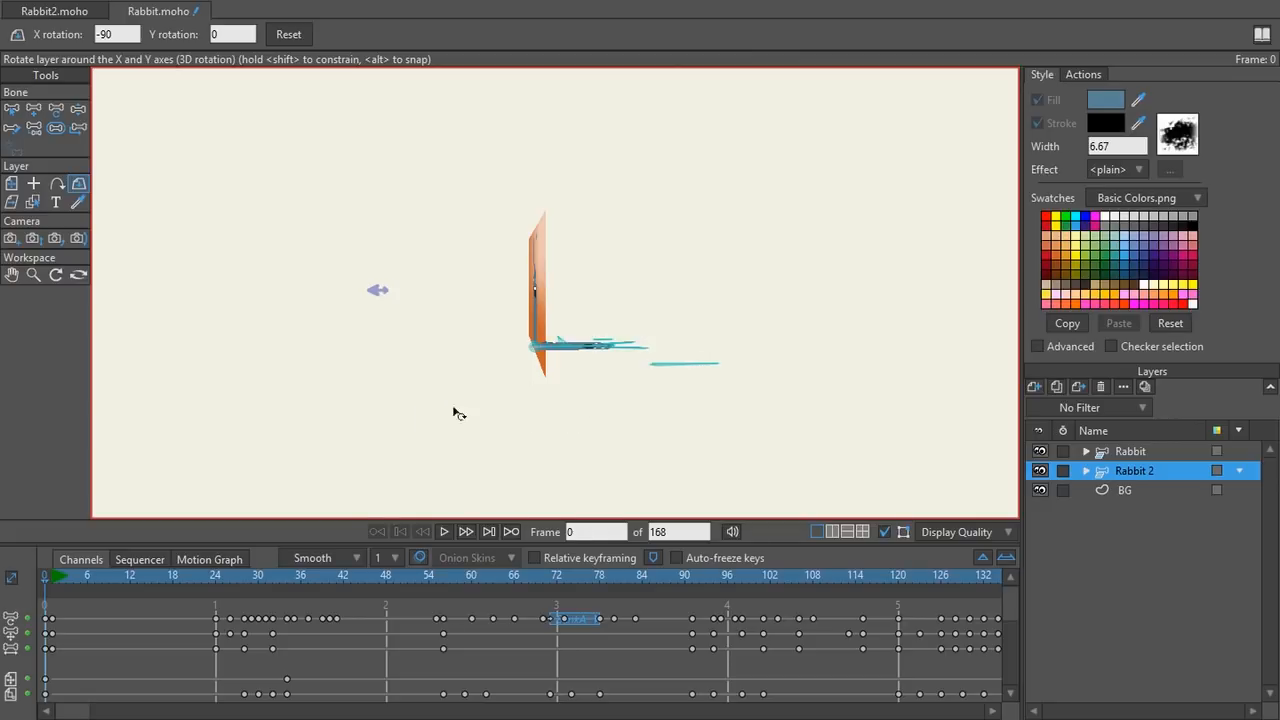
# - Shear the duplicated rabbit layer along X to about -1.2056 so it leans away from the light
pyautogui.click(78, 275)
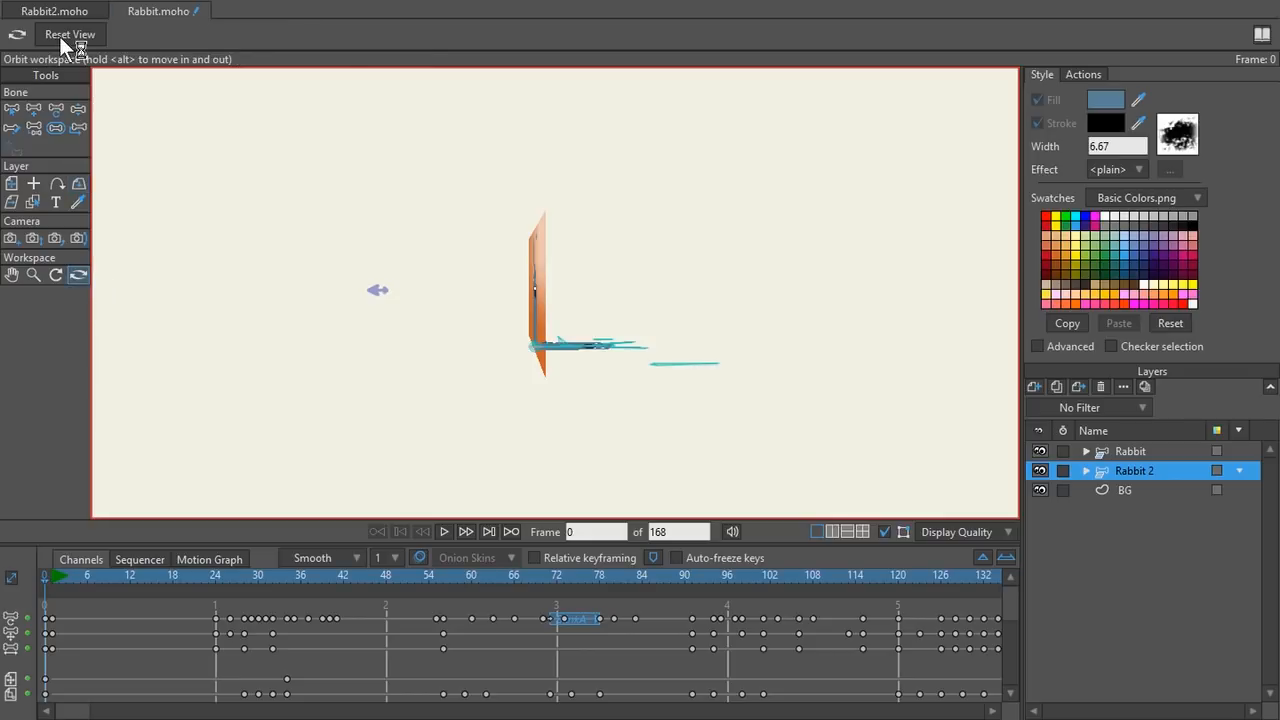
pyautogui.click(60, 36)
pyautogui.moveTo(362, 401); pyautogui.dragTo(520, 357)
pyautogui.click(67, 35)
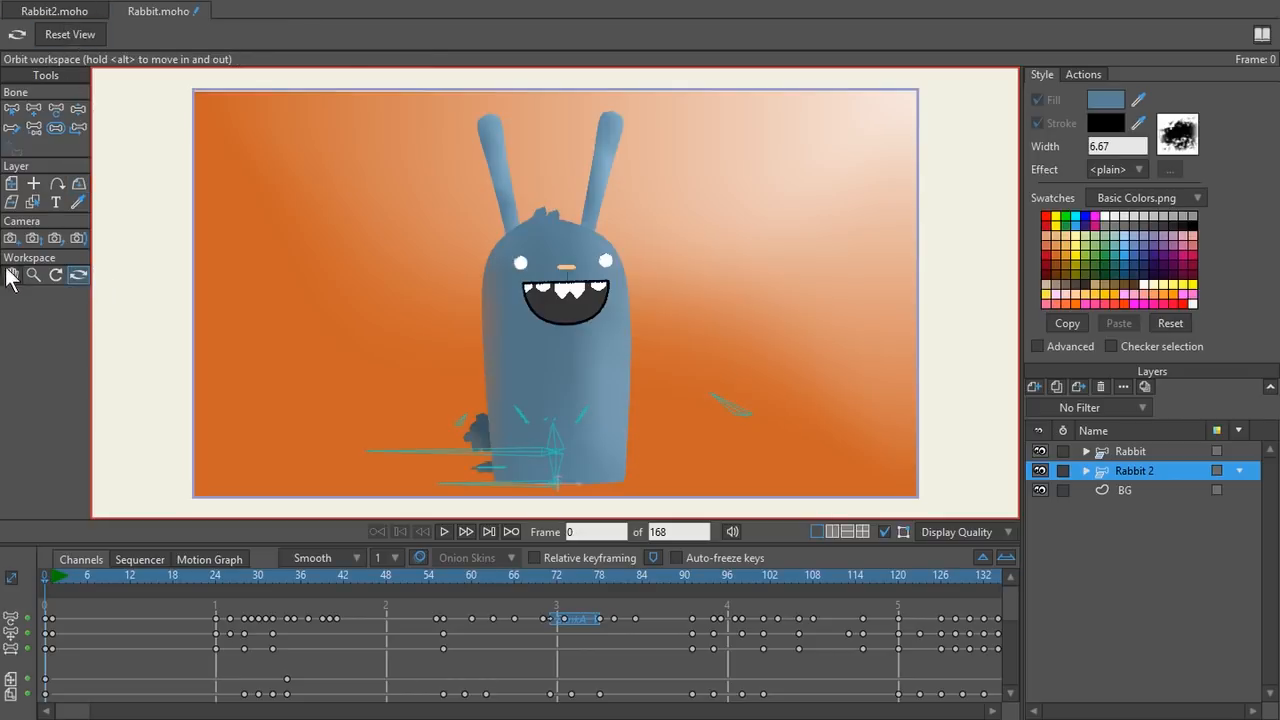
pyautogui.click(12, 203)
pyautogui.moveTo(531, 465)
pyautogui.mouseDown()
pyautogui.moveTo(472, 452)
pyautogui.moveTo(510, 465)
pyautogui.mouseUp()
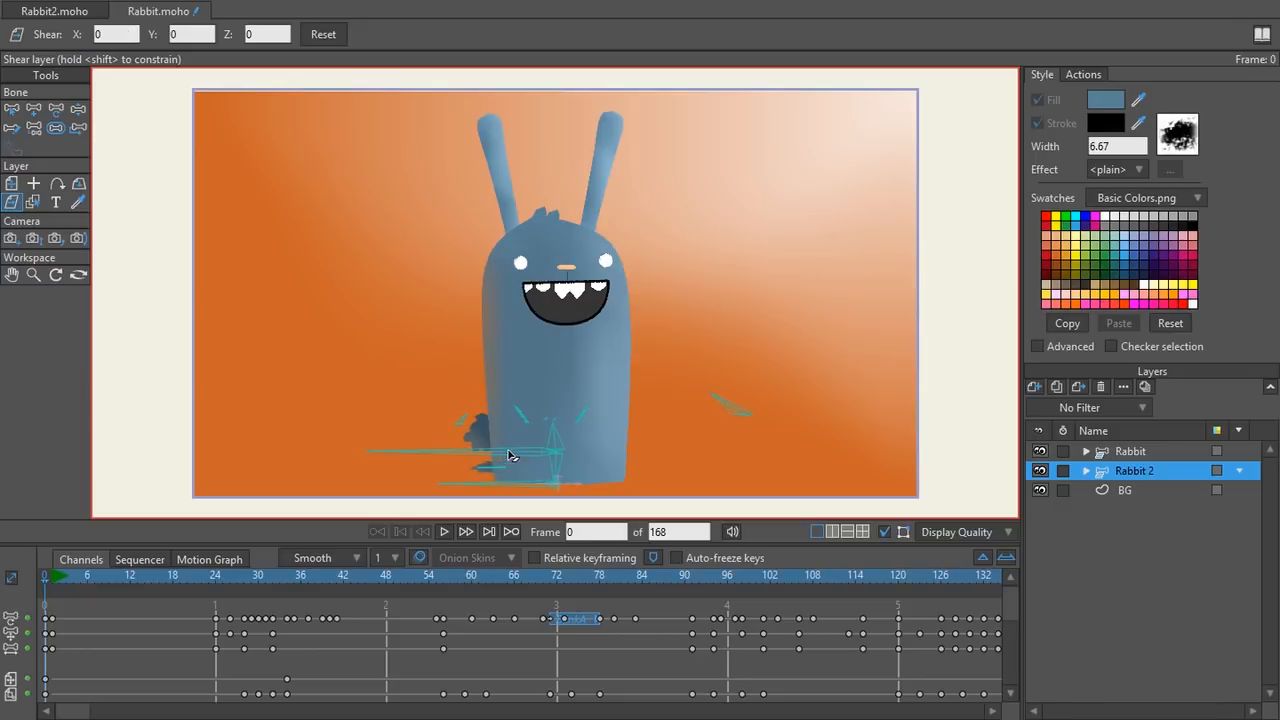
pyautogui.click(78, 274)
pyautogui.moveTo(346, 297); pyautogui.dragTo(569, 374)
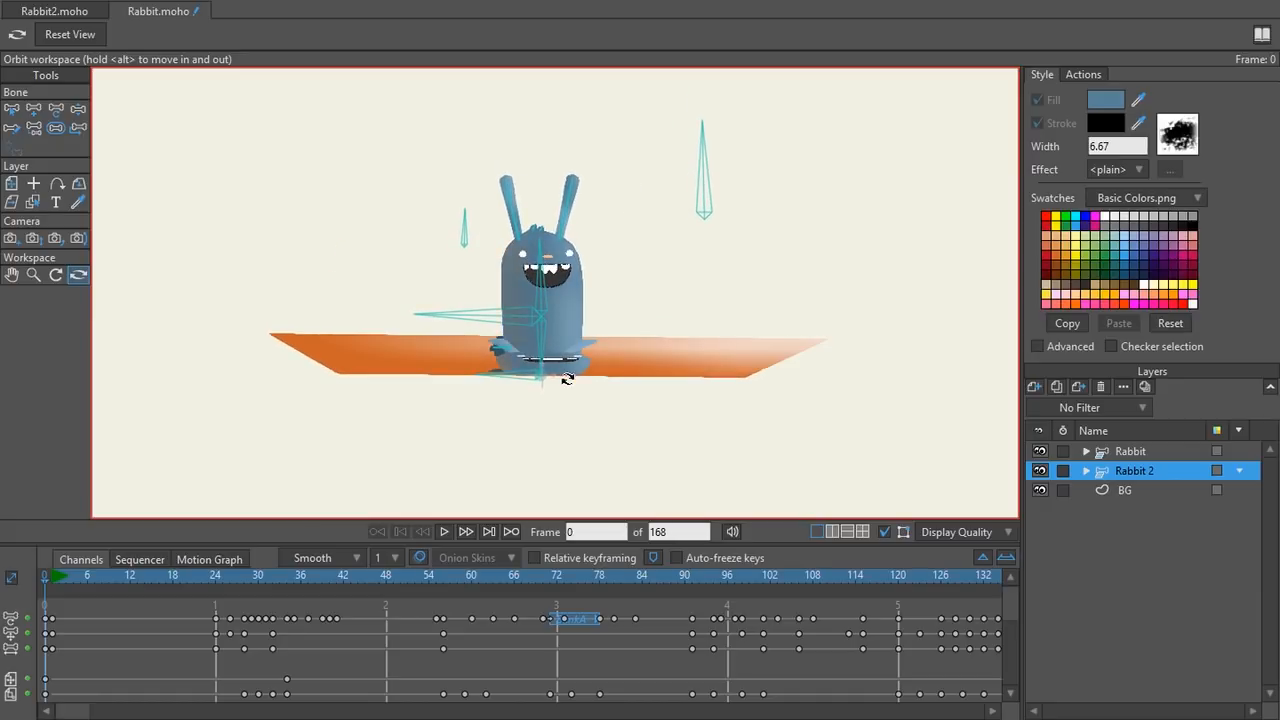
pyautogui.click(12, 202)
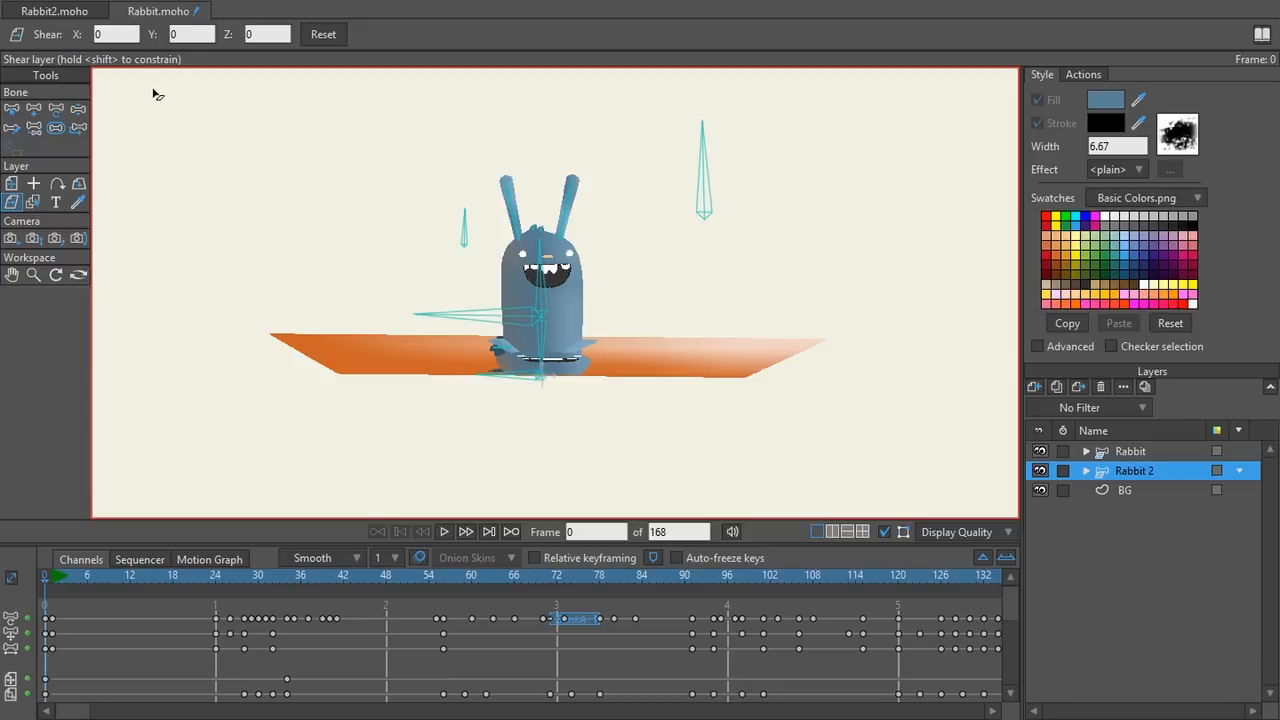
pyautogui.moveTo(537, 315)
pyautogui.mouseDown()
pyautogui.moveTo(464, 339)
pyautogui.moveTo(480, 334)
pyautogui.mouseUp()
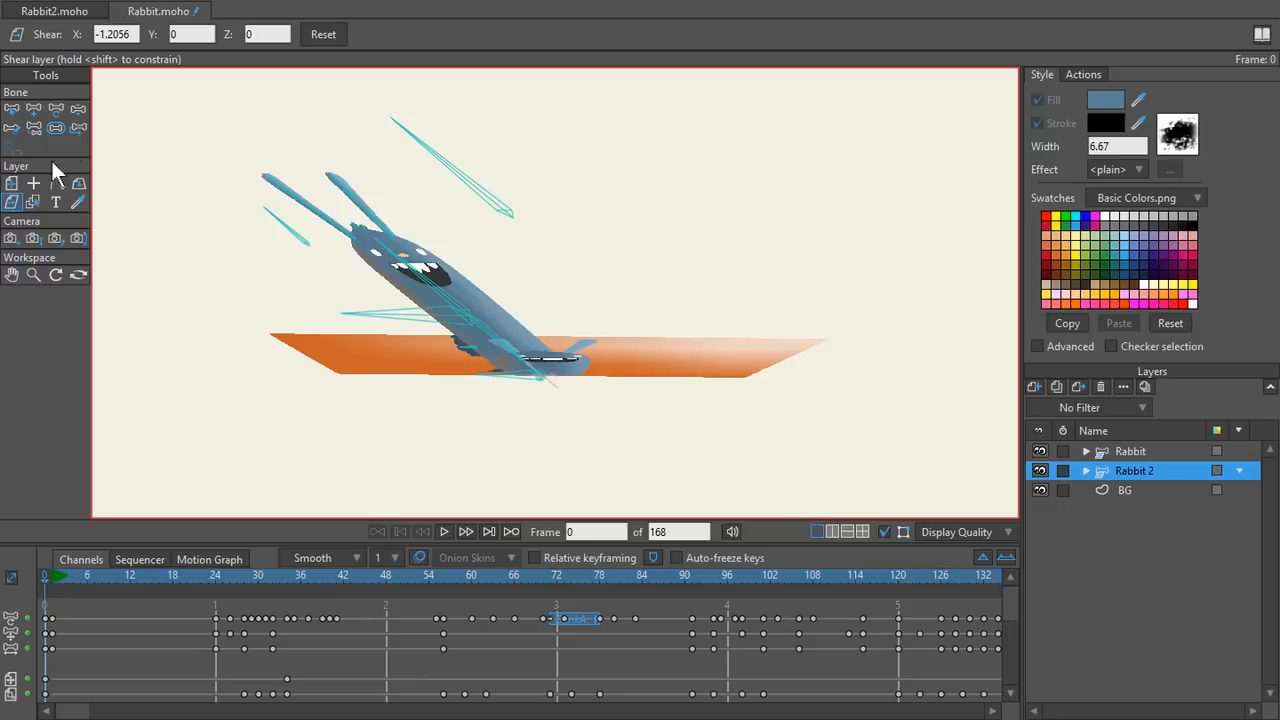
# - Reset the workspace view and render a preview of the sheared duplicate beside the rabbit
pyautogui.click(67, 272)
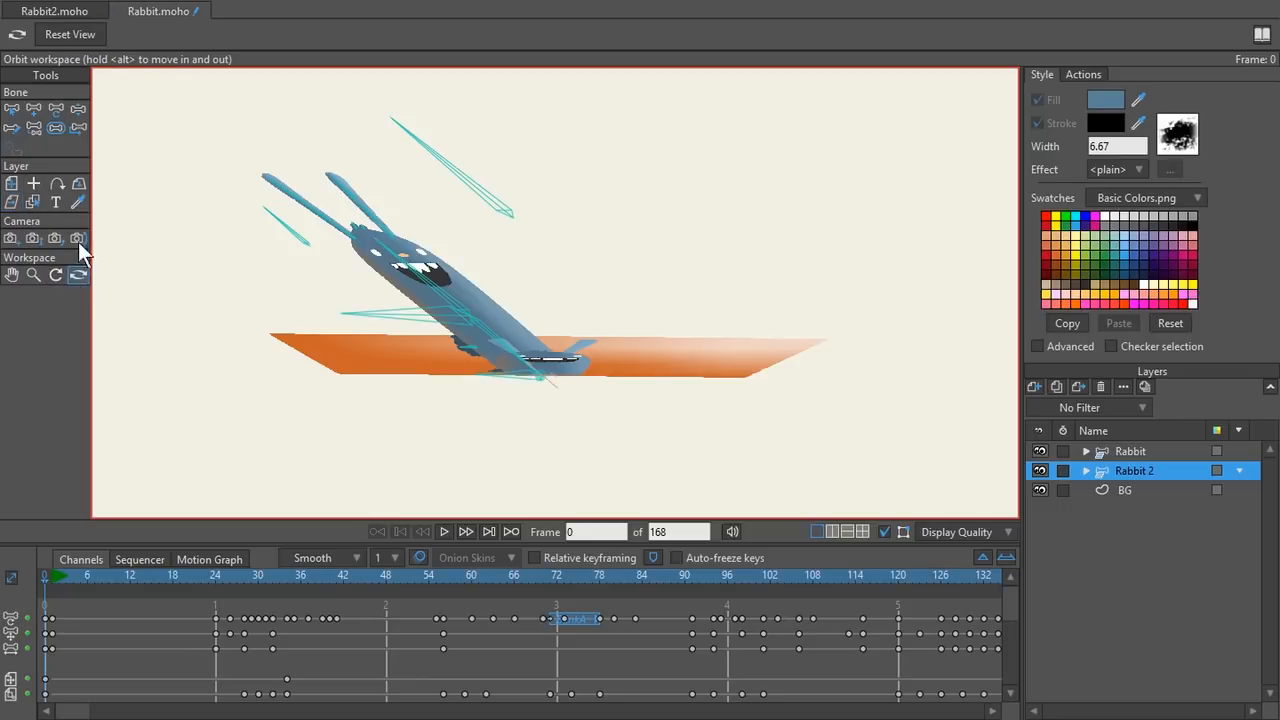
pyautogui.click(93, 37)
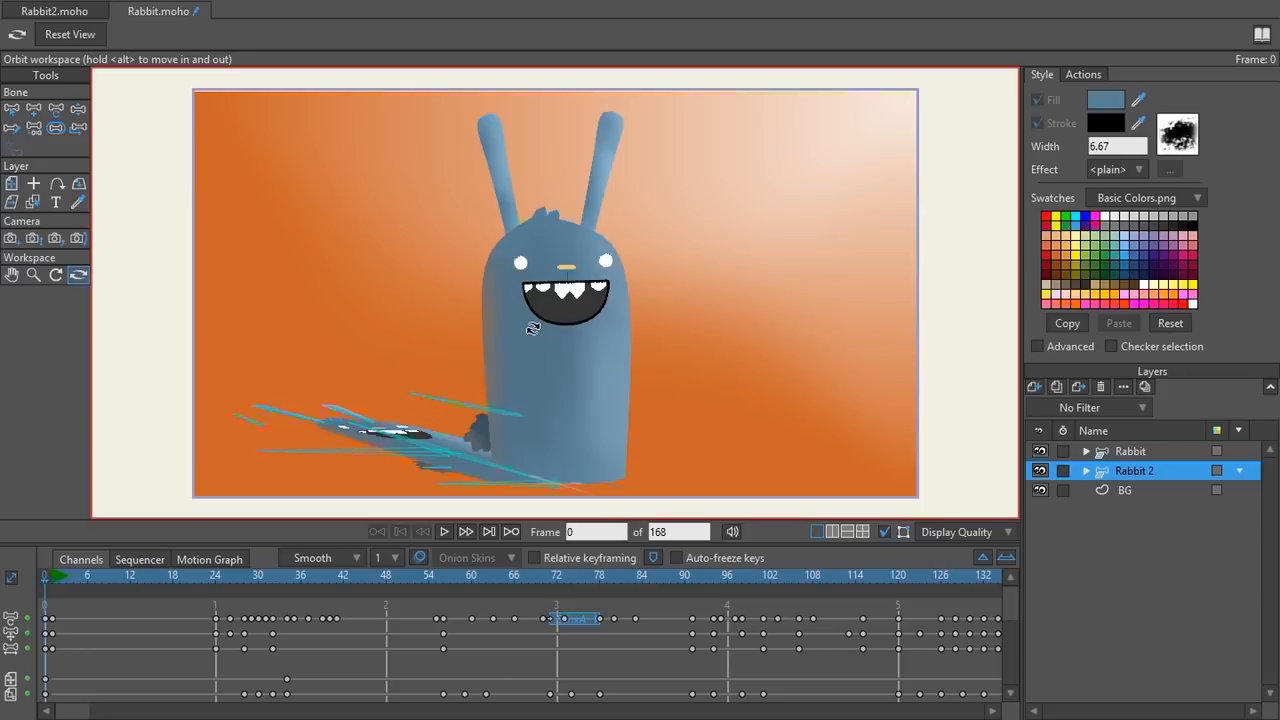
pyautogui.hotkey('ctrl', 'r')
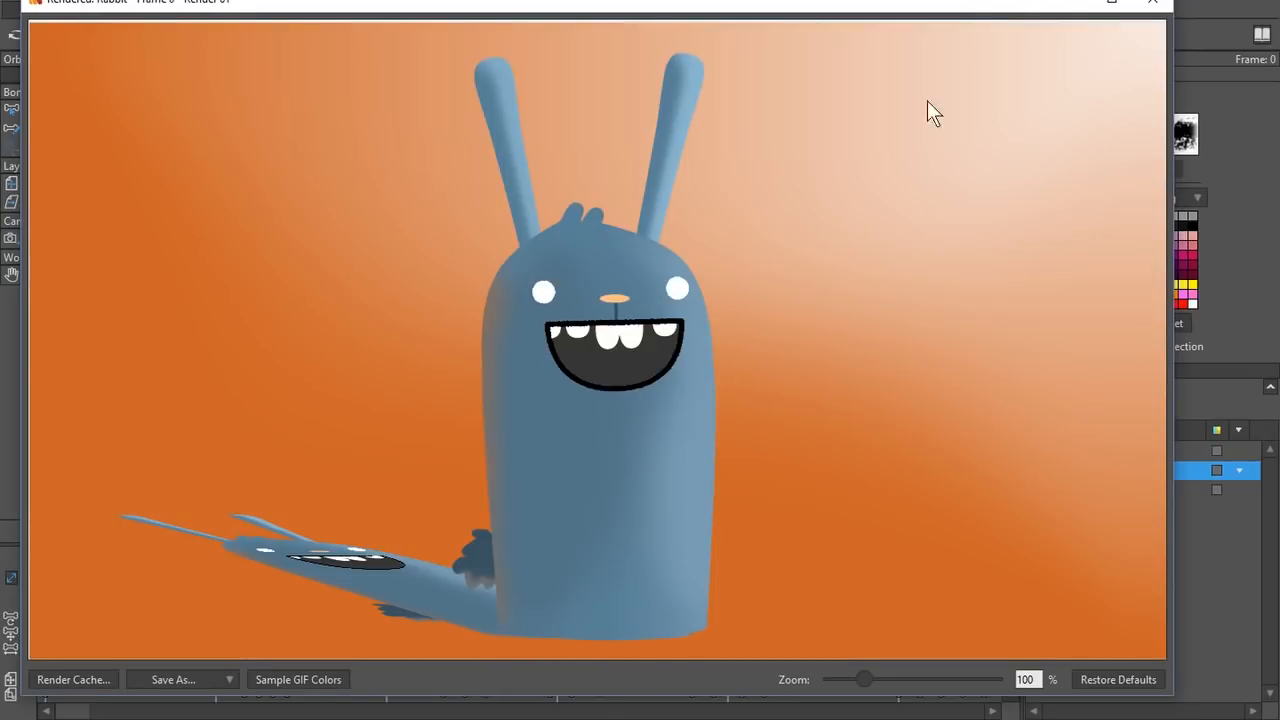
pyautogui.click(1154, 4)
# - Hide the BG layer and turn off the bone overlays on the canvas
pyautogui.moveTo(572, 352); pyautogui.dragTo(580, 273)
pyautogui.scroll(3, 578, 284)
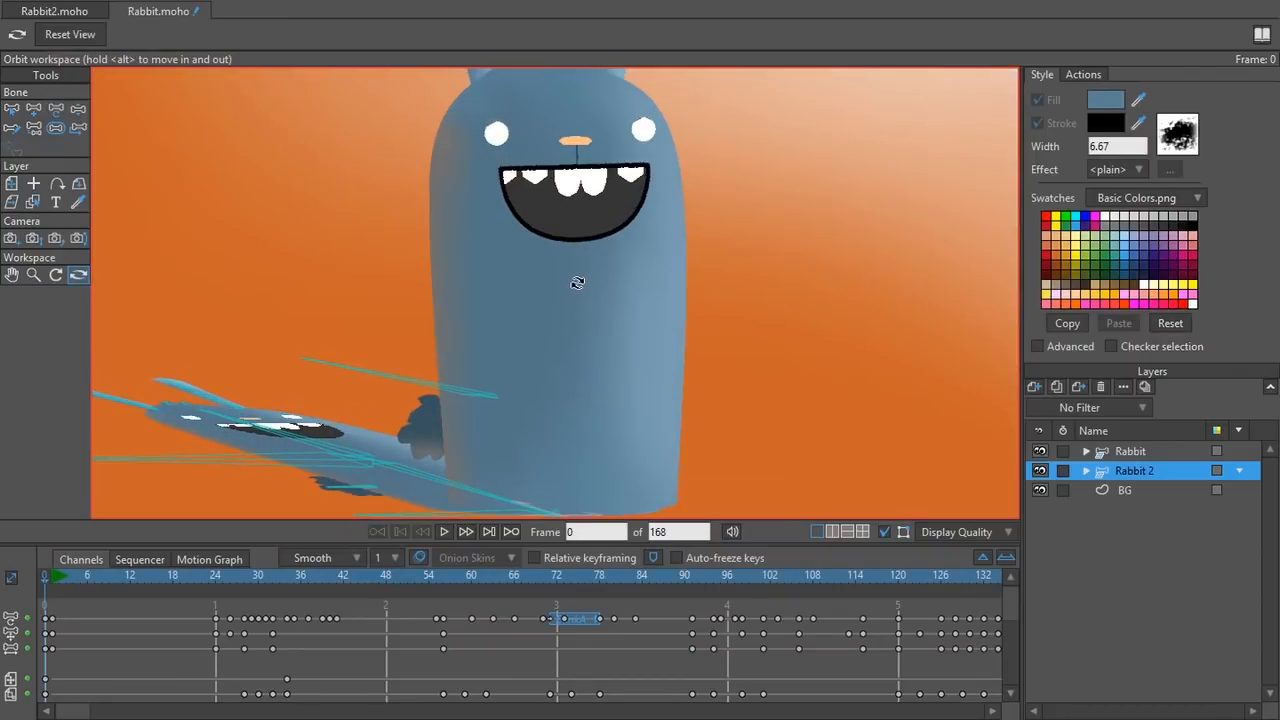
pyautogui.click(1040, 490)
pyautogui.moveTo(500, 457); pyautogui.dragTo(497, 412)
pyautogui.click(883, 530)
pyautogui.moveTo(351, 337)
pyautogui.mouseDown()
pyautogui.moveTo(337, 390)
pyautogui.moveTo(400, 408)
pyautogui.moveTo(352, 447)
pyautogui.mouseUp()
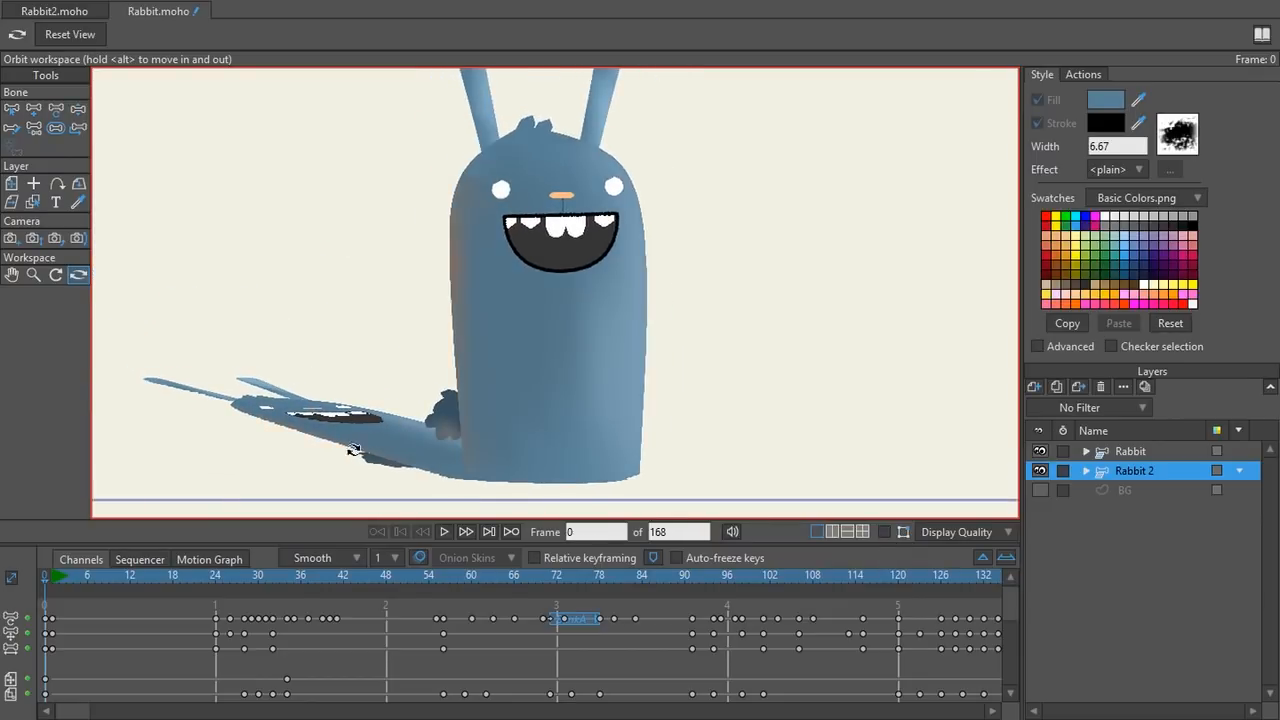
# - Reduce the X shear of the duplicated rabbit layer to about -0.9950
pyautogui.click(12, 203)
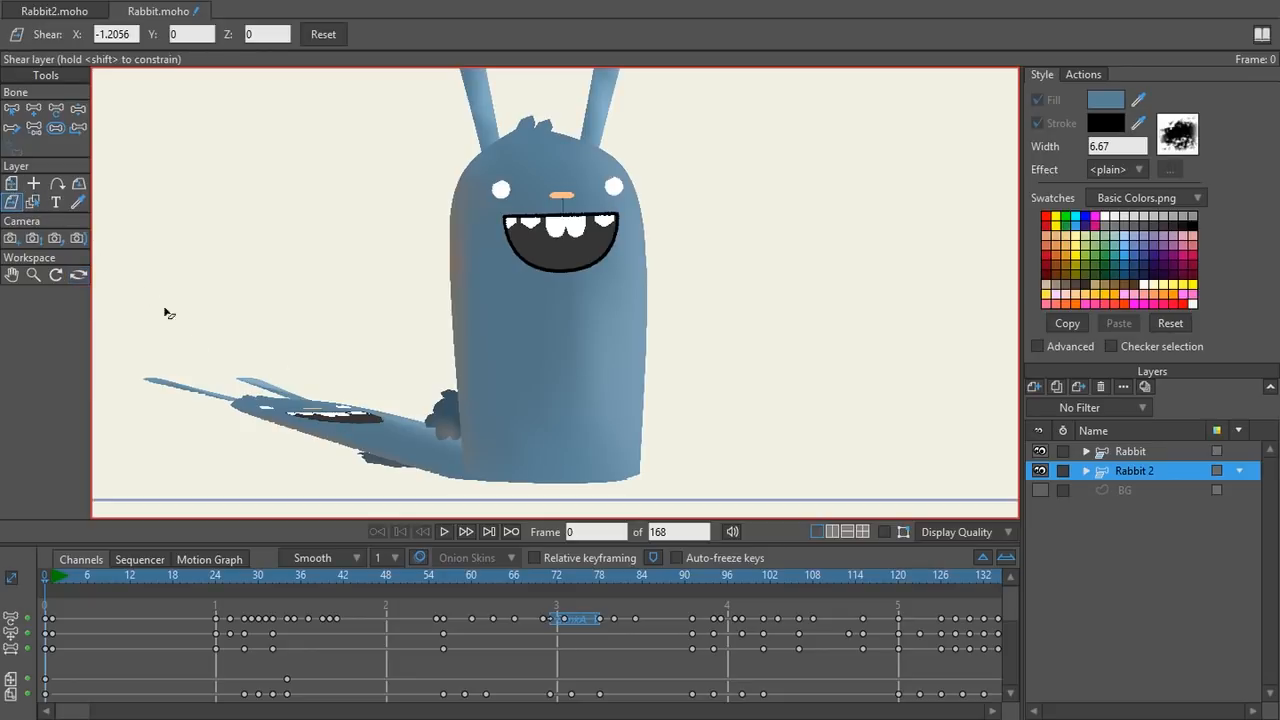
pyautogui.moveTo(297, 418)
pyautogui.mouseDown()
pyautogui.moveTo(420, 414)
pyautogui.moveTo(340, 414)
pyautogui.moveTo(390, 414)
pyautogui.moveTo(357, 393)
pyautogui.mouseUp()
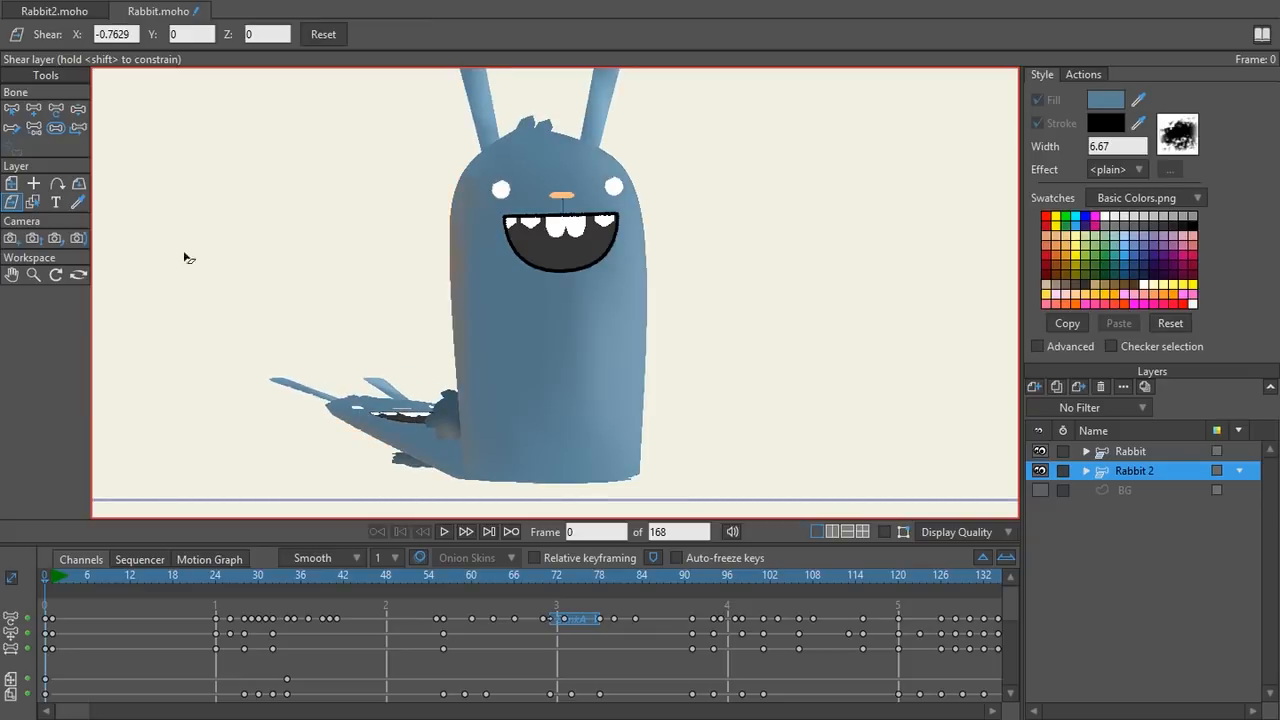
pyautogui.moveTo(428, 446)
pyautogui.mouseDown()
pyautogui.moveTo(426, 432)
pyautogui.moveTo(435, 455)
pyautogui.moveTo(440, 430)
pyautogui.moveTo(519, 400)
pyautogui.moveTo(400, 410)
pyautogui.moveTo(420, 400)
pyautogui.moveTo(529, 456)
pyautogui.mouseUp()
pyautogui.moveTo(447, 423)
pyautogui.mouseDown()
pyautogui.moveTo(585, 399)
pyautogui.moveTo(440, 410)
pyautogui.moveTo(445, 400)
pyautogui.moveTo(466, 412)
pyautogui.moveTo(410, 420)
pyautogui.moveTo(436, 438)
pyautogui.moveTo(398, 430)
pyautogui.mouseUp()
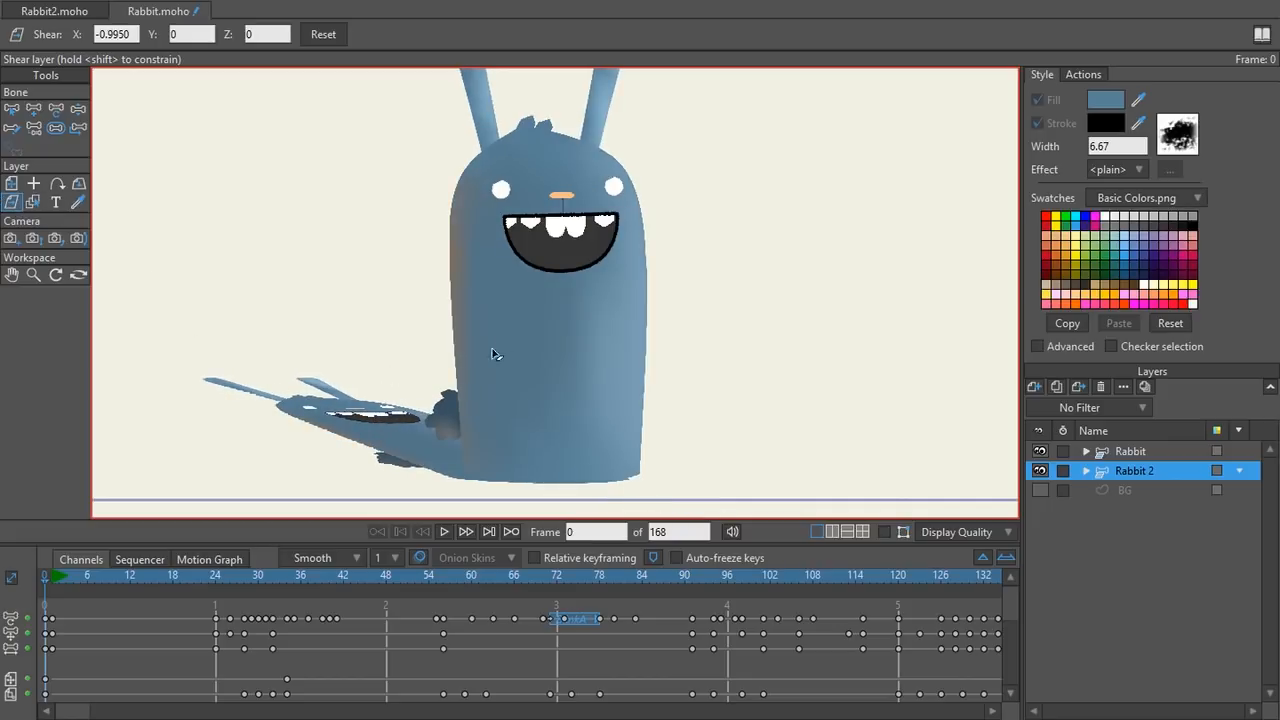
pyautogui.scroll(-3, 478, 364)
pyautogui.scroll(3, 495, 385)
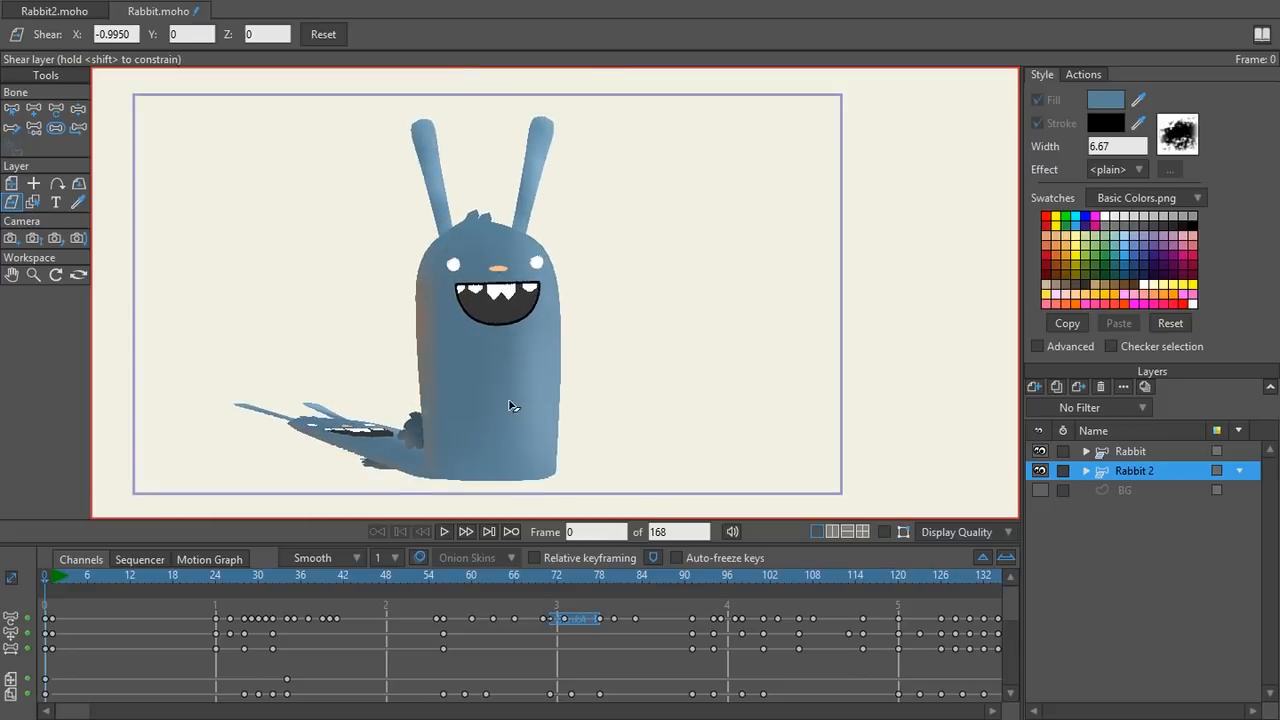
pyautogui.scroll(2, 505, 395)
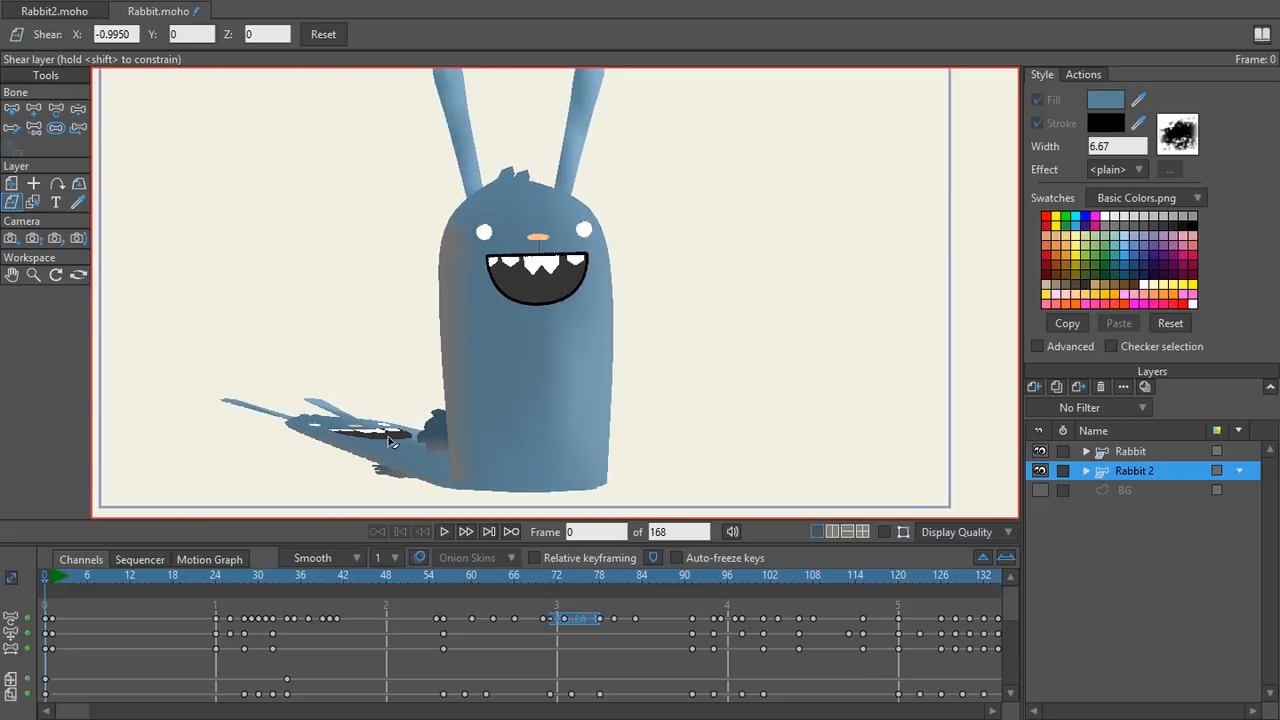
# - Try stretching the duplicated rabbit layer unevenly, such as 2.1132 on X and 1.3052 on Y, and undo the attempts
pyautogui.press('t')
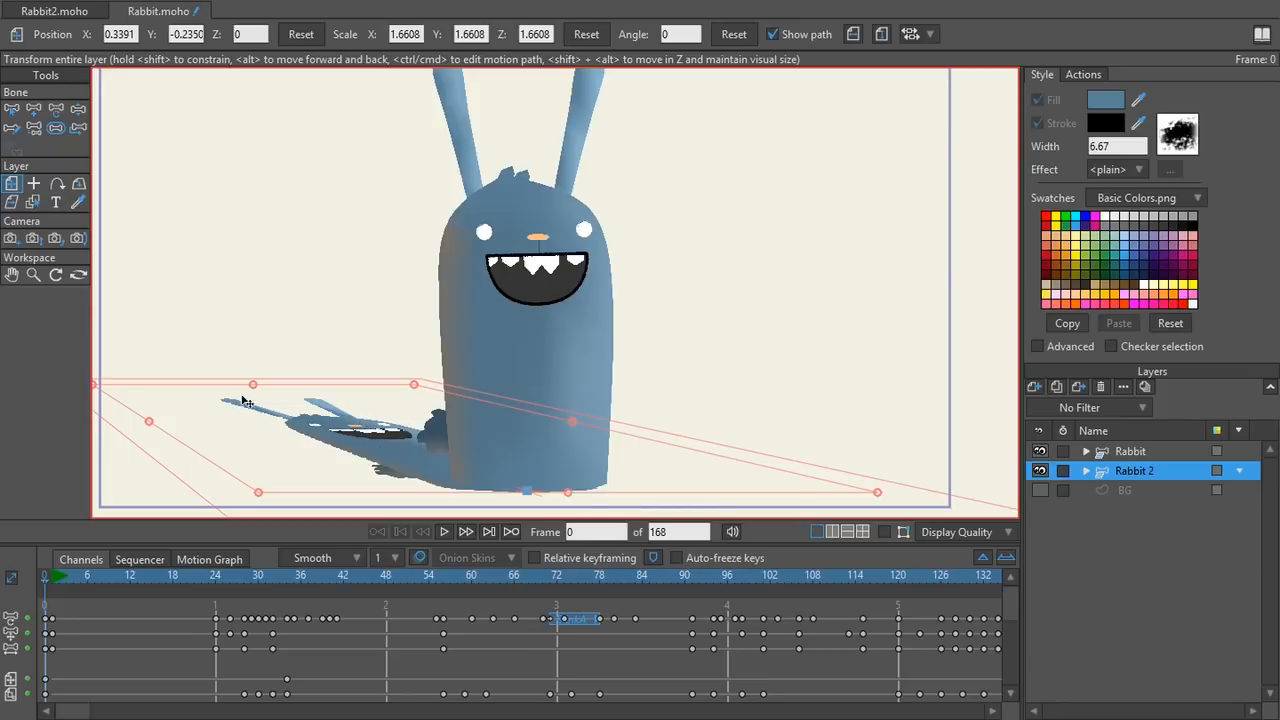
pyautogui.moveTo(252, 385); pyautogui.dragTo(257, 398)
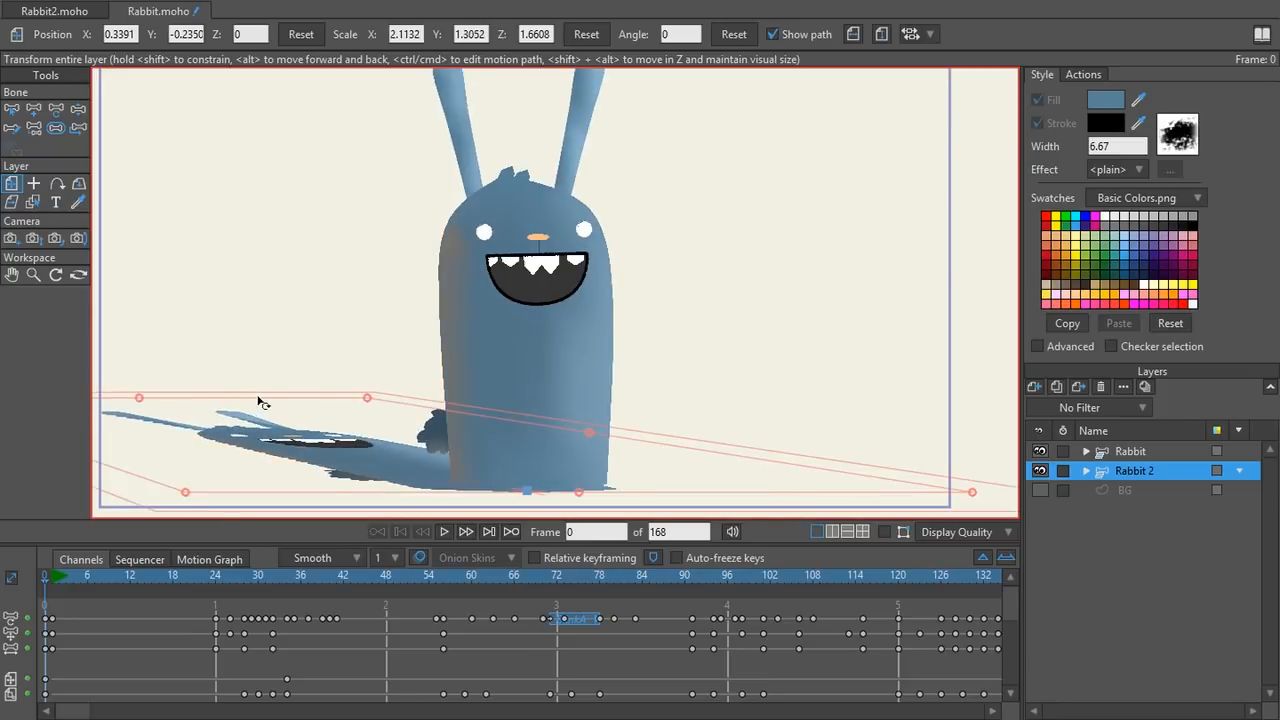
pyautogui.hotkey('ctrl', 'z')
pyautogui.moveTo(150, 425)
pyautogui.mouseDown()
pyautogui.moveTo(194, 420)
pyautogui.moveTo(177, 423)
pyautogui.moveTo(249, 437)
pyautogui.mouseUp()
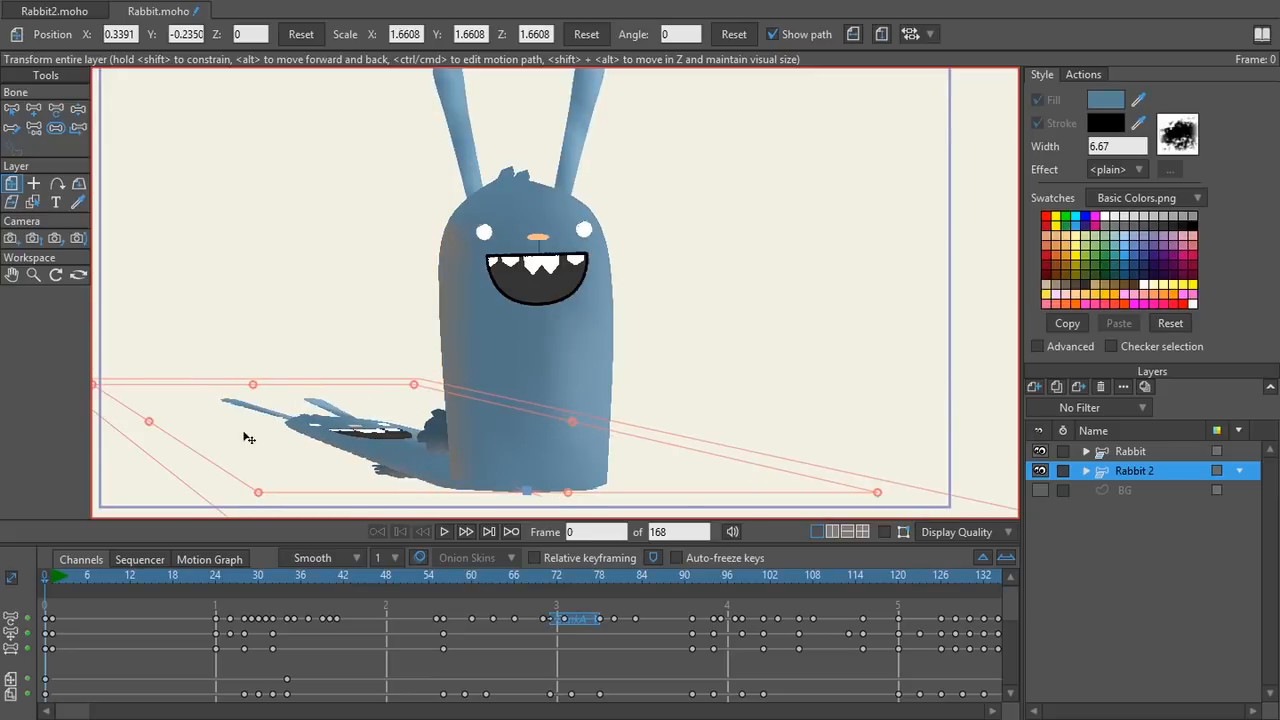
pyautogui.moveTo(257, 491); pyautogui.dragTo(369, 492)
pyautogui.hotkey('ctrl', 'z')
# - Scale the duplicated rabbit layer uniformly to about 1.2968 on X, Y and Z at frame 0
pyautogui.moveTo(258, 494); pyautogui.dragTo(258, 498)
pyautogui.scroll(-1, 490, 392)
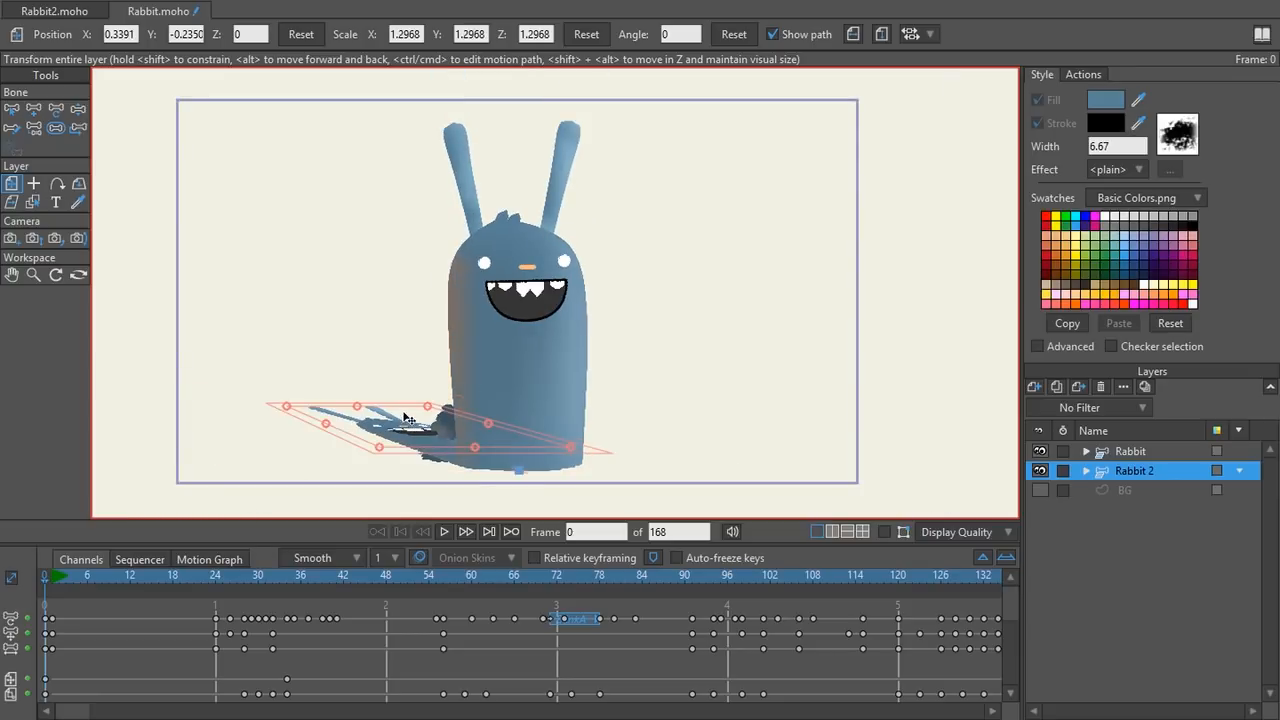
pyautogui.moveTo(358, 407); pyautogui.dragTo(328, 386)
pyautogui.hotkey('ctrl', 'z')
pyautogui.scroll(-1, 621, 401)
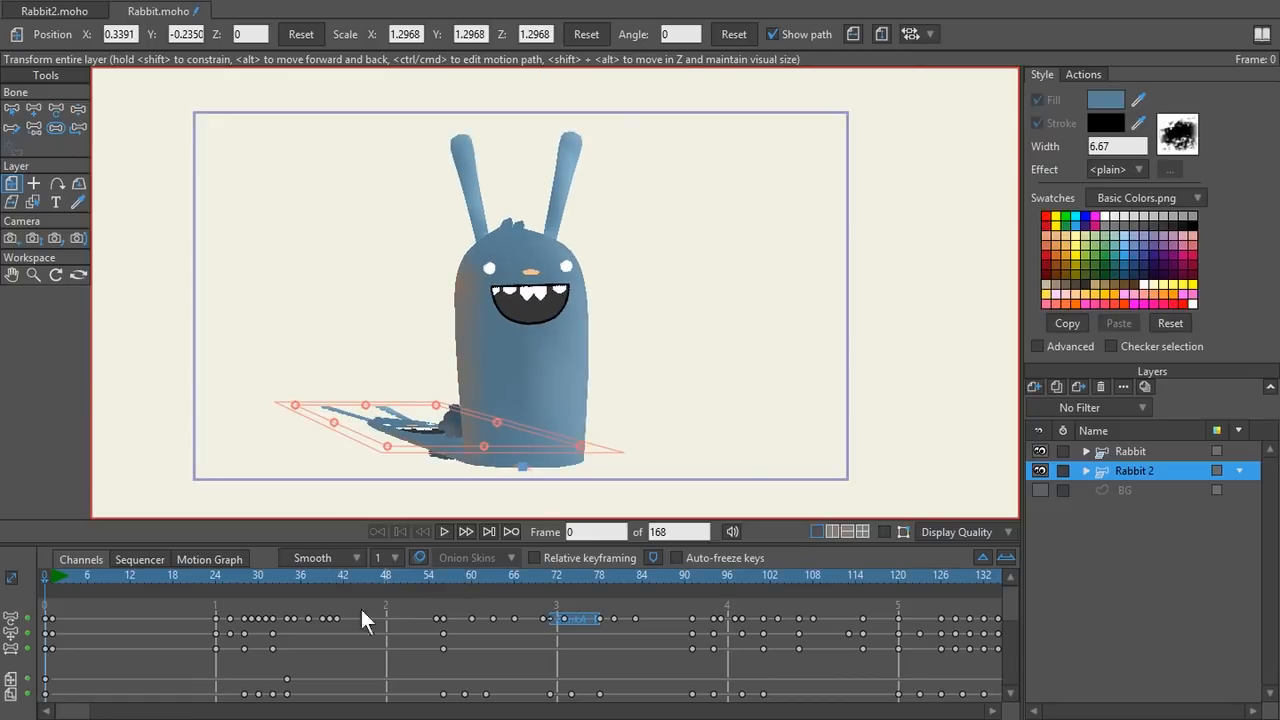
# - Scrub the animation to frame 30 and show the BG layer again
pyautogui.moveTo(36, 582); pyautogui.dragTo(158, 585)
pyautogui.moveTo(138, 643); pyautogui.dragTo(30, 650)
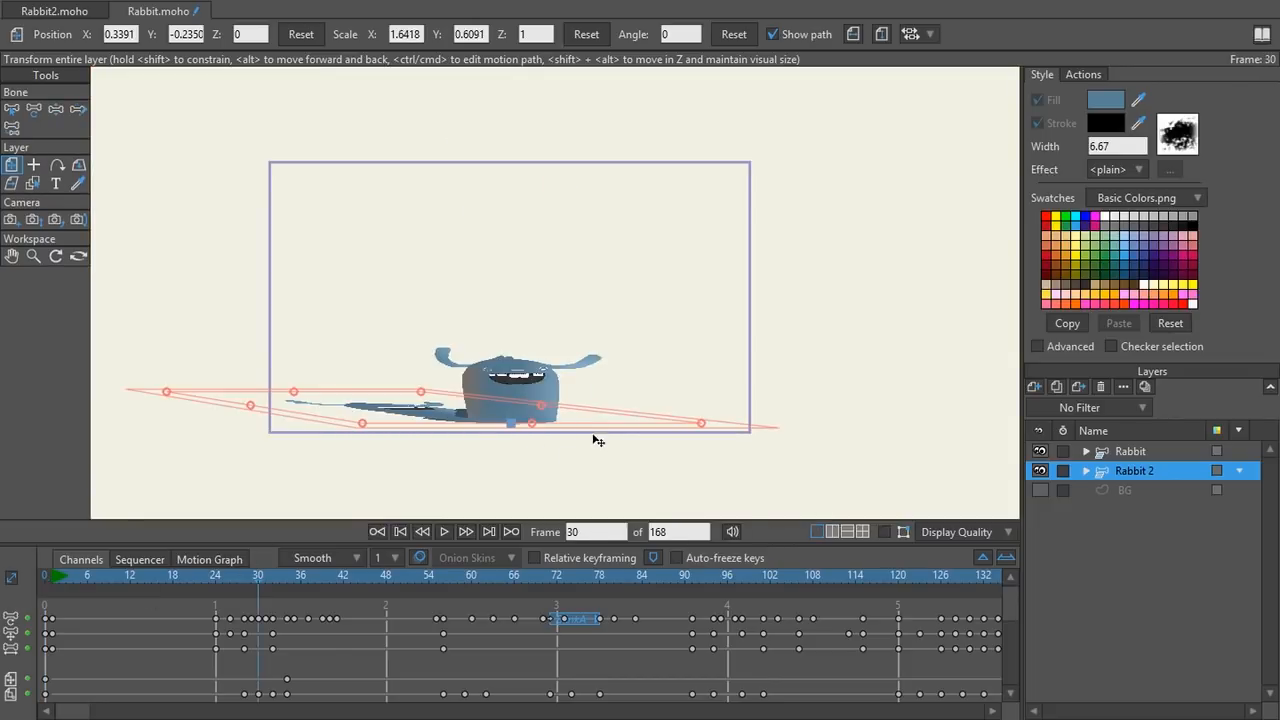
pyautogui.click(77, 183)
pyautogui.click(1040, 490)
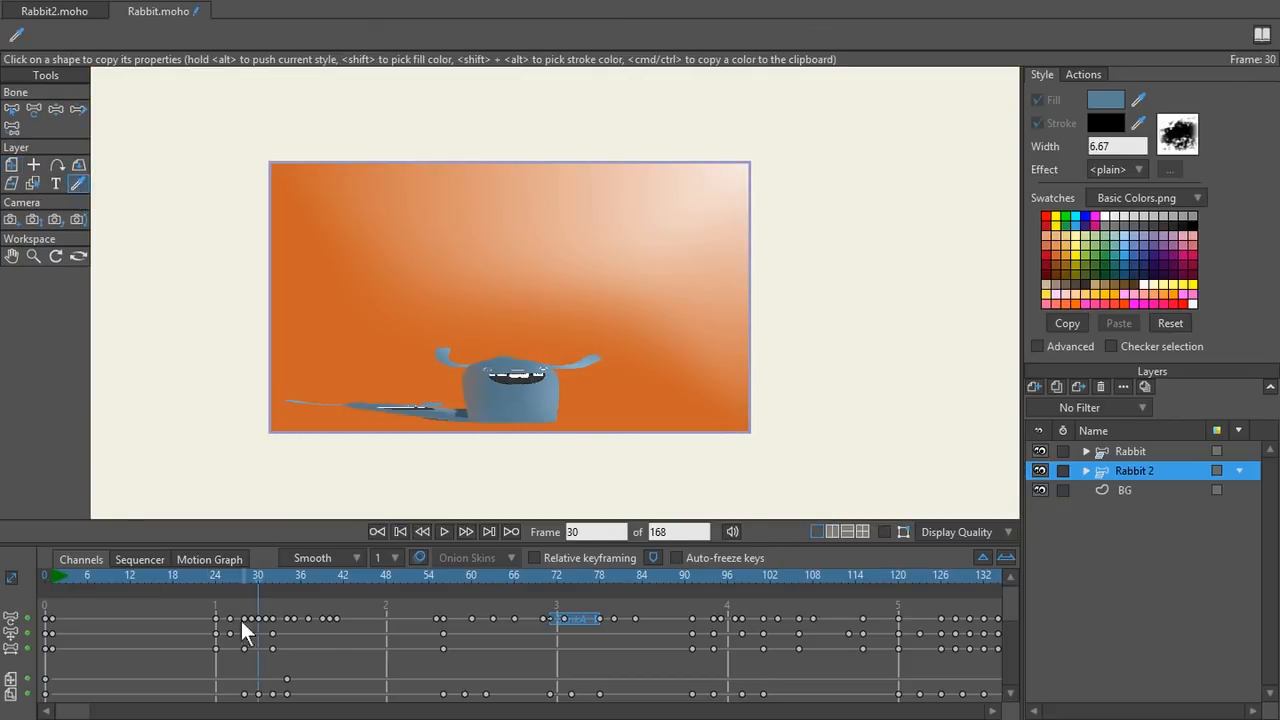
# - Scrub the animation to frame 100 to examine how the duplicate follows the rabbit, and return to frame 0
pyautogui.moveTo(258, 577); pyautogui.dragTo(756, 580)
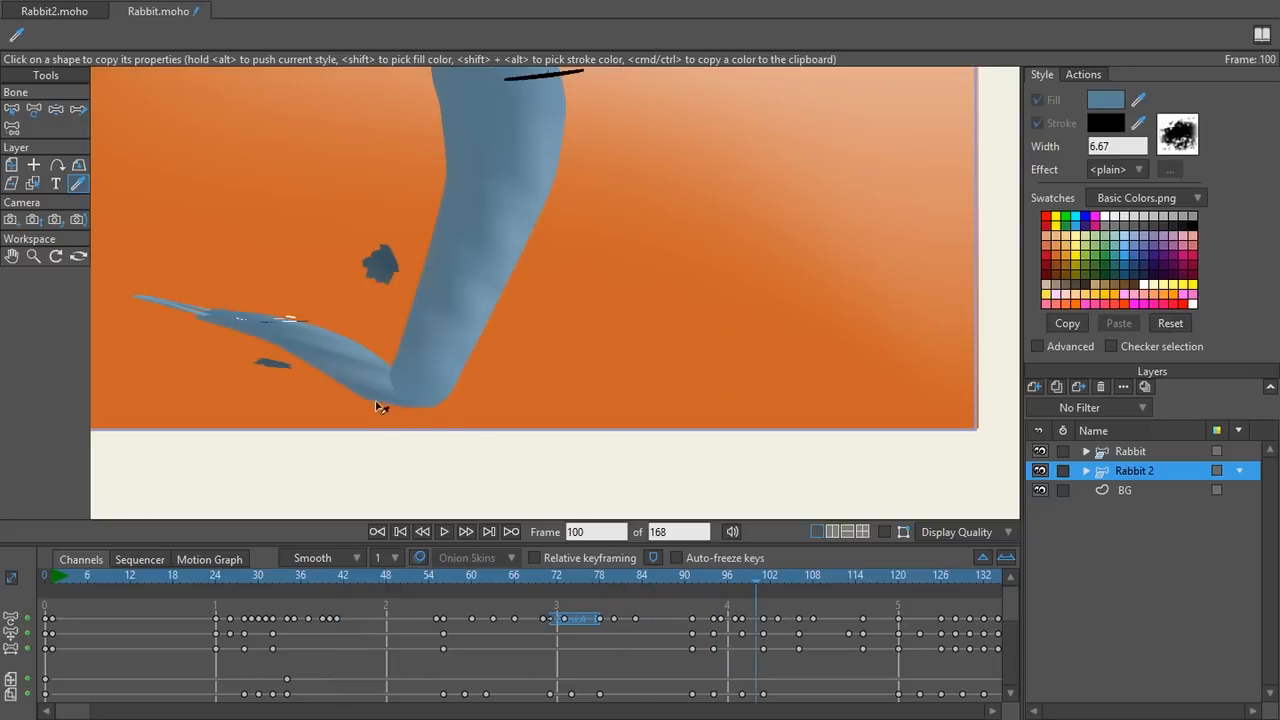
pyautogui.moveTo(757, 580); pyautogui.dragTo(3, 611)
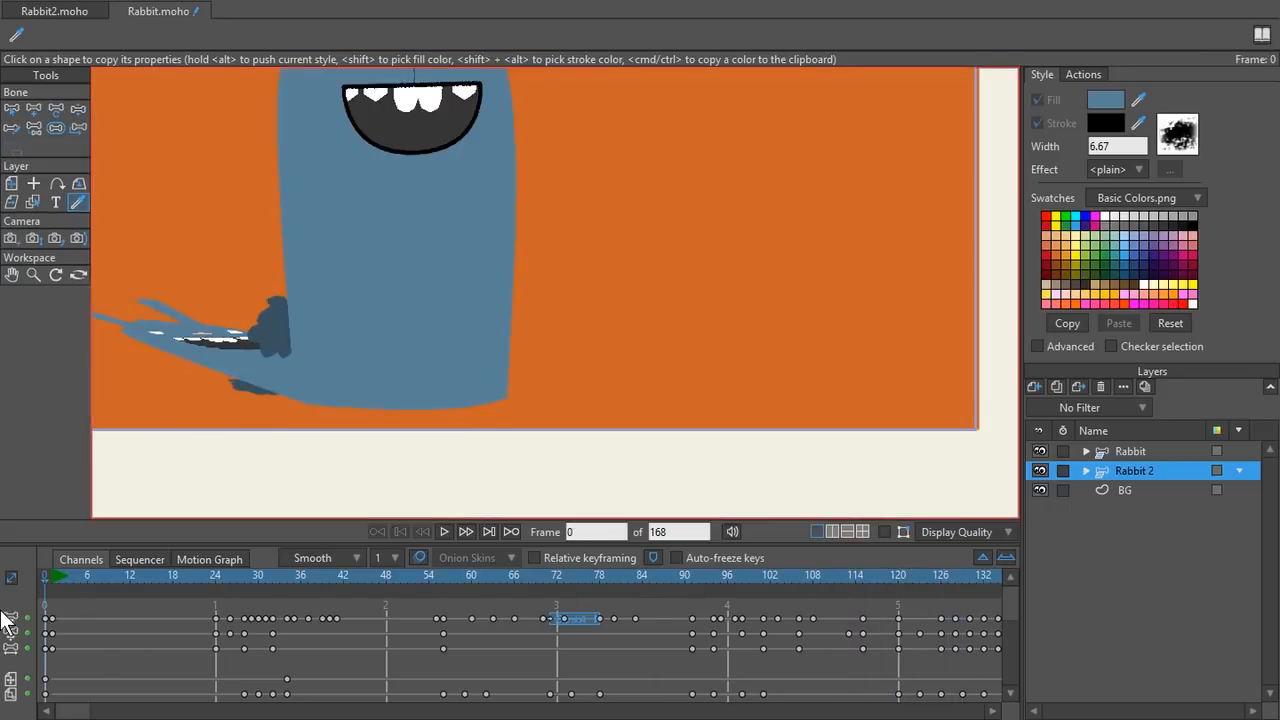
pyautogui.scroll(-4, 457, 374)
pyautogui.moveTo(496, 396); pyautogui.dragTo(546, 470)
pyautogui.scroll(2, 551, 462)
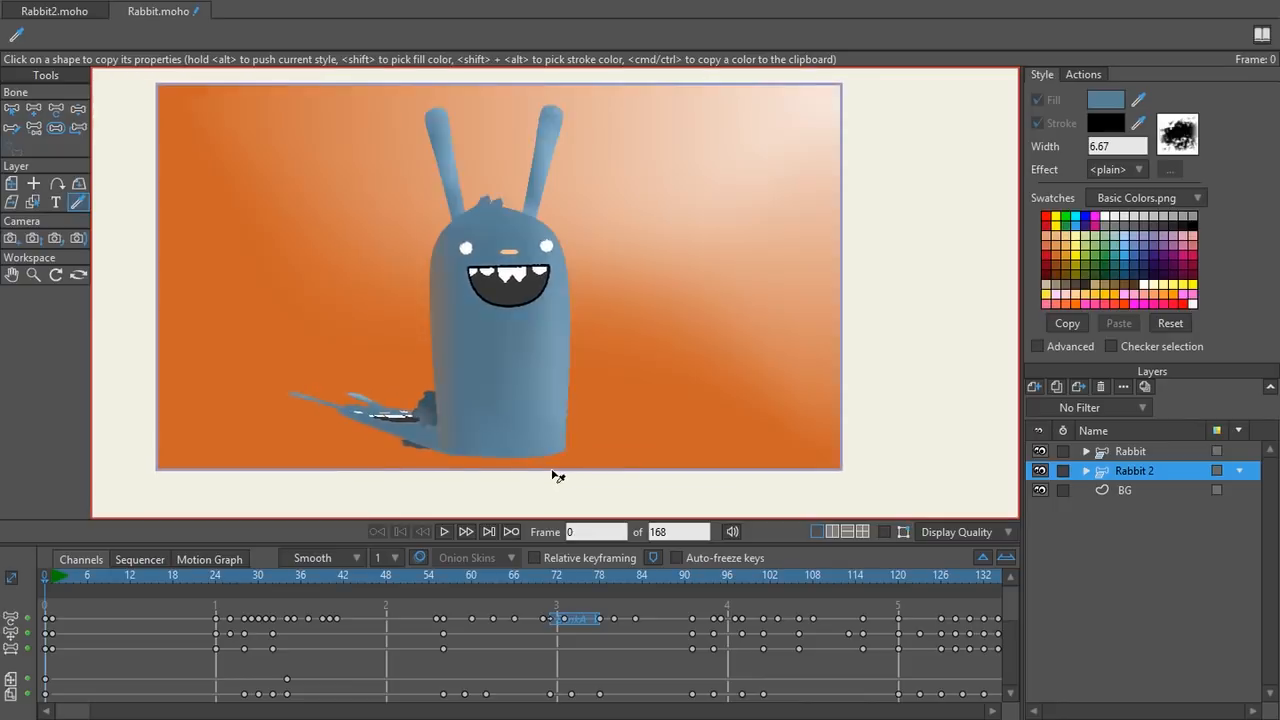
pyautogui.scroll(-1, 545, 469)
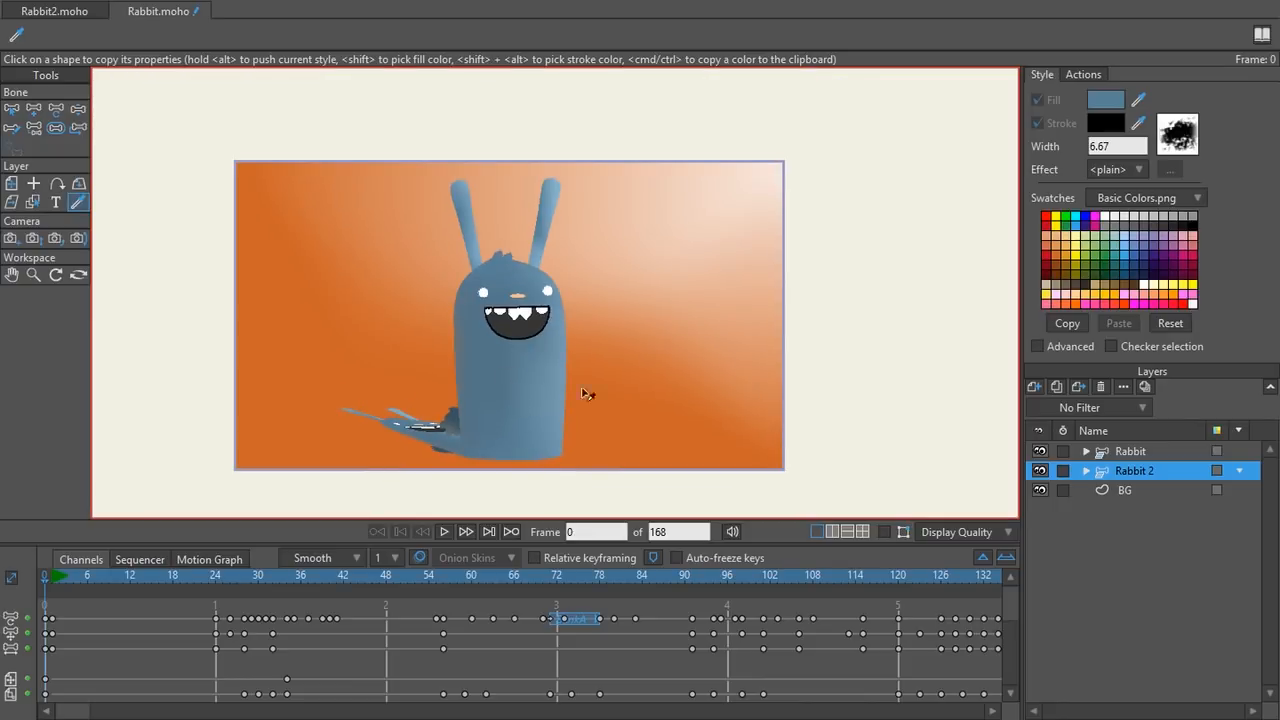
# - Rename the Rabbit 2 layer as Shadow
pyautogui.doubleClick(1125, 470)
pyautogui.write('Shadow')
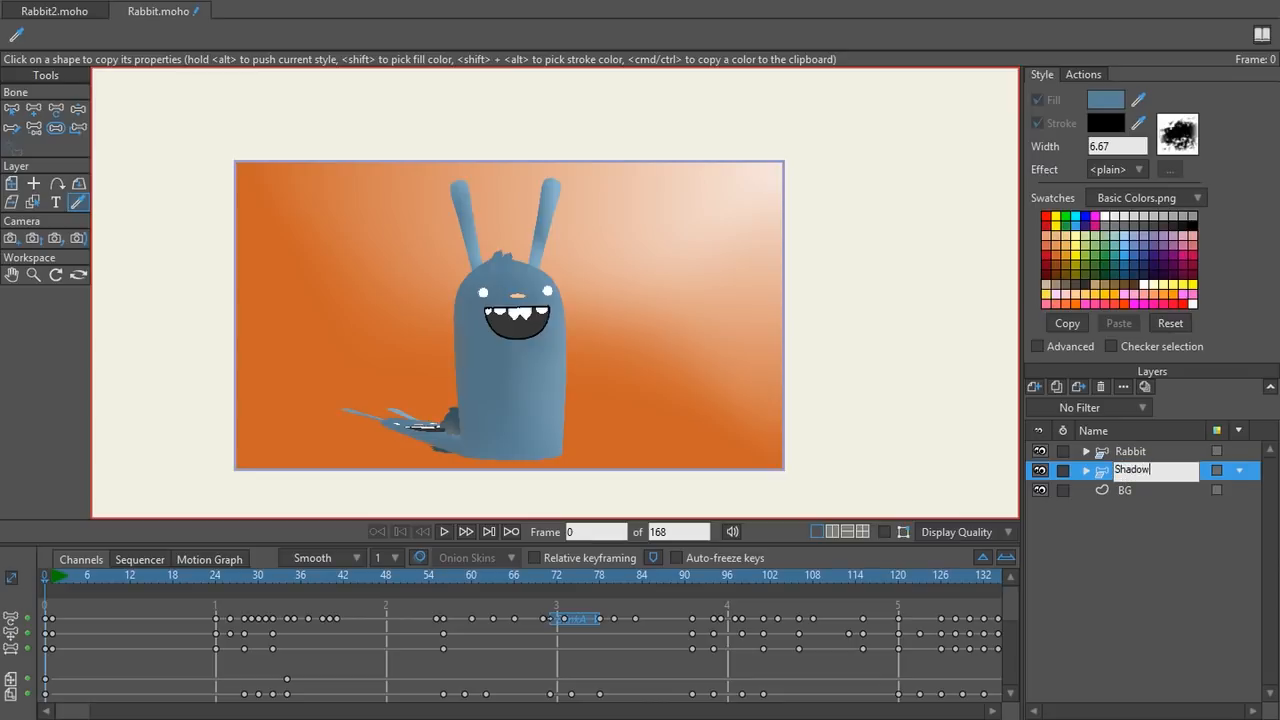
pyautogui.press('Return')
# - Colorize the Shadow layer with semi-transparent black (000000) and apply the layer settings
pyautogui.doubleClick(1138, 468)
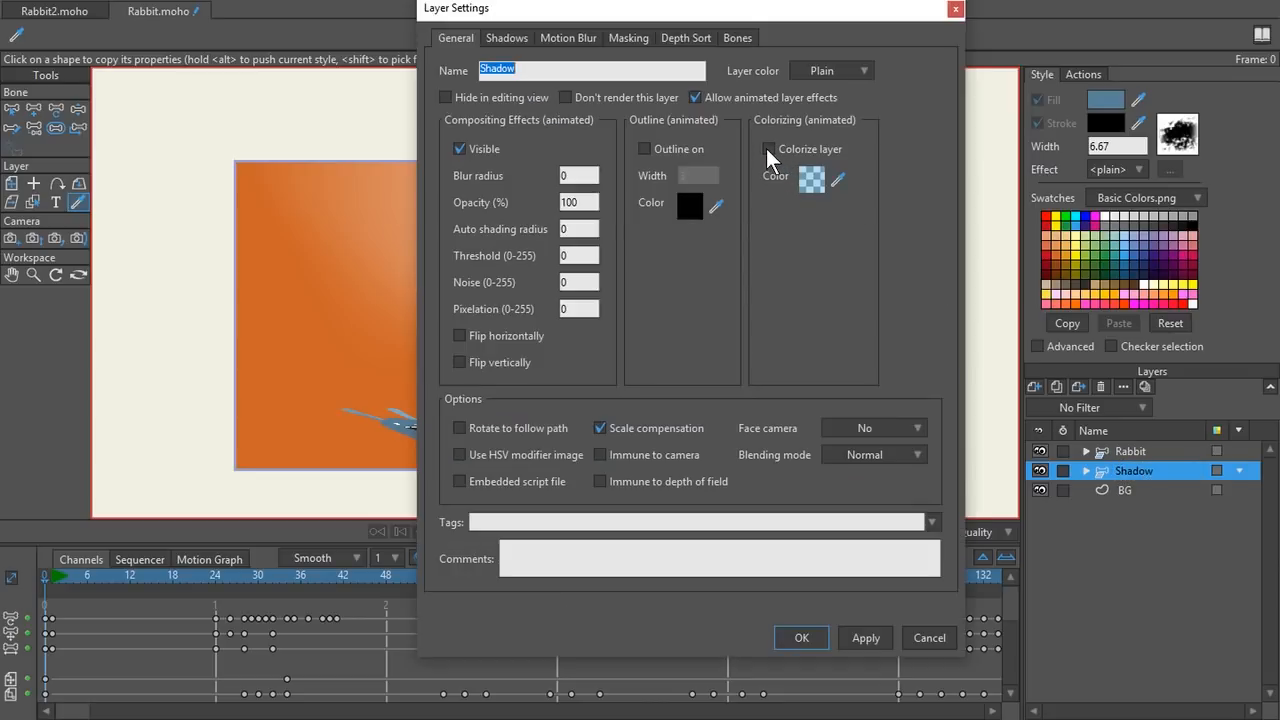
pyautogui.click(811, 178)
pyautogui.write('000000')
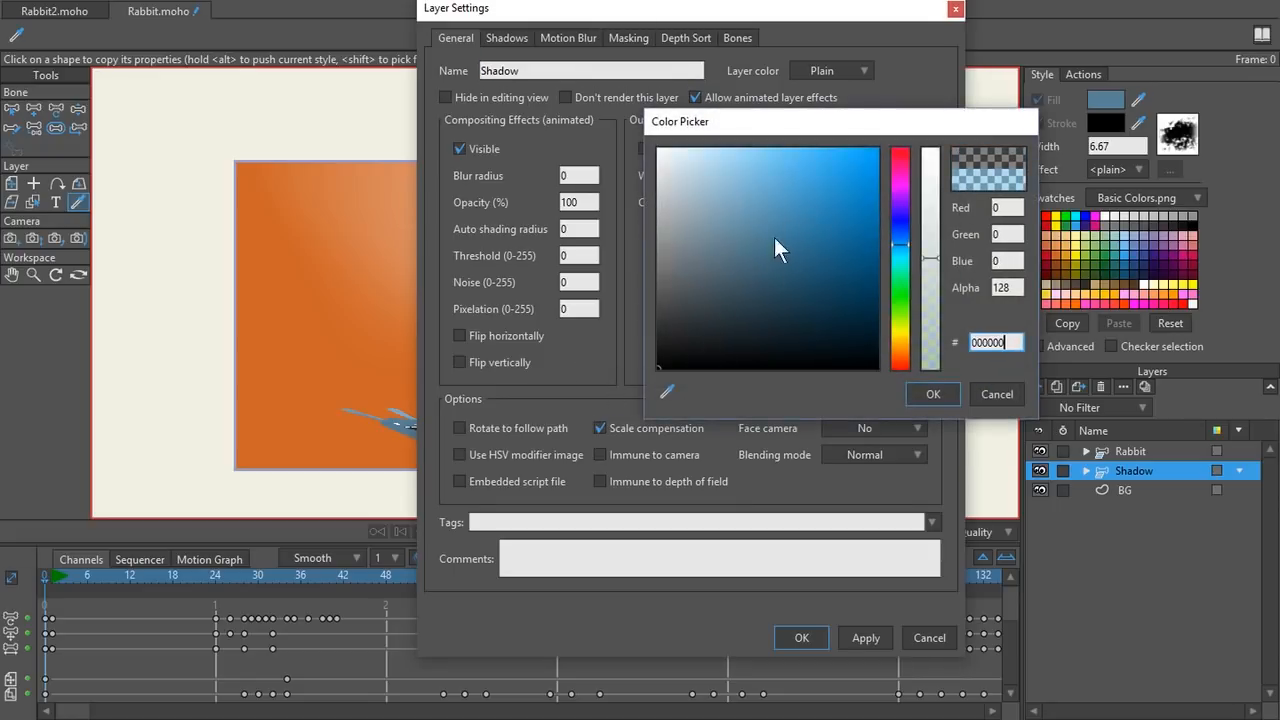
pyautogui.moveTo(928, 268)
pyautogui.mouseDown()
pyautogui.moveTo(931, 350)
pyautogui.moveTo(935, 151)
pyautogui.moveTo(934, 259)
pyautogui.mouseUp()
pyautogui.click(931, 395)
pyautogui.click(866, 637)
pyautogui.click(803, 637)
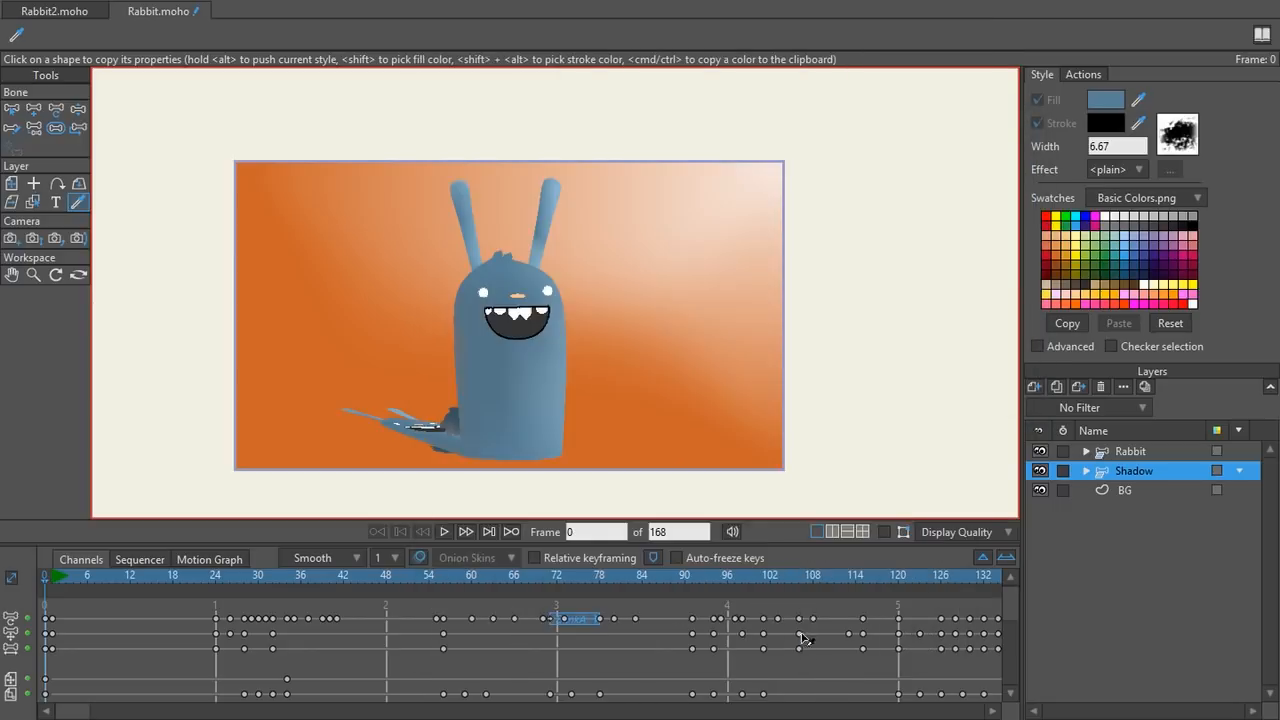
# - Render a preview of the shadow at frame 0 and scrub the animation around frame 30
pyautogui.hotkey('ctrl', 'r')
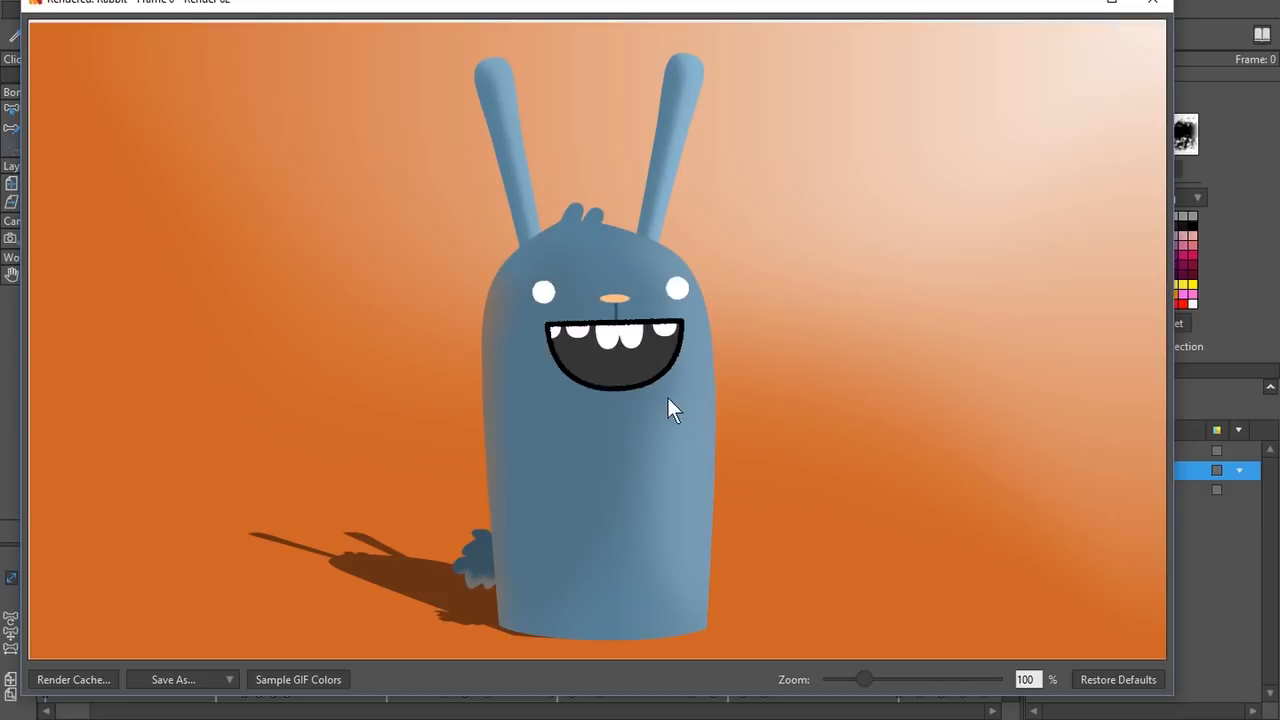
pyautogui.click(1160, 6)
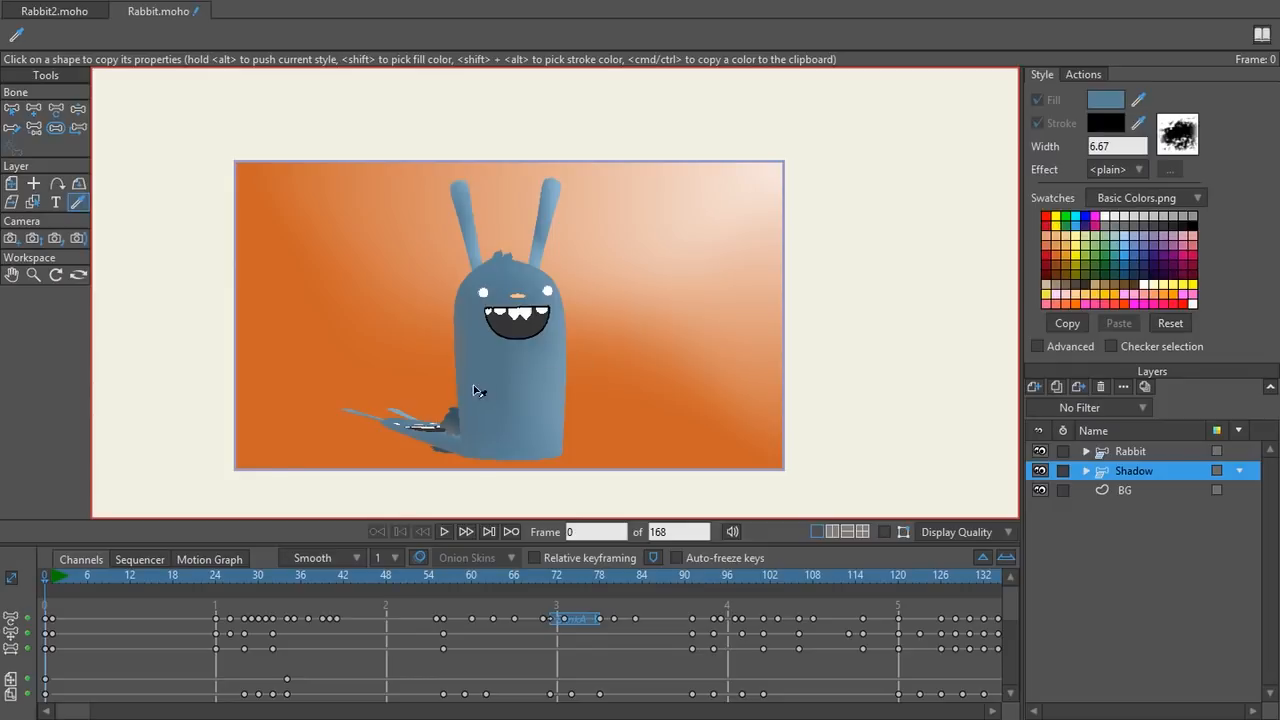
pyautogui.moveTo(45, 576); pyautogui.dragTo(266, 573)
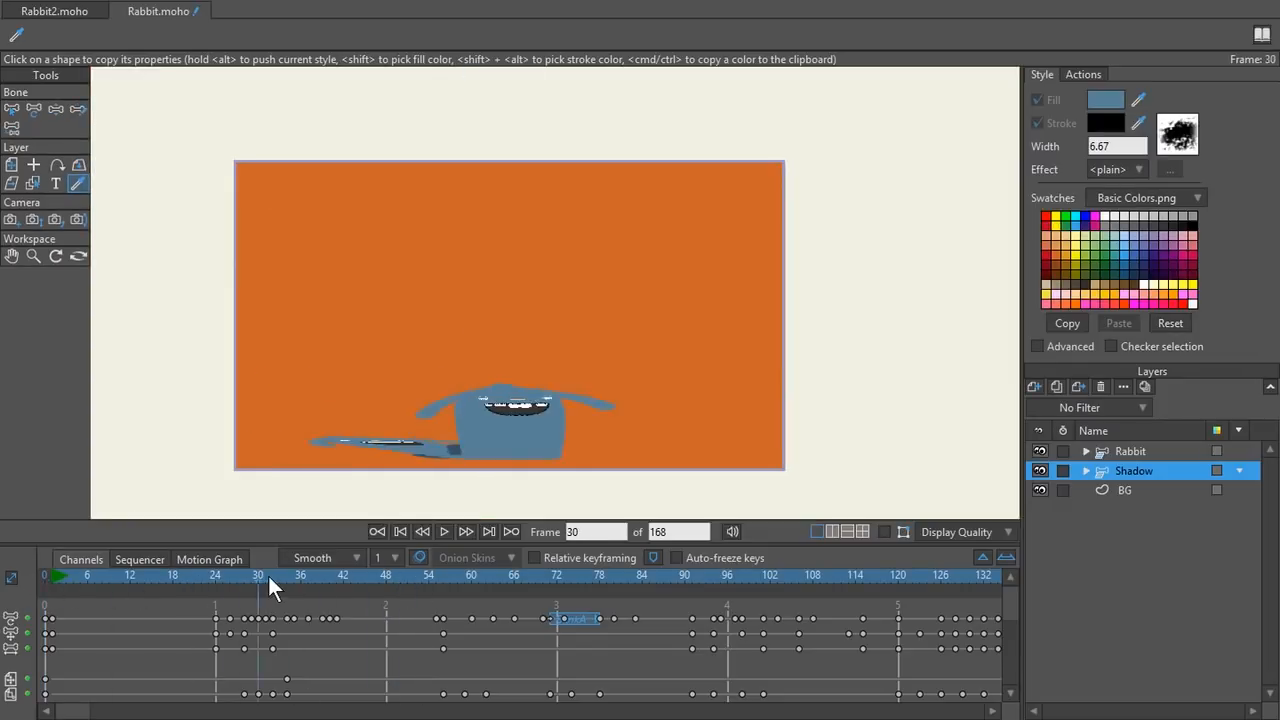
pyautogui.moveTo(300, 580); pyautogui.dragTo(243, 584)
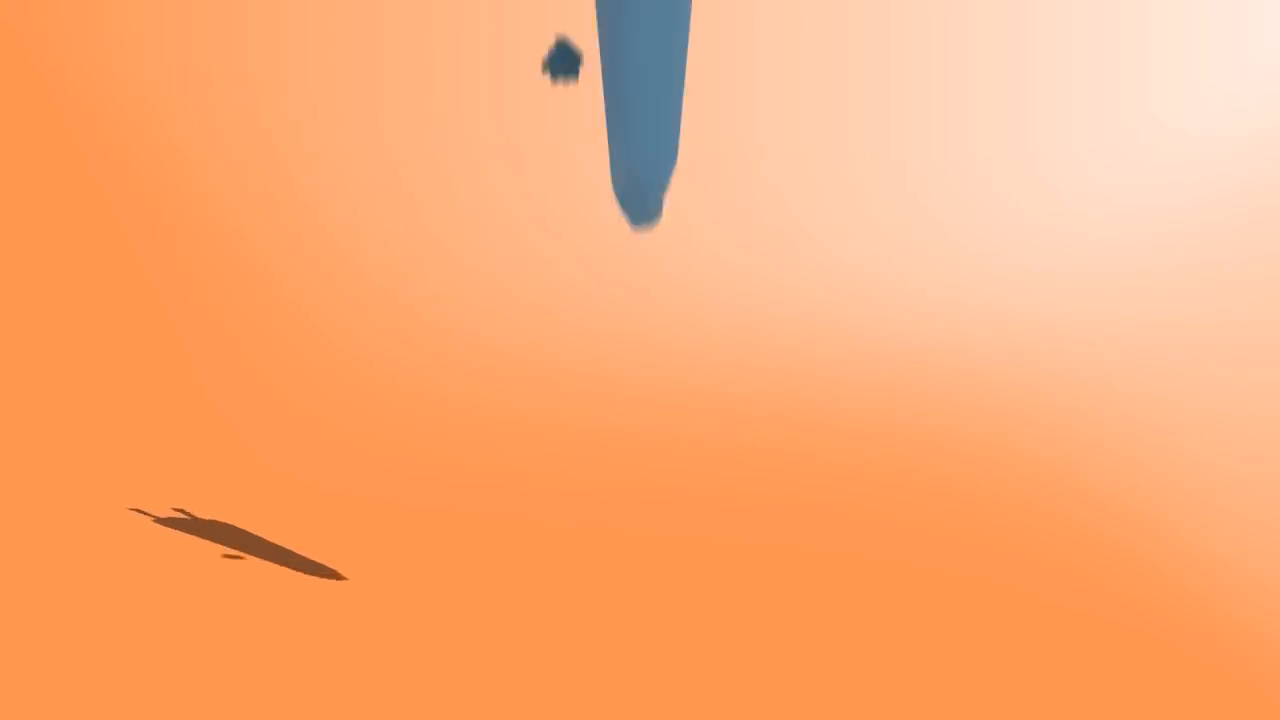